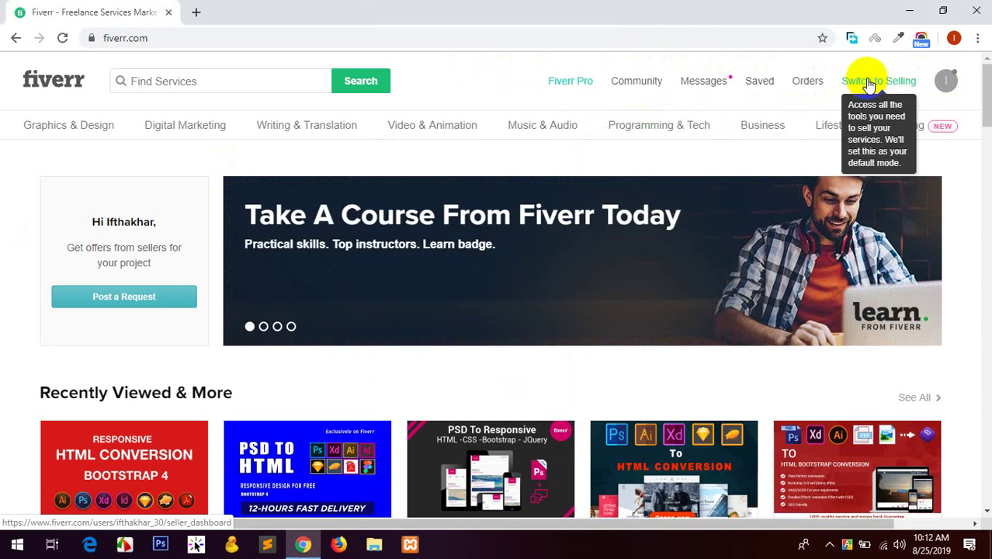
{"action": "scroll", "coordinate": [311, 342], "scroll_direction": "down", "scroll_amount": 3}
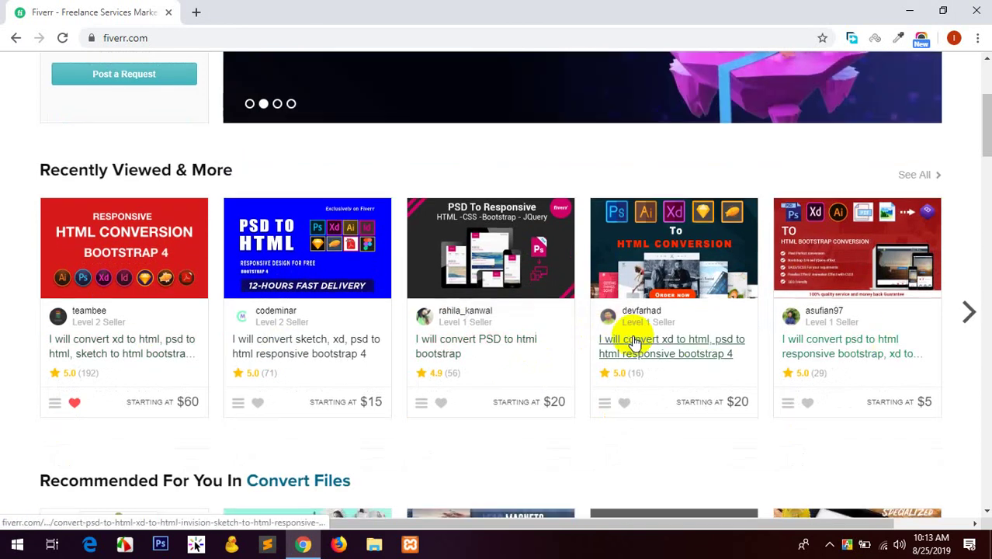
{"action": "scroll", "coordinate": [316, 373], "scroll_direction": "down", "scroll_amount": 4}
{"action": "scroll", "coordinate": [239, 93], "scroll_direction": "up", "scroll_amount": 7}
{"action": "left_click", "coordinate": [239, 81]}
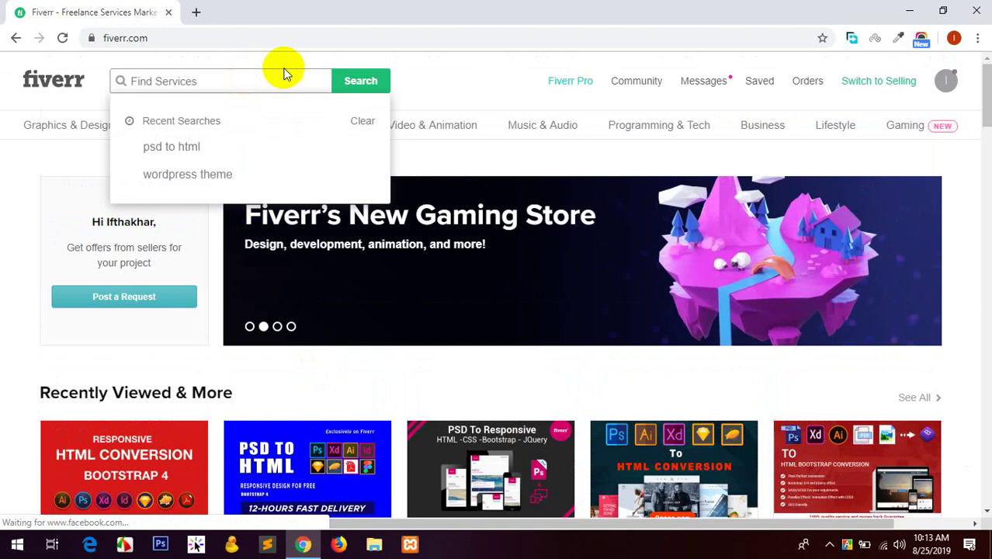
- Switch the Fiverr account to selling mode and start creating a new gig from the gigs page
{"action": "left_click", "coordinate": [860, 87]}
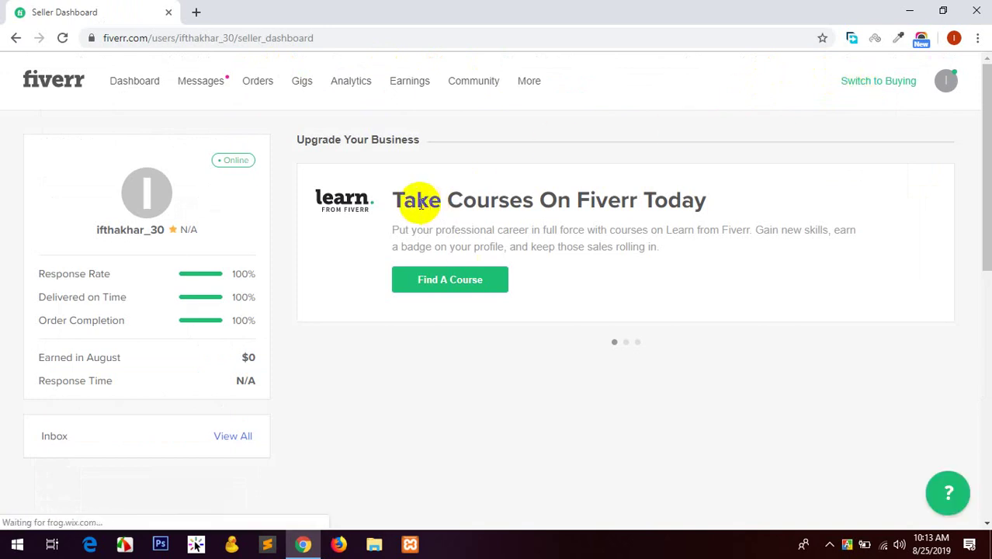
{"action": "left_click", "coordinate": [302, 85]}
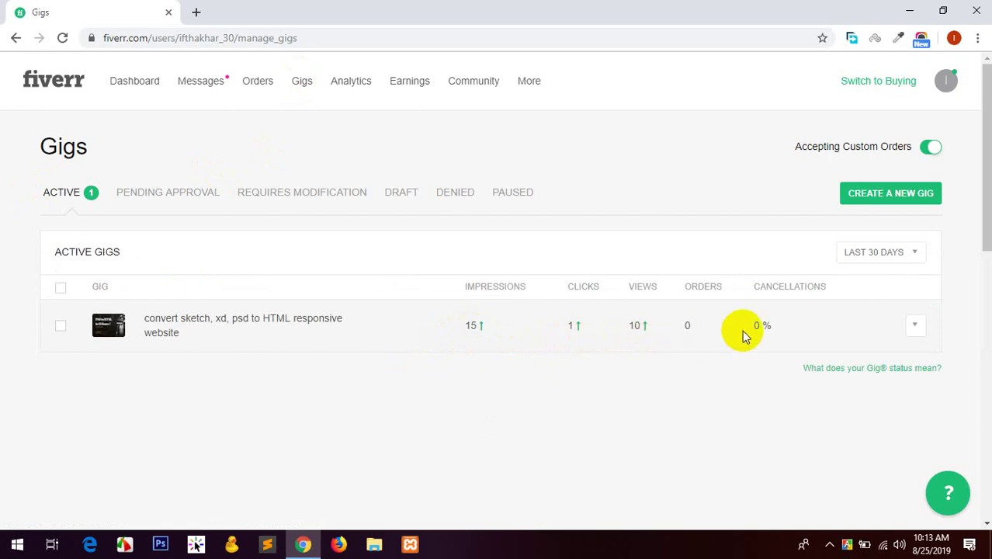
{"action": "left_click_drag", "start_coordinate": [773, 326], "coordinate": [465, 371]}
{"action": "left_click", "coordinate": [465, 371]}
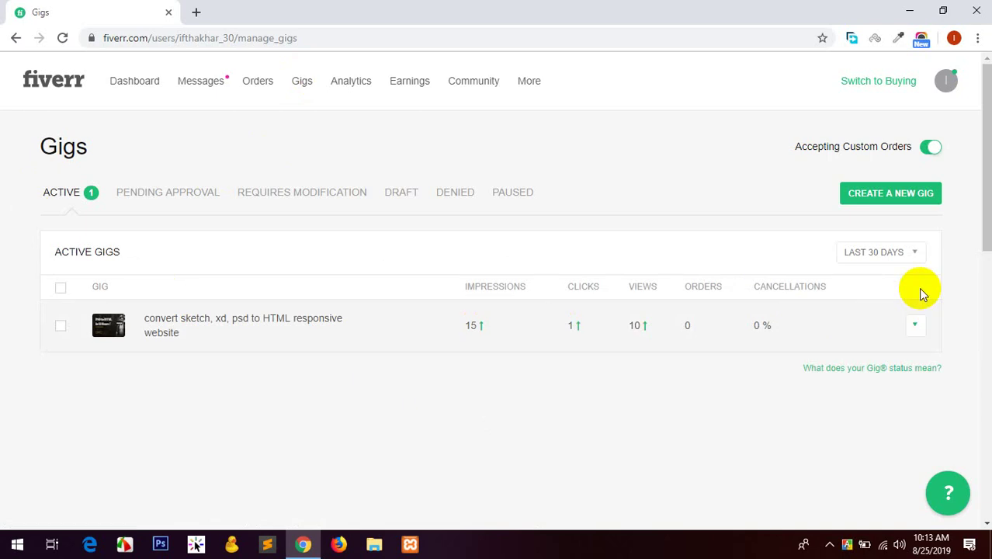
{"action": "left_click", "coordinate": [876, 198]}
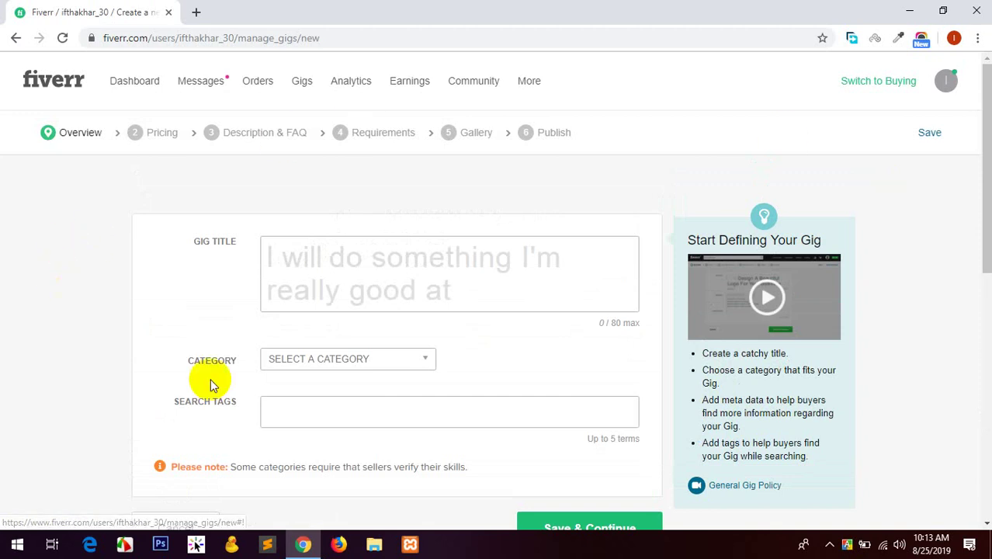
- Switch to File Explorer and open the Desktop folder info > fiverr > gigs > speed up
{"action": "left_click", "coordinate": [388, 550]}
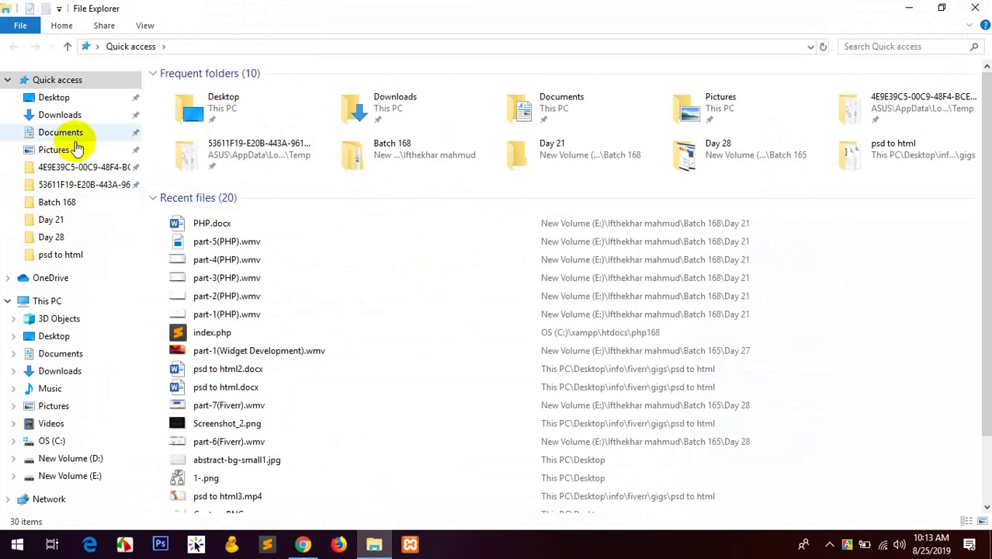
{"action": "left_click", "coordinate": [55, 98]}
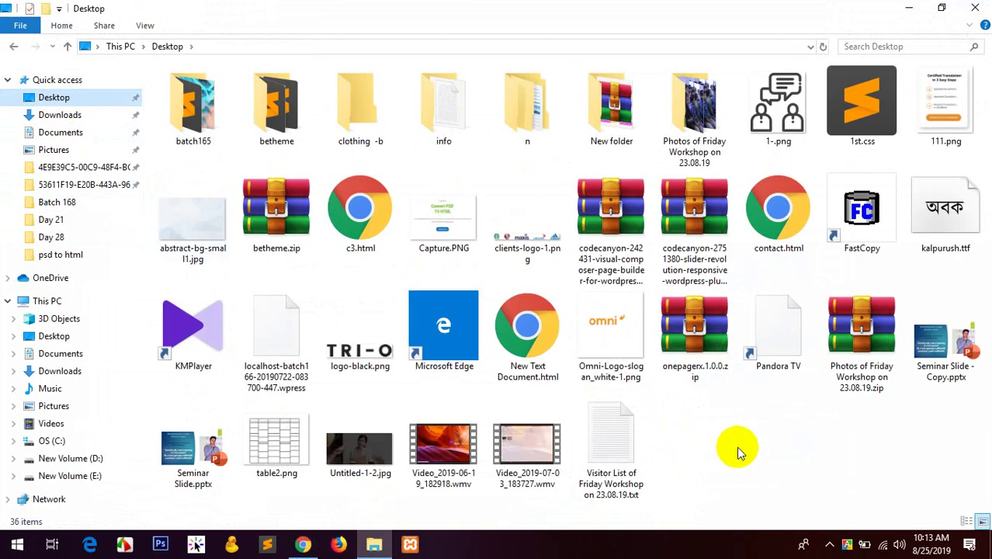
{"action": "double_click", "coordinate": [443, 116]}
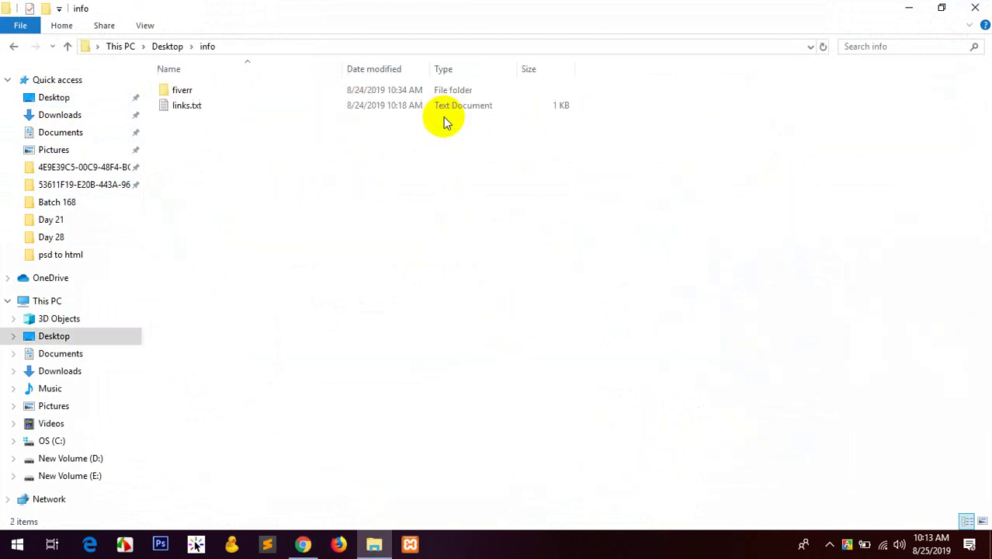
{"action": "double_click", "coordinate": [236, 93]}
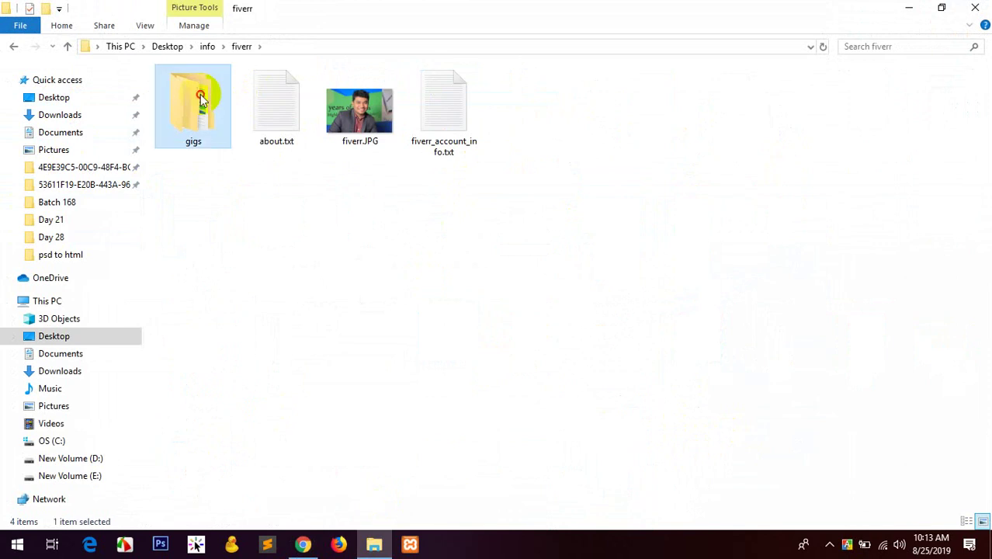
{"action": "double_click", "coordinate": [200, 99]}
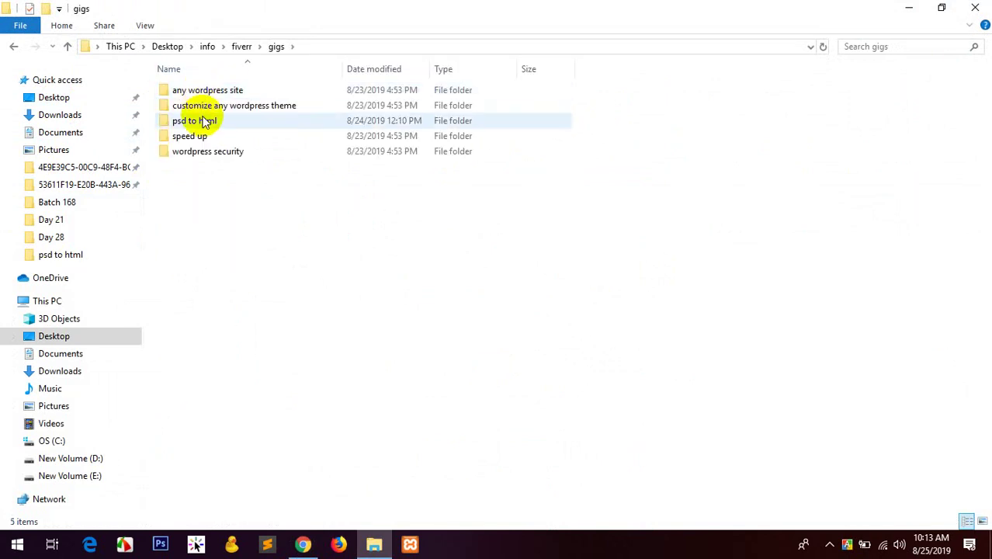
{"action": "left_click", "coordinate": [204, 122]}
{"action": "double_click", "coordinate": [196, 137]}
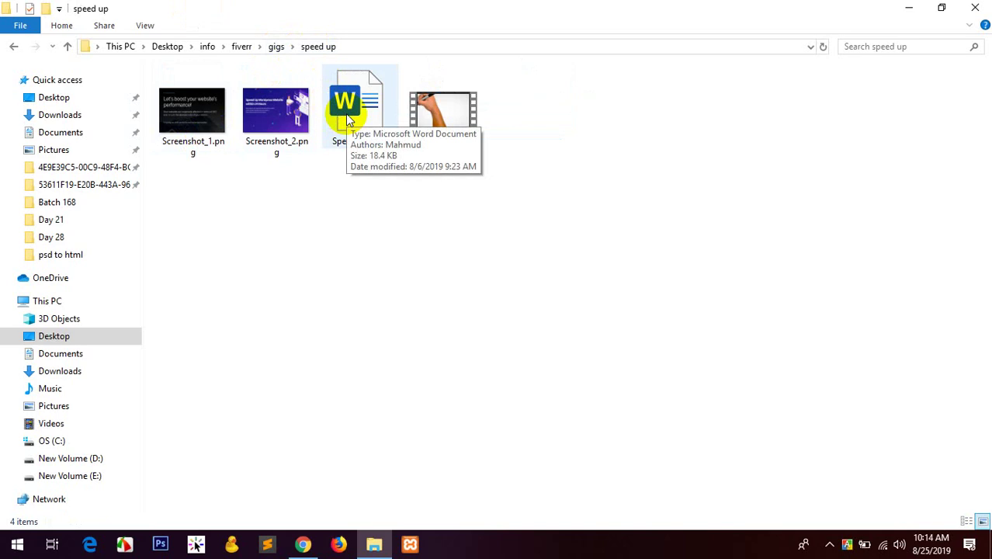
- Return to Chrome and open youtube.com in a new tab
{"action": "left_click", "coordinate": [301, 544]}
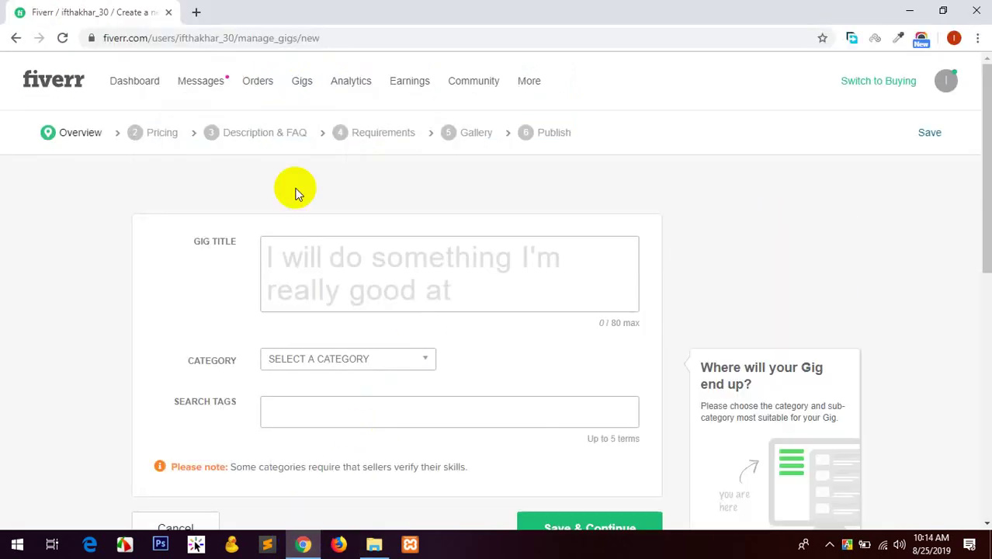
{"action": "left_click", "coordinate": [193, 9]}
{"action": "type", "text": "youtube.com"}
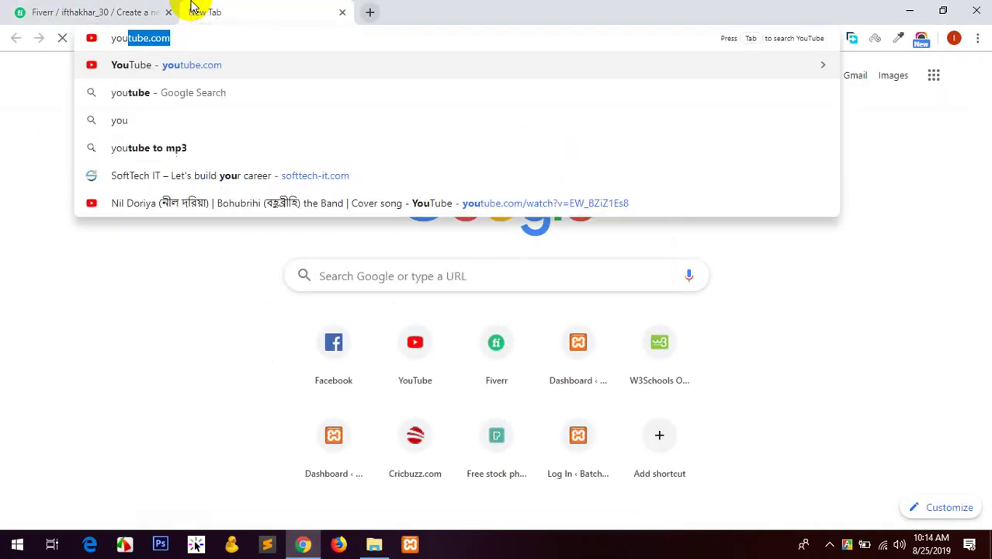
{"action": "key", "text": "Return"}
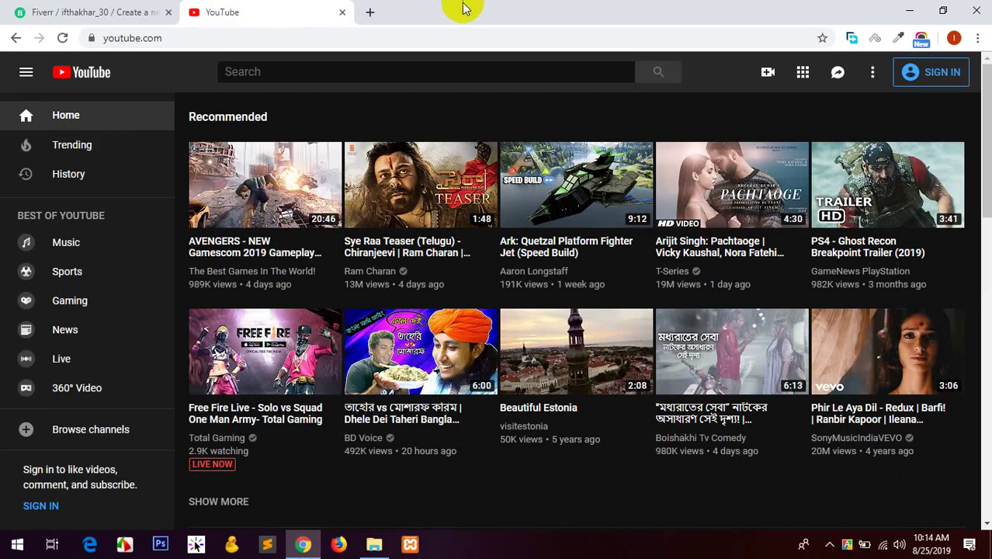
- Search YouTube for "rrf online free" and open the RRF Online FREE channel
{"action": "left_click", "coordinate": [435, 68]}
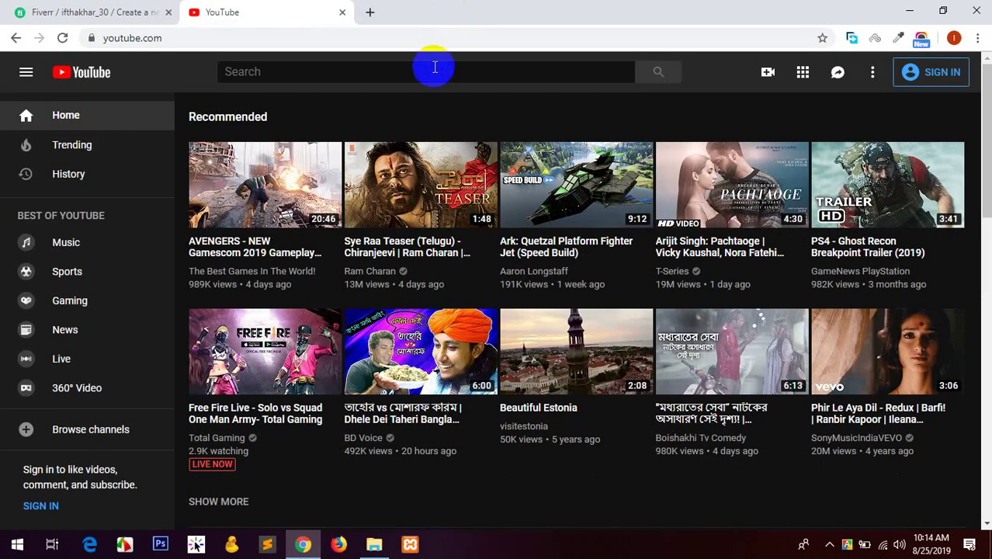
{"action": "type", "text": "rff"}
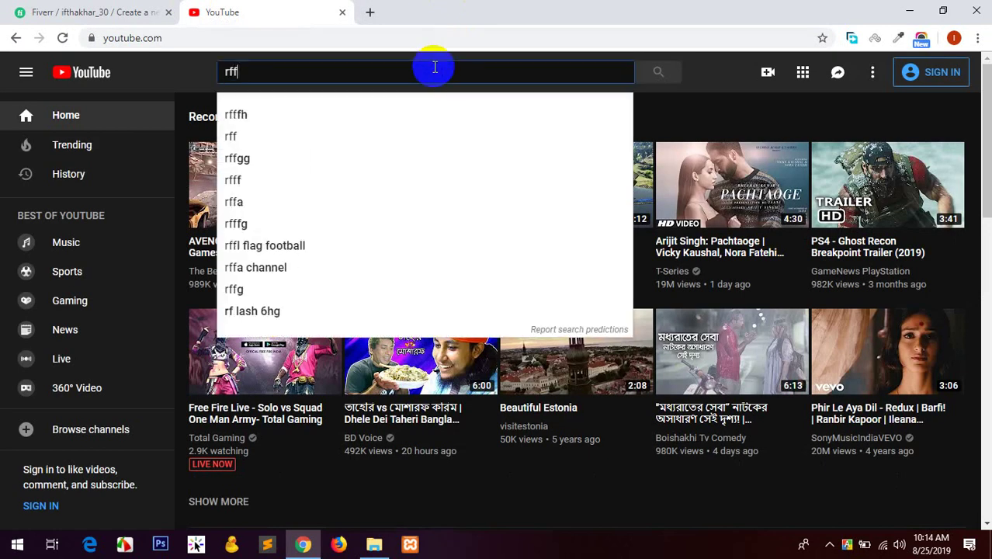
{"action": "key", "text": "BackSpace"}
{"action": "key", "text": "BackSpace"}
{"action": "key", "text": "BackSpace"}
{"action": "type", "text": "rrf"}
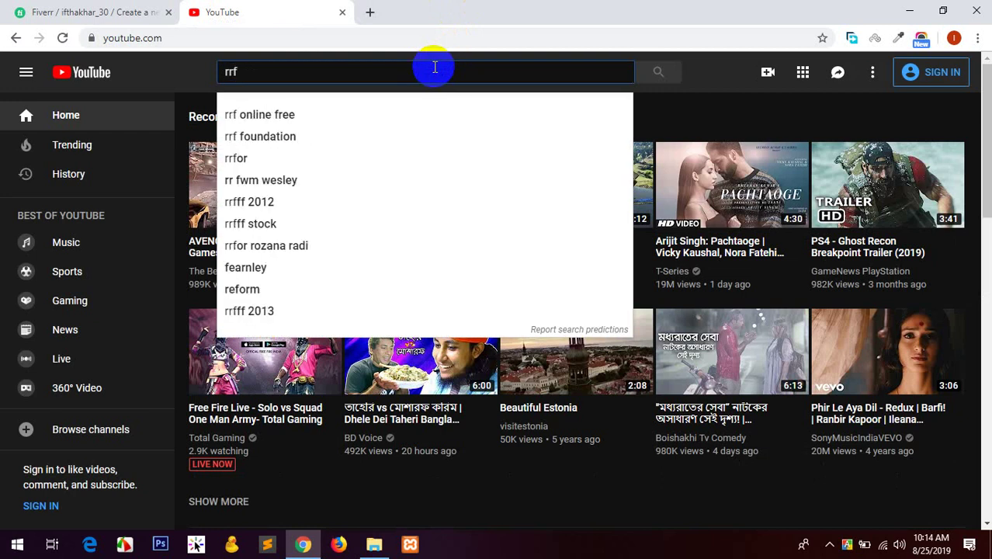
{"action": "key", "text": "Down"}
{"action": "key", "text": "Return"}
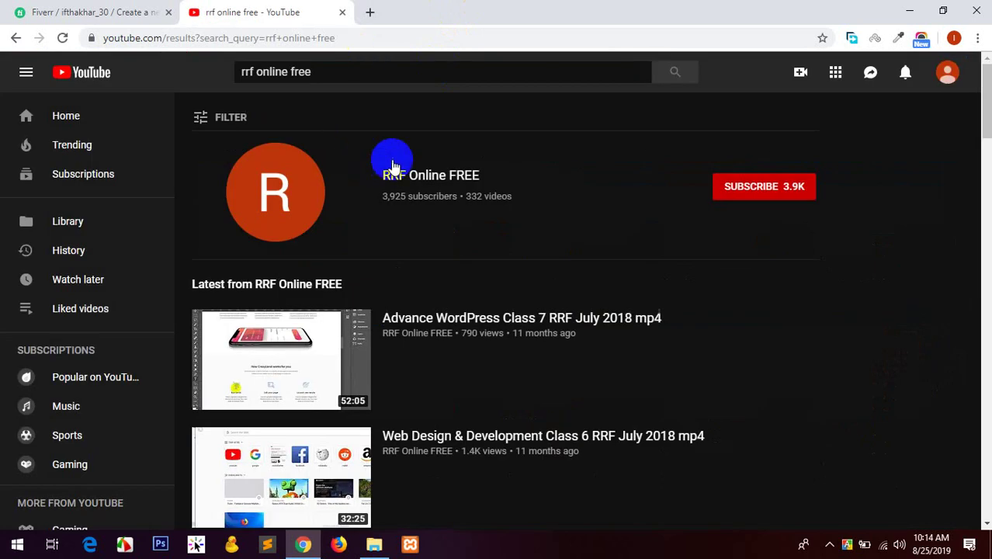
{"action": "left_click", "coordinate": [418, 187]}
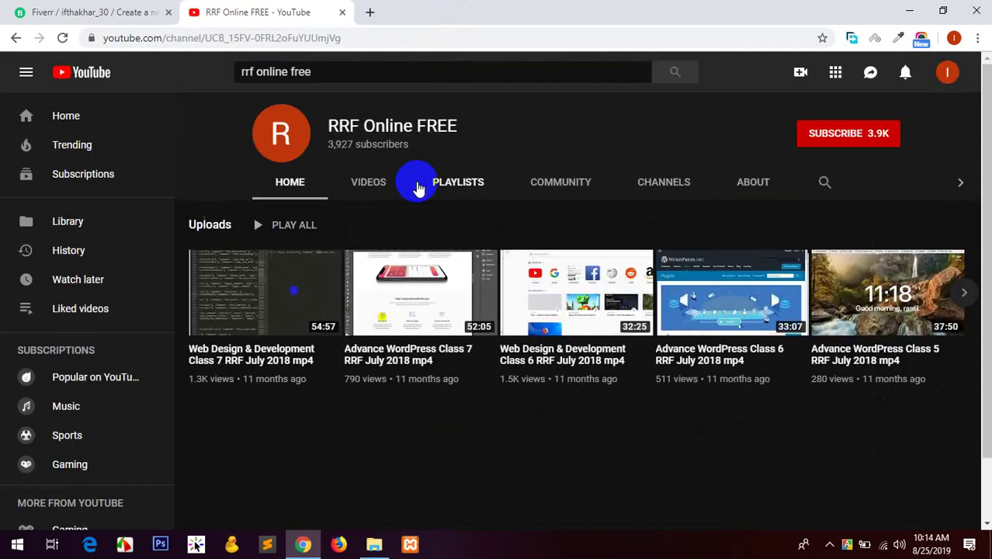
- Find the WordPress SpeedUp playlist among the channel's playlists and open it in a new tab
{"action": "left_click", "coordinate": [458, 194]}
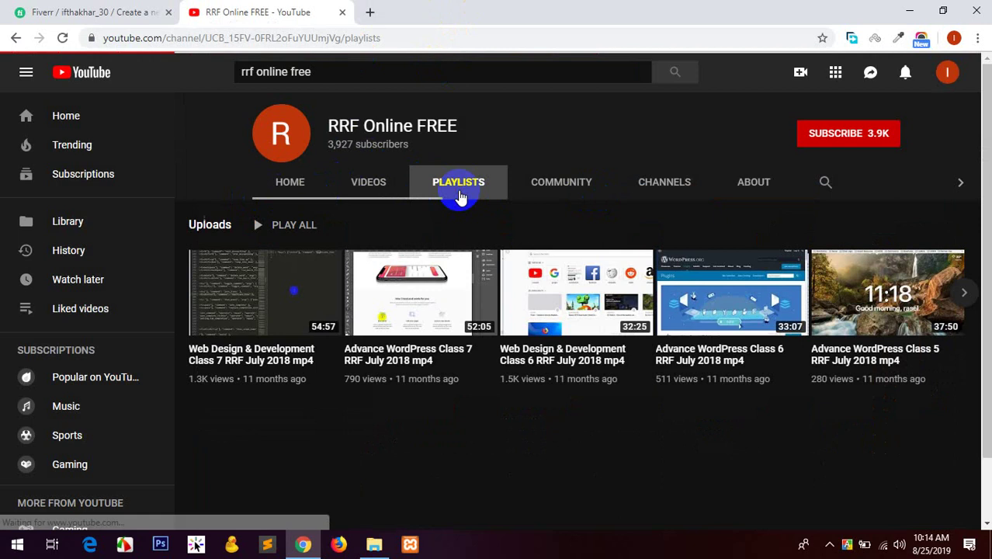
{"action": "scroll", "coordinate": [576, 310], "scroll_direction": "down", "scroll_amount": 2}
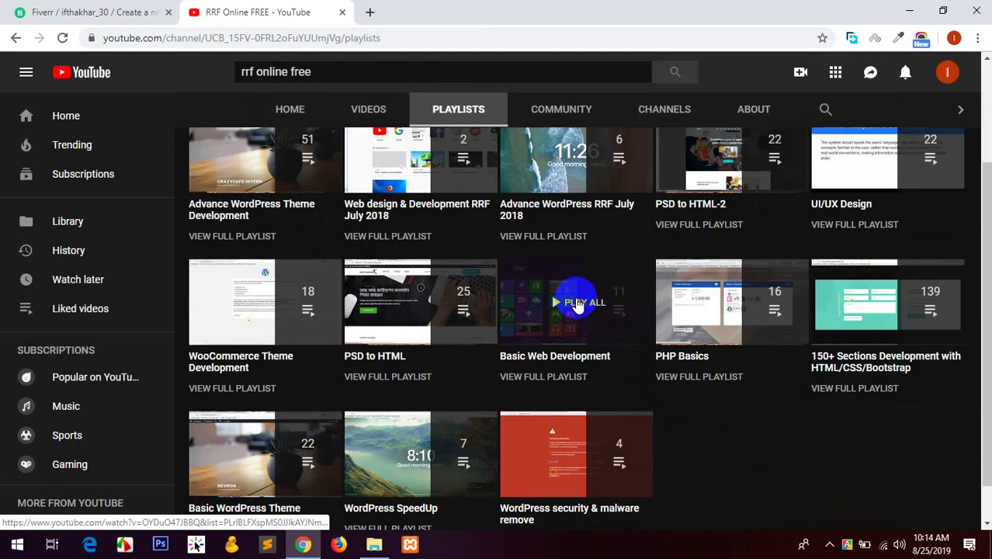
{"action": "scroll", "coordinate": [363, 457], "scroll_direction": "down", "scroll_amount": 1}
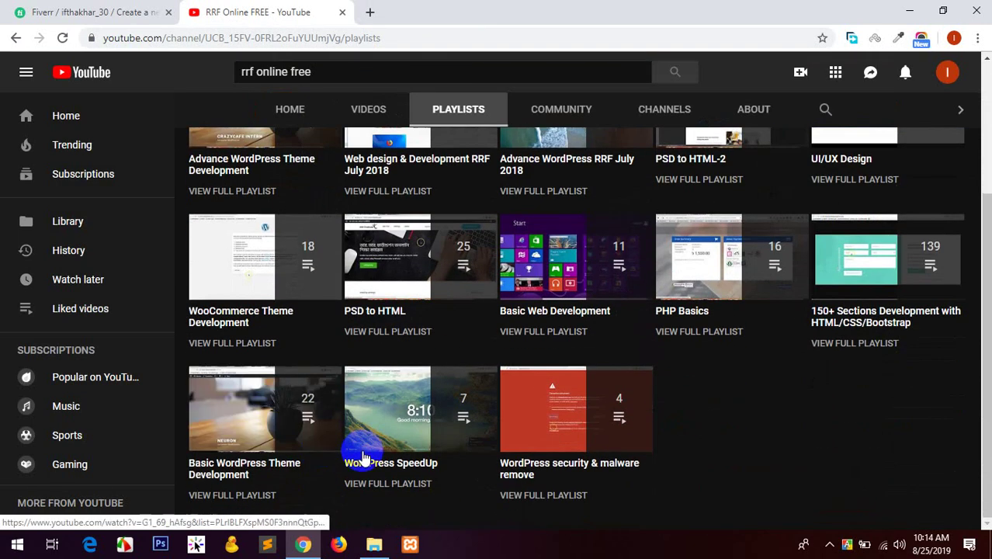
{"action": "mouse_move", "coordinate": [399, 410]}
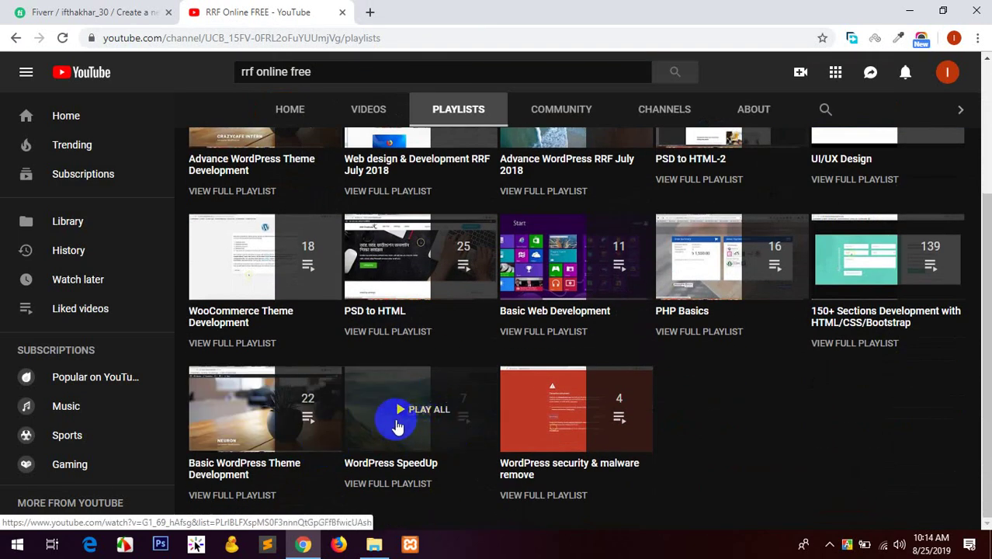
{"action": "middle_click", "coordinate": [398, 426]}
{"action": "left_click", "coordinate": [496, 9]}
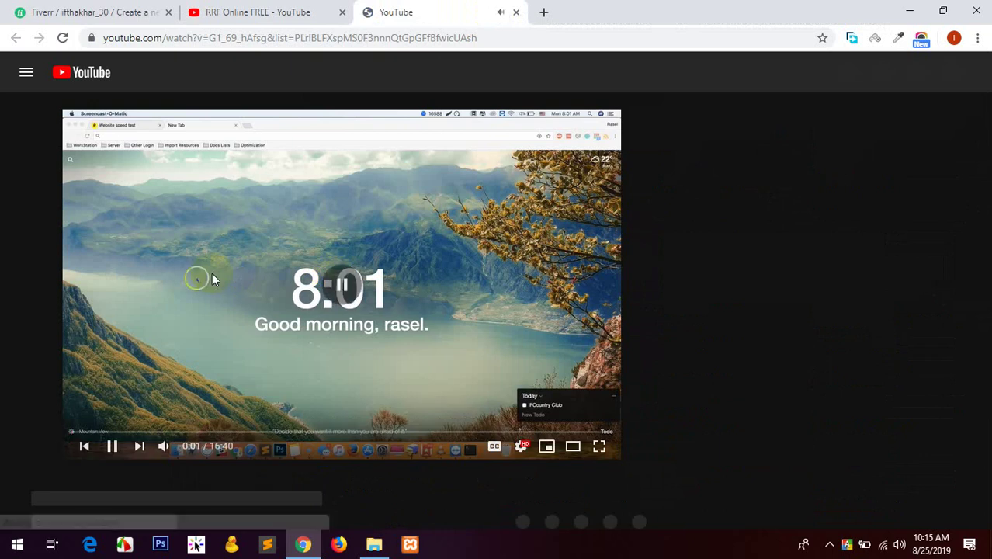
- Look through the videos in the WordPress SpeedUp playlist and return to the Fiverr new gig form
{"action": "scroll", "coordinate": [849, 243], "scroll_direction": "down", "scroll_amount": 2}
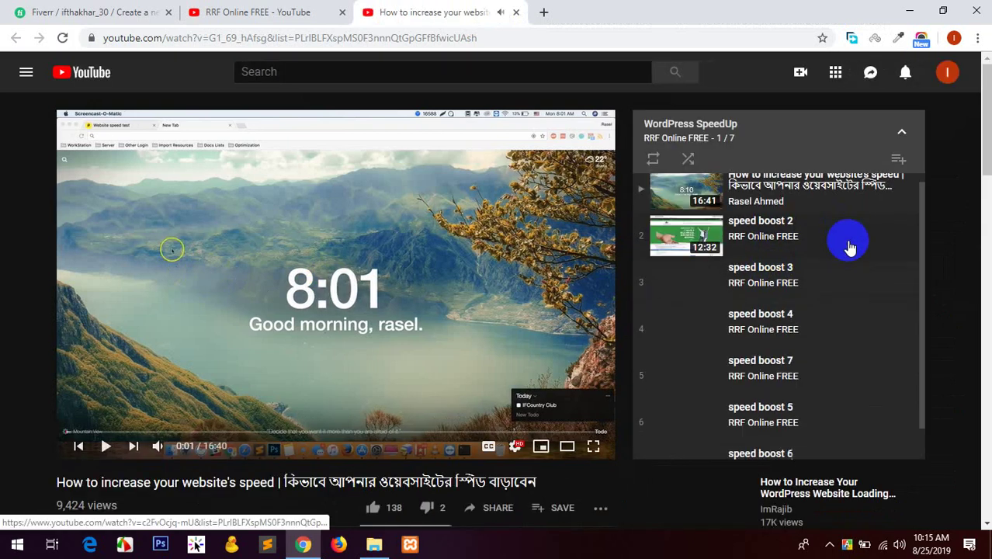
{"action": "scroll", "coordinate": [753, 376], "scroll_direction": "up", "scroll_amount": 1}
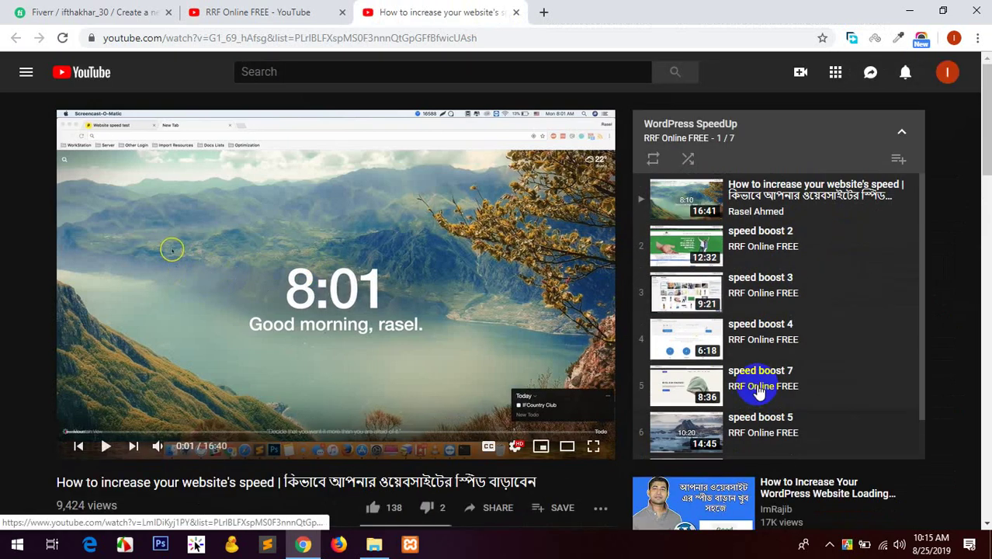
{"action": "left_click", "coordinate": [250, 9]}
{"action": "left_click", "coordinate": [109, 10]}
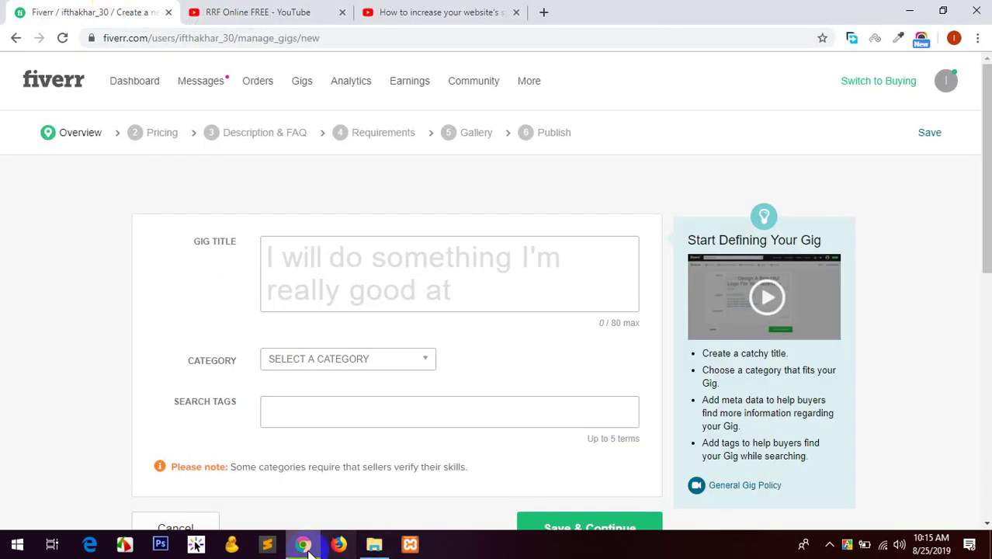
- Switch to the speed up folder in File Explorer and open the Speed up Word document with WPS Writer
{"action": "left_click", "coordinate": [375, 544]}
{"action": "right_click", "coordinate": [366, 123]}
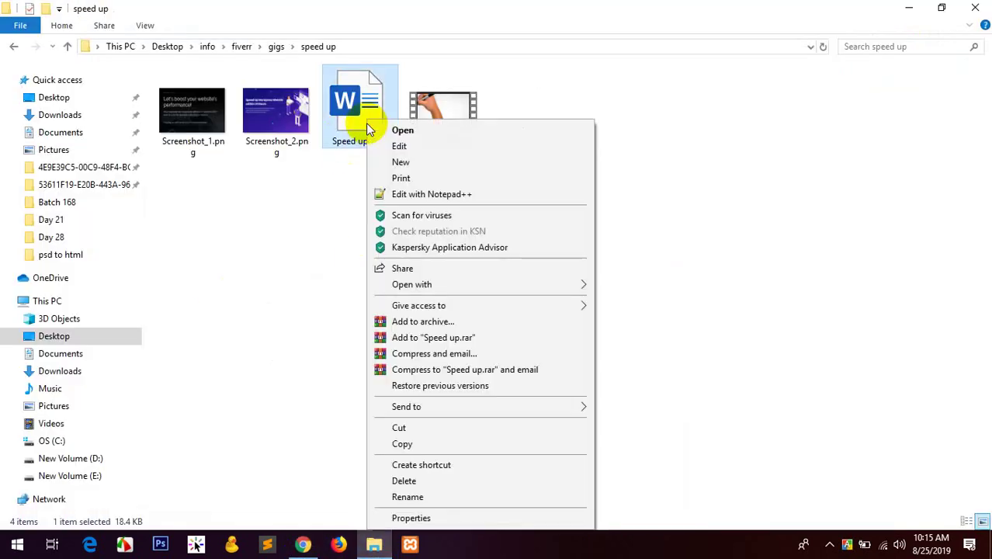
{"action": "mouse_move", "coordinate": [497, 286]}
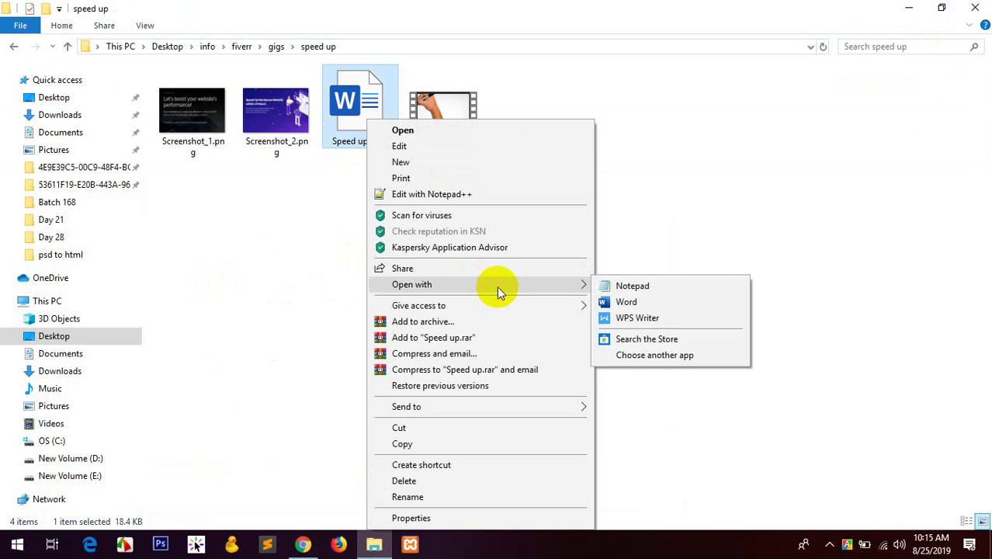
{"action": "left_click", "coordinate": [629, 322]}
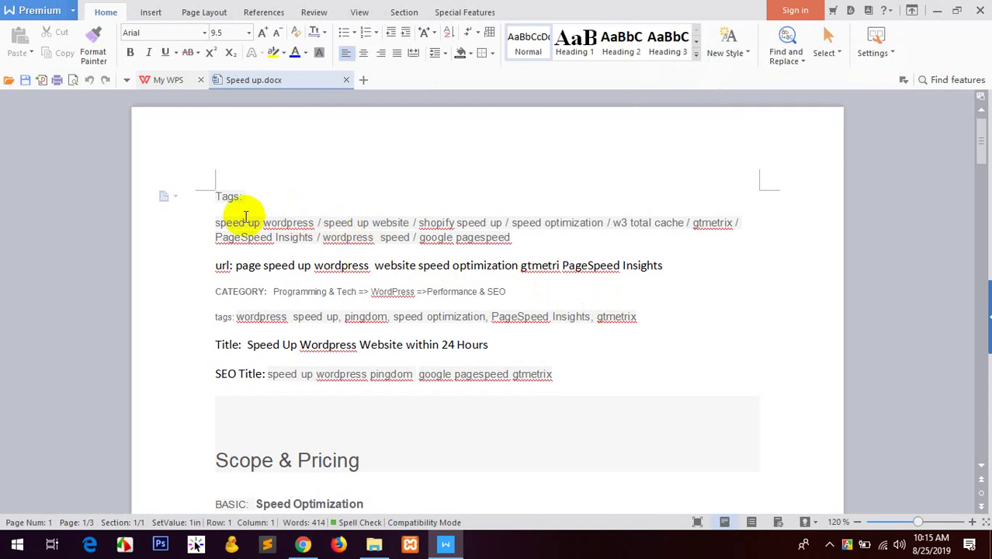
- Delete "/ shopify speed up" from the slash-separated tag list under the Tags heading
{"action": "left_click", "coordinate": [534, 236]}
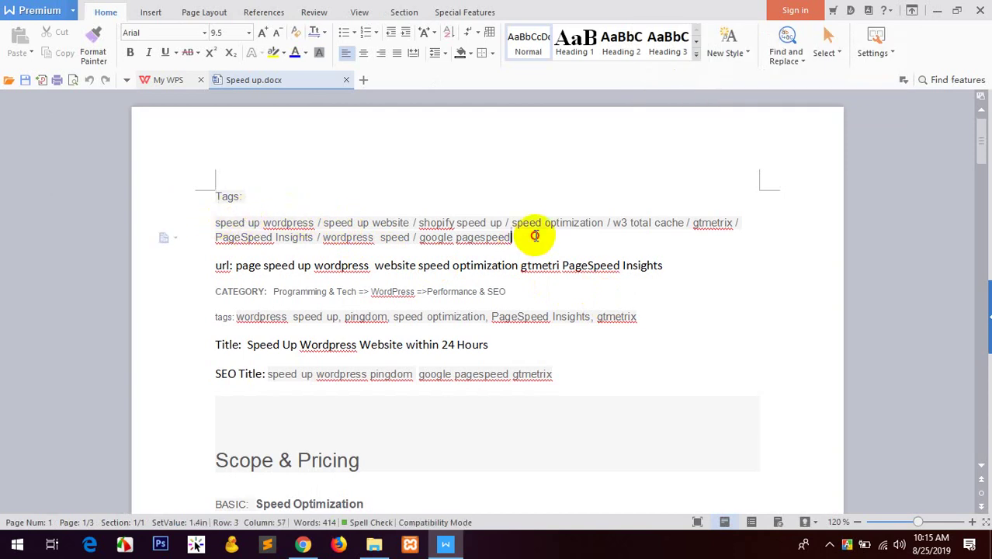
{"action": "left_click_drag", "start_coordinate": [535, 235], "coordinate": [210, 218]}
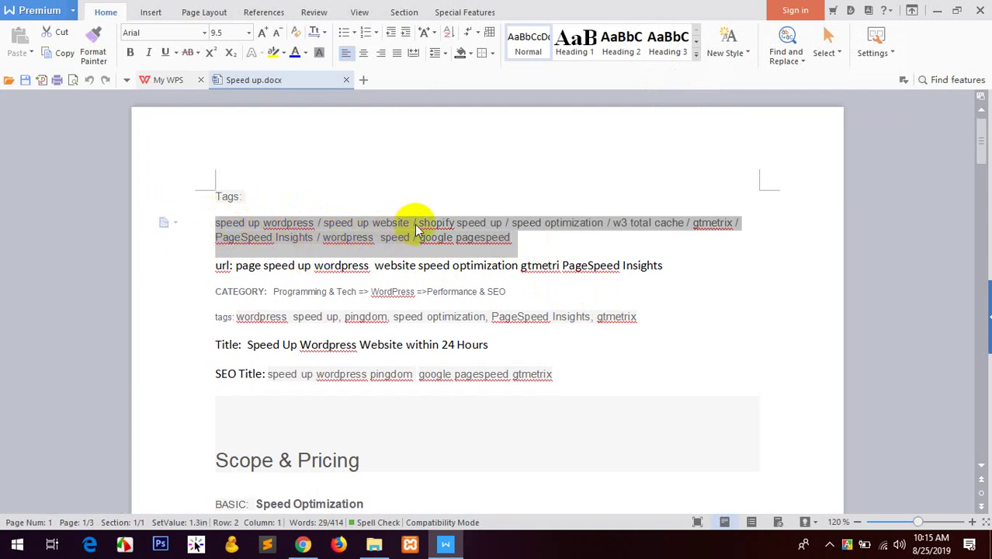
{"action": "left_click", "coordinate": [456, 225]}
{"action": "left_click_drag", "start_coordinate": [505, 225], "coordinate": [416, 221]}
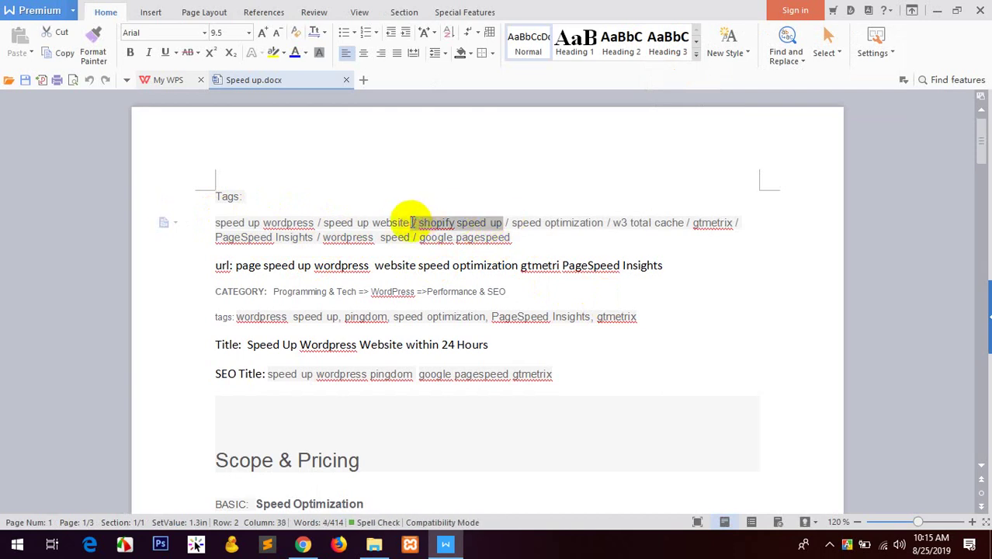
{"action": "key", "text": "Delete"}
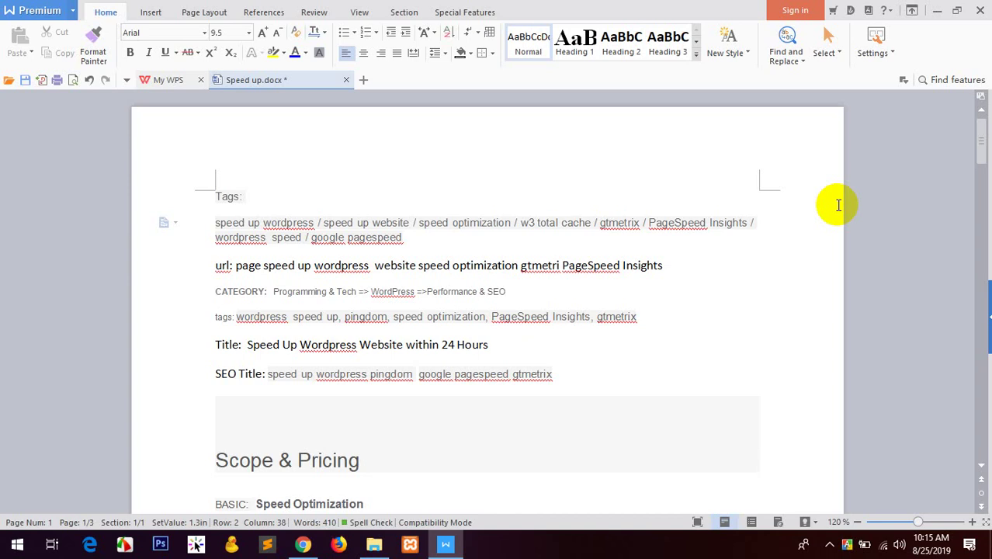
- Delete "PageSpeed Insights" and its extra slash from the list under the Tags heading, and save the document
{"action": "key", "text": "ctrl+s"}
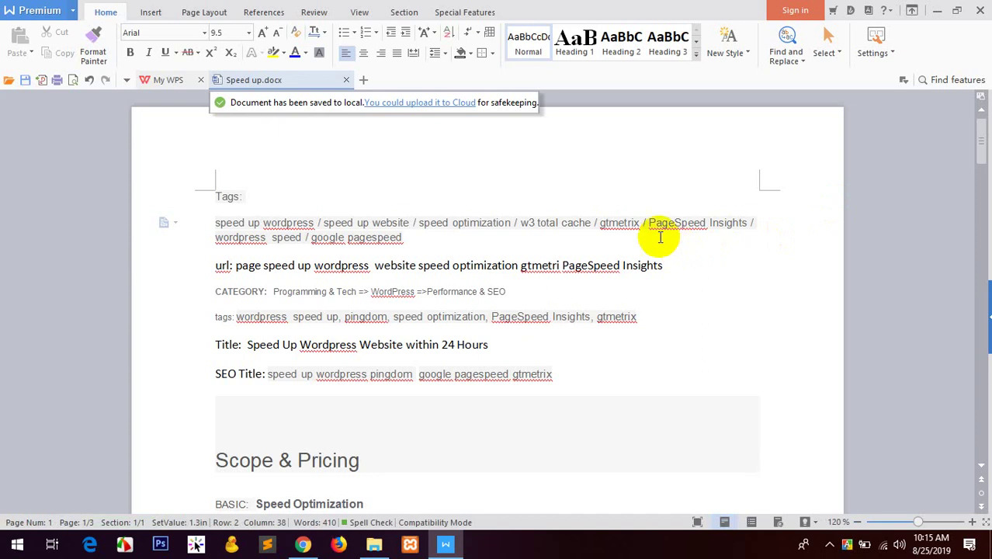
{"action": "double_click", "coordinate": [618, 223]}
{"action": "double_click", "coordinate": [675, 223]}
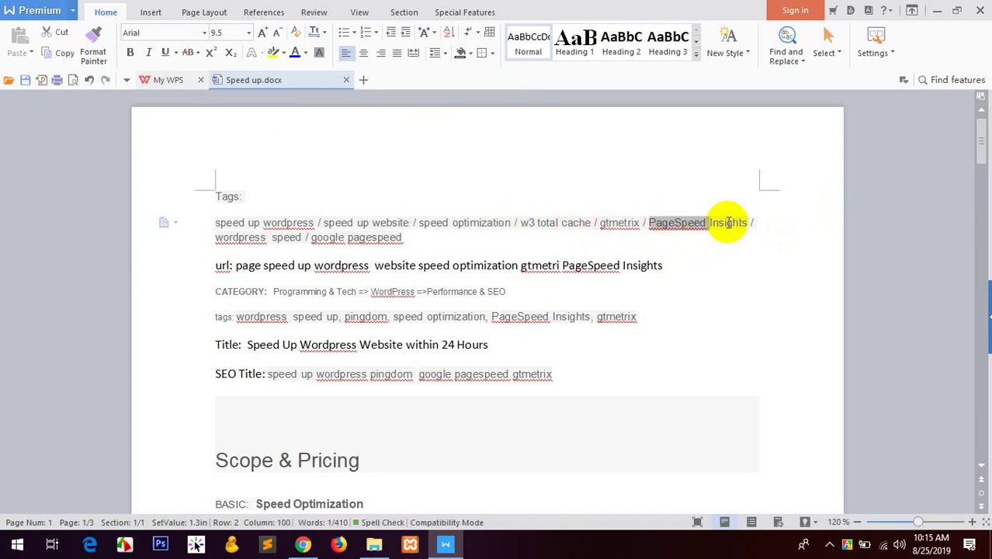
{"action": "double_click", "coordinate": [328, 237]}
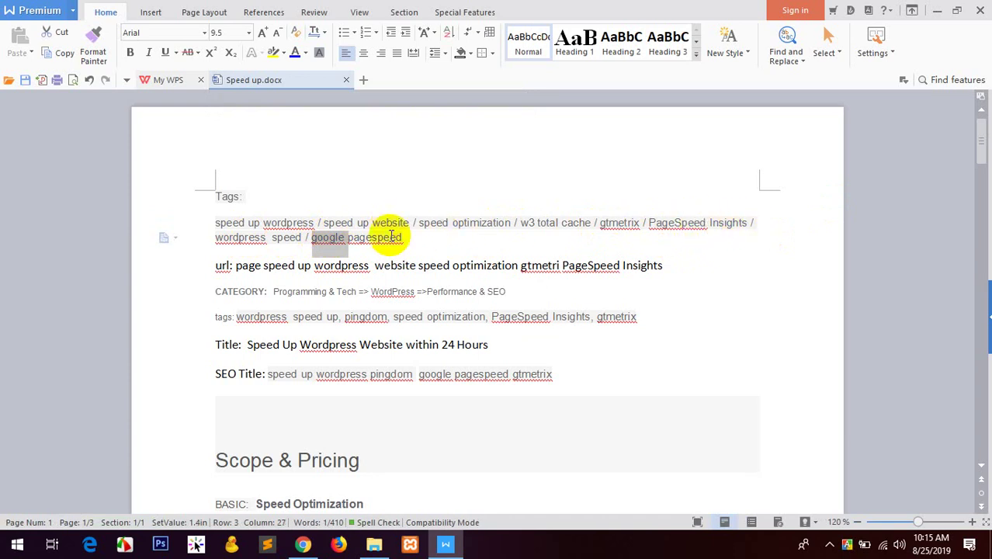
{"action": "left_click_drag", "start_coordinate": [749, 222], "coordinate": [654, 219]}
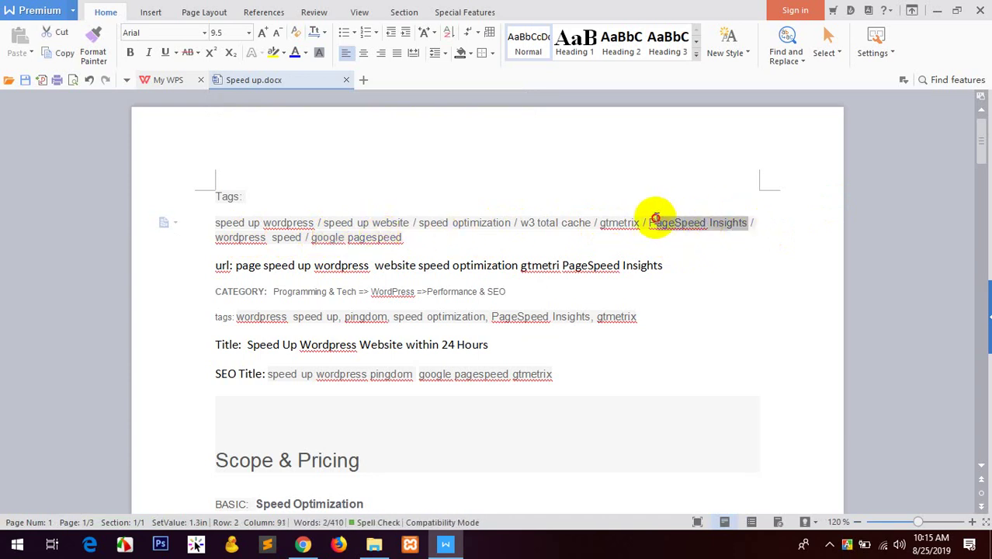
{"action": "key", "text": "BackSpace"}
{"action": "key", "text": "BackSpace"}
{"action": "key", "text": "BackSpace"}
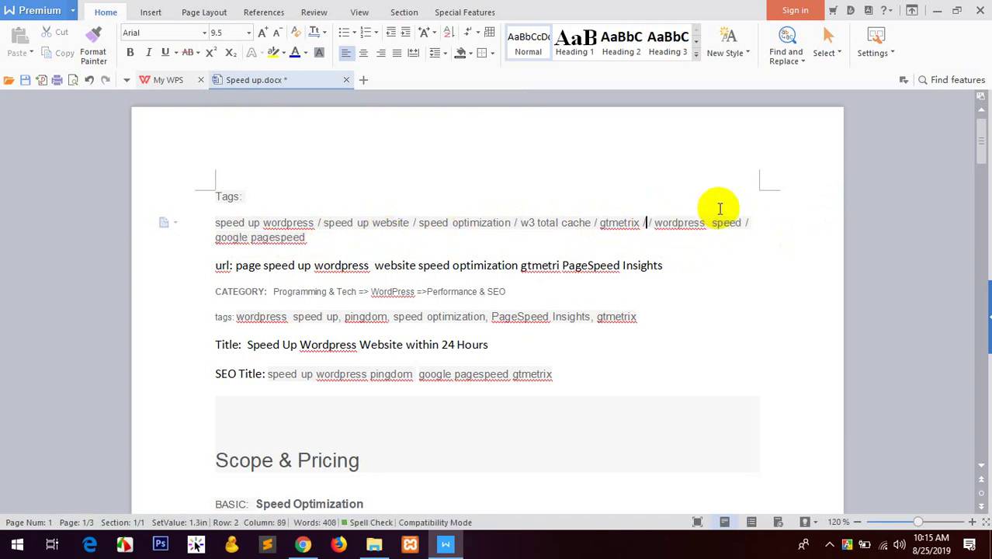
{"action": "key", "text": "ctrl+s"}
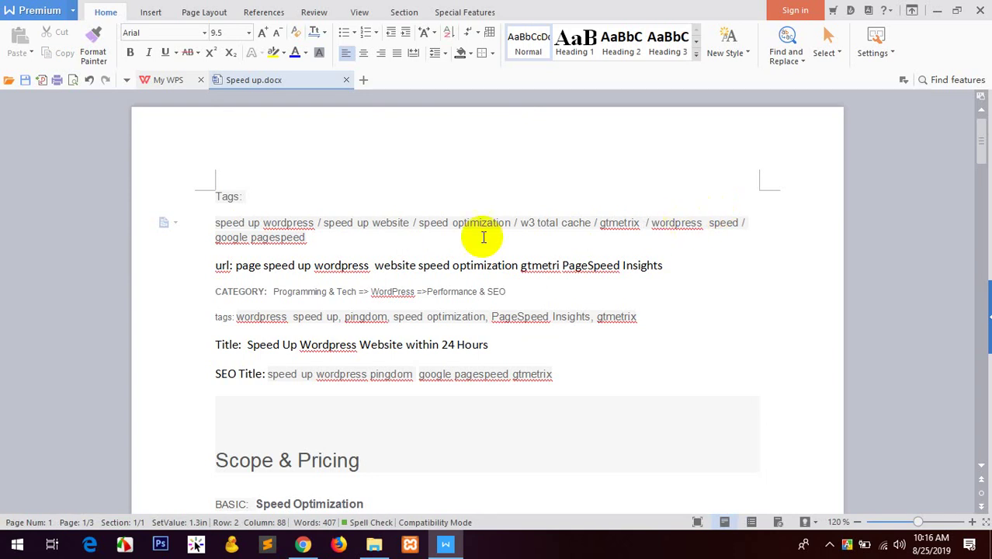
- Enter "pingdom" in a new Chrome tab, copy it, and append "/pingdom" after "google pagespeed" in the document's tag list
{"action": "triple_click", "coordinate": [221, 223]}
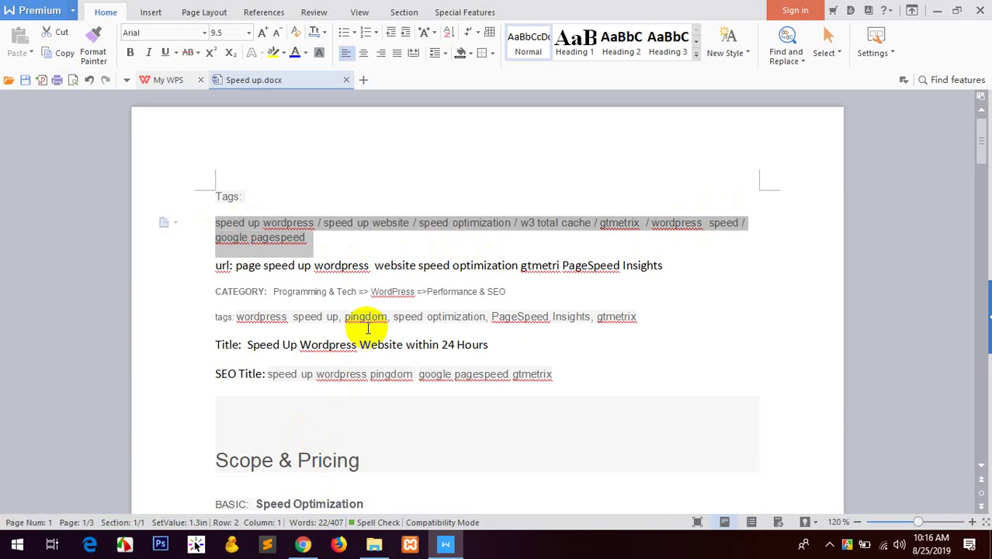
{"action": "left_click", "coordinate": [428, 317]}
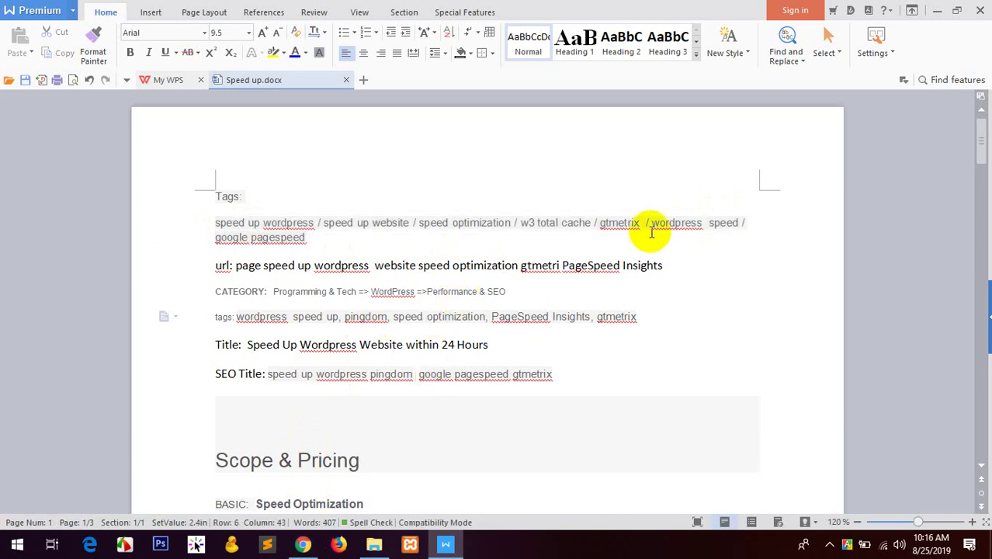
{"action": "double_click", "coordinate": [609, 222]}
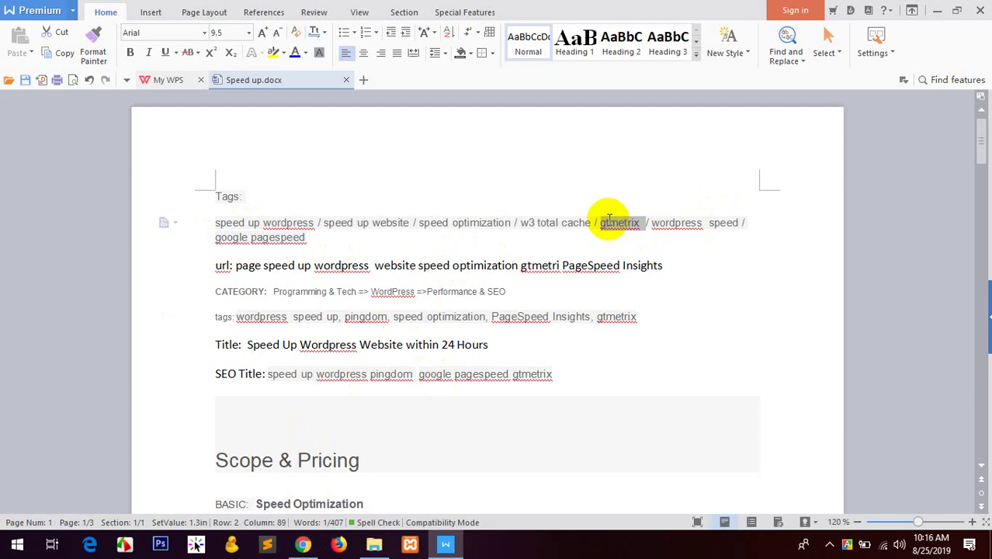
{"action": "double_click", "coordinate": [280, 237]}
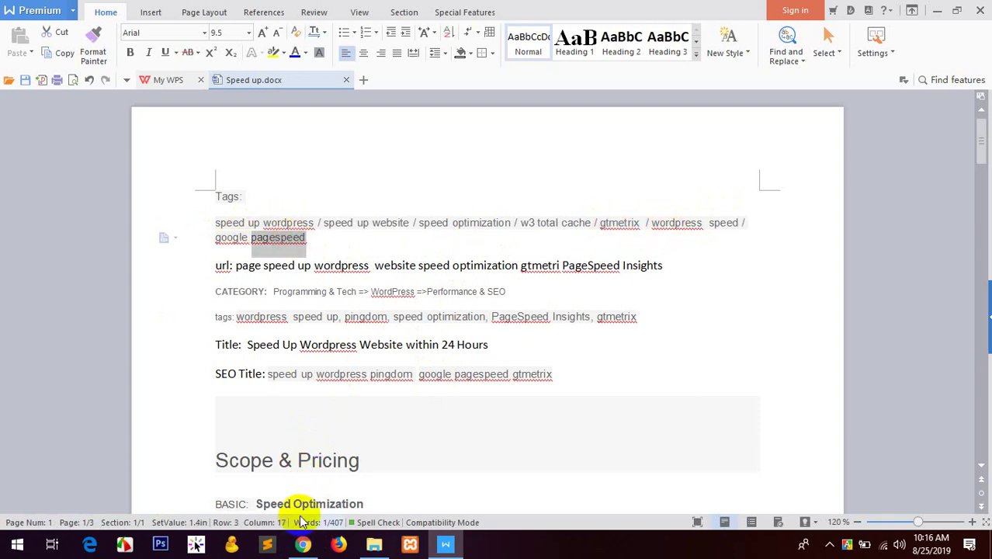
{"action": "left_click", "coordinate": [303, 544]}
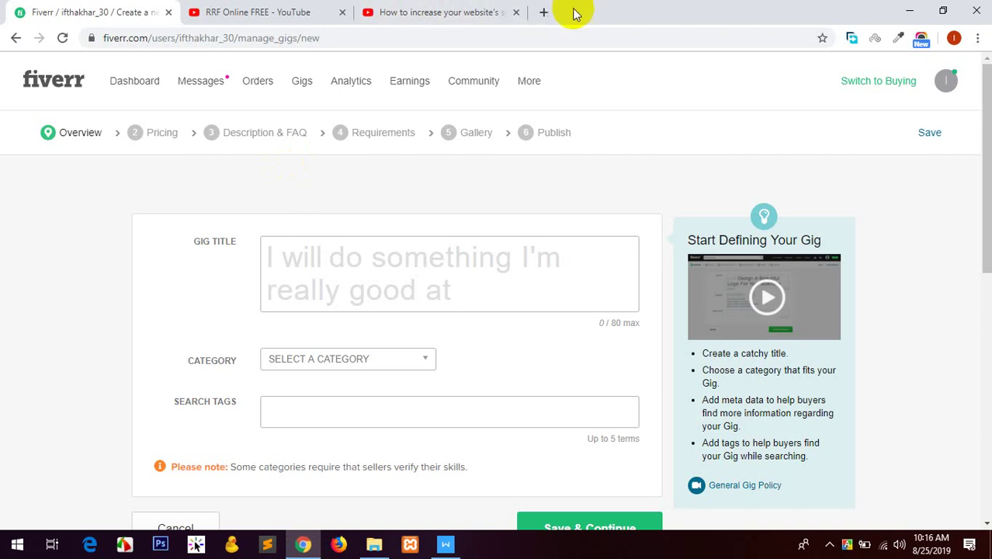
{"action": "left_click", "coordinate": [545, 12]}
{"action": "type", "text": "pin"}
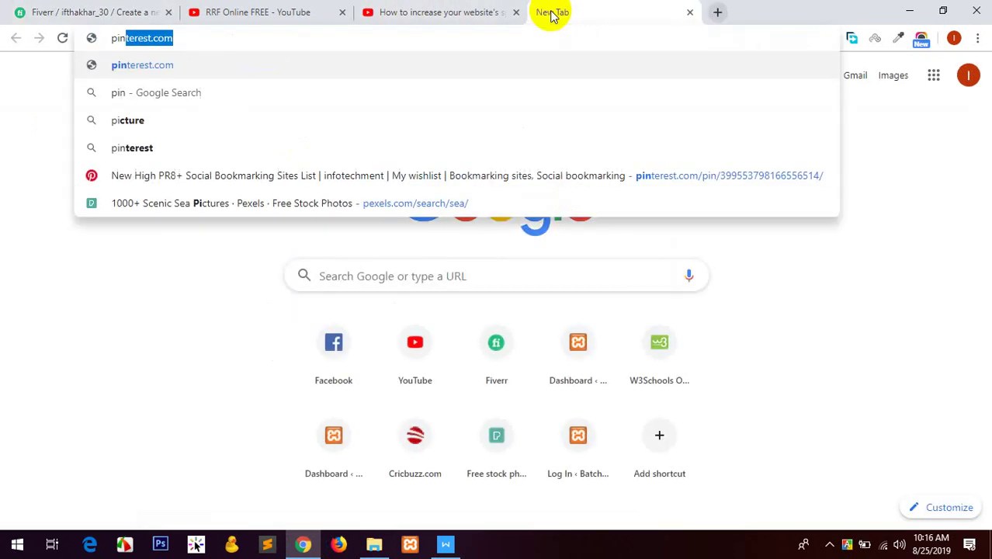
{"action": "type", "text": "gdom"}
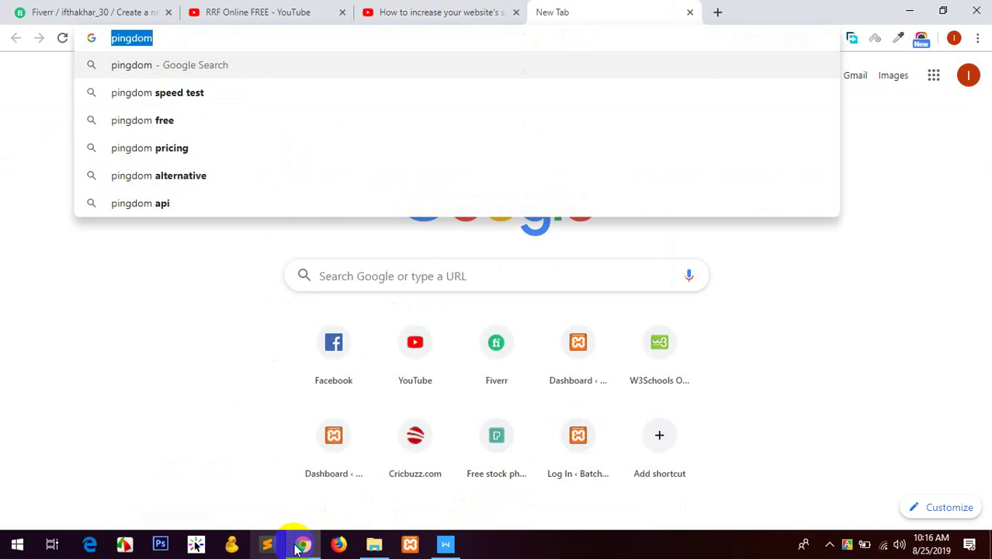
{"action": "left_click", "coordinate": [446, 544]}
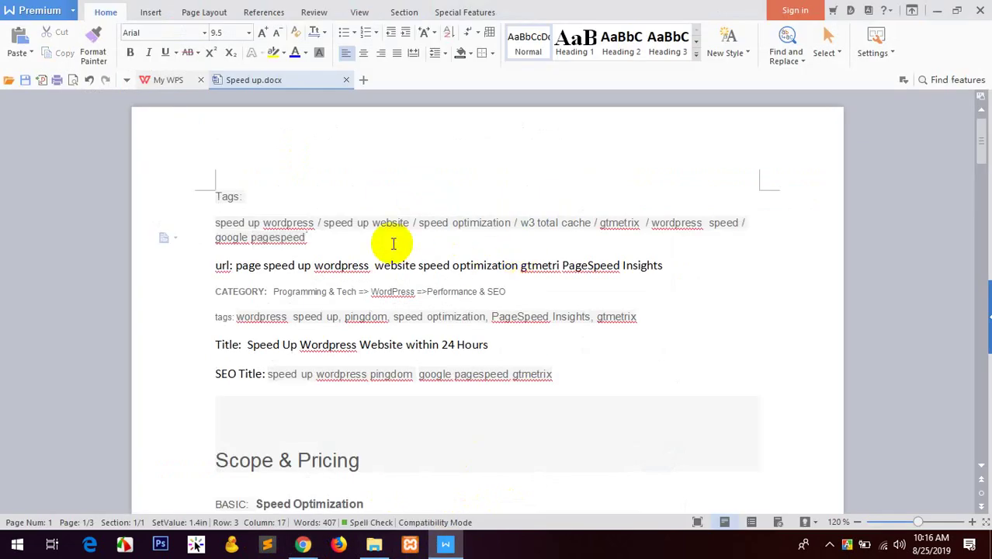
{"action": "type", "text": "pingdom"}
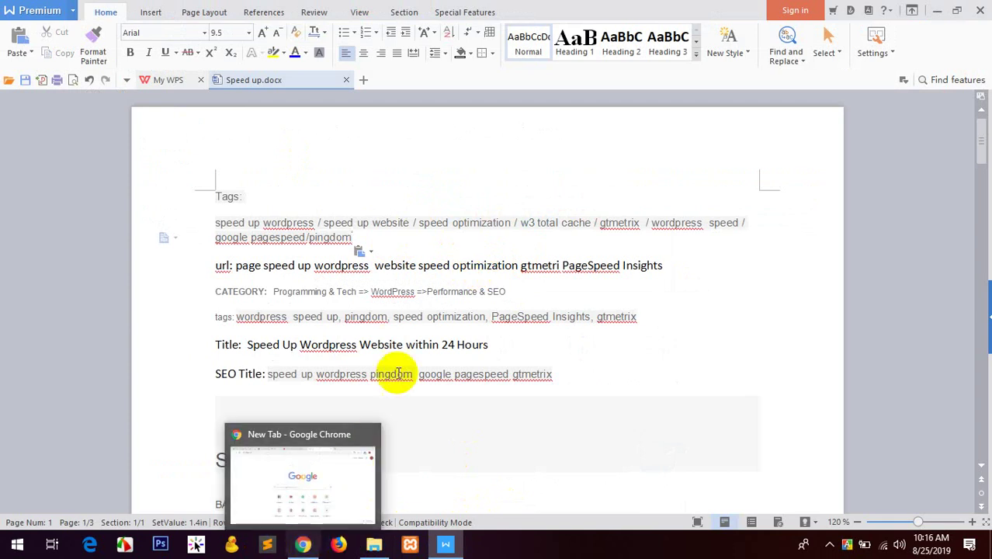
{"action": "left_click", "coordinate": [440, 331]}
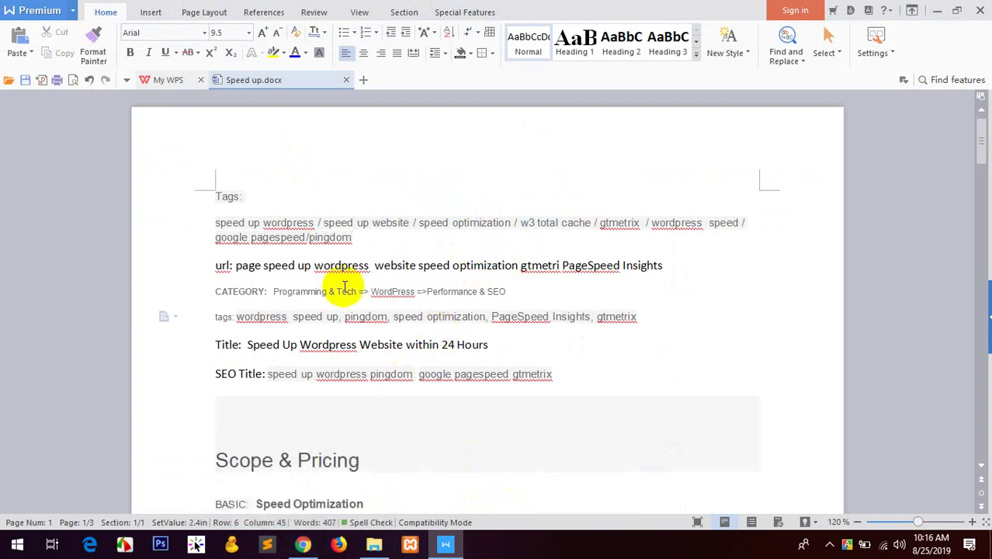
- Review the keywords in the document's url line one by one, through to PageSpeed Insights
{"action": "left_click", "coordinate": [250, 270]}
{"action": "left_click", "coordinate": [264, 267]}
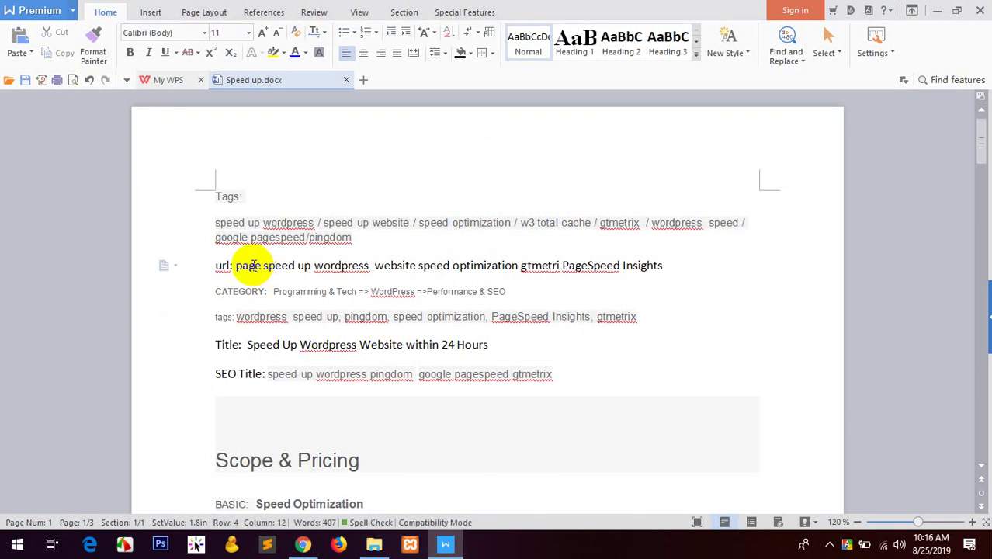
{"action": "left_click", "coordinate": [310, 265]}
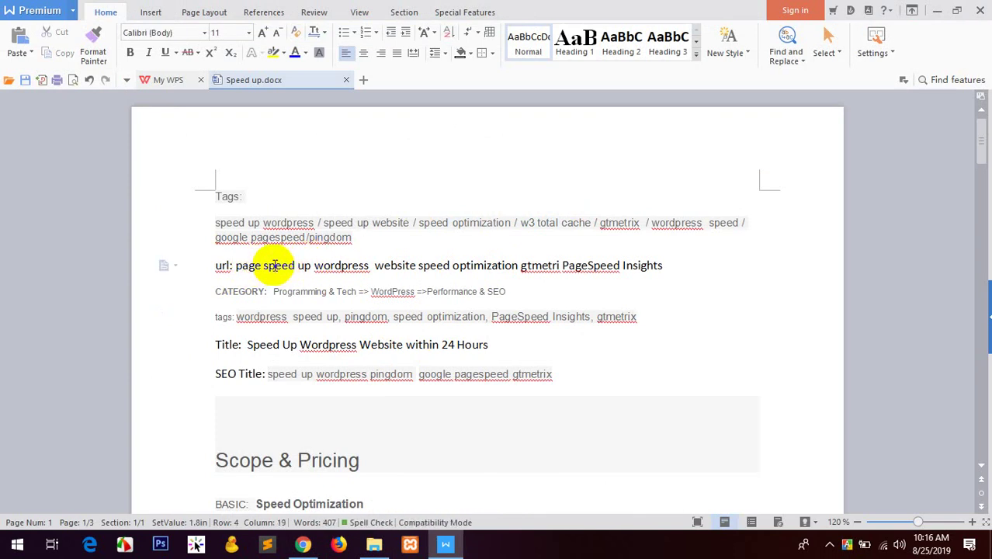
{"action": "double_click", "coordinate": [335, 265]}
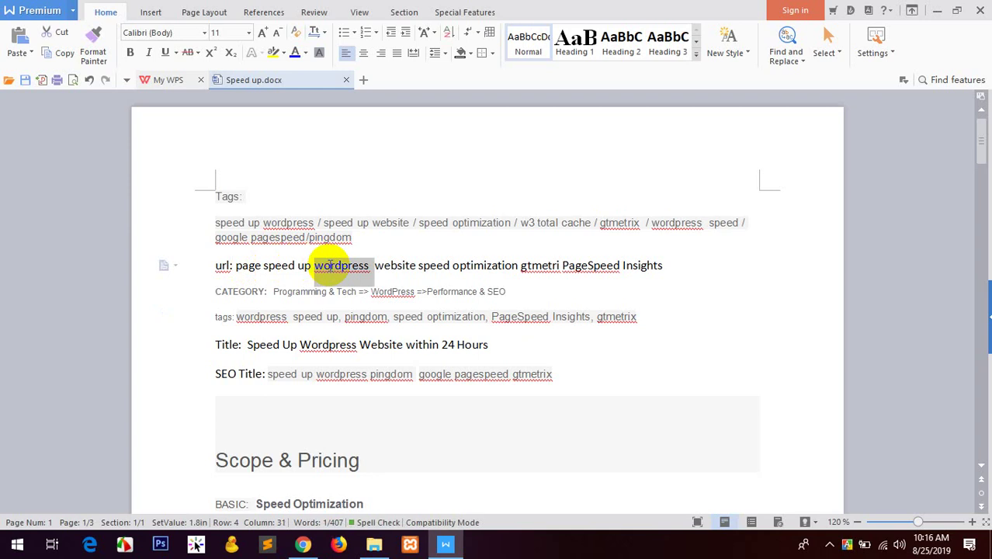
{"action": "left_click", "coordinate": [374, 266]}
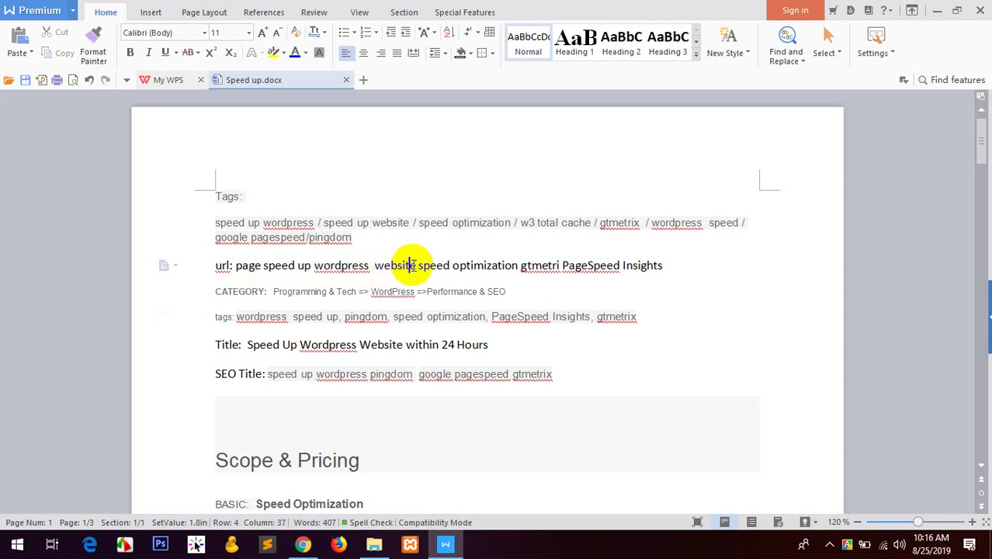
{"action": "left_click", "coordinate": [248, 263]}
{"action": "left_click", "coordinate": [300, 266]}
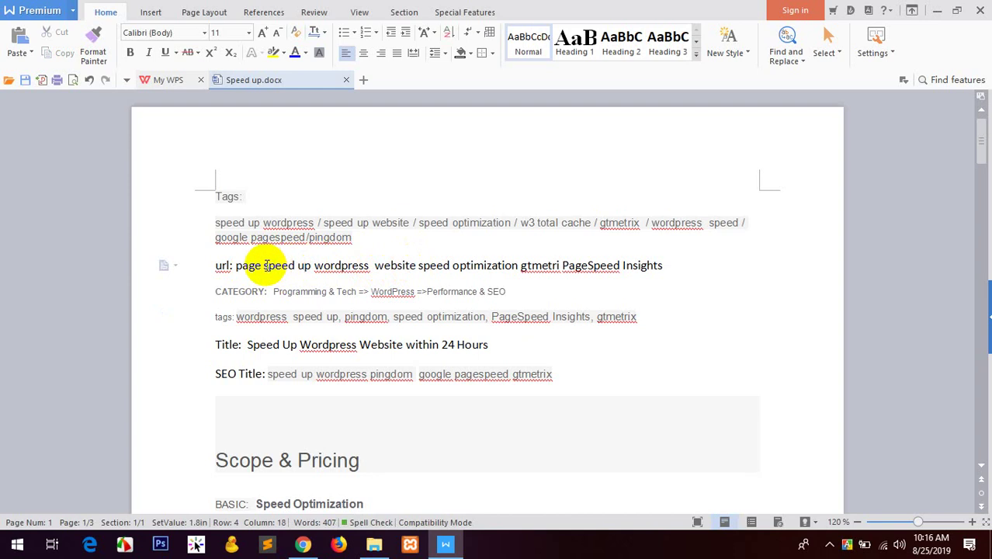
{"action": "left_click", "coordinate": [340, 265]}
{"action": "left_click", "coordinate": [295, 264]}
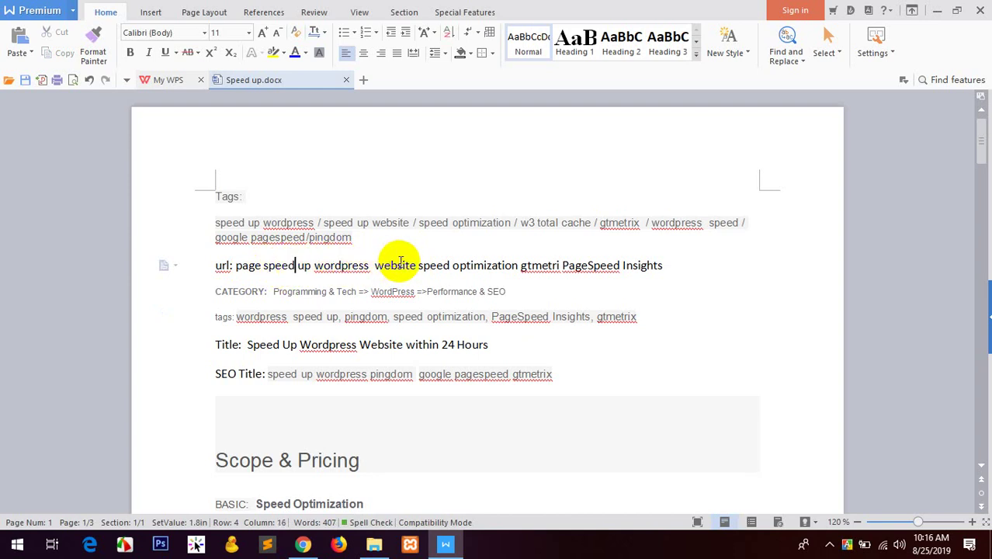
{"action": "double_click", "coordinate": [394, 264]}
{"action": "left_click", "coordinate": [421, 268]}
{"action": "left_click", "coordinate": [398, 265]}
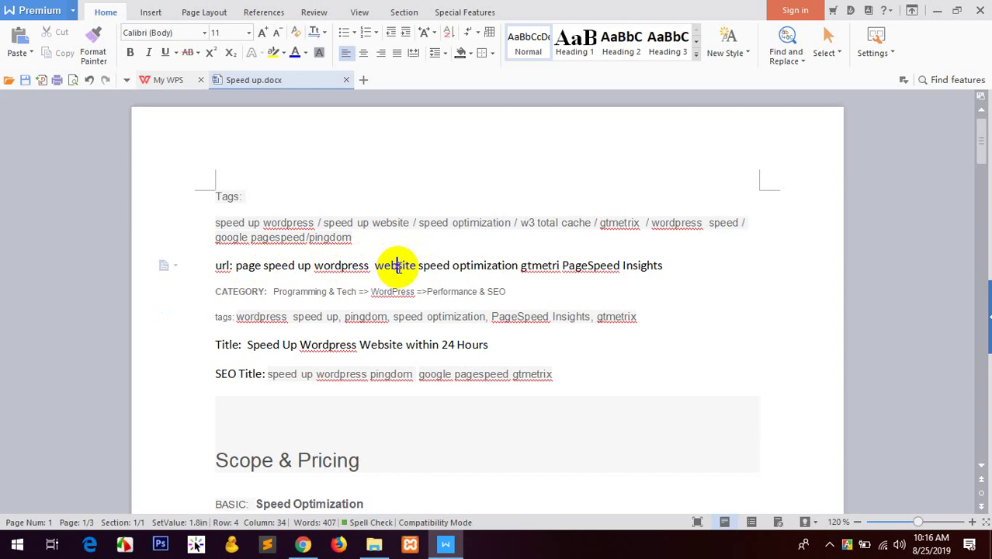
{"action": "left_click", "coordinate": [423, 265]}
{"action": "left_click", "coordinate": [487, 265]}
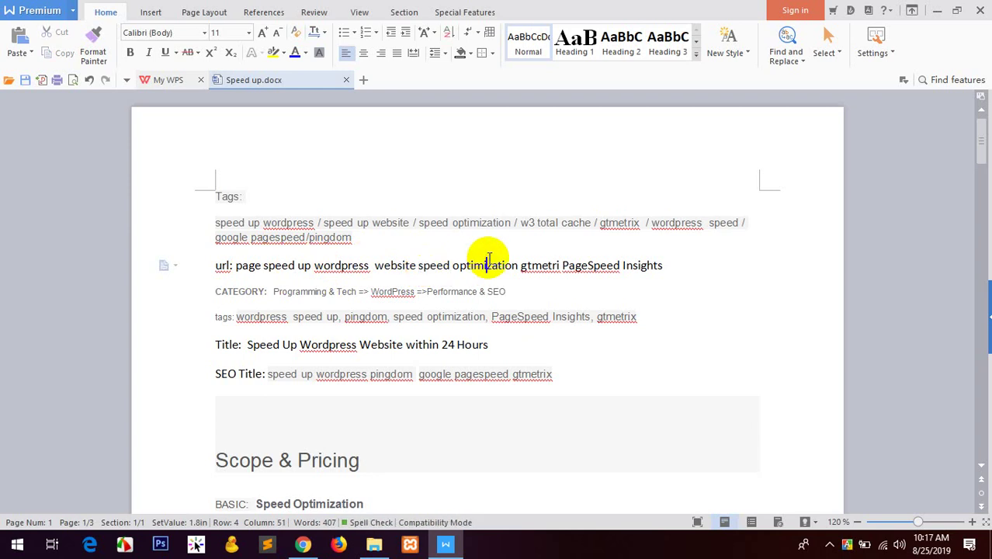
{"action": "left_click_drag", "start_coordinate": [519, 266], "coordinate": [413, 267]}
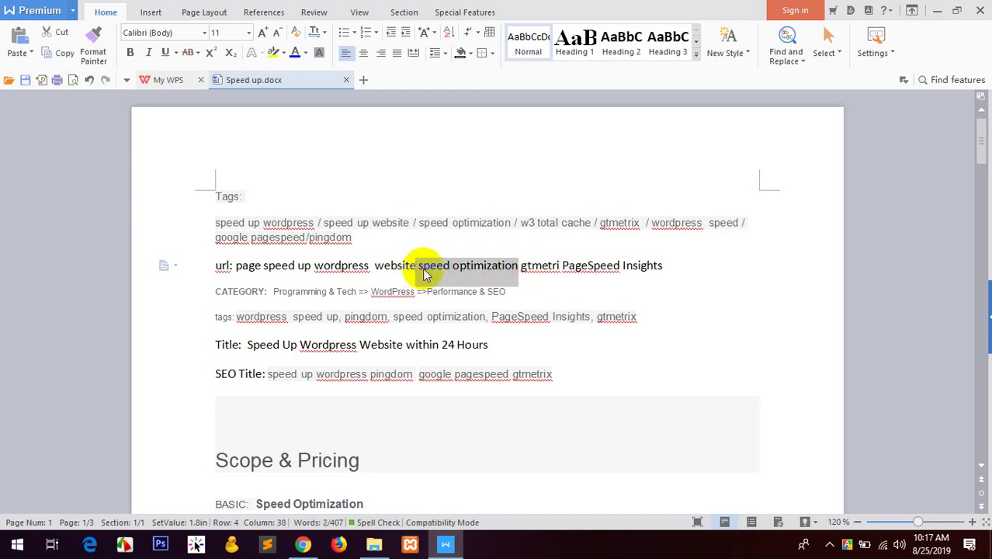
{"action": "left_click", "coordinate": [532, 266]}
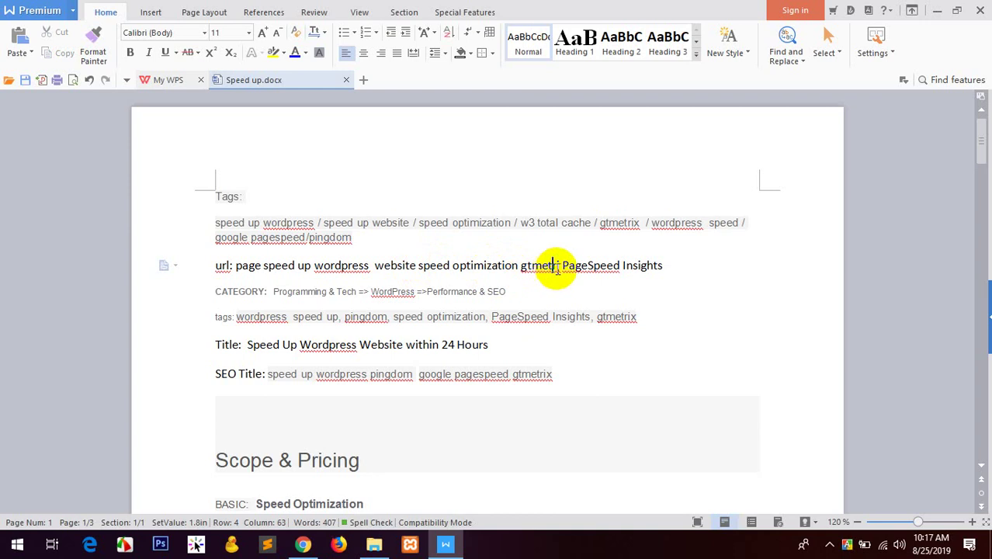
{"action": "double_click", "coordinate": [582, 266]}
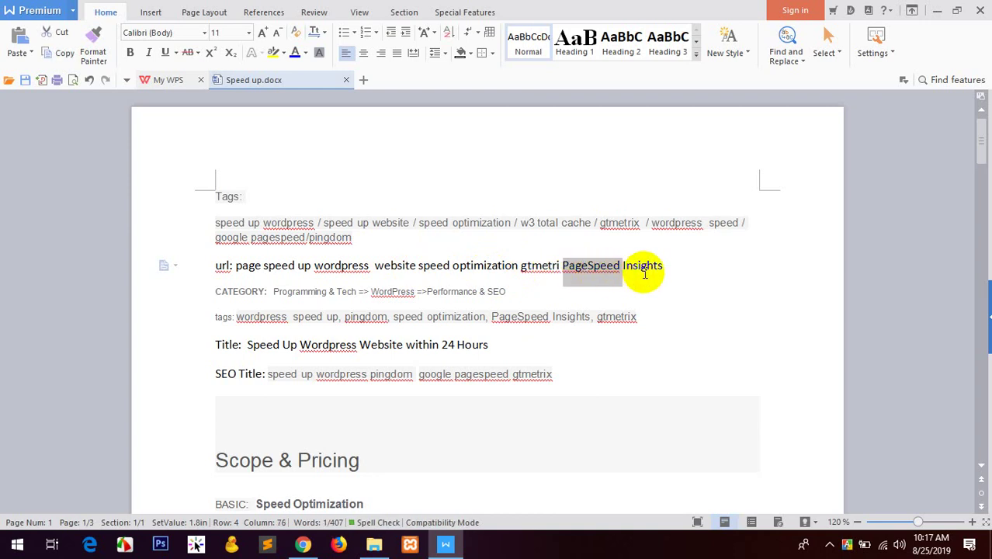
{"action": "left_click_drag", "start_coordinate": [650, 265], "coordinate": [374, 265]}
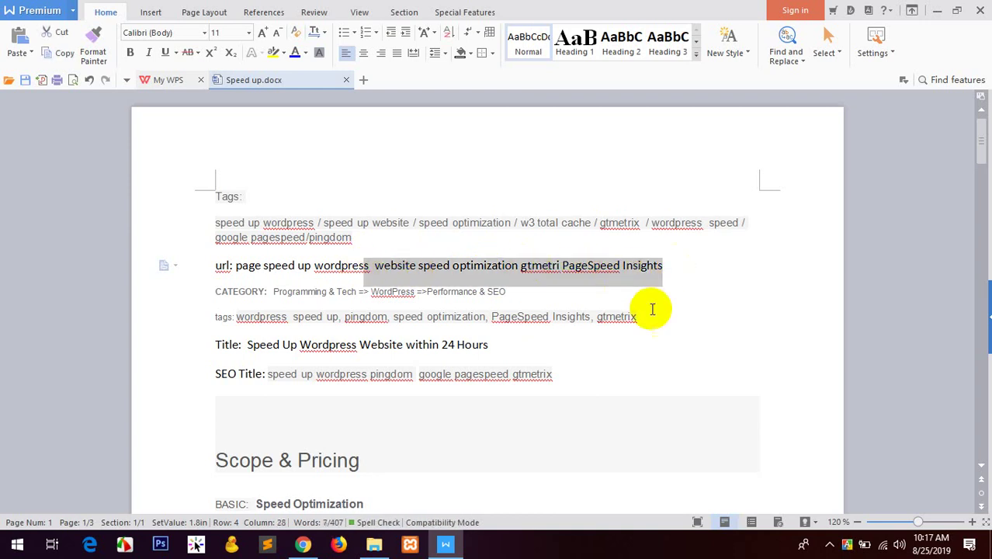
- Change "PageSpeed" to lowercase "pagespeed" in the document's url line
{"action": "left_click", "coordinate": [569, 266]}
{"action": "key", "text": "BackSpace"}
{"action": "type", "text": "p"}
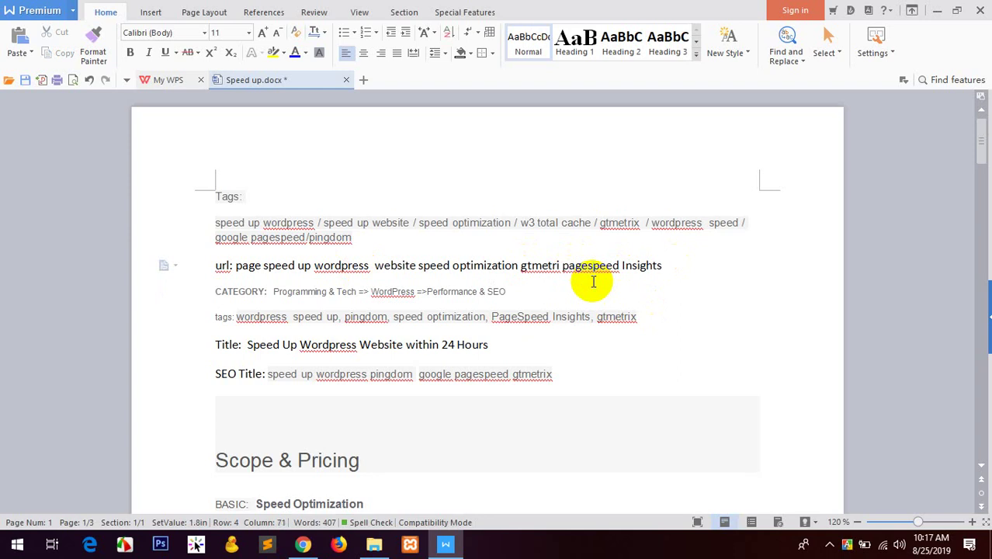
- Copy the text after "url:" into the gig title on the Fiverr form in Chrome, and delete its last word, "Insights"
{"action": "left_click_drag", "start_coordinate": [660, 266], "coordinate": [237, 266]}
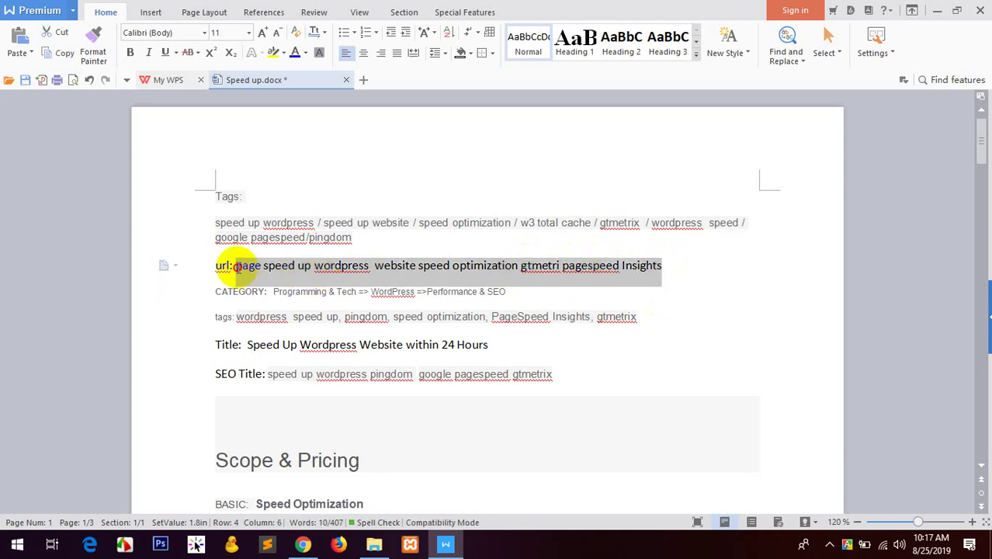
{"action": "left_click", "coordinate": [303, 544]}
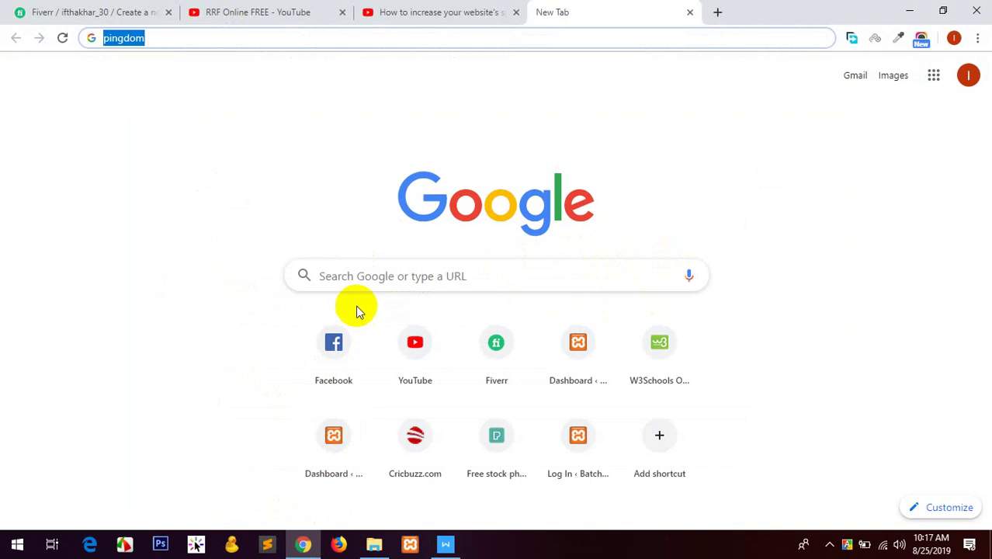
{"action": "left_click", "coordinate": [219, 7]}
{"action": "left_click", "coordinate": [137, 8]}
{"action": "left_click", "coordinate": [332, 260]}
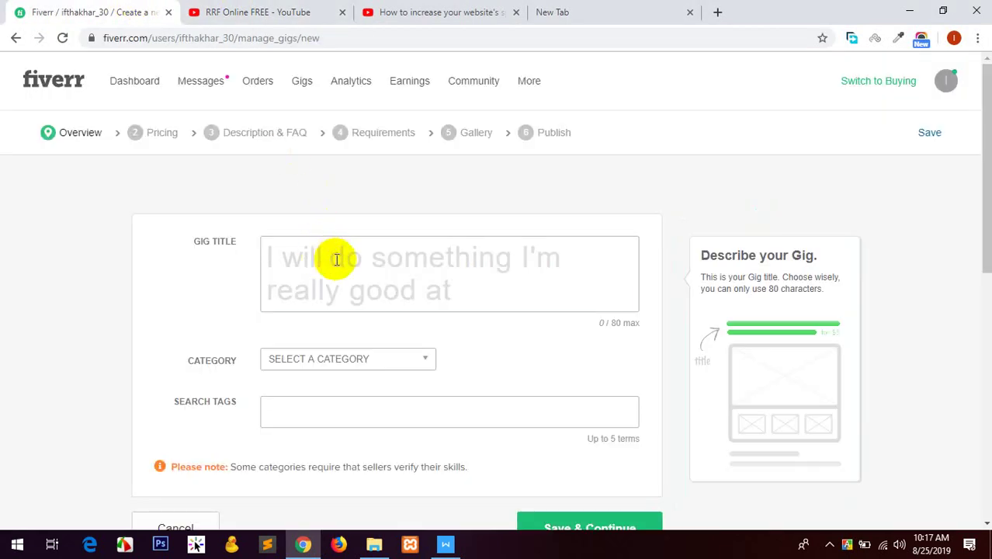
{"action": "key", "text": "ctrl+v"}
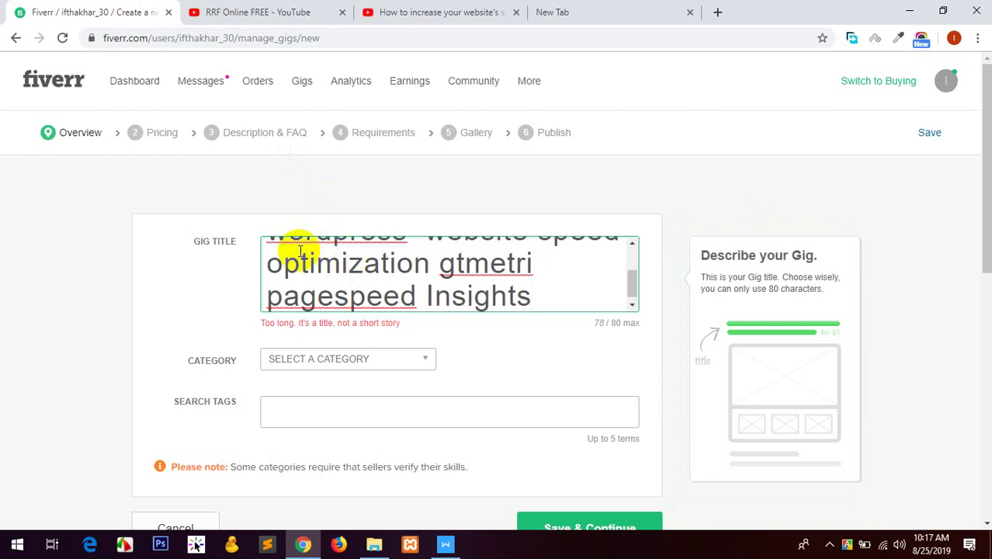
{"action": "left_click_drag", "start_coordinate": [427, 295], "coordinate": [533, 307]}
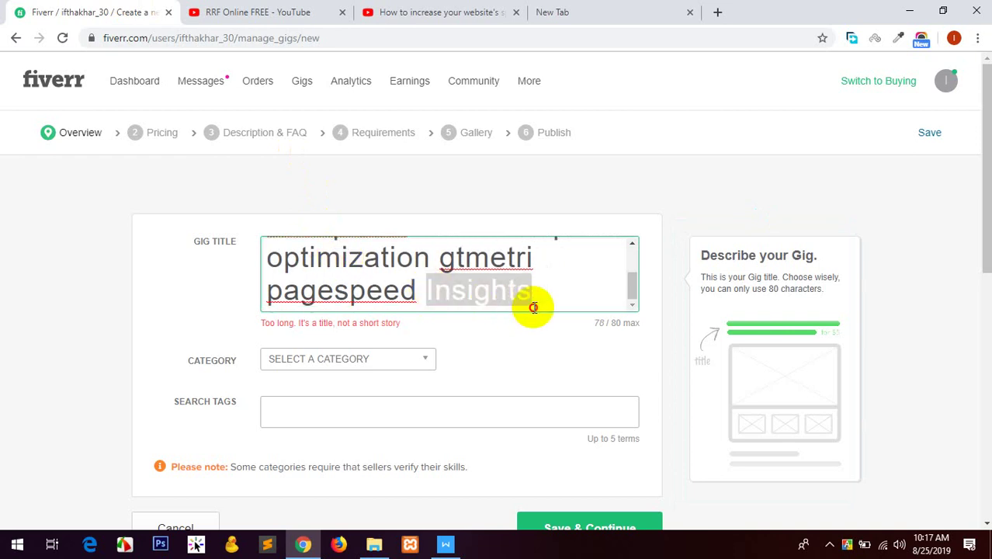
{"action": "key", "text": "BackSpace"}
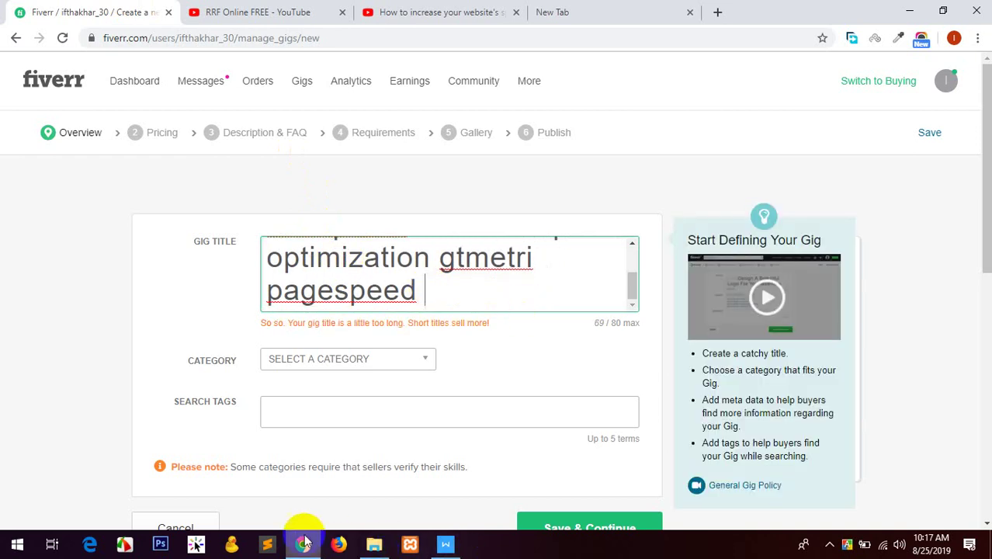
- Switch to the Speed up document in WPS Writer, replace "Insights" with "pingdom" at the end of the url line, and save
{"action": "left_click", "coordinate": [445, 544]}
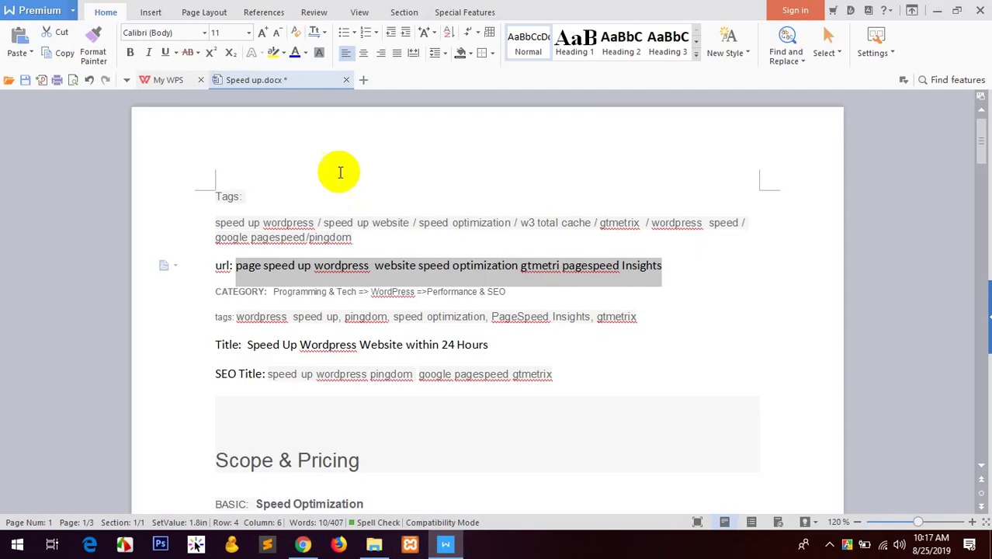
{"action": "double_click", "coordinate": [331, 236]}
{"action": "key", "text": "ctrl+c"}
{"action": "left_click_drag", "start_coordinate": [664, 265], "coordinate": [619, 266]}
{"action": "key", "text": "ctrl+v"}
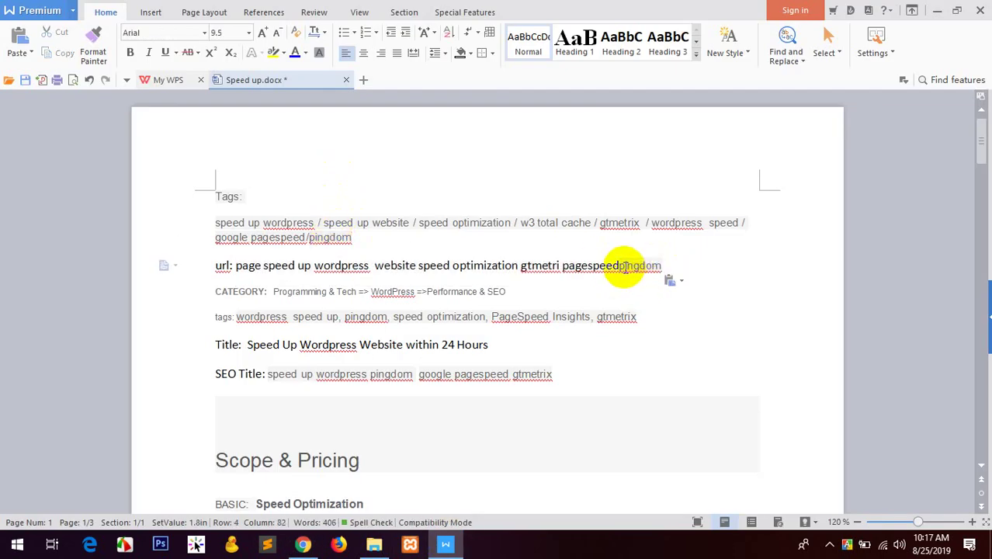
{"action": "left_click", "coordinate": [620, 265]}
{"action": "key", "text": "ctrl+s"}
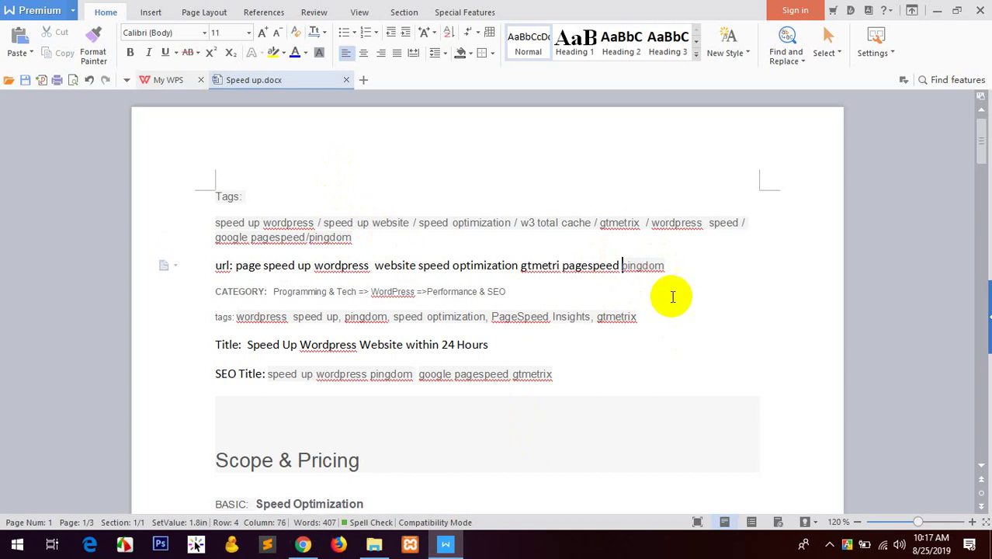
- Copy "pingdom" from the document's url line and append it to the gig title on the Fiverr form in Chrome
{"action": "double_click", "coordinate": [650, 268]}
{"action": "key", "text": "ctrl+c"}
{"action": "left_click", "coordinate": [302, 544]}
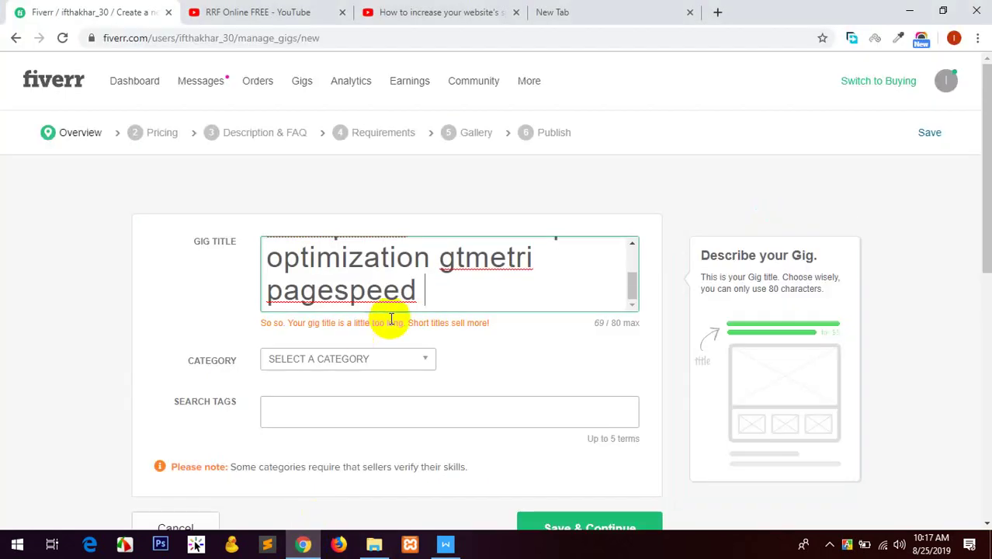
{"action": "key", "text": "ctrl+v"}
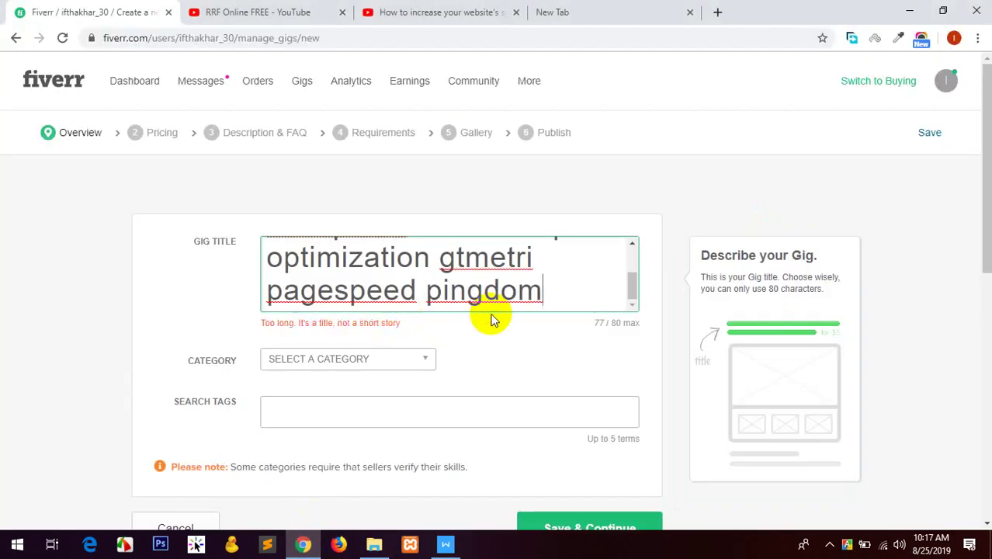
{"action": "scroll", "coordinate": [466, 283], "scroll_direction": "up", "scroll_amount": 3}
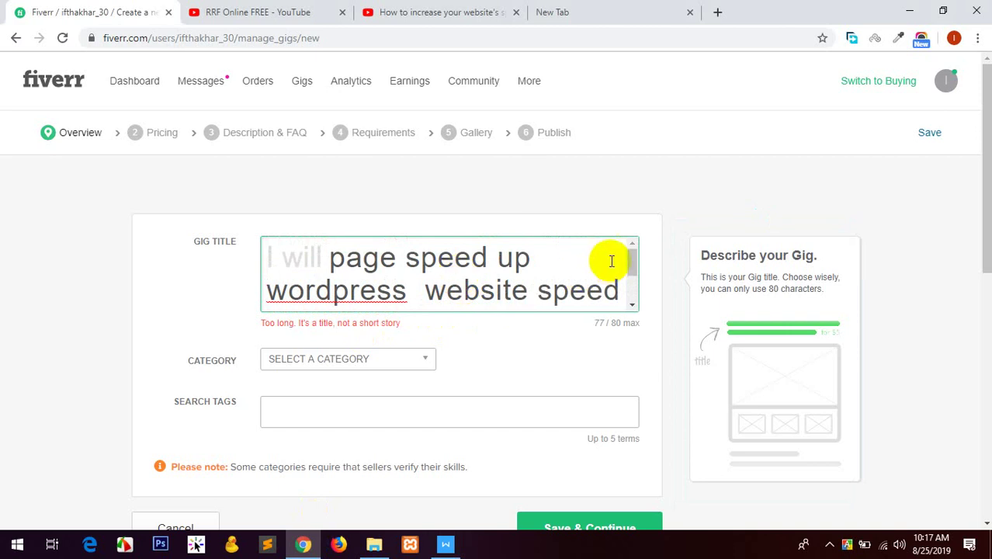
- Set the gig's category to Programming & Tech, its subcategory to WordPress and its service type to Performance & SEO
{"action": "scroll", "coordinate": [227, 293], "scroll_direction": "down", "scroll_amount": 1}
{"action": "scroll", "coordinate": [227, 294], "scroll_direction": "down", "scroll_amount": 1}
{"action": "left_click", "coordinate": [361, 220]}
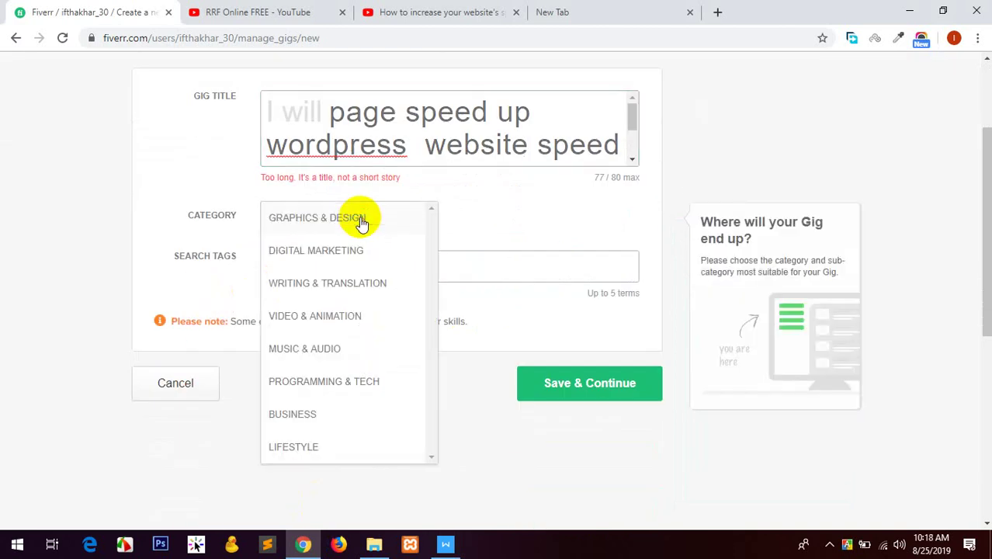
{"action": "left_click", "coordinate": [342, 384]}
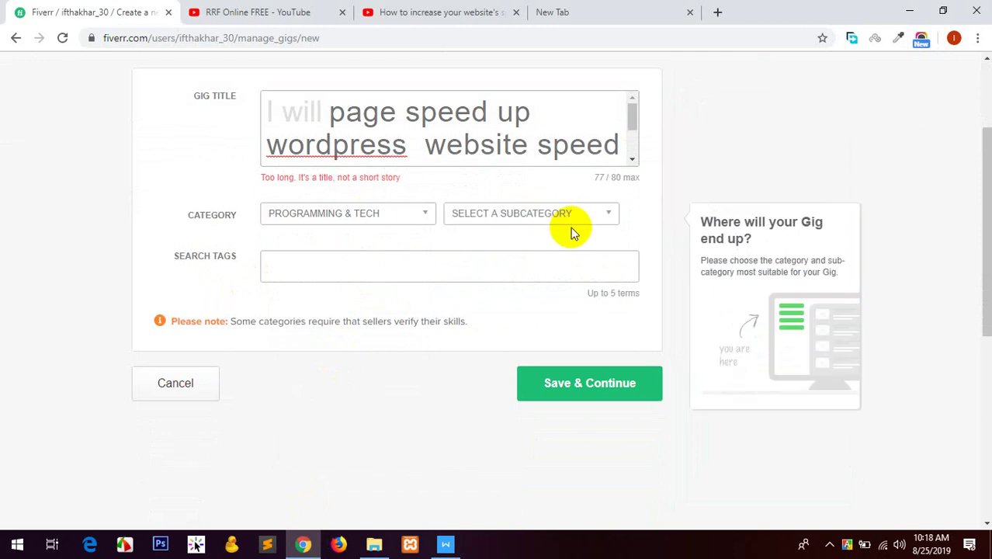
{"action": "left_click", "coordinate": [571, 222]}
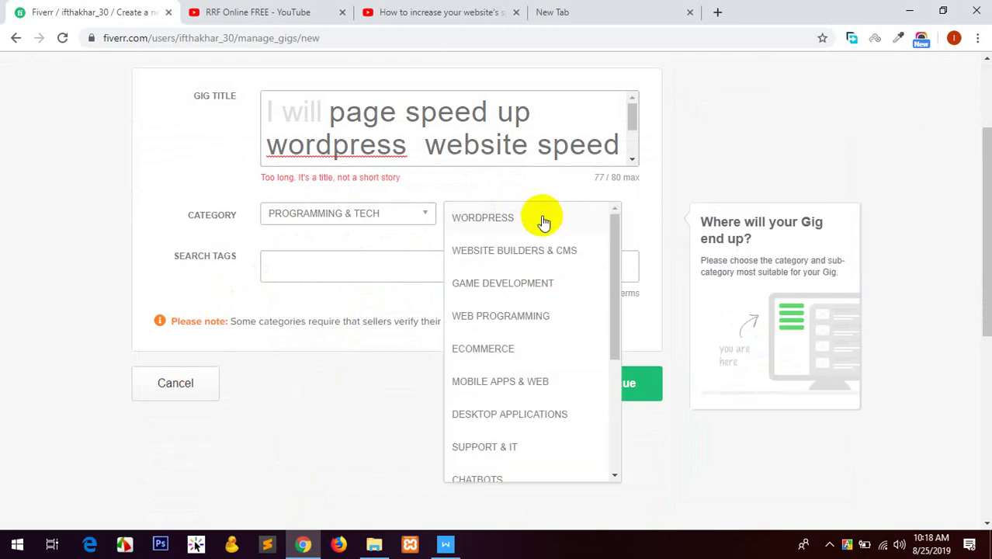
{"action": "left_click", "coordinate": [543, 219]}
{"action": "left_click", "coordinate": [366, 267]}
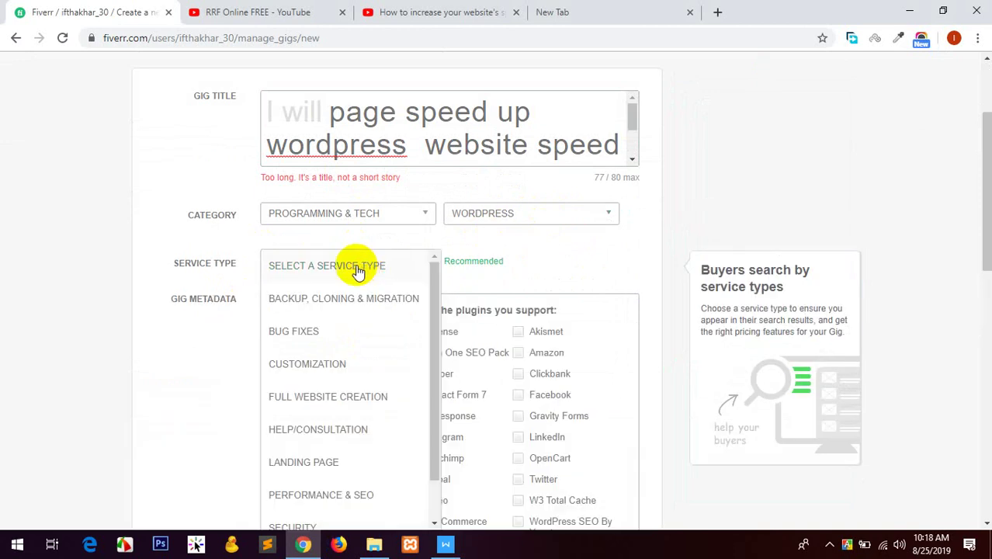
{"action": "scroll", "coordinate": [326, 409], "scroll_direction": "down", "scroll_amount": 1}
{"action": "left_click", "coordinate": [326, 449]}
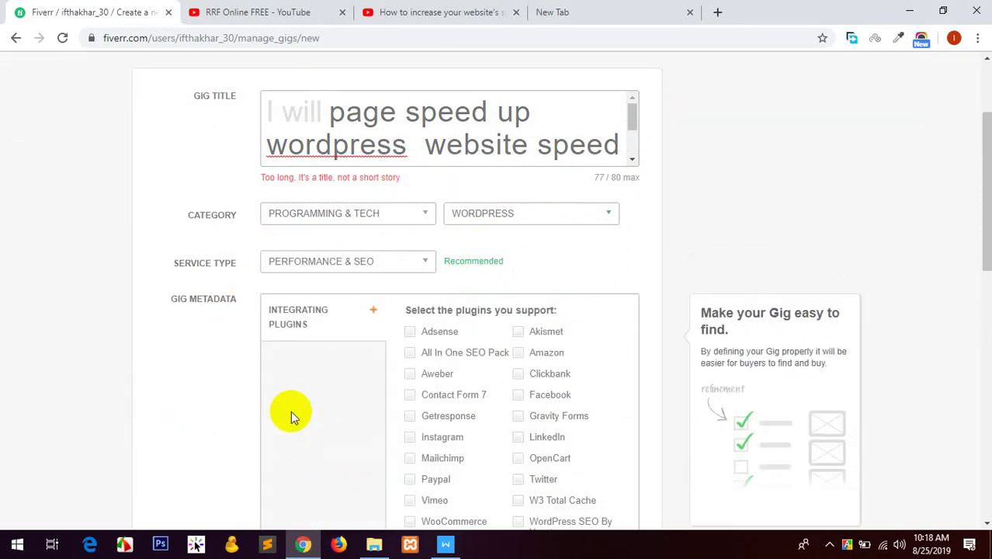
- Mark every listed plugin in the gig metadata as supported, from Adsense and Akismet through Youtube, leaving out Suggest Other
{"action": "scroll", "coordinate": [435, 211], "scroll_direction": "down", "scroll_amount": 2}
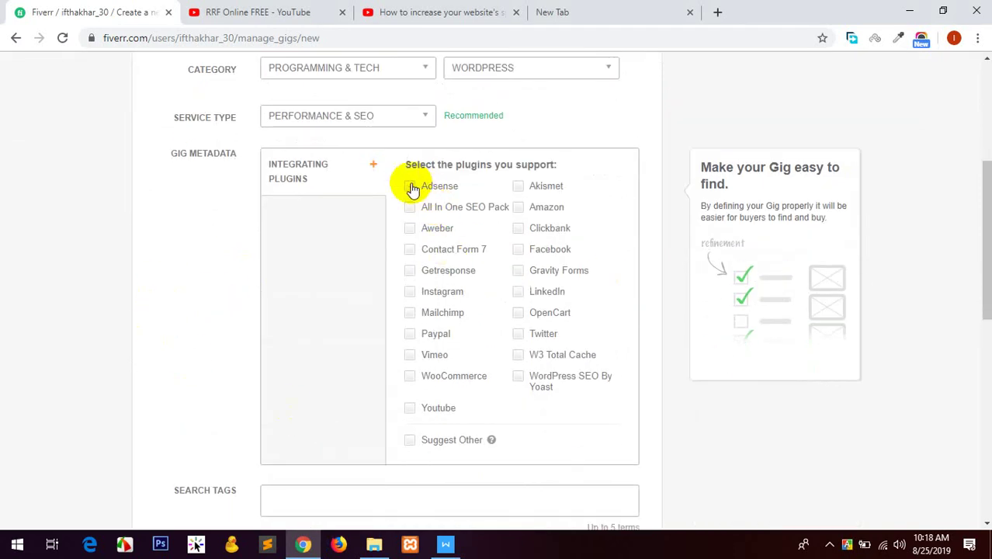
{"action": "left_click", "coordinate": [410, 188]}
{"action": "left_click", "coordinate": [410, 207]}
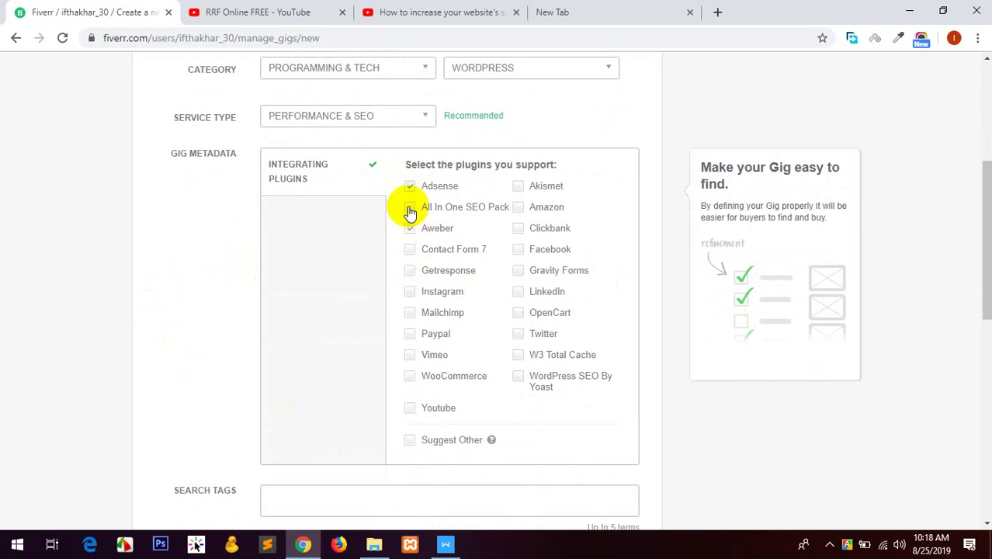
{"action": "left_click", "coordinate": [410, 228]}
{"action": "left_click", "coordinate": [410, 249]}
{"action": "left_click", "coordinate": [410, 289]}
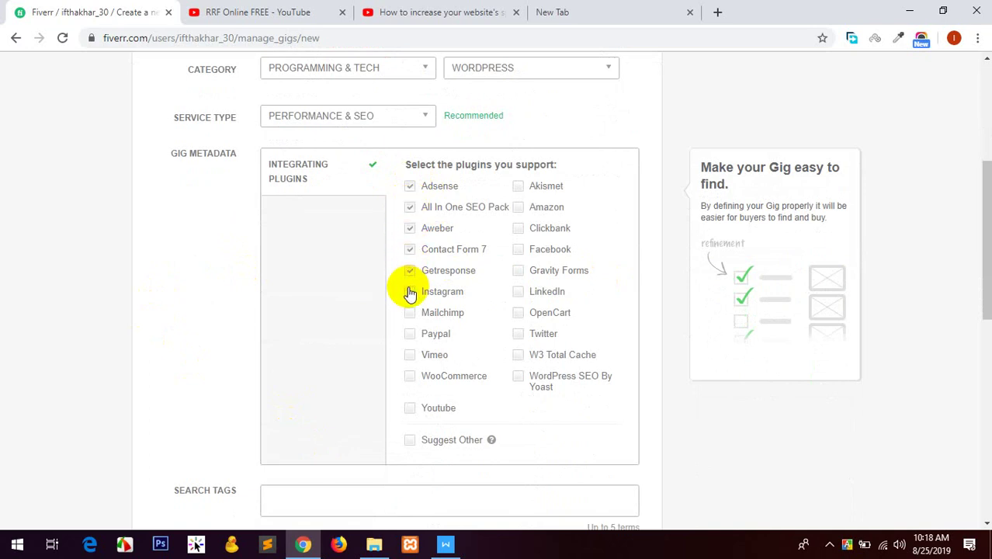
{"action": "left_click", "coordinate": [410, 314]}
{"action": "left_click", "coordinate": [410, 333]}
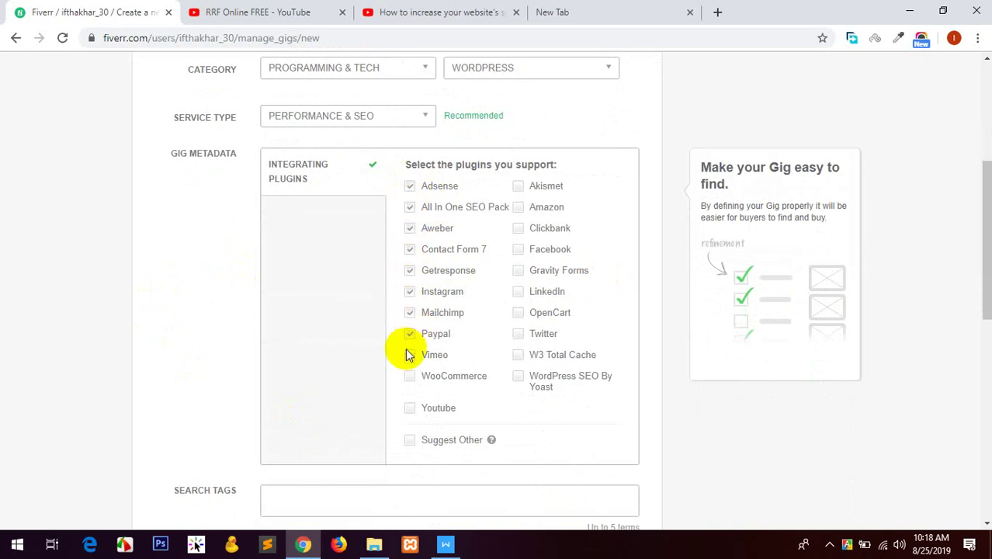
{"action": "left_click", "coordinate": [410, 355]}
{"action": "left_click", "coordinate": [407, 375]}
{"action": "left_click", "coordinate": [410, 407]}
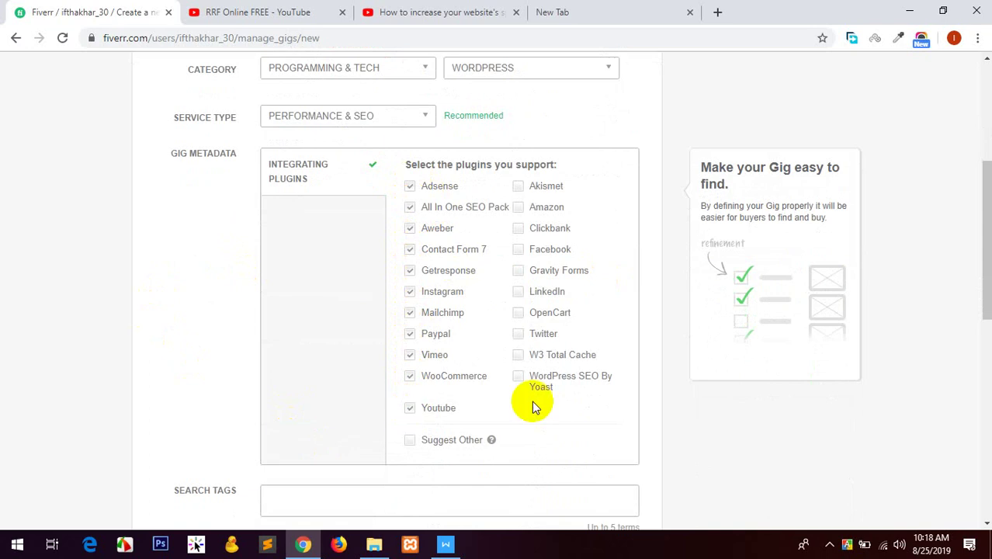
{"action": "left_click", "coordinate": [519, 376]}
{"action": "left_click", "coordinate": [519, 355]}
{"action": "left_click", "coordinate": [518, 334]}
{"action": "left_click", "coordinate": [519, 312]}
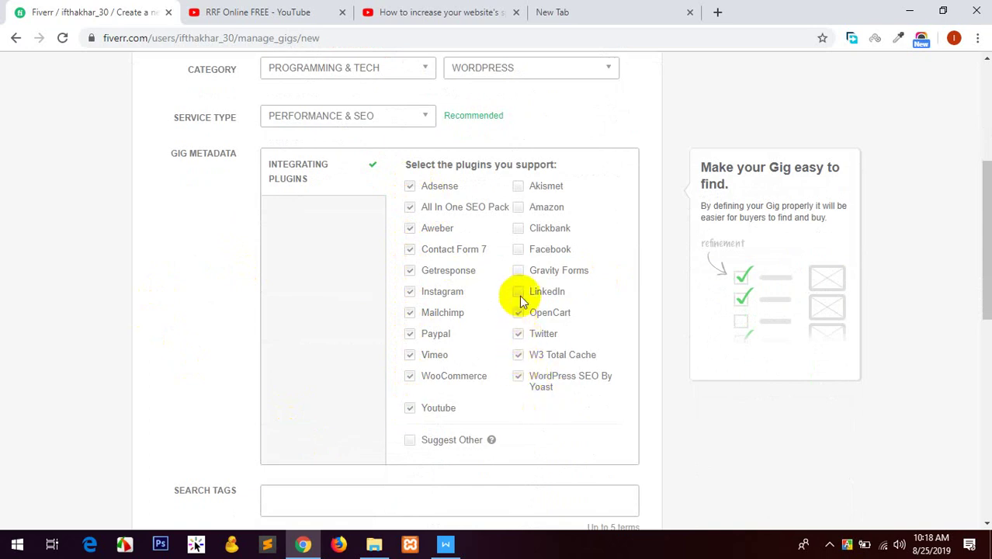
{"action": "left_click", "coordinate": [519, 291]}
{"action": "left_click", "coordinate": [517, 270]}
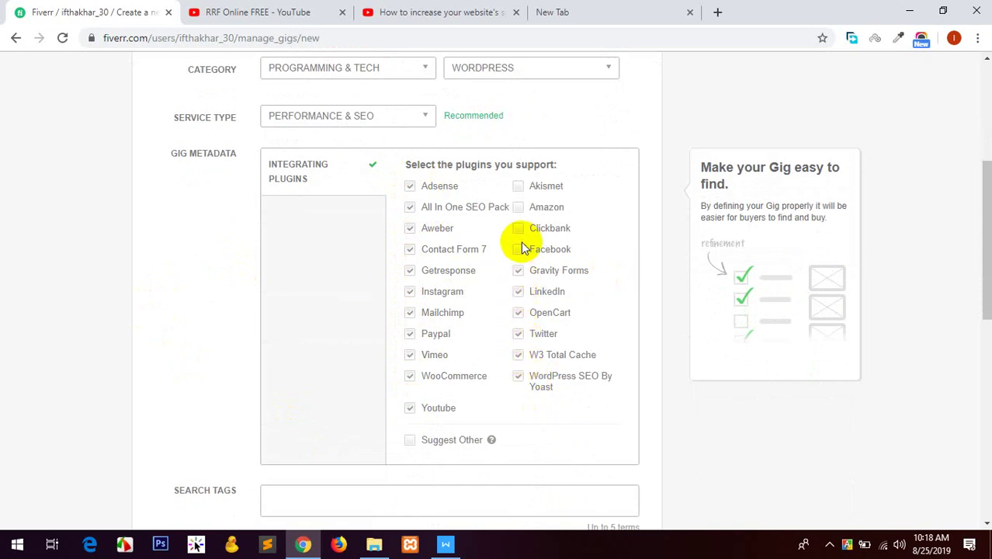
{"action": "left_click", "coordinate": [518, 249]}
{"action": "left_click", "coordinate": [517, 226]}
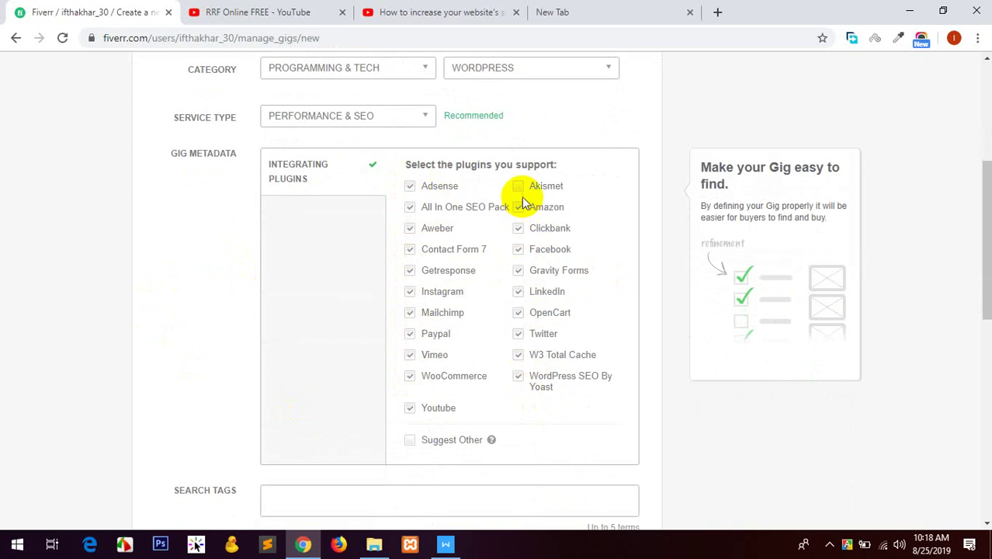
{"action": "left_click", "coordinate": [519, 186]}
- Place the cursor in the gig's search tags field, and review the keywords in the Speed up document's lowercase tags line in WPS Writer
{"action": "scroll", "coordinate": [193, 284], "scroll_direction": "down", "scroll_amount": 3}
{"action": "left_click", "coordinate": [311, 278]}
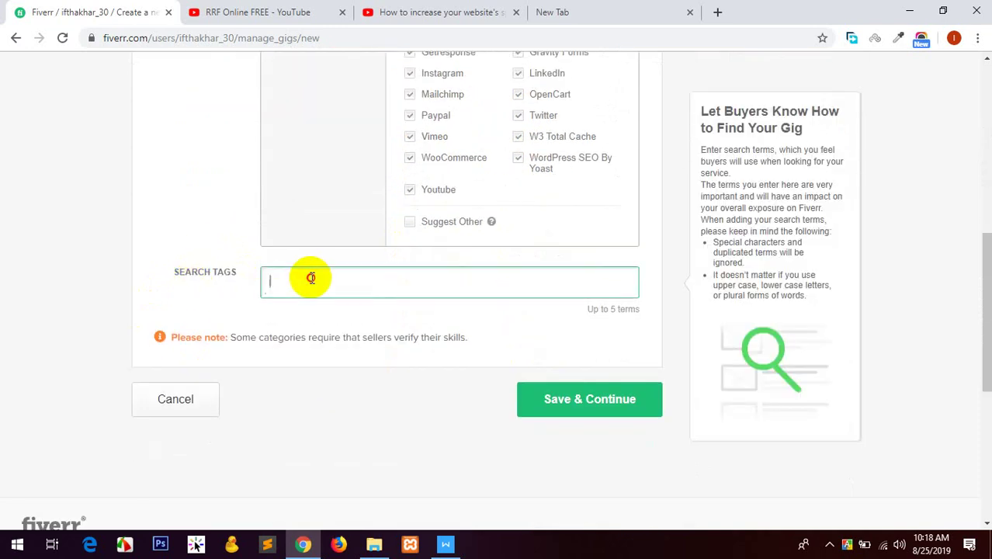
{"action": "left_click", "coordinate": [445, 544]}
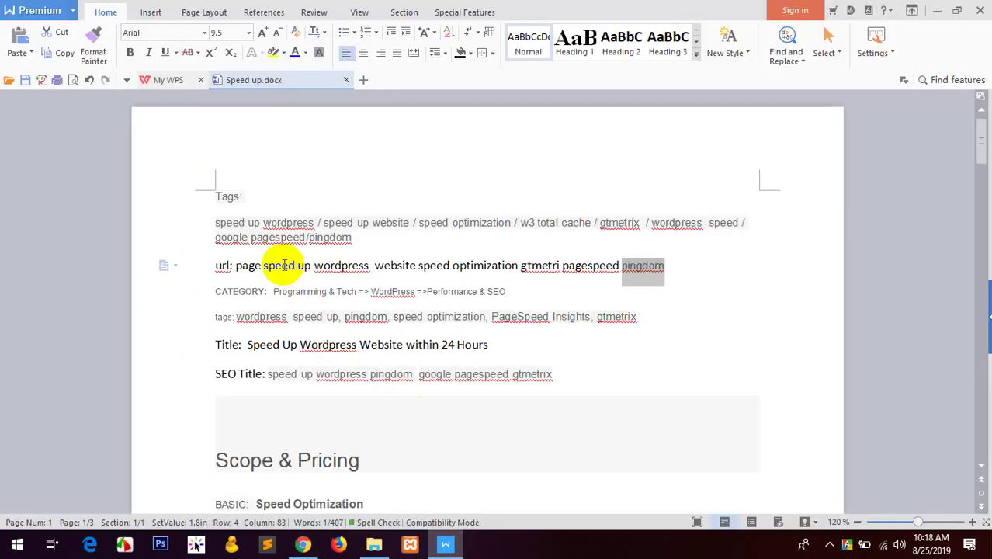
{"action": "triple_click", "coordinate": [321, 237]}
{"action": "left_click", "coordinate": [347, 411]}
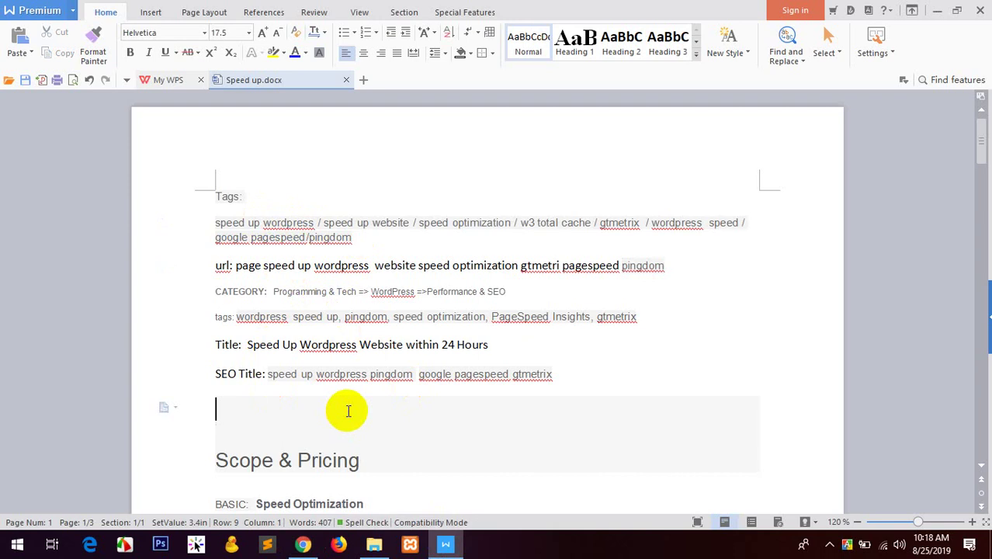
{"action": "double_click", "coordinate": [264, 318]}
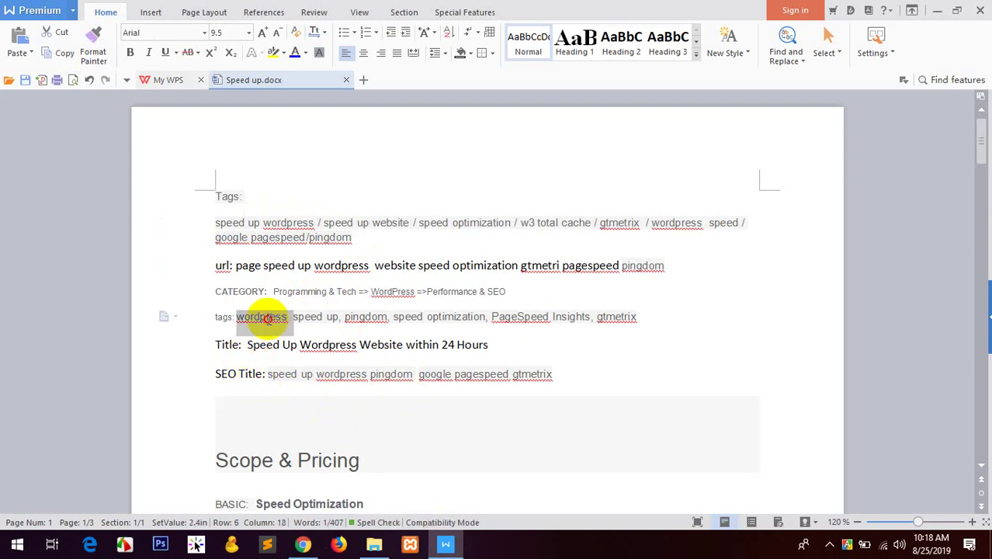
{"action": "double_click", "coordinate": [304, 317]}
{"action": "double_click", "coordinate": [364, 318]}
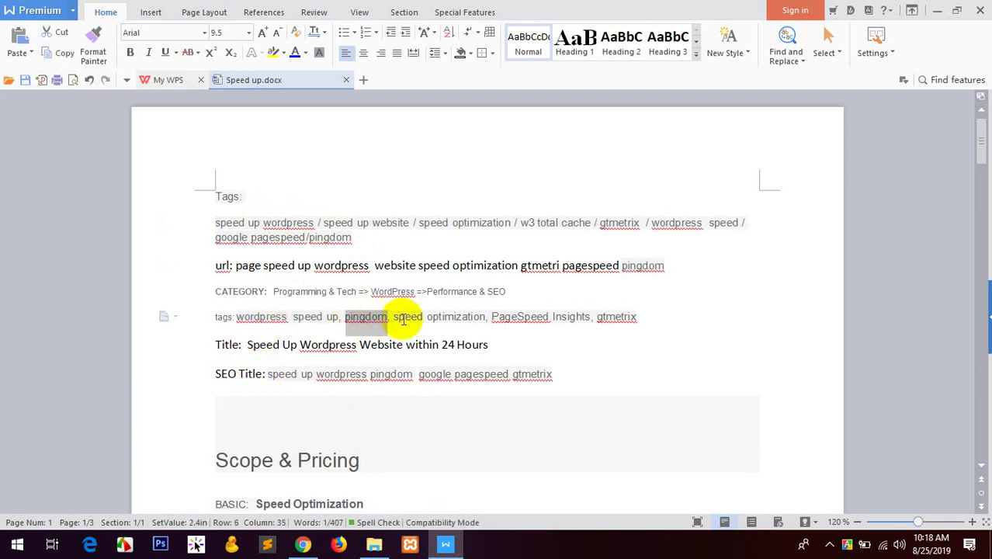
{"action": "double_click", "coordinate": [405, 318]}
{"action": "double_click", "coordinate": [518, 317]}
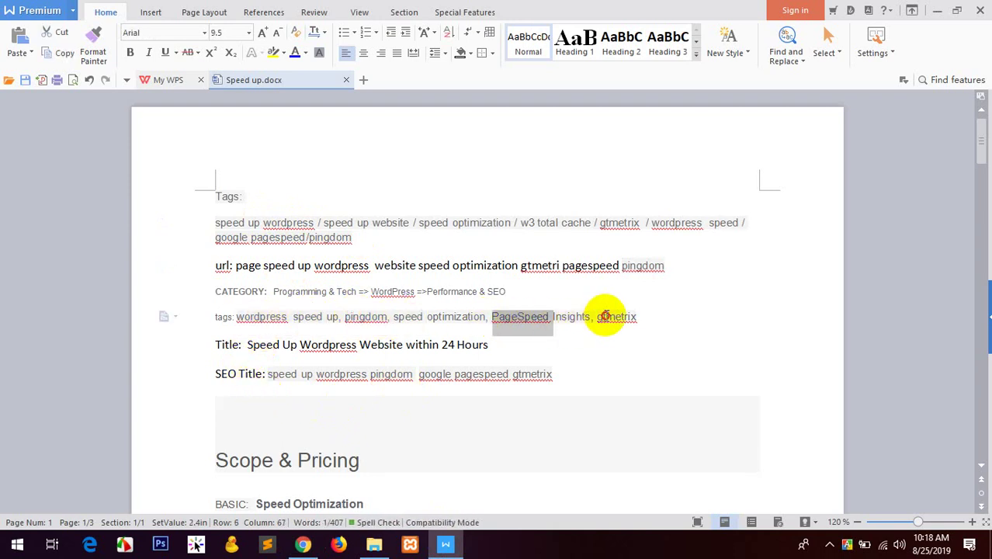
{"action": "double_click", "coordinate": [605, 317]}
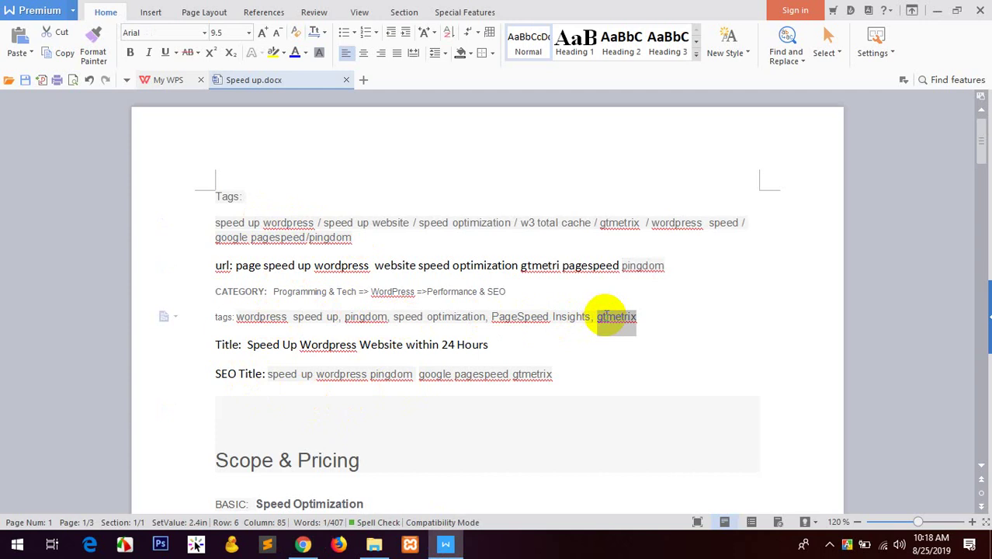
- Copy "wordpress speed up" from the document's tags line and add it as a search tag on the Fiverr form in Chrome
{"action": "double_click", "coordinate": [262, 316]}
{"action": "double_click", "coordinate": [308, 317]}
{"action": "left_click", "coordinate": [342, 318]}
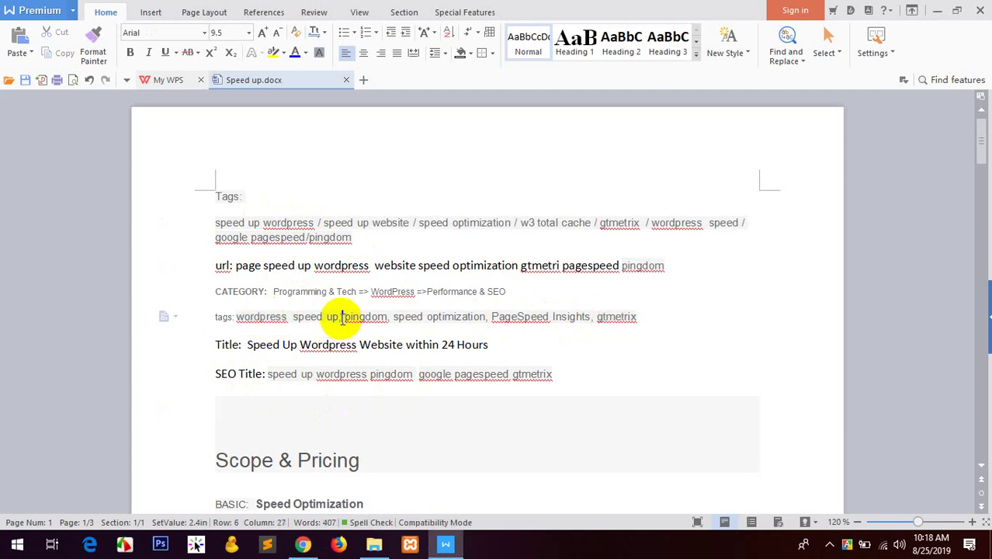
{"action": "left_click_drag", "start_coordinate": [342, 318], "coordinate": [237, 317]}
{"action": "key", "text": "ctrl+c"}
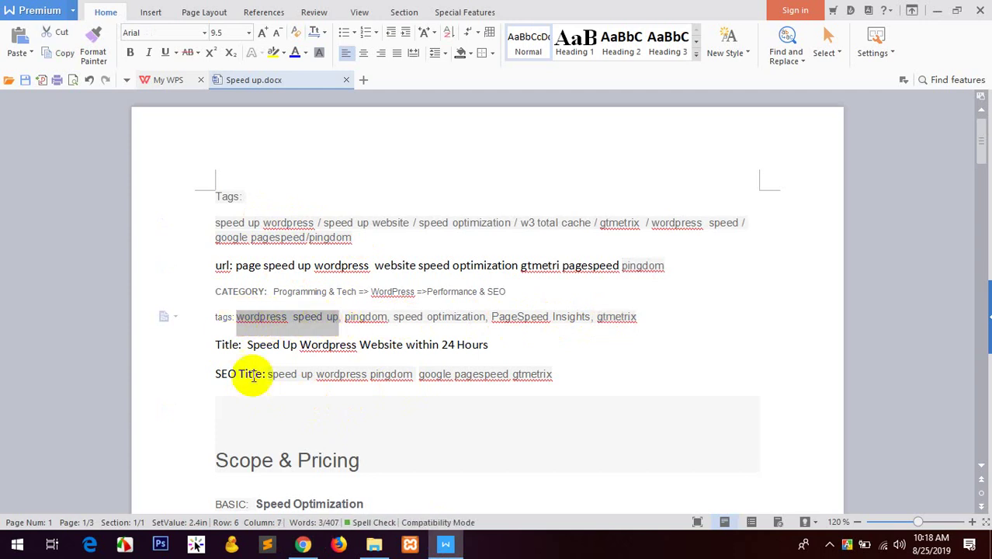
{"action": "left_click", "coordinate": [302, 544]}
{"action": "key", "text": "ctrl+v"}
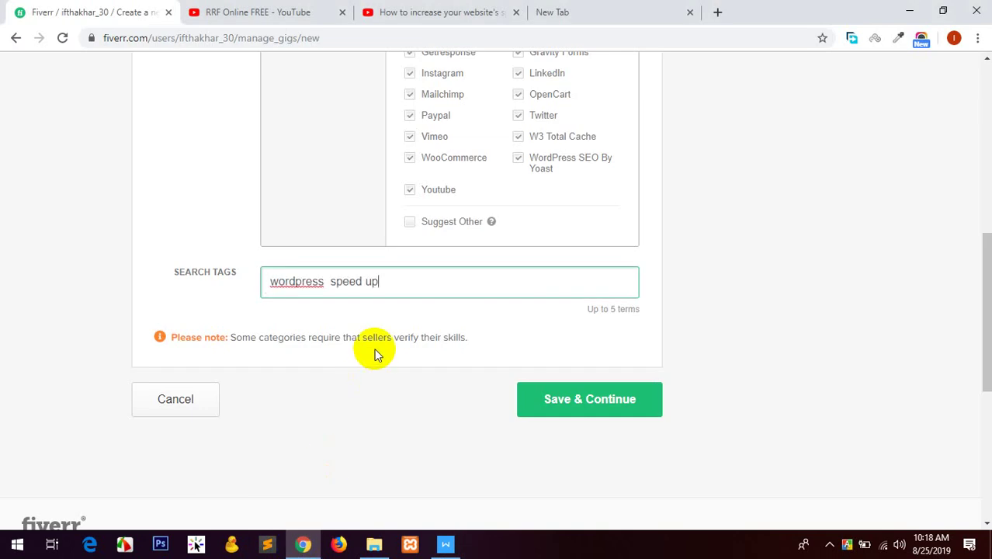
{"action": "key", "text": "Return"}
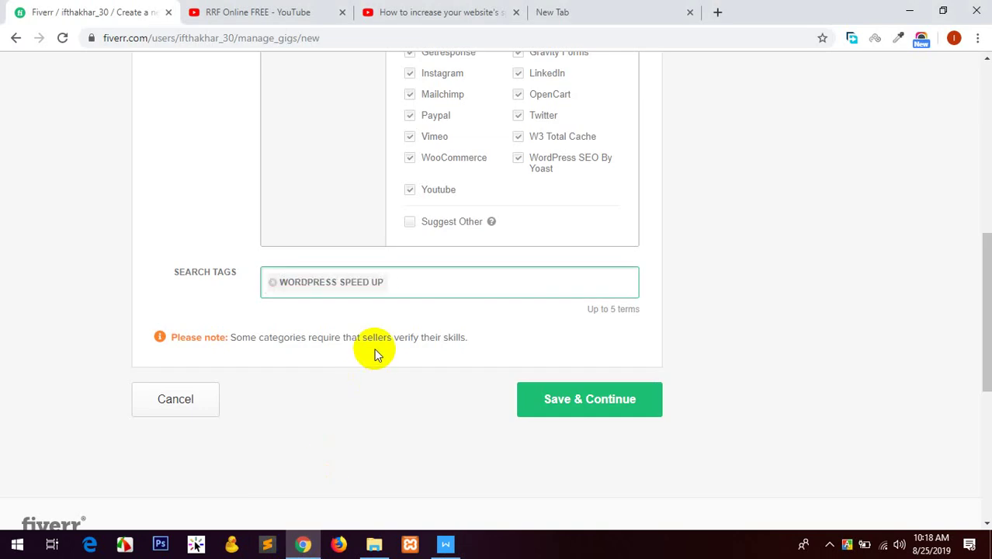
- Copy "pingdom" from the document's tags line in WPS Writer and add it as the gig's second search tag in Chrome
{"action": "left_click", "coordinate": [445, 544]}
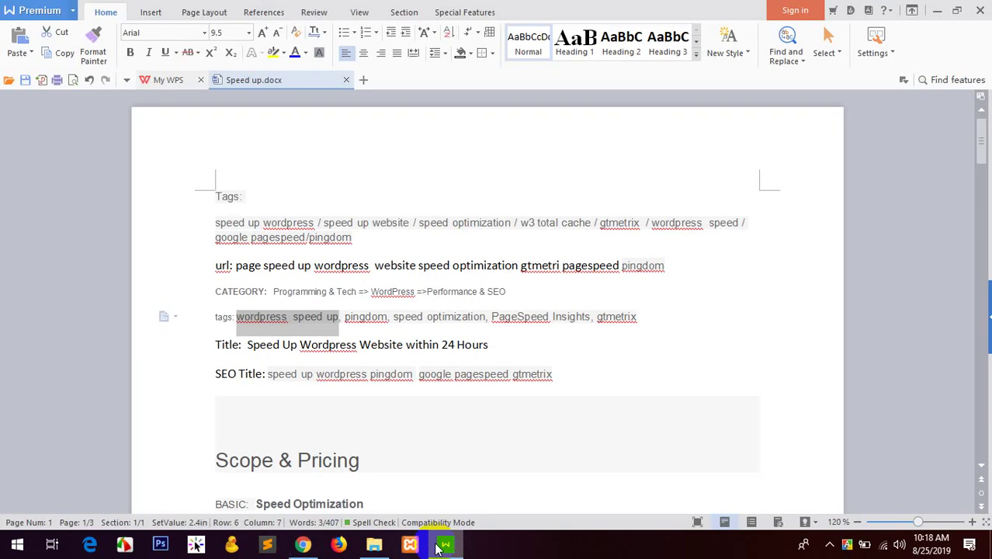
{"action": "double_click", "coordinate": [366, 317]}
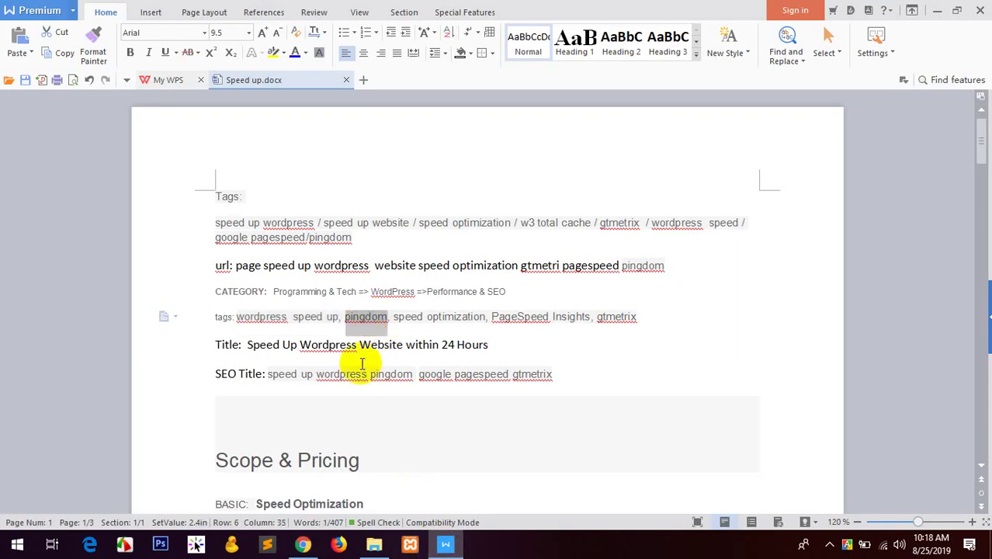
{"action": "mouse_move", "coordinate": [305, 544]}
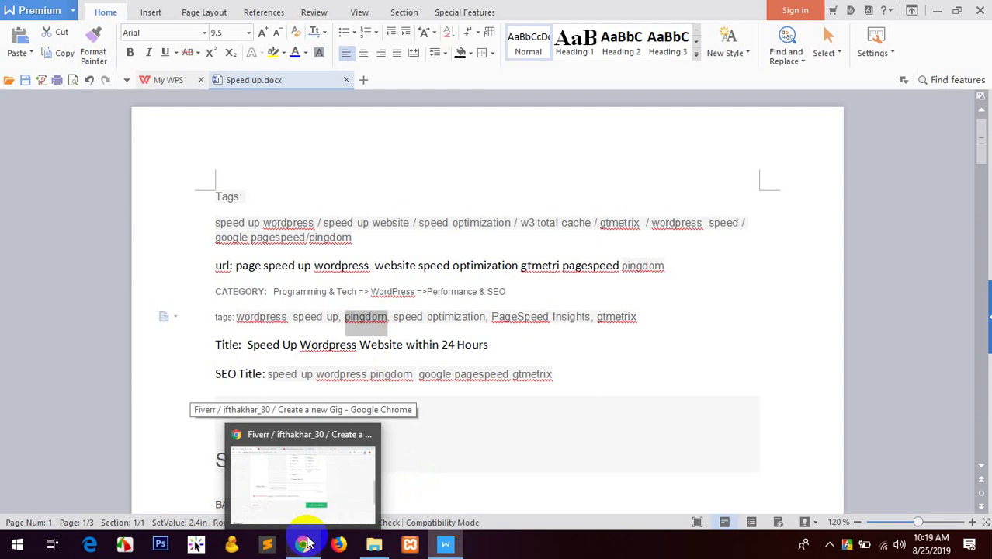
{"action": "left_click", "coordinate": [305, 543]}
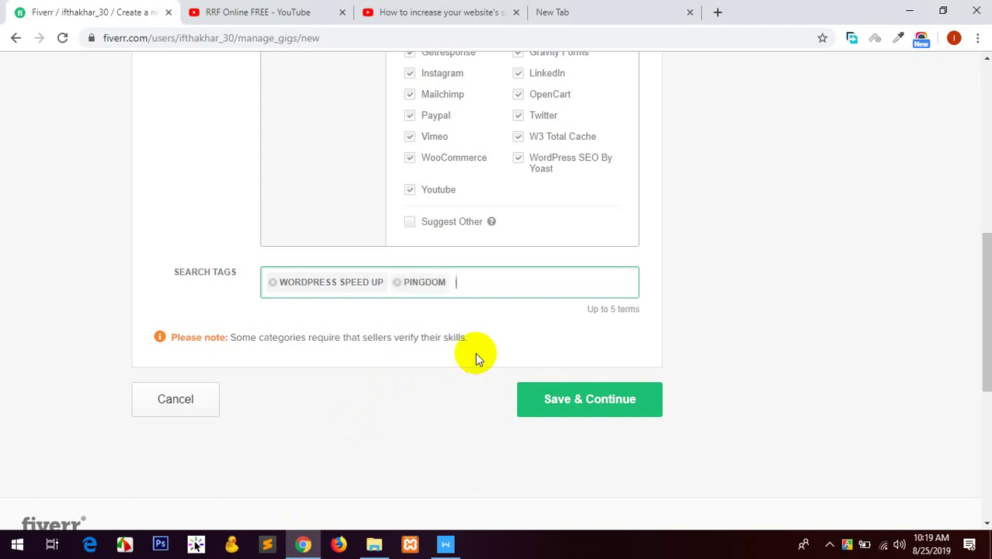
- Copy "speed optimization" from the document's tags line in WPS Writer and add it as the gig's third search tag in Chrome
{"action": "left_click", "coordinate": [445, 544]}
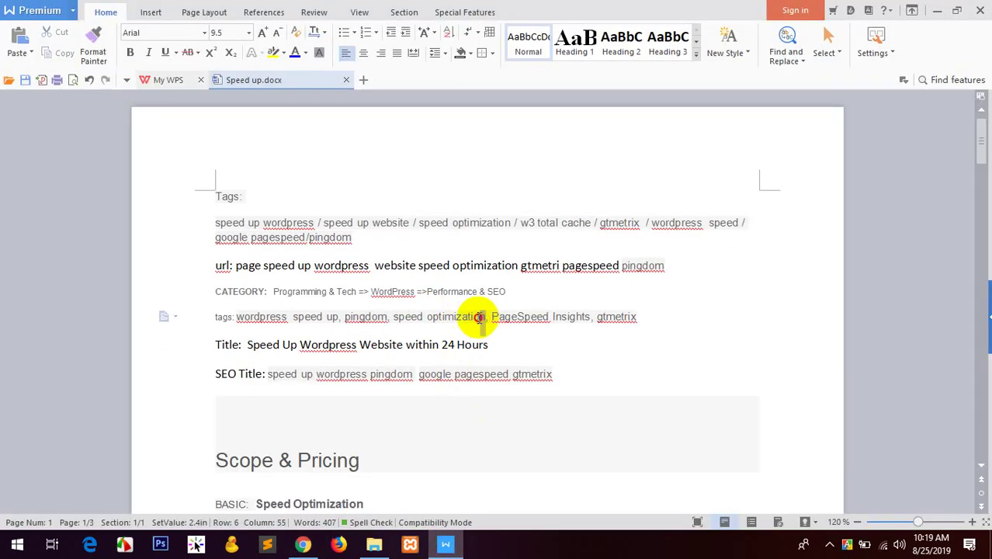
{"action": "left_click_drag", "start_coordinate": [473, 316], "coordinate": [399, 315]}
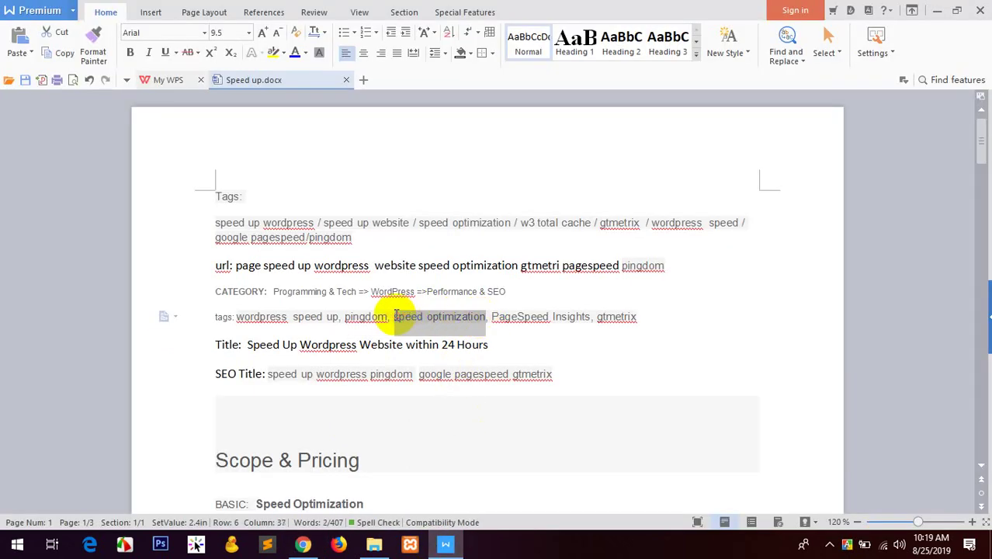
{"action": "left_click", "coordinate": [303, 544]}
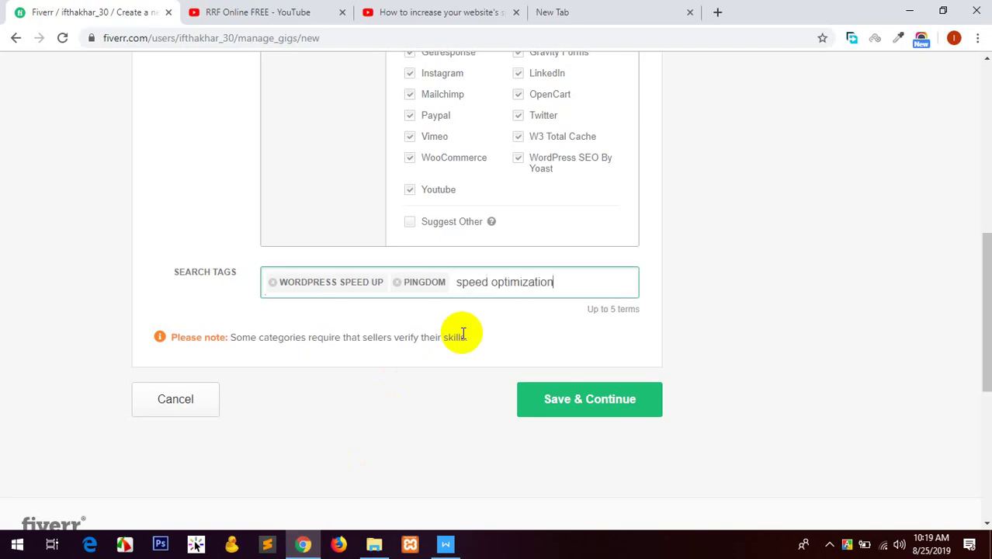
{"action": "key", "text": "Return"}
- Copy "PageSpeed Insights" from the document's tags line in WPS Writer and add it as the gig's fourth search tag in Chrome
{"action": "left_click", "coordinate": [445, 544]}
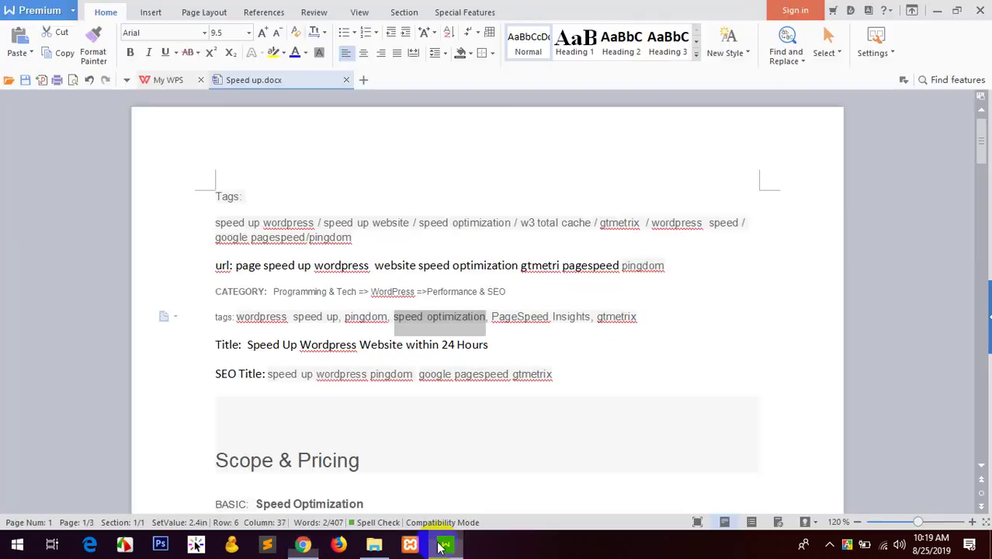
{"action": "left_click_drag", "start_coordinate": [594, 317], "coordinate": [491, 318]}
{"action": "key", "text": "ctrl+c"}
{"action": "left_click", "coordinate": [303, 545]}
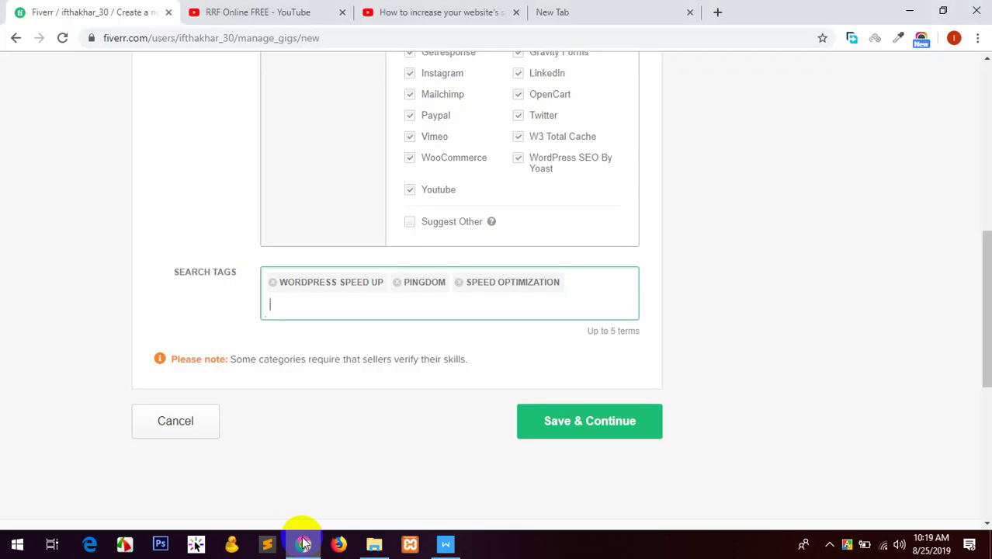
{"action": "key", "text": "ctrl+v"}
{"action": "key", "text": "Return"}
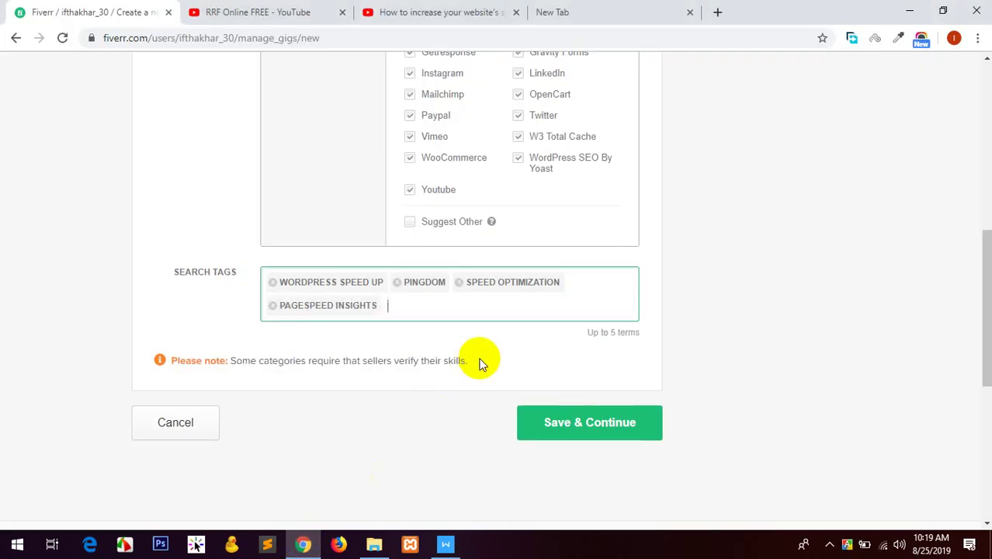
- Copy "gtmetrix" from the document's tags line in WPS Writer and add it as the gig's fifth search tag in Chrome
{"action": "left_click", "coordinate": [445, 544]}
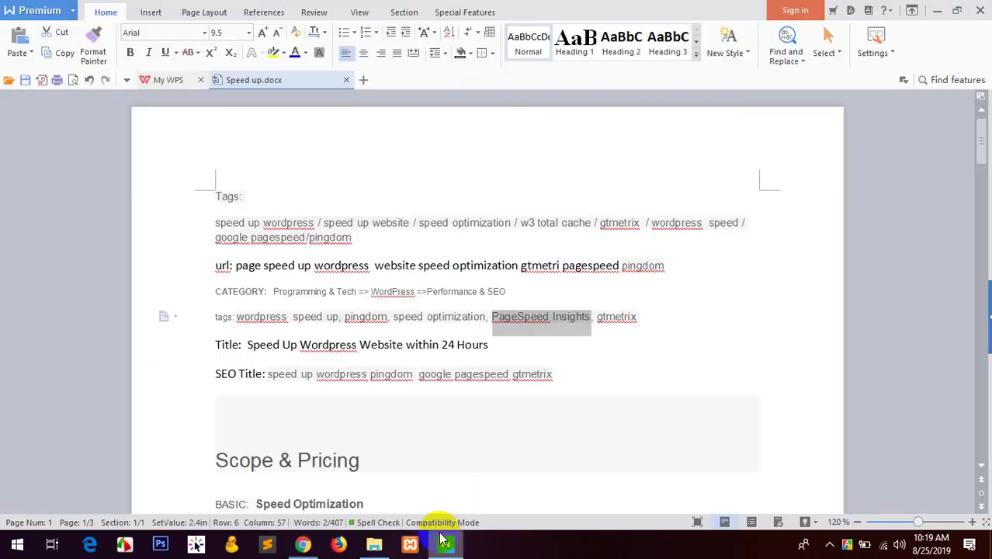
{"action": "double_click", "coordinate": [616, 316]}
{"action": "key", "text": "ctrl+c"}
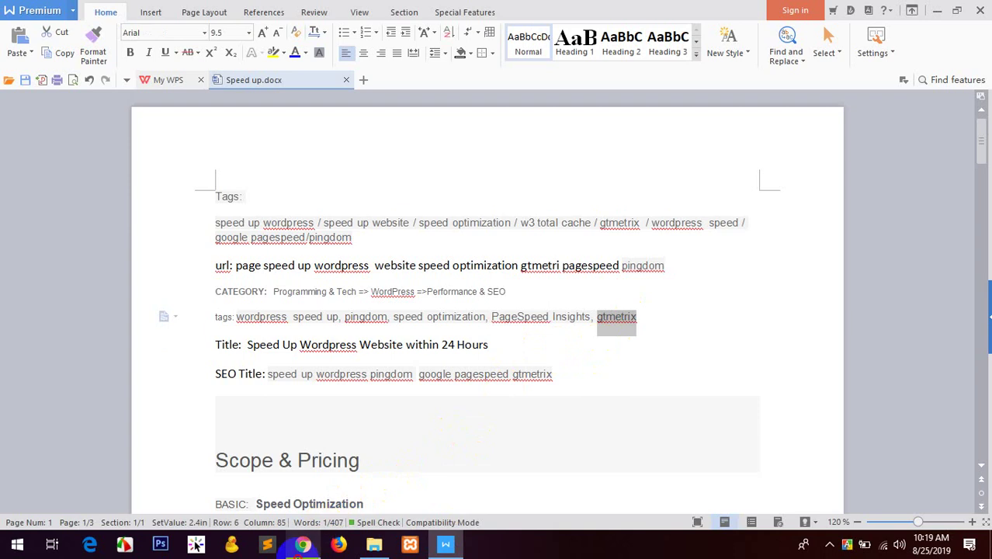
{"action": "left_click", "coordinate": [302, 544]}
{"action": "key", "text": "ctrl+v"}
{"action": "key", "text": "Return"}
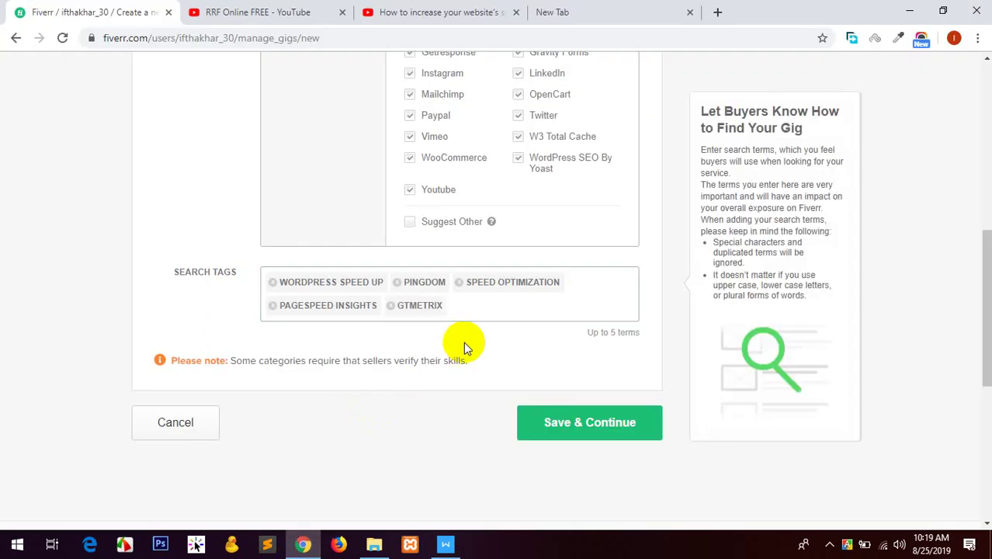
- Save the completed overview, continue to the gig's pricing stage, and check the keywords in the new gig's page address
{"action": "scroll", "coordinate": [312, 238], "scroll_direction": "up", "scroll_amount": 7}
{"action": "scroll", "coordinate": [358, 248], "scroll_direction": "down", "scroll_amount": 1}
{"action": "scroll", "coordinate": [358, 249], "scroll_direction": "down", "scroll_amount": 10}
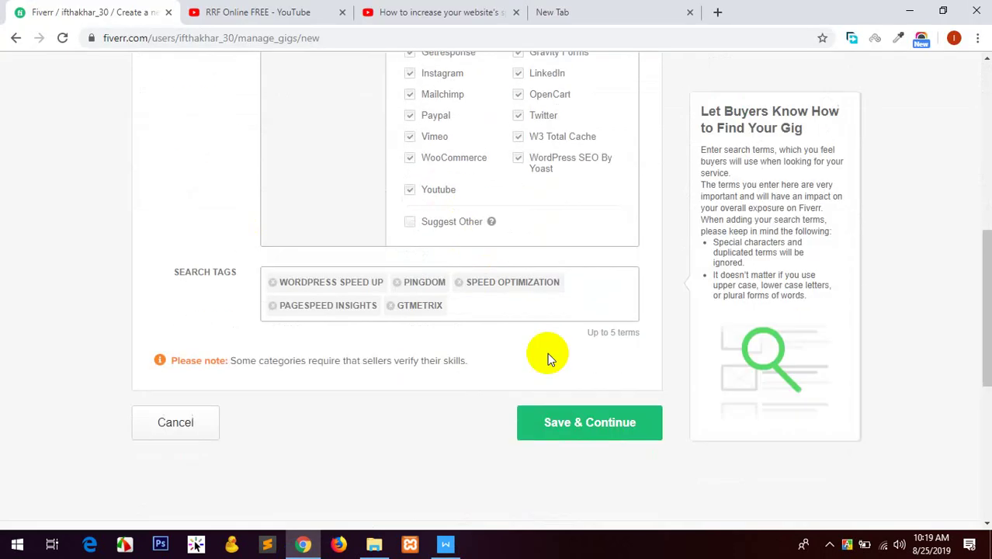
{"action": "left_click", "coordinate": [573, 421]}
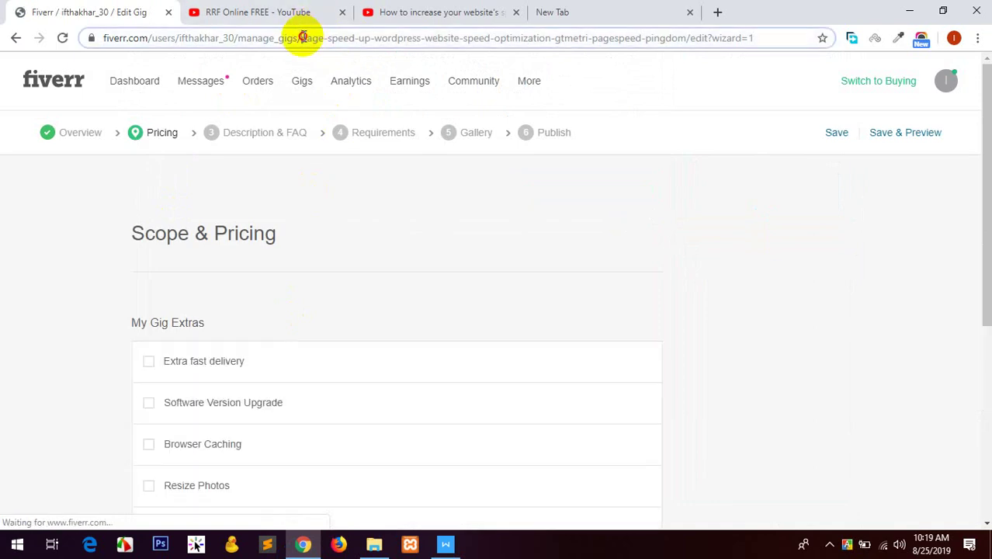
{"action": "left_click_drag", "start_coordinate": [302, 37], "coordinate": [359, 39]}
{"action": "left_click_drag", "start_coordinate": [371, 39], "coordinate": [374, 38]}
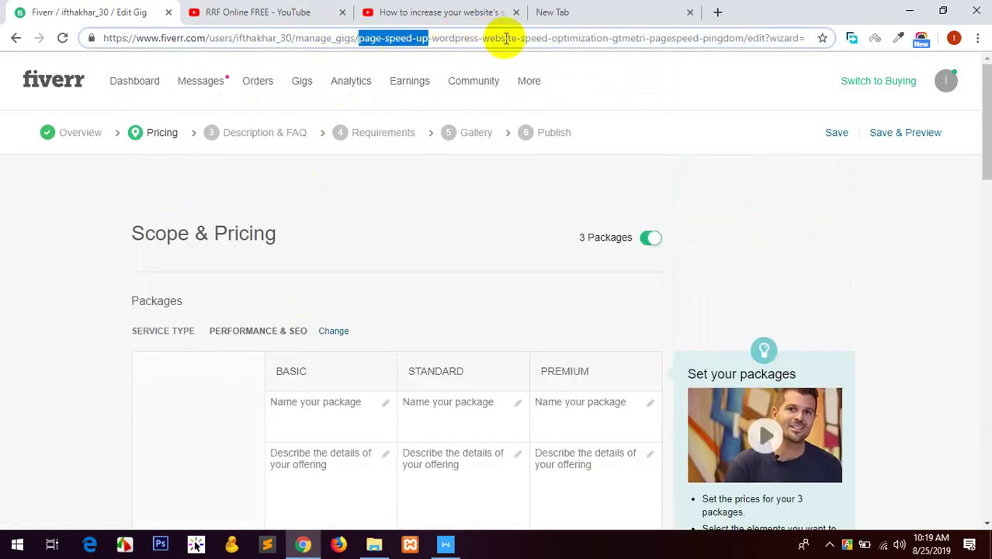
{"action": "left_click", "coordinate": [14, 263]}
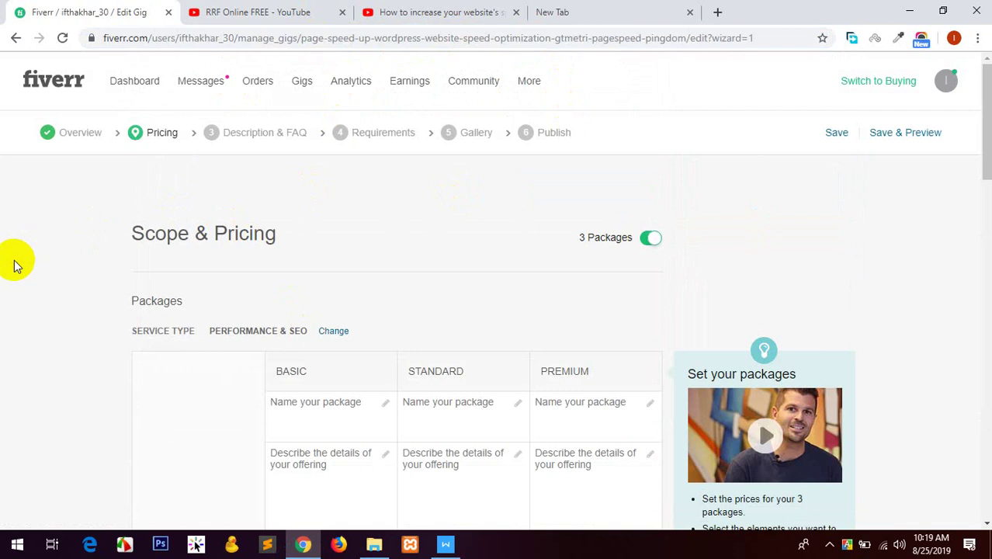
- Return to the gig's Overview stage and add a separate SEO title field below the gig title
{"action": "left_click", "coordinate": [87, 132]}
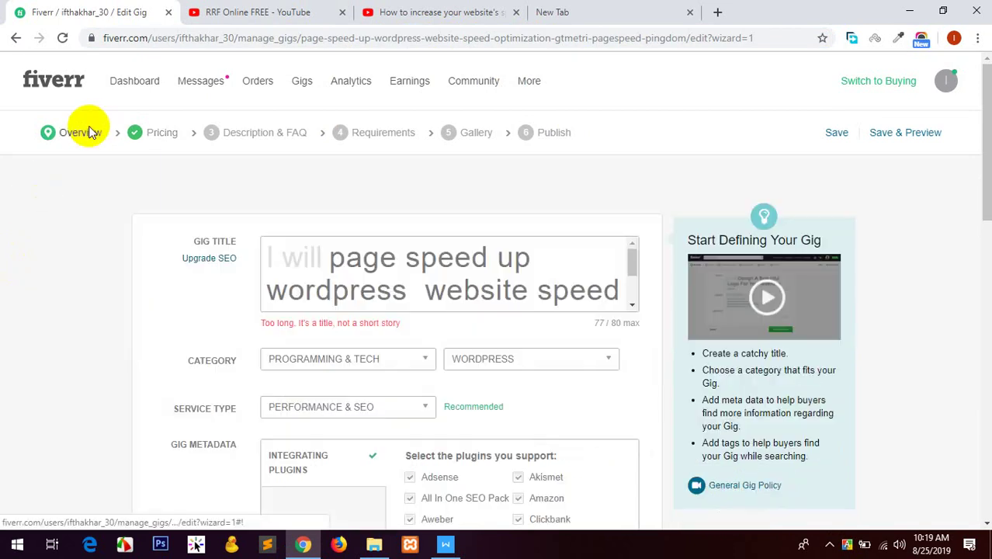
{"action": "left_click", "coordinate": [334, 259]}
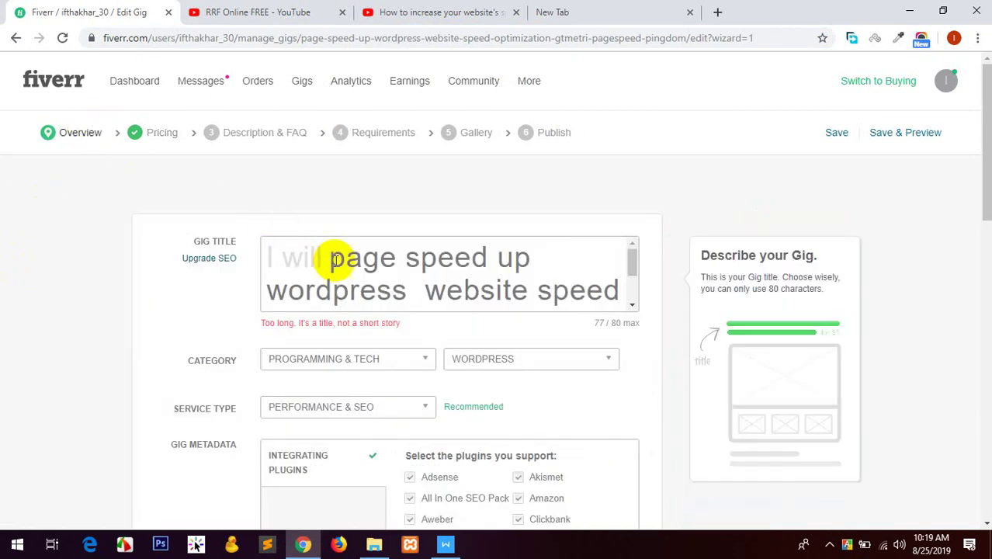
{"action": "left_click", "coordinate": [208, 259]}
{"action": "left_click", "coordinate": [278, 360]}
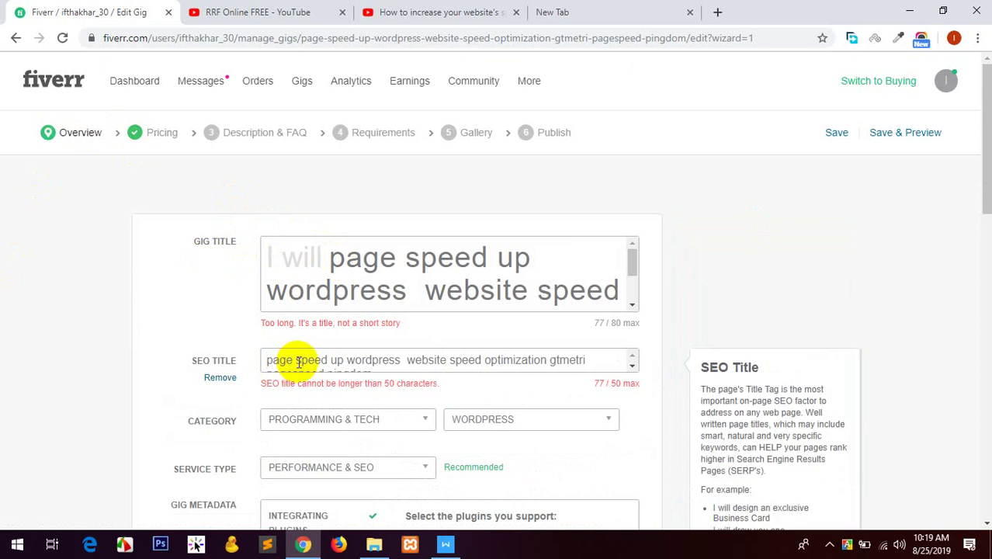
- Replace the gig title with "Speed Up Wordpress Website within 24 Hours", copied from the Title line of the document in WPS Writer
{"action": "triple_click", "coordinate": [362, 260]}
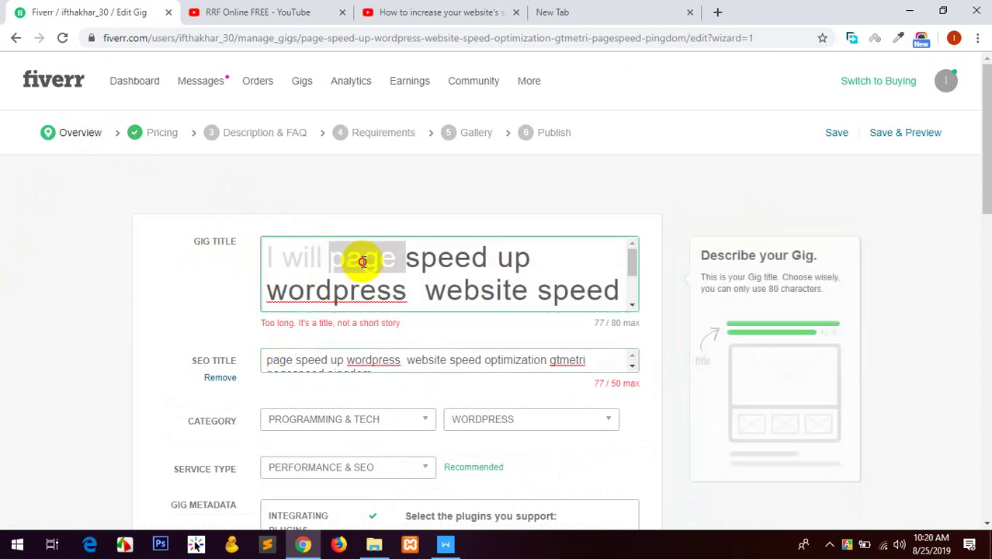
{"action": "key", "text": "BackSpace"}
{"action": "key", "text": "alt+Tab"}
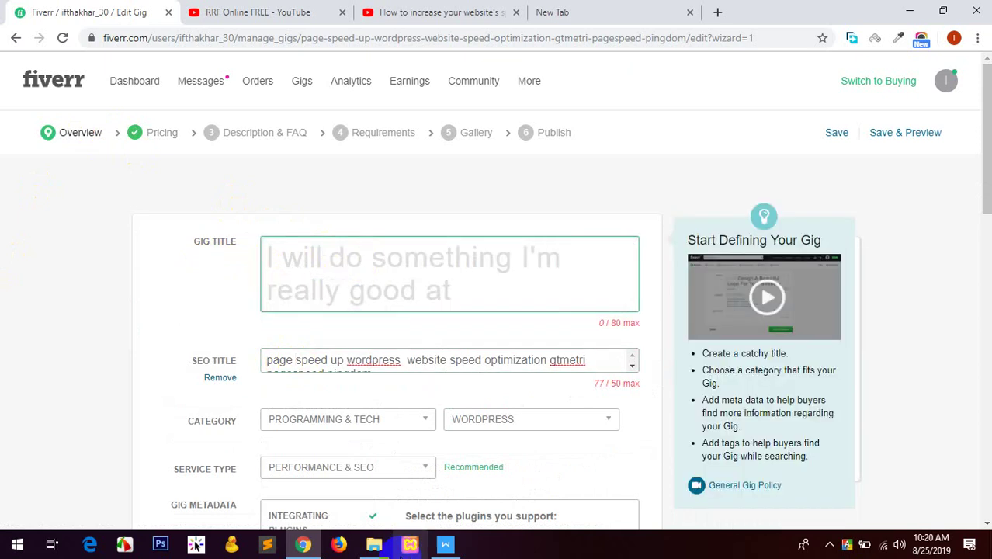
{"action": "left_click", "coordinate": [506, 330]}
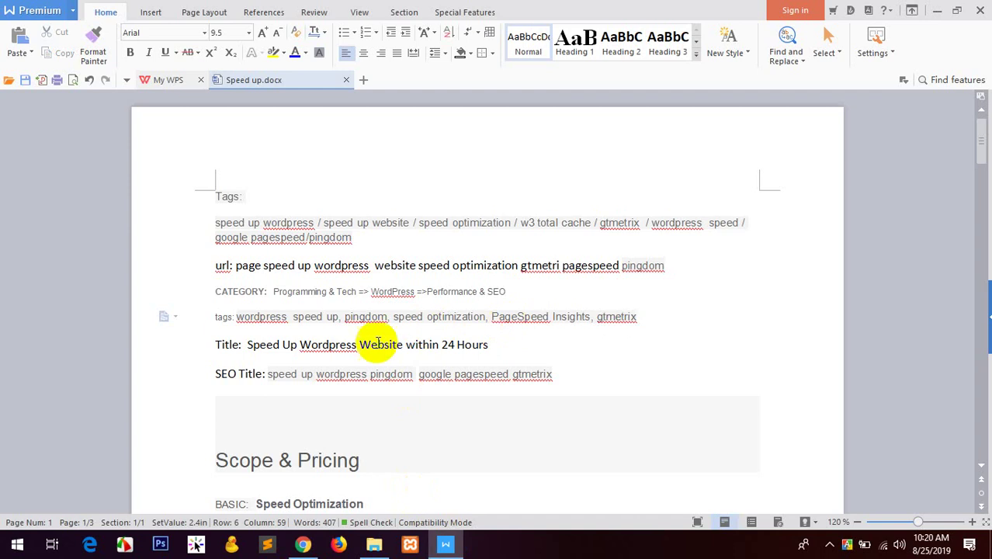
{"action": "left_click_drag", "start_coordinate": [245, 343], "coordinate": [357, 342]}
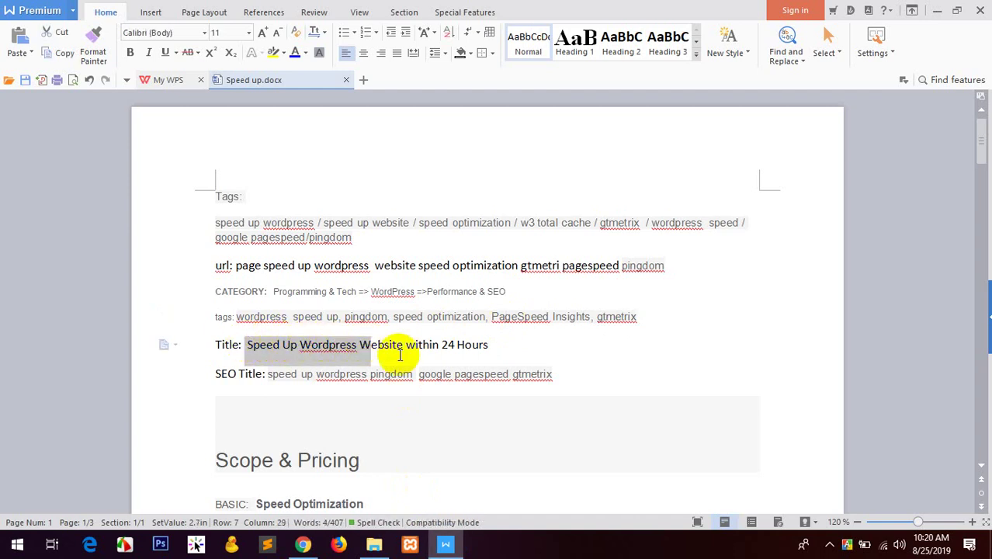
{"action": "left_click_drag", "start_coordinate": [493, 341], "coordinate": [248, 343]}
{"action": "key", "text": "ctrl+c"}
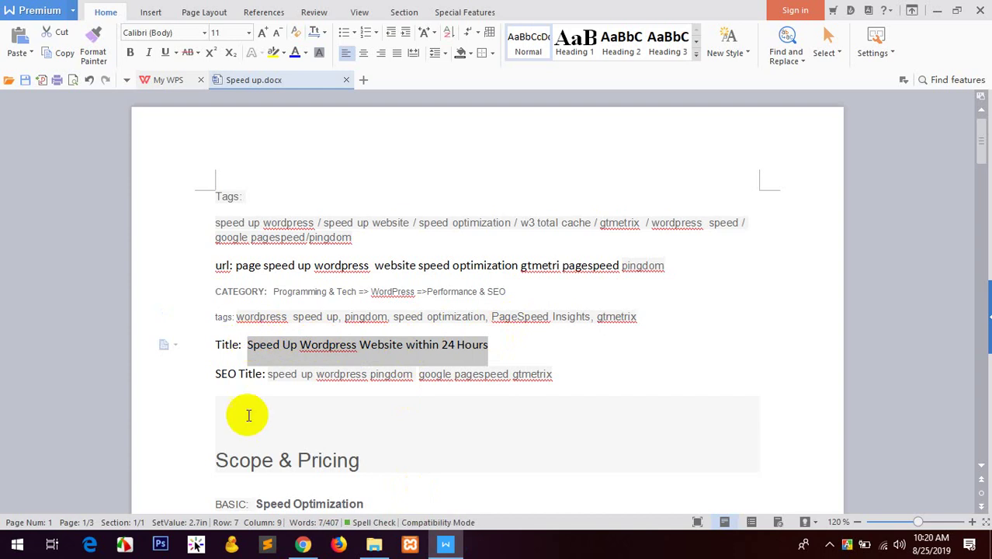
{"action": "left_click", "coordinate": [302, 545]}
{"action": "key", "text": "ctrl+v"}
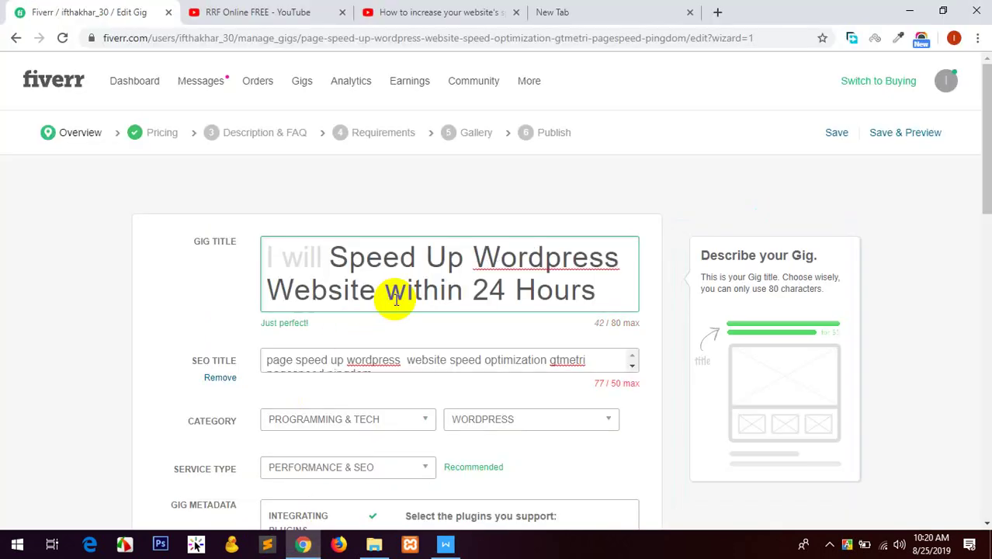
- Replace the SEO title text with "w3 total cache", copied from the document's top Tags list in WPS Writer
{"action": "scroll", "coordinate": [162, 278], "scroll_direction": "down", "scroll_amount": 1}
{"action": "triple_click", "coordinate": [329, 284]}
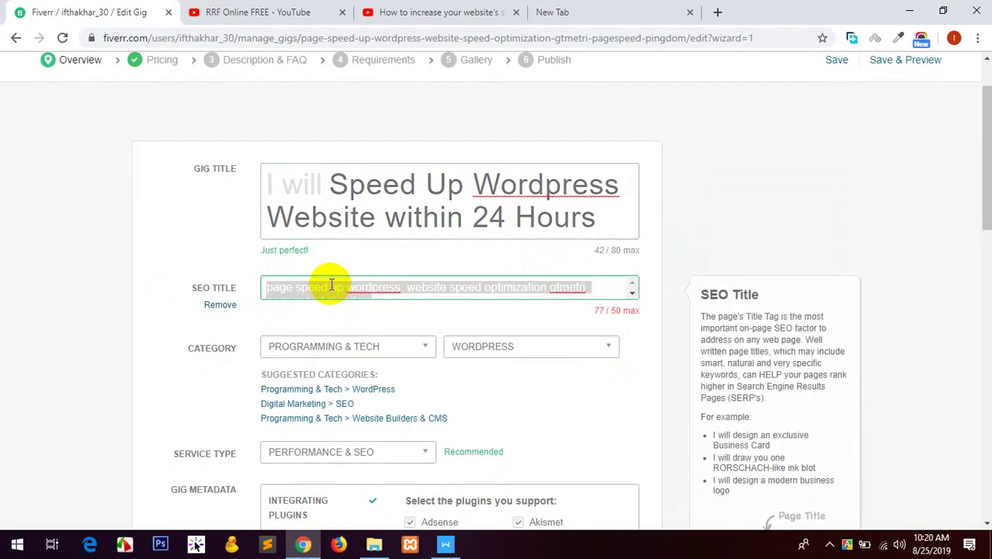
{"action": "left_click", "coordinate": [446, 544]}
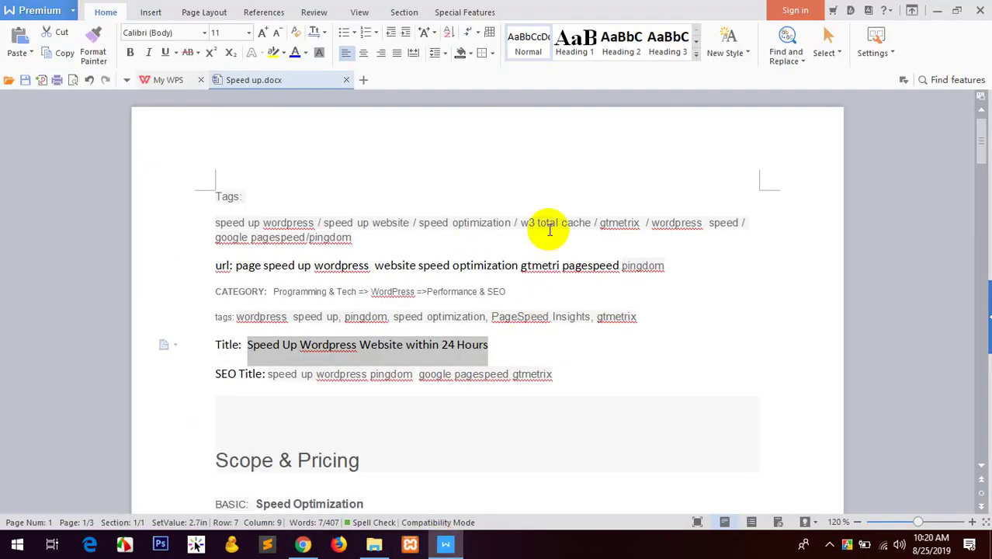
{"action": "left_click_drag", "start_coordinate": [592, 223], "coordinate": [521, 224]}
{"action": "key", "text": "ctrl+c"}
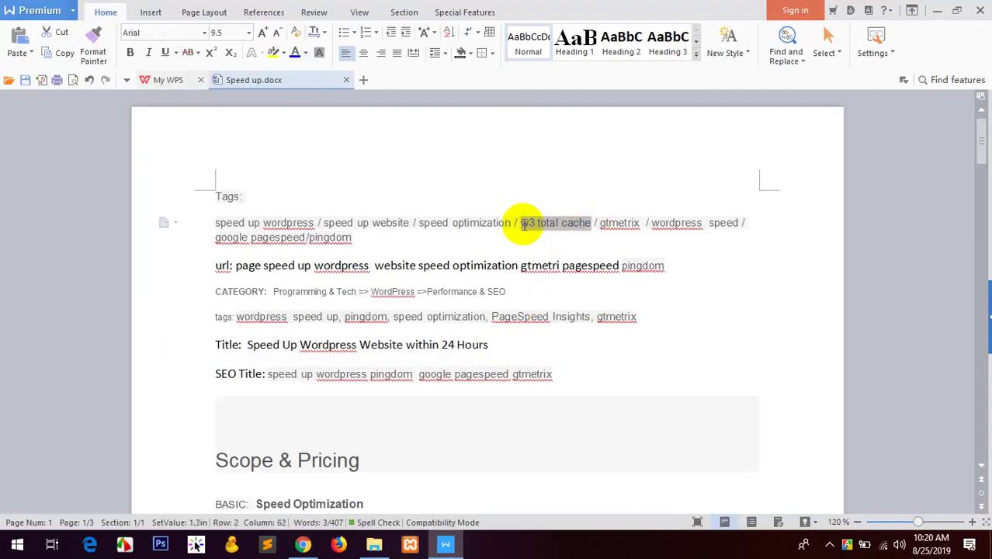
{"action": "left_click", "coordinate": [303, 544]}
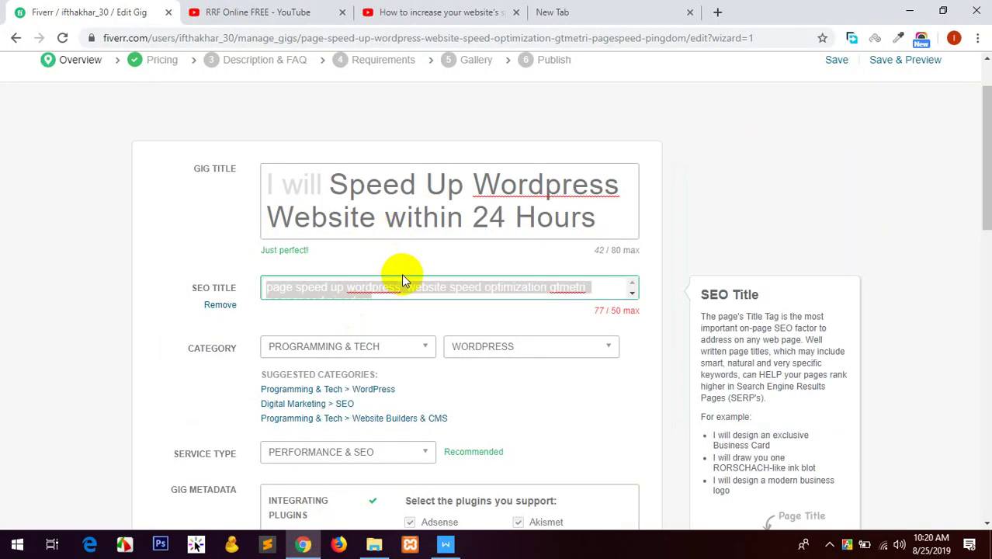
{"action": "key", "text": "ctrl+v"}
- Extend the SEO title in Chrome with "google pagespeed website speed", taking "google pagespeed" from the document's top Tags list in WPS Writer
{"action": "left_click", "coordinate": [443, 545]}
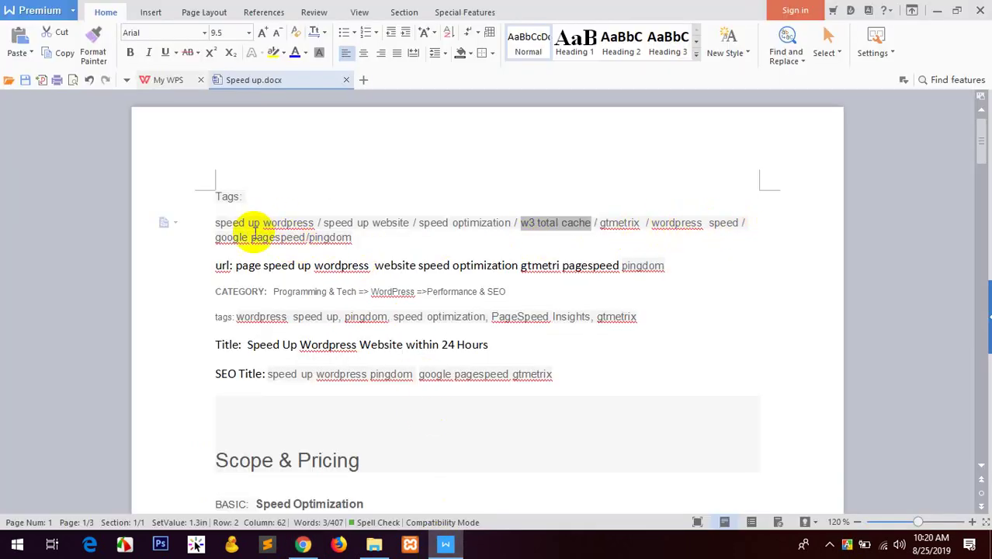
{"action": "left_click_drag", "start_coordinate": [305, 237], "coordinate": [221, 237]}
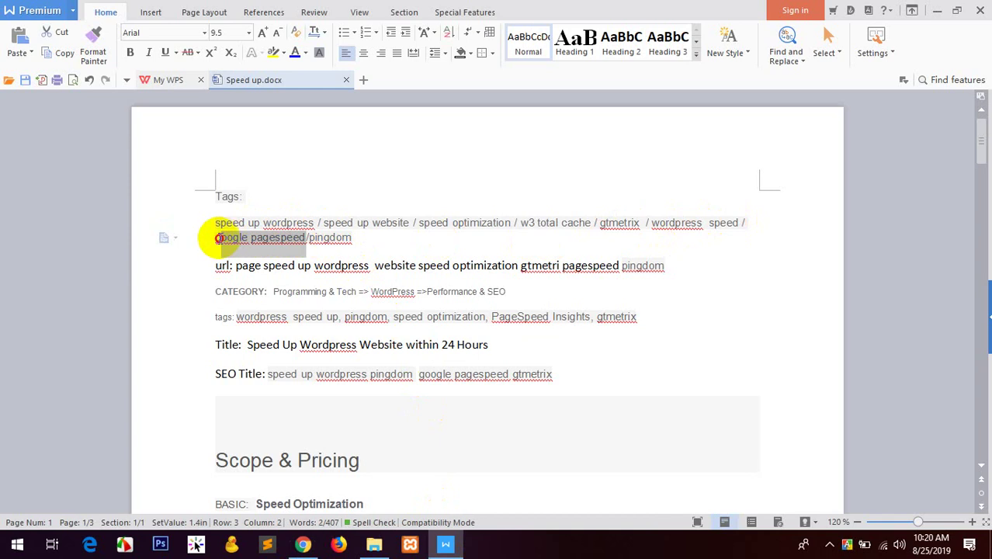
{"action": "left_click", "coordinate": [303, 543]}
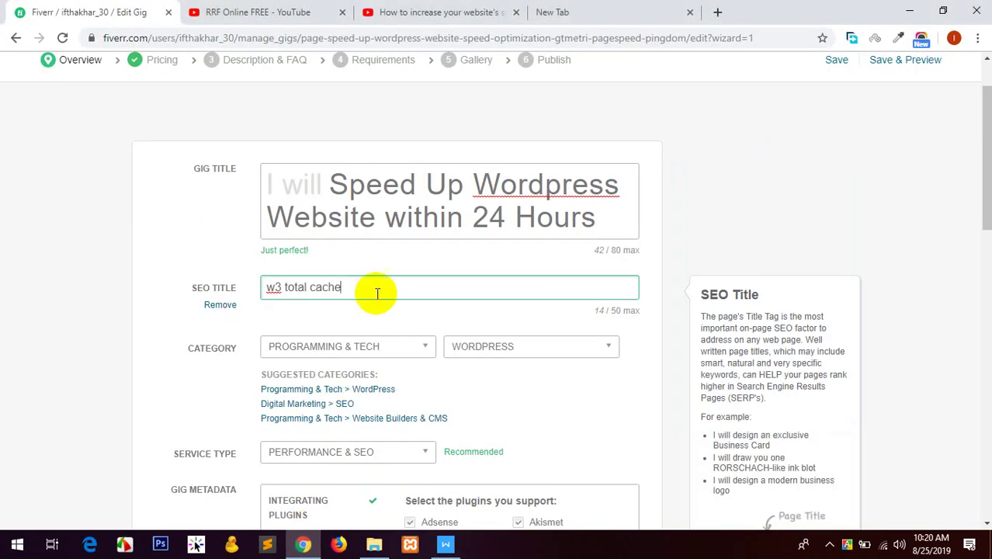
{"action": "type", "text": "google pagespeed"}
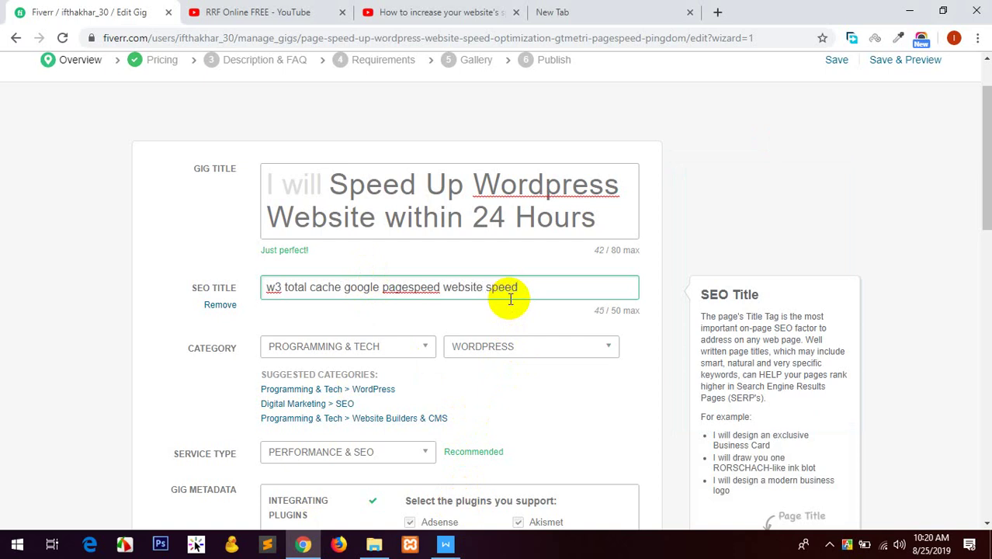
- Consult the document's Tags list in WPS Writer for another keyword, and finish the SEO title in Chrome with "website speed up"
{"action": "left_click", "coordinate": [446, 544]}
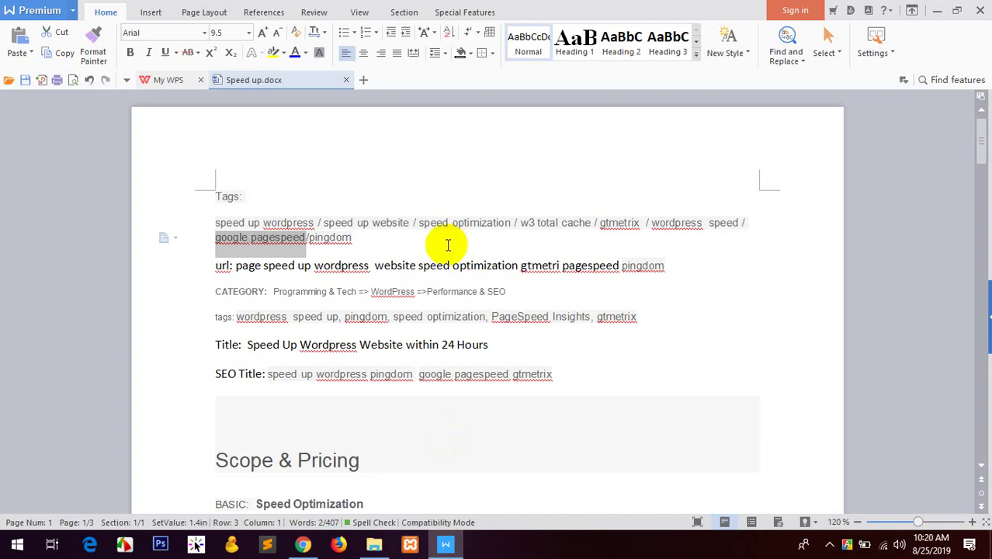
{"action": "double_click", "coordinate": [299, 222]}
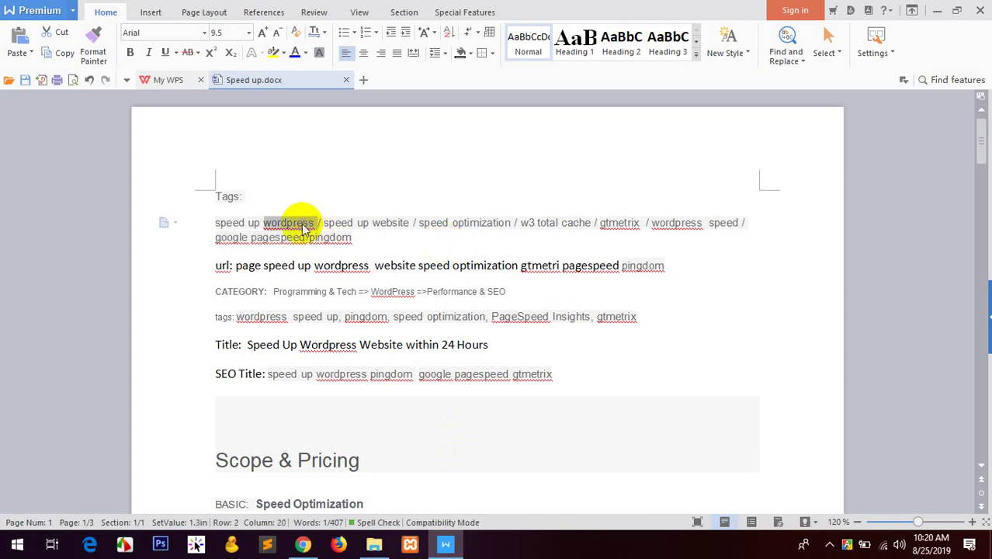
{"action": "left_click", "coordinate": [303, 544]}
{"action": "type", "text": "word"}
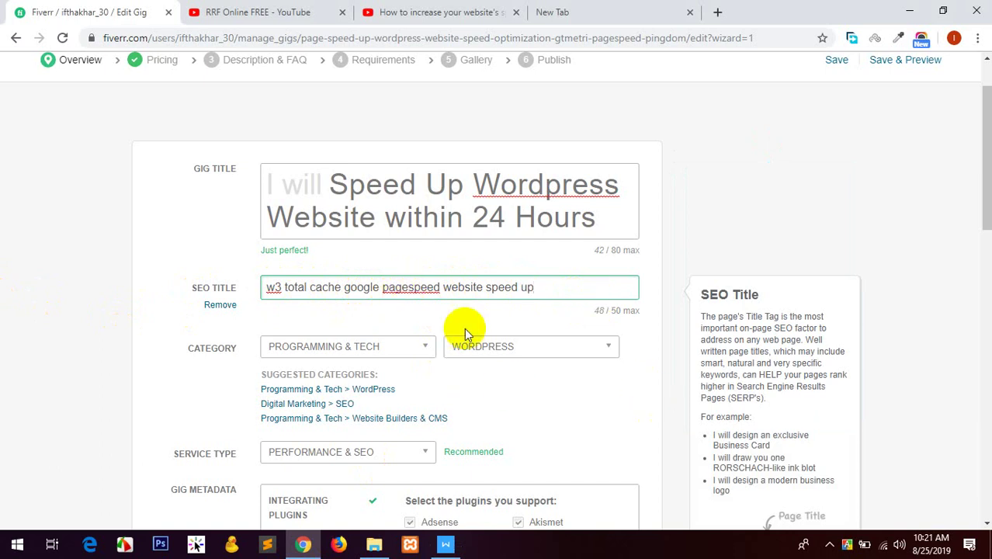
- Save the overview with its revised titles, and reopen the Overview stage to review the saved category, plugins and other details
{"action": "scroll", "coordinate": [55, 283], "scroll_direction": "down", "scroll_amount": 7}
{"action": "left_click", "coordinate": [587, 400]}
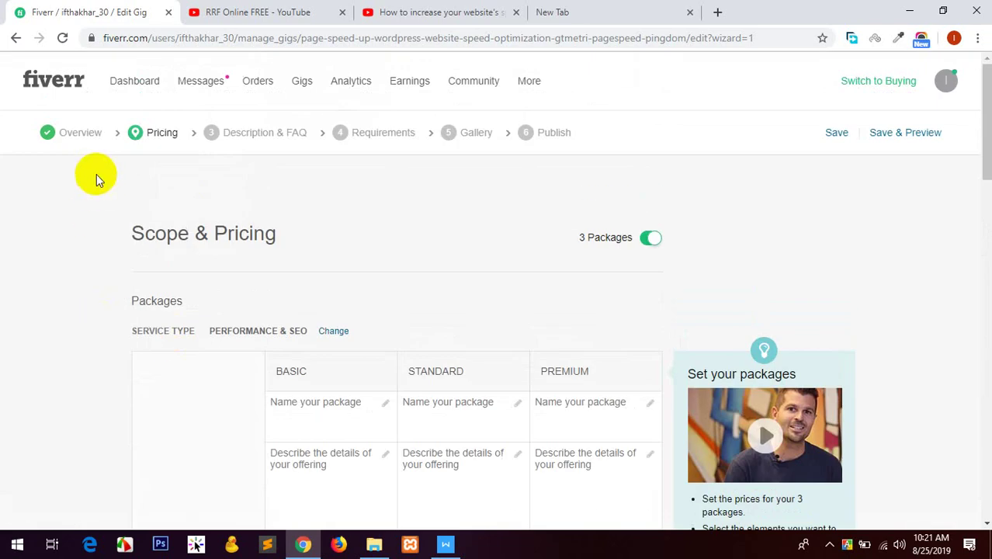
{"action": "left_click", "coordinate": [76, 134]}
{"action": "scroll", "coordinate": [527, 326], "scroll_direction": "down", "scroll_amount": 10}
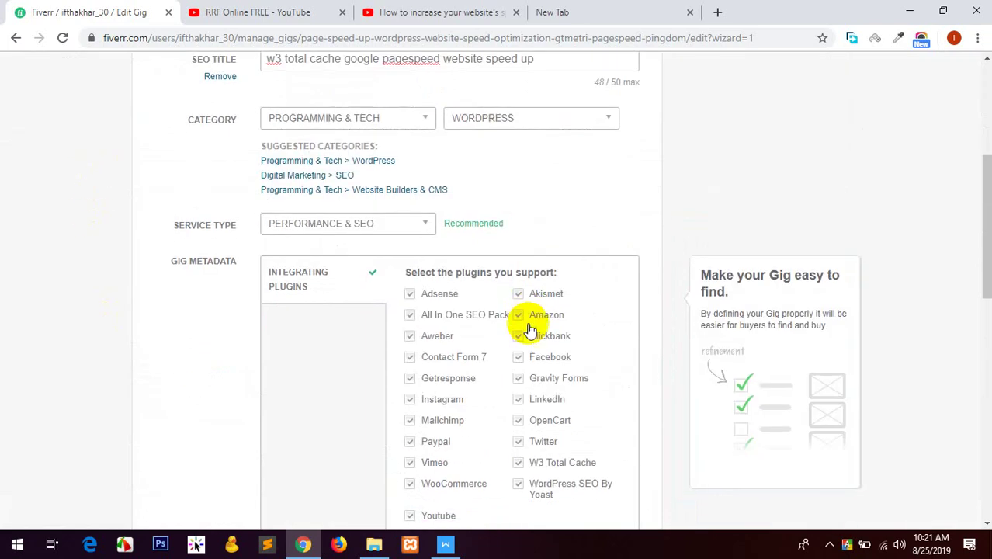
- Review the gig's titles, plugins and search tags in the overview, and save it to continue to Scope & Pricing
{"action": "scroll", "coordinate": [314, 253], "scroll_direction": "up", "scroll_amount": 6}
{"action": "scroll", "coordinate": [314, 253], "scroll_direction": "up", "scroll_amount": 3}
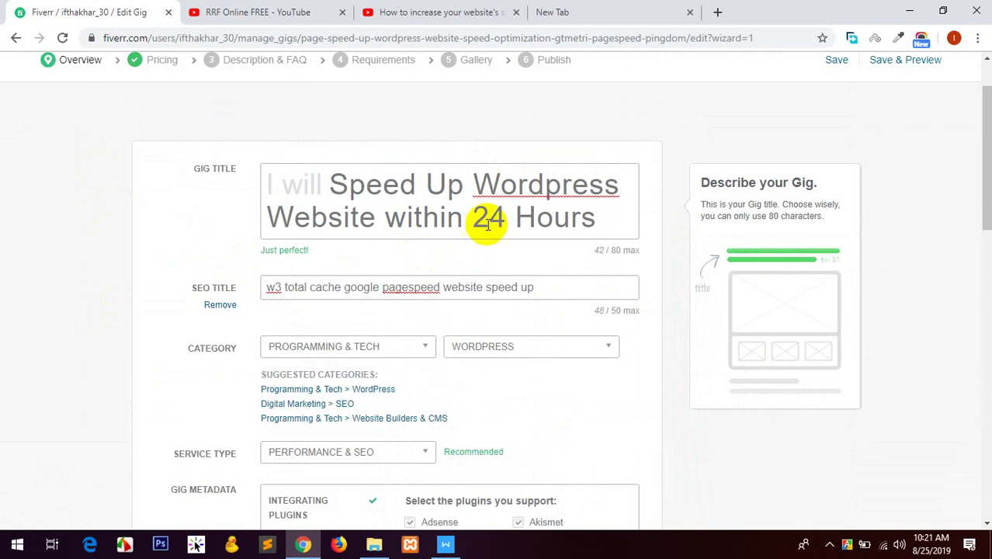
{"action": "scroll", "coordinate": [544, 326], "scroll_direction": "down", "scroll_amount": 10}
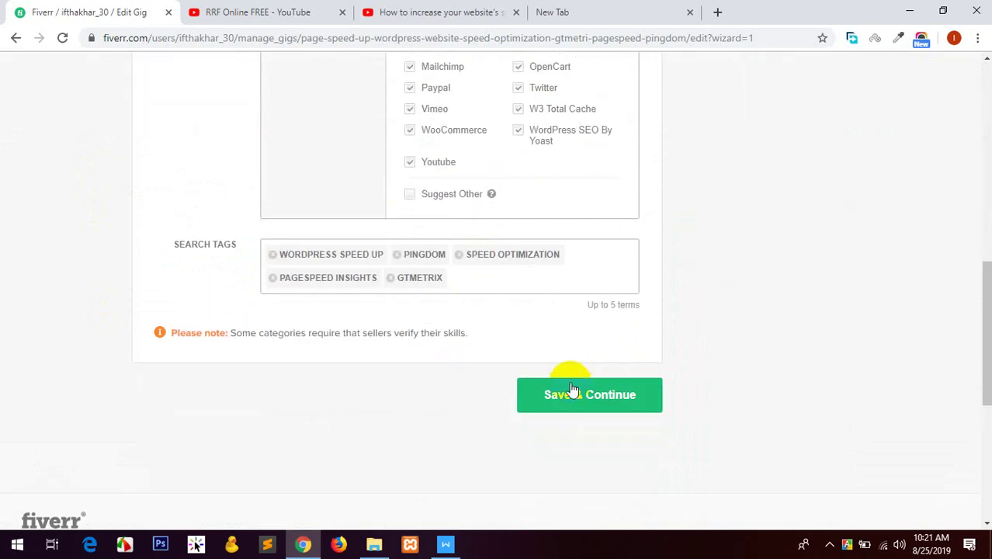
{"action": "left_click", "coordinate": [571, 391]}
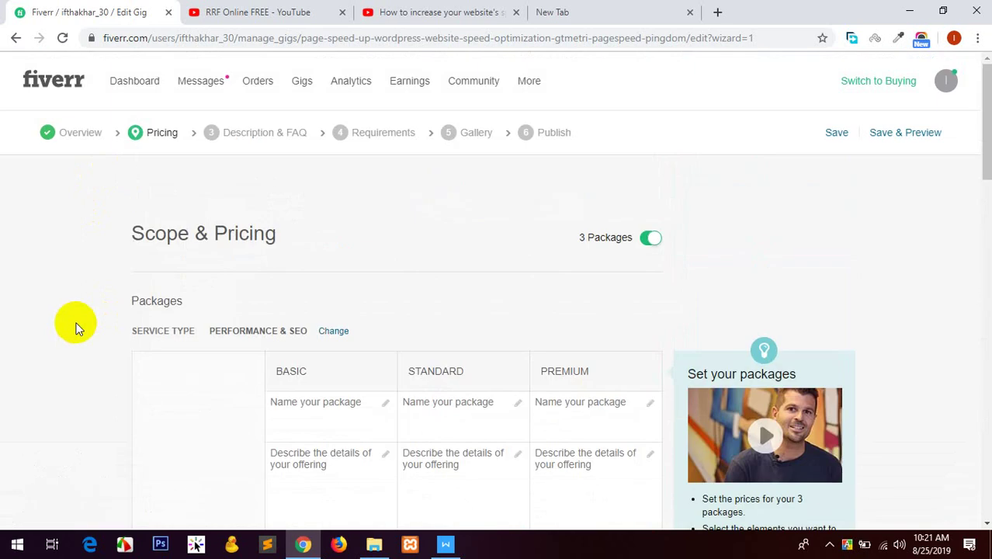
- Name the Basic package "Speed Optimization" in Chrome, copying the name from the Scope & Pricing section of the document in WPS Writer
{"action": "scroll", "coordinate": [120, 239], "scroll_direction": "down", "scroll_amount": 3}
{"action": "left_click", "coordinate": [317, 204]}
{"action": "left_click", "coordinate": [487, 205]}
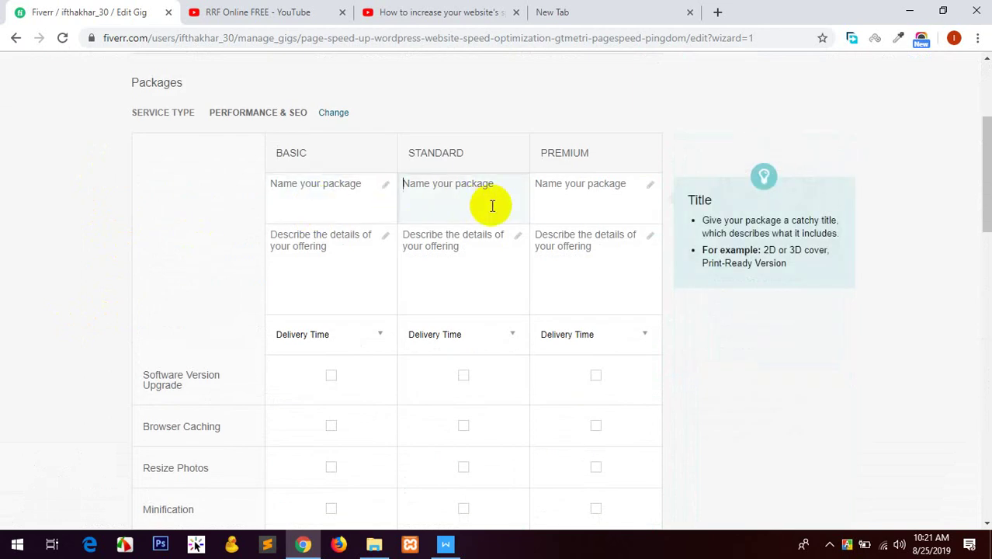
{"action": "left_click", "coordinate": [594, 204]}
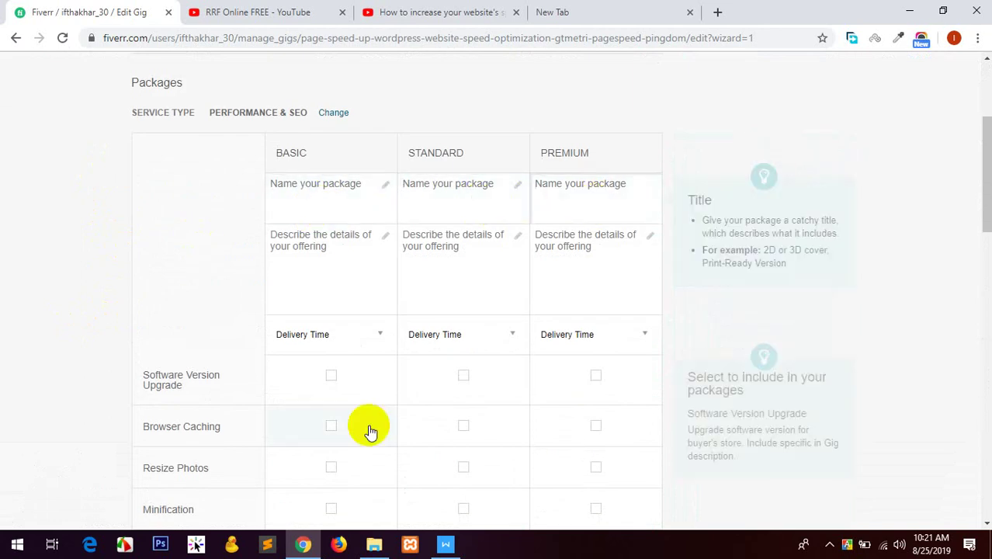
{"action": "left_click", "coordinate": [445, 544]}
{"action": "scroll", "coordinate": [418, 200], "scroll_direction": "down", "scroll_amount": 2}
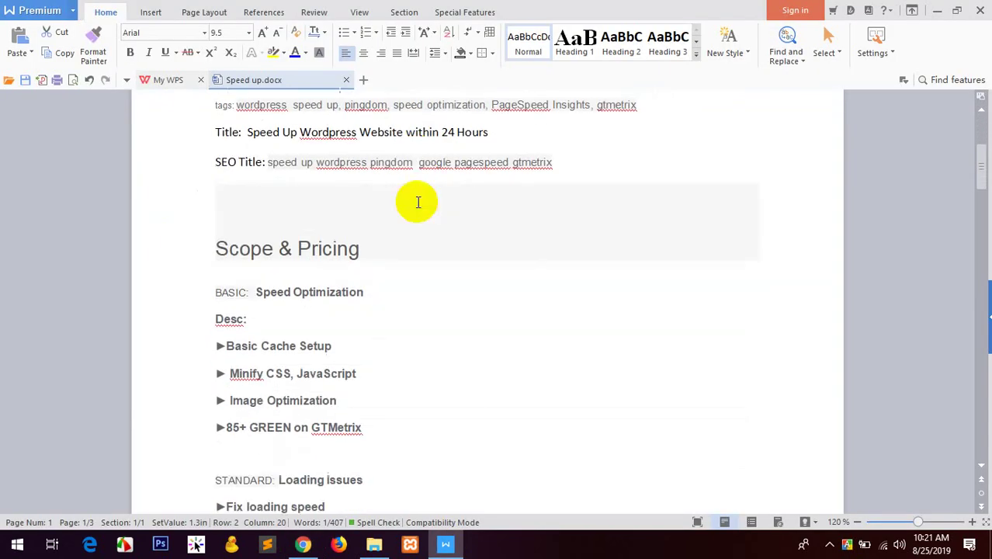
{"action": "left_click", "coordinate": [363, 250]}
{"action": "left_click_drag", "start_coordinate": [363, 249], "coordinate": [257, 250]}
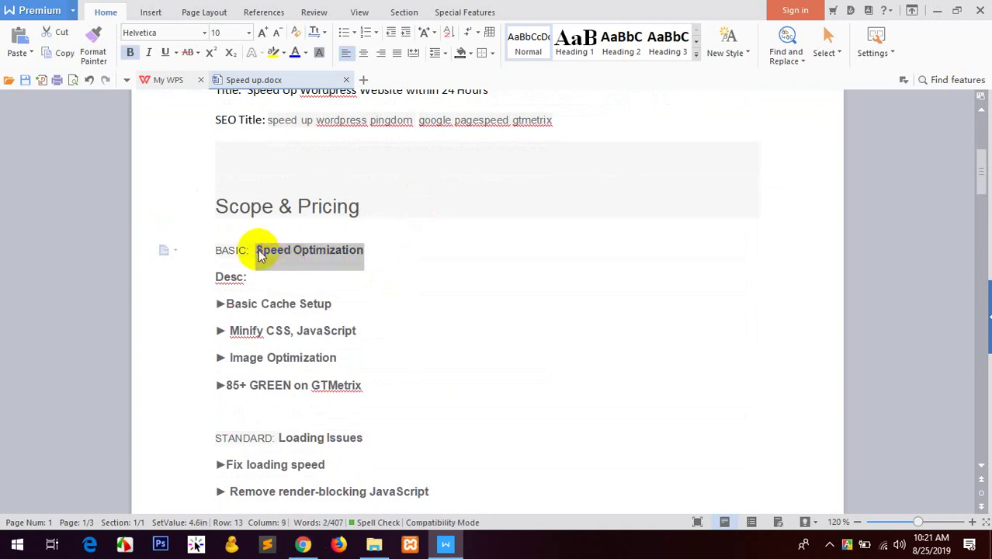
{"action": "left_click", "coordinate": [303, 544]}
{"action": "left_click", "coordinate": [336, 207]}
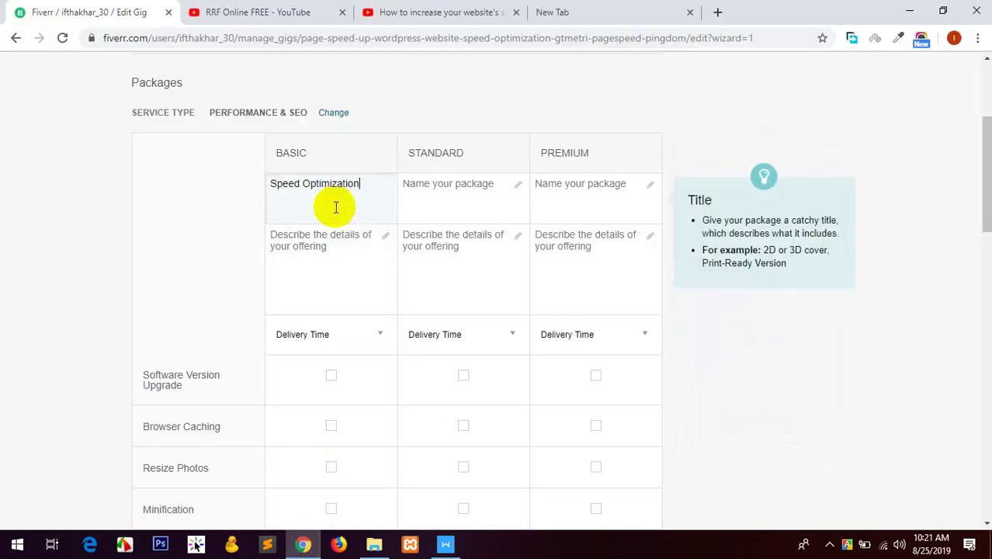
- Fill the Basic package's description in Chrome with the document's four Basic bullets from WPS Writer, changing the GTMetrix score to 75+
{"action": "left_click", "coordinate": [445, 544]}
{"action": "scroll", "coordinate": [402, 302], "scroll_direction": "down", "scroll_amount": 1}
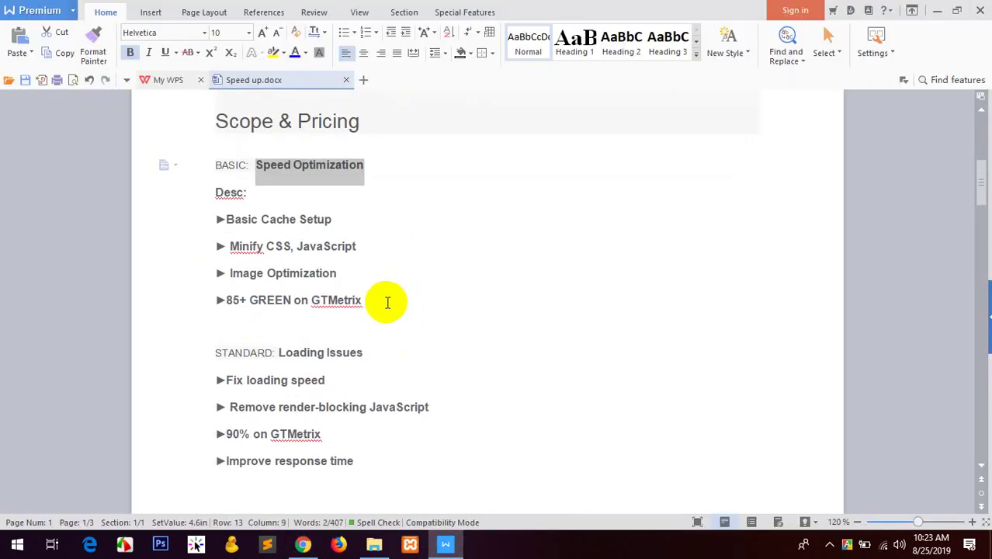
{"action": "left_click_drag", "start_coordinate": [372, 300], "coordinate": [218, 220]}
{"action": "key", "text": "ctrl+c"}
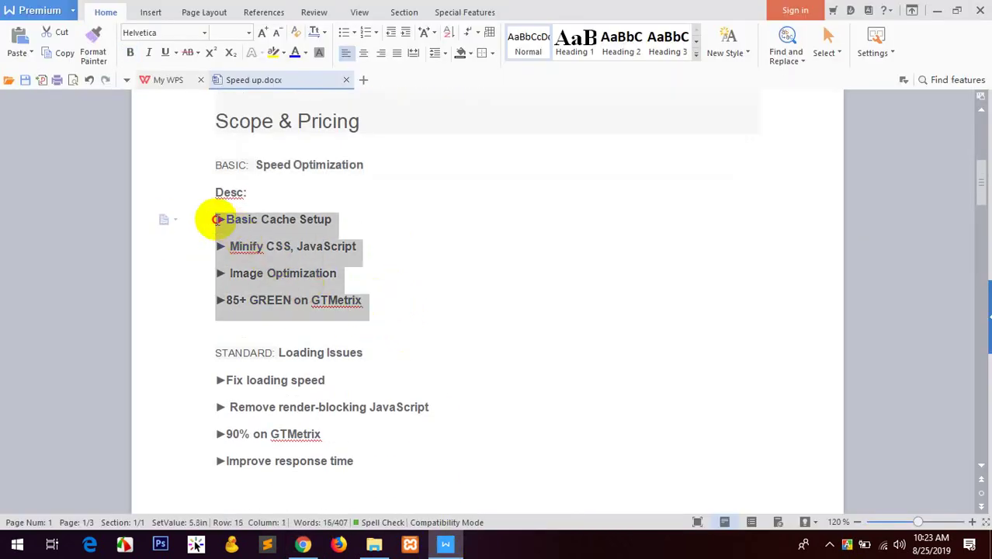
{"action": "left_click", "coordinate": [302, 544]}
{"action": "left_click", "coordinate": [297, 285]}
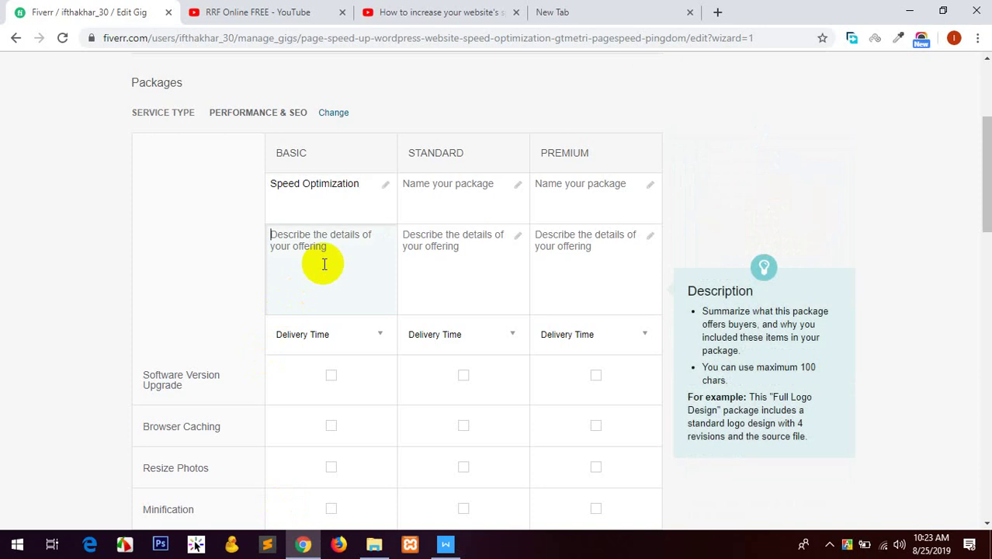
{"action": "key", "text": "ctrl+v"}
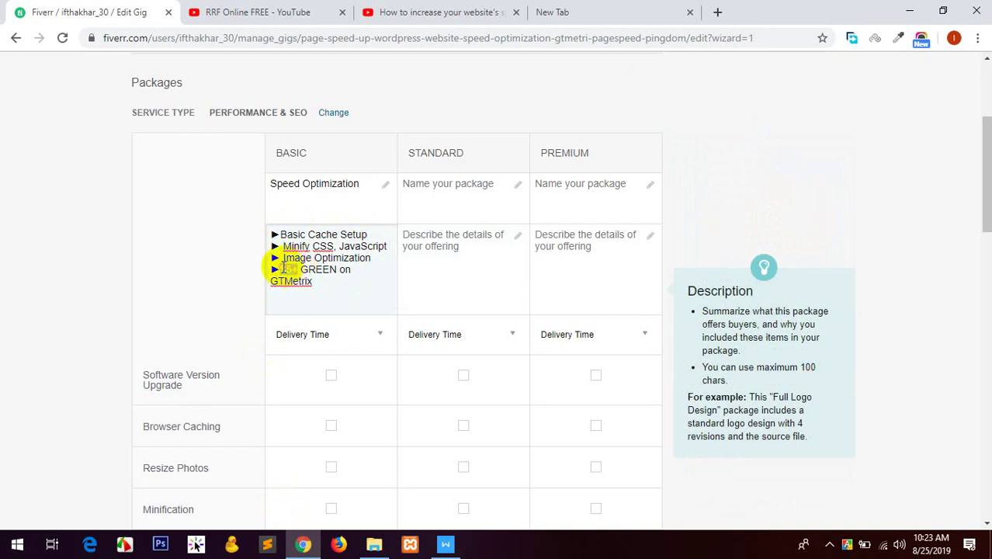
{"action": "type", "text": "7"}
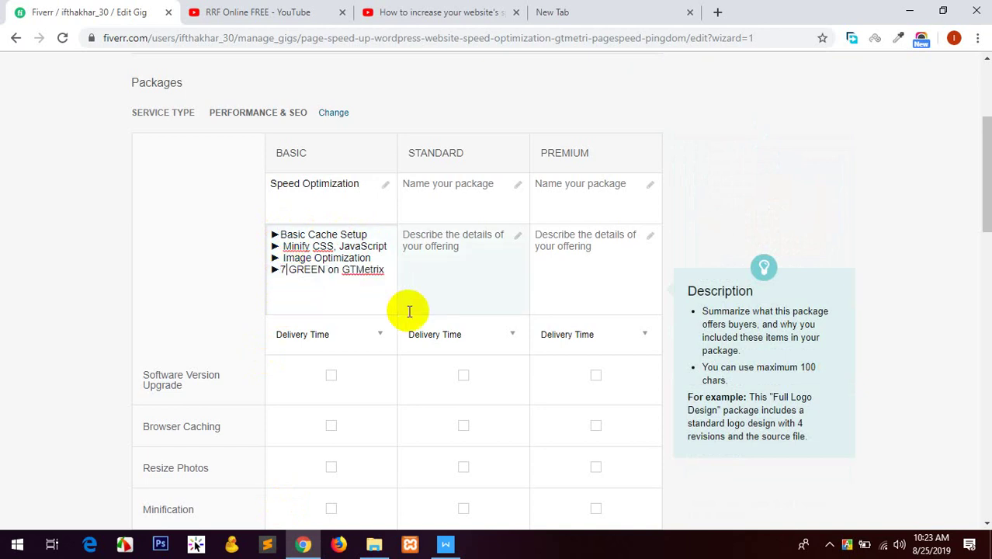
{"action": "type", "text": "5+"}
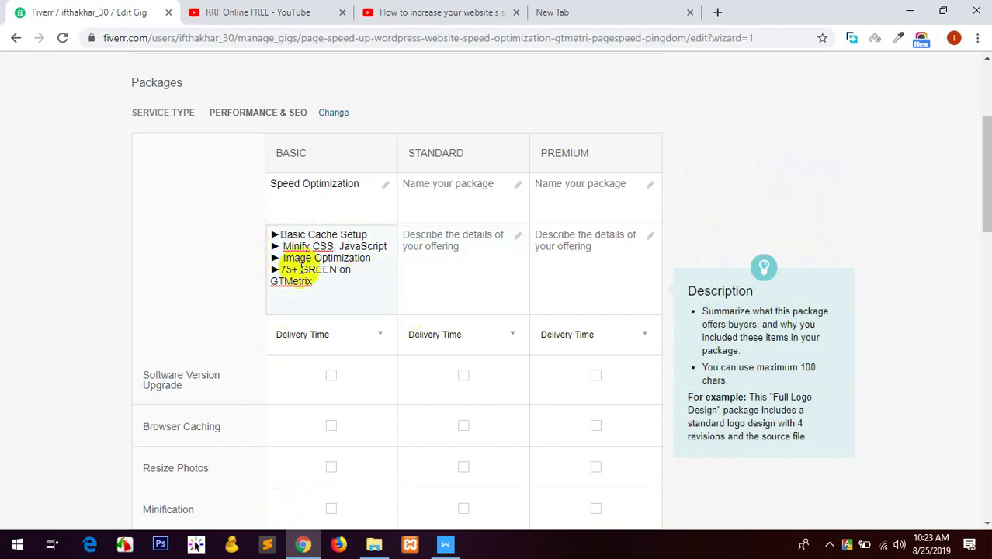
- Name the Standard package "Loading Issues" in Chrome, copying it from the document in WPS Writer and removing the leading space
{"action": "left_click", "coordinate": [445, 544]}
{"action": "scroll", "coordinate": [384, 329], "scroll_direction": "down", "scroll_amount": 2}
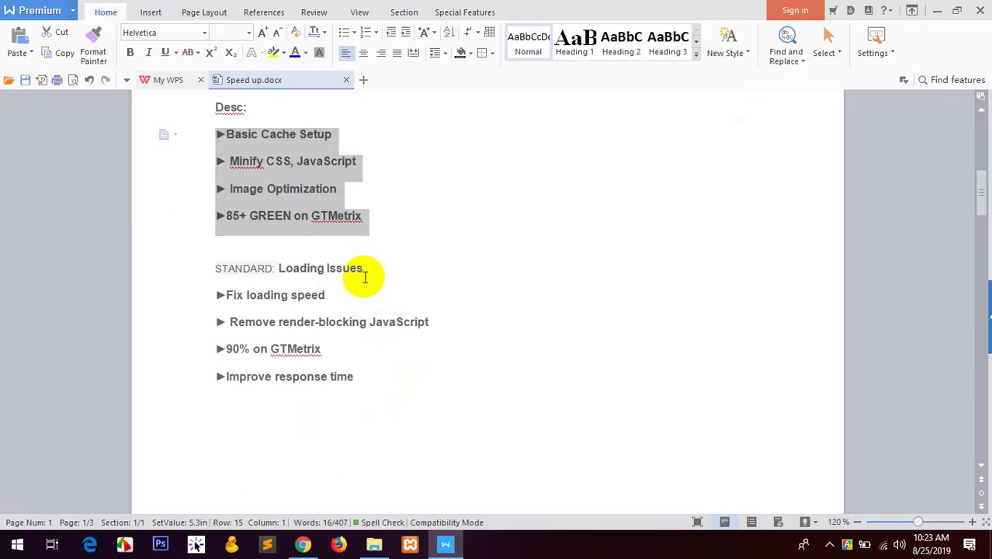
{"action": "left_click_drag", "start_coordinate": [369, 268], "coordinate": [281, 268]}
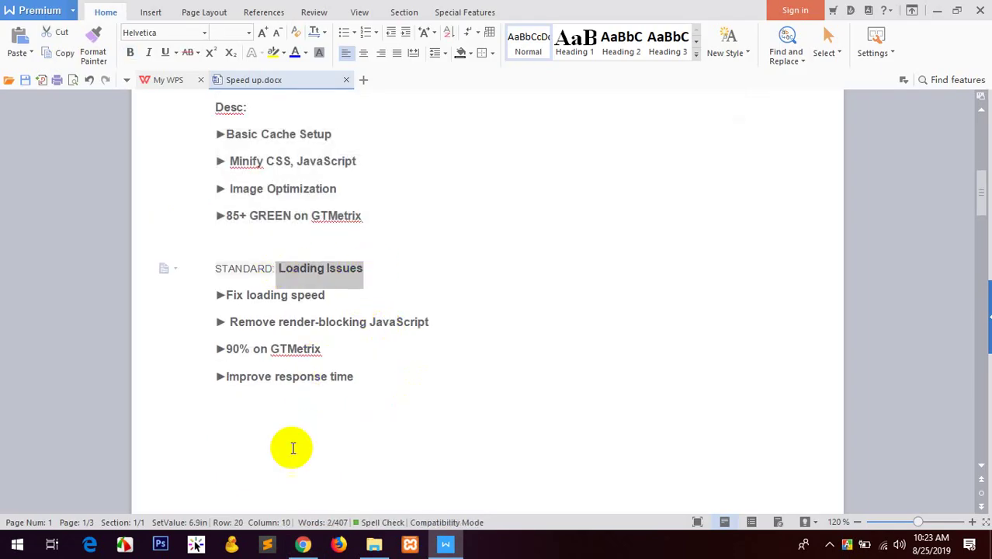
{"action": "left_click", "coordinate": [303, 544]}
{"action": "left_click", "coordinate": [485, 196]}
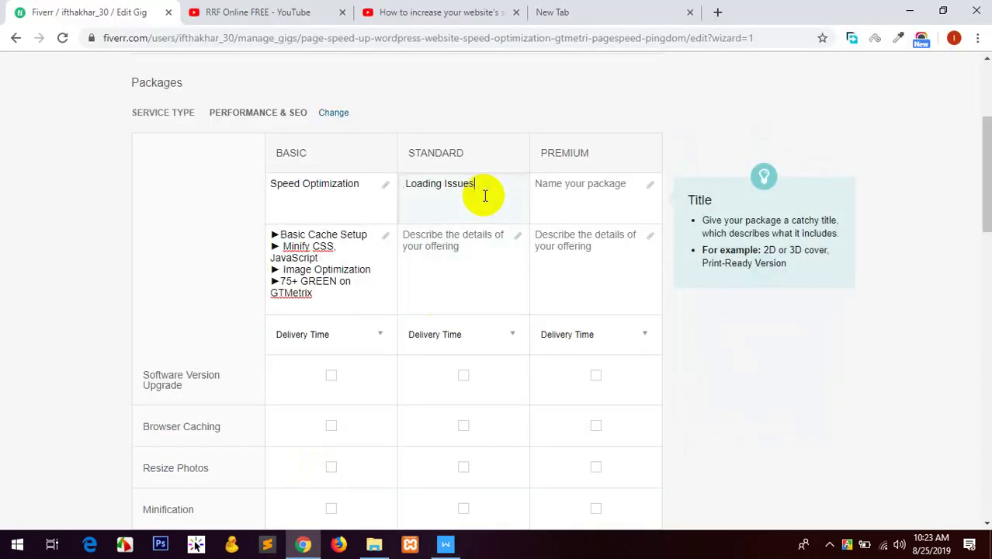
{"action": "left_click", "coordinate": [444, 230]}
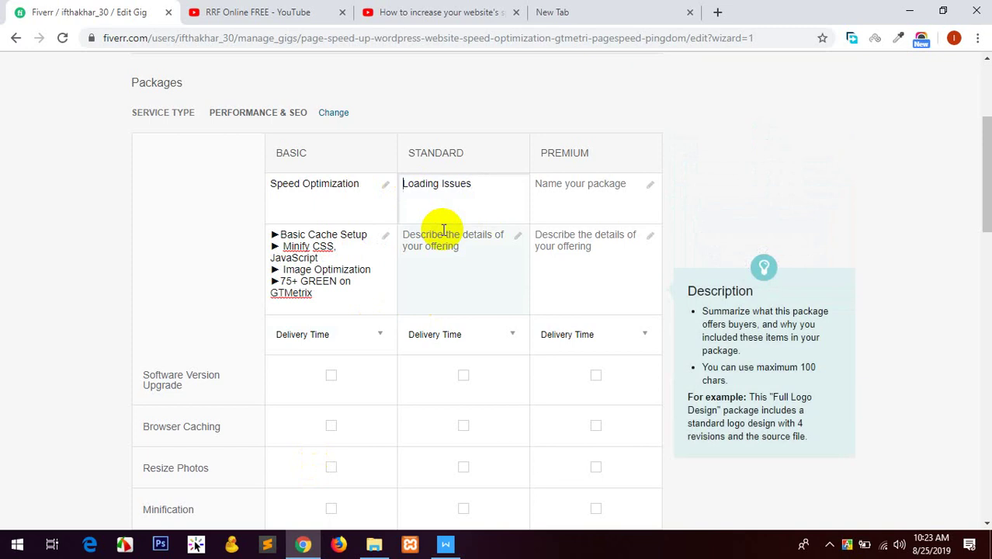
- Fill the Standard package's description in Chrome with the document's four Standard bullets from WPS Writer, changing the GTMetrix score to 80%
{"action": "left_click", "coordinate": [446, 543]}
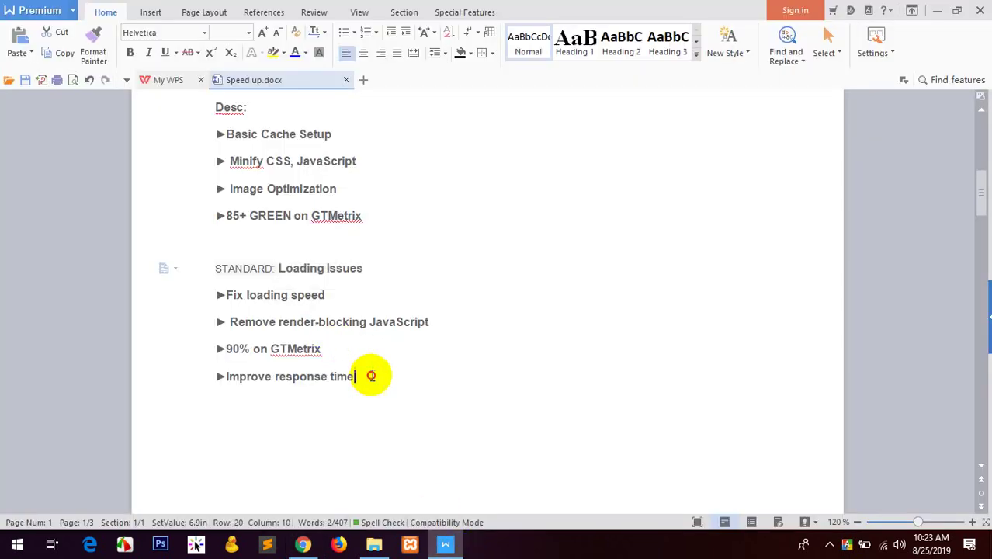
{"action": "left_click_drag", "start_coordinate": [368, 374], "coordinate": [213, 295]}
{"action": "key", "text": "ctrl+c"}
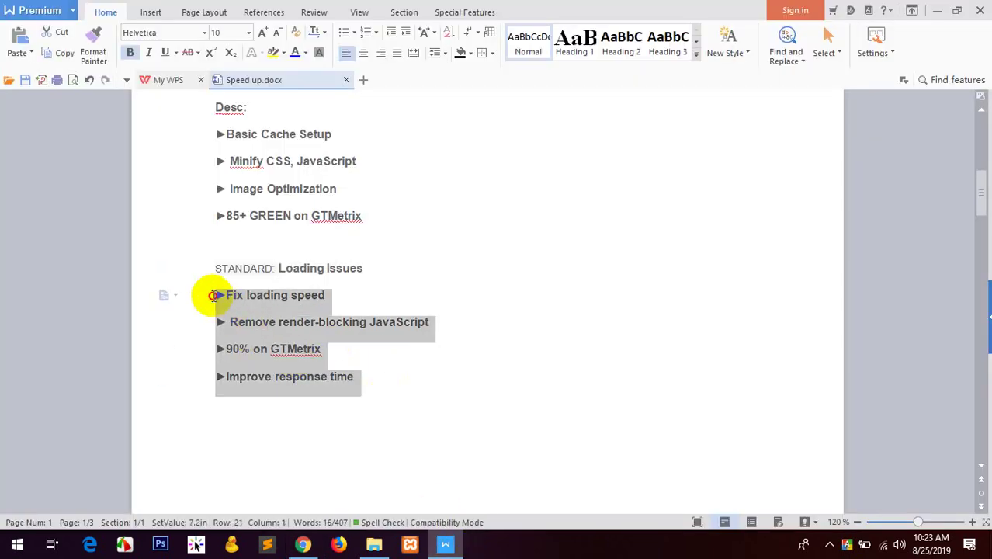
{"action": "left_click", "coordinate": [303, 543]}
{"action": "left_click", "coordinate": [470, 284]}
{"action": "key", "text": "ctrl+v"}
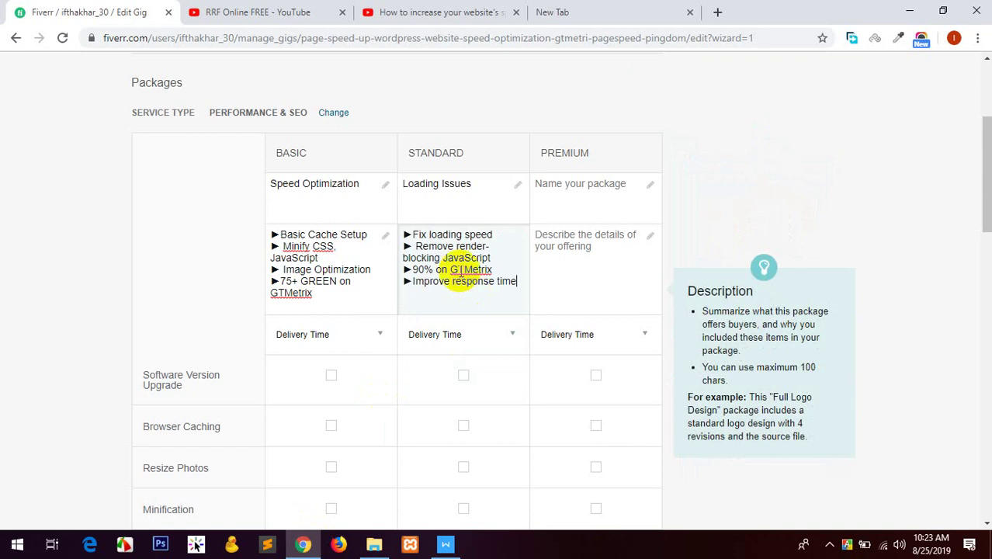
{"action": "left_click", "coordinate": [419, 269]}
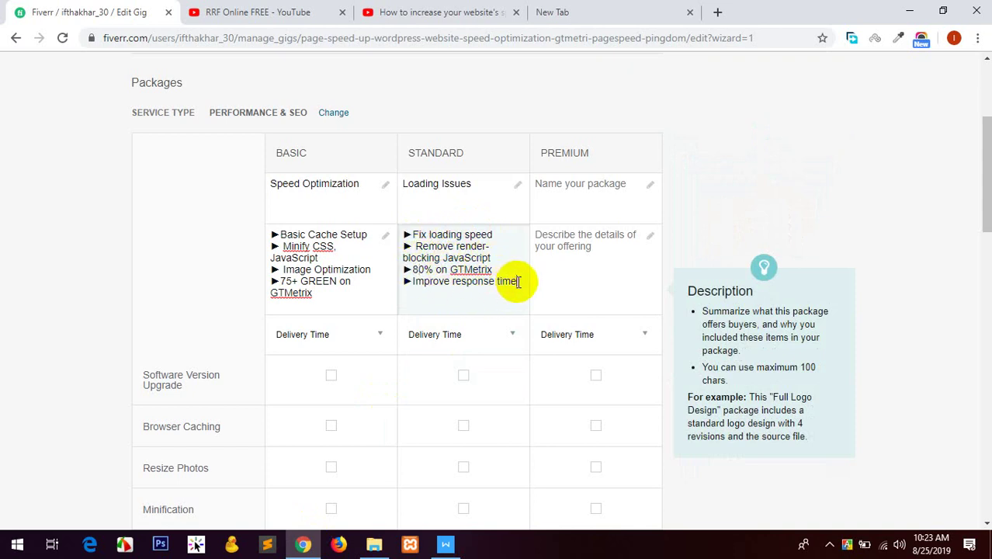
- Name the Premium package "Pro Optimization" in Chrome, copying the name from the document's Premium line in WPS Writer
{"action": "left_click", "coordinate": [445, 544]}
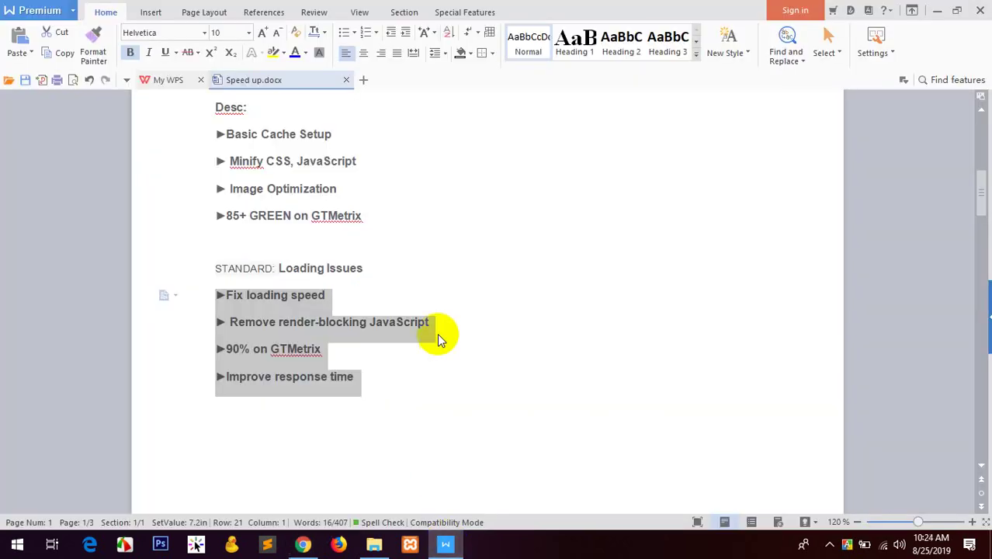
{"action": "scroll", "coordinate": [419, 350], "scroll_direction": "down", "scroll_amount": 6}
{"action": "left_click", "coordinate": [333, 232]}
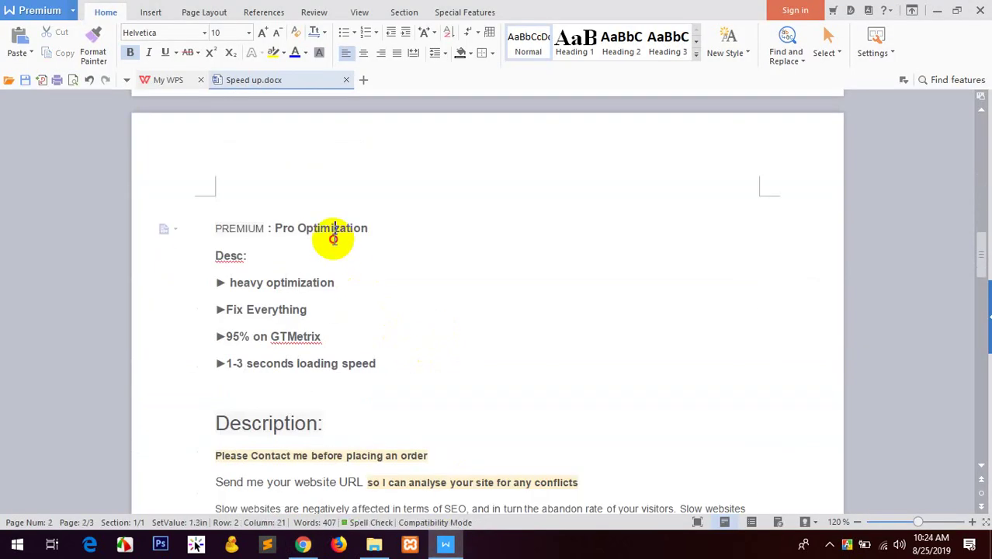
{"action": "left_click_drag", "start_coordinate": [367, 228], "coordinate": [276, 226]}
{"action": "key", "text": "ctrl+c"}
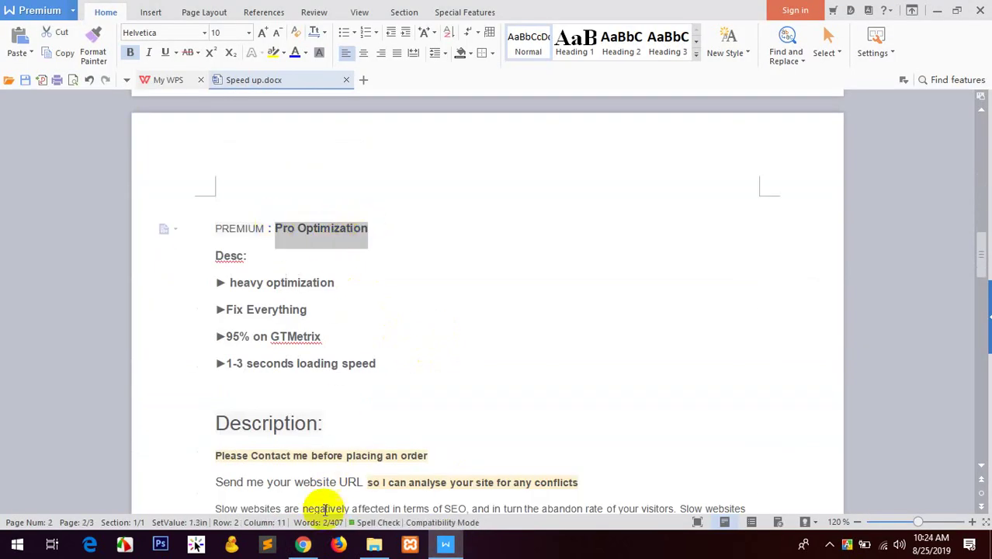
{"action": "left_click", "coordinate": [303, 544]}
{"action": "left_click", "coordinate": [579, 208]}
{"action": "key", "text": "ctrl+v"}
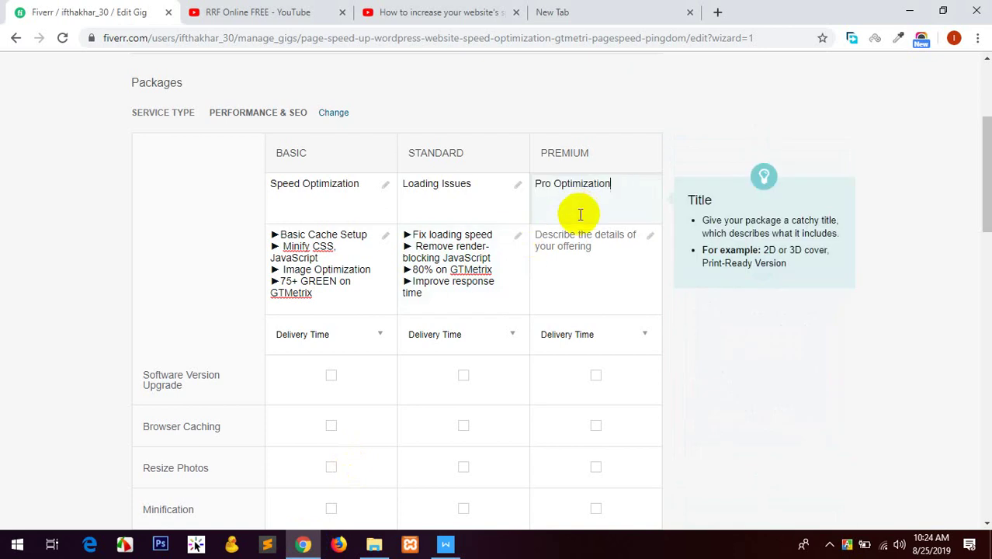
- Fill the Premium package's description in Chrome with the document's four Premium bullets from WPS Writer, capitalizing "Heavy" in the first one
{"action": "left_click", "coordinate": [445, 544]}
{"action": "left_click_drag", "start_coordinate": [427, 362], "coordinate": [215, 278]}
{"action": "key", "text": "ctrl+c"}
{"action": "left_click", "coordinate": [302, 544]}
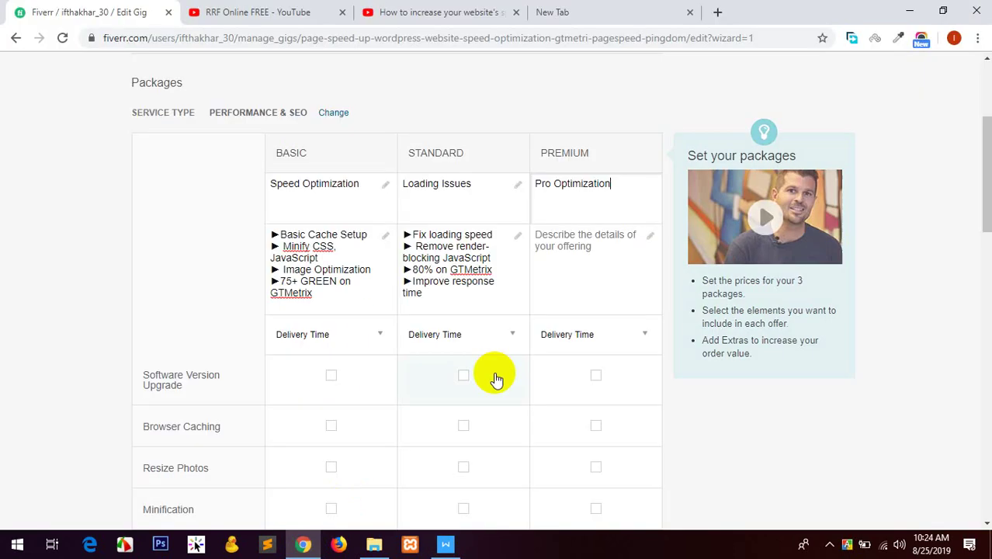
{"action": "left_click", "coordinate": [554, 288]}
{"action": "key", "text": "ctrl+v"}
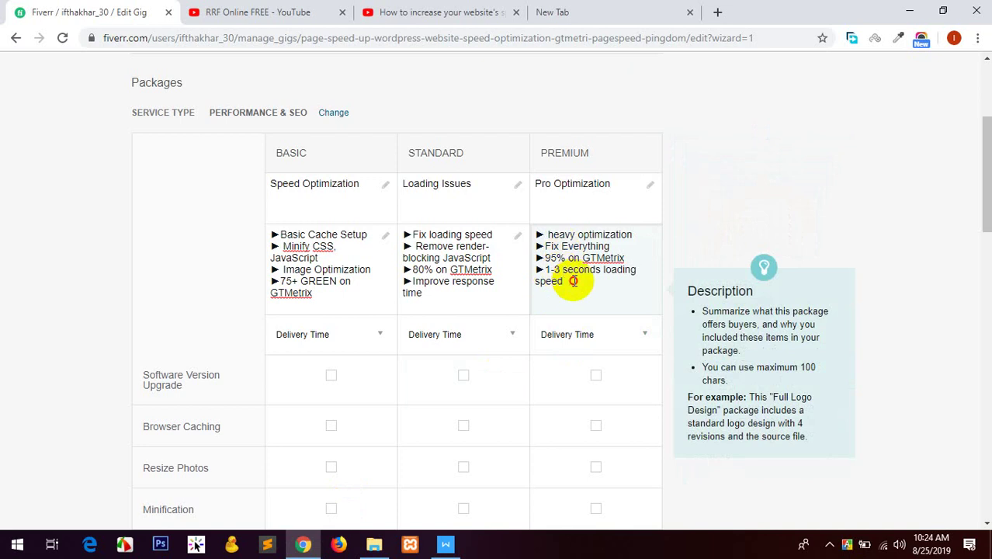
{"action": "left_click_drag", "start_coordinate": [525, 228], "coordinate": [571, 287]}
{"action": "left_click", "coordinate": [571, 287]}
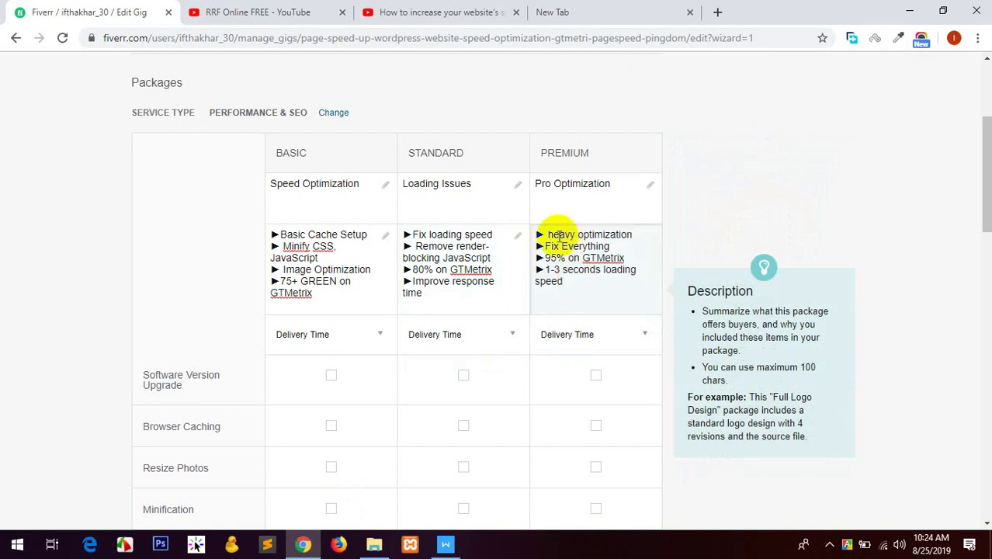
{"action": "left_click", "coordinate": [552, 235]}
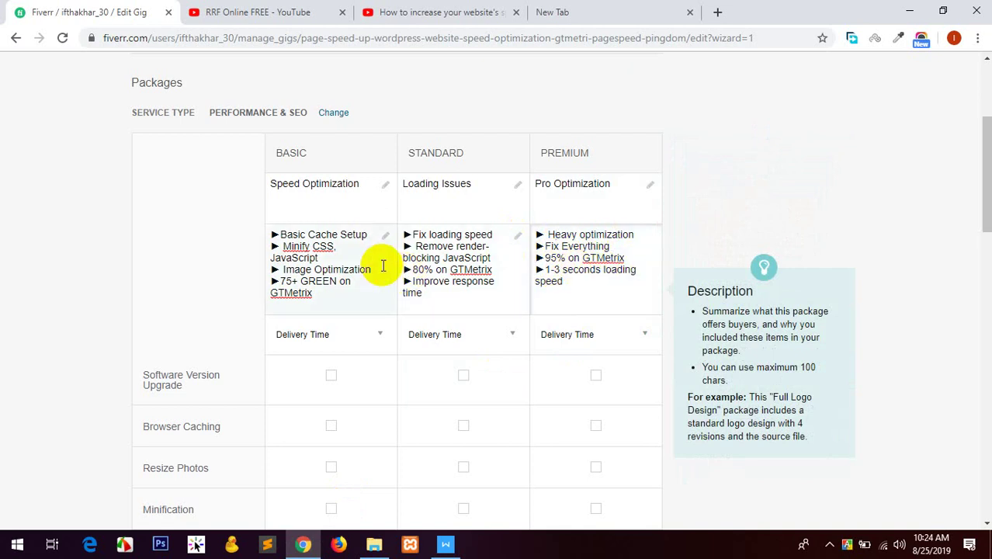
- Set the delivery time to 1 day for Basic, 2 days for Standard and 3 days for Premium
{"action": "left_click", "coordinate": [60, 262]}
{"action": "scroll", "coordinate": [54, 265], "scroll_direction": "down", "scroll_amount": 1}
{"action": "left_click", "coordinate": [310, 261]}
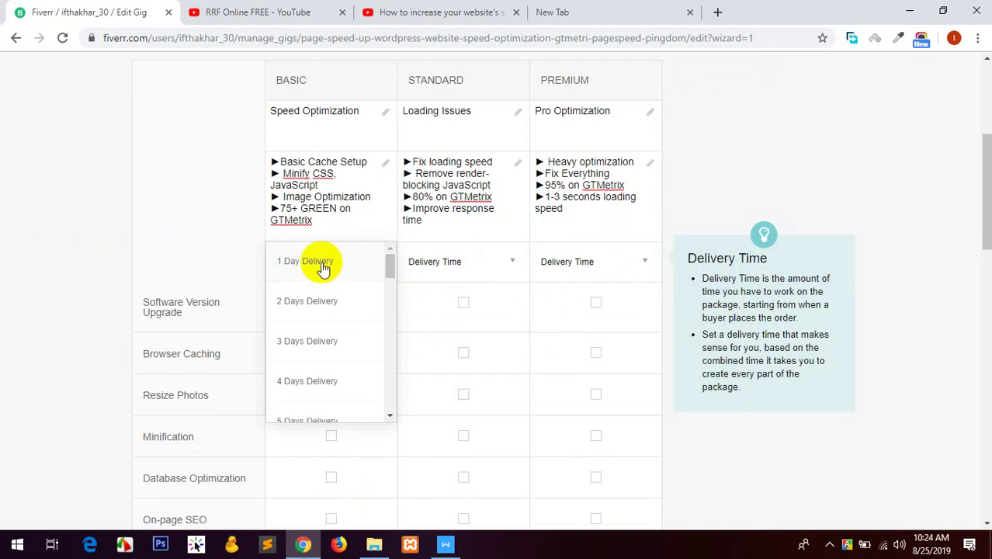
{"action": "left_click", "coordinate": [323, 264]}
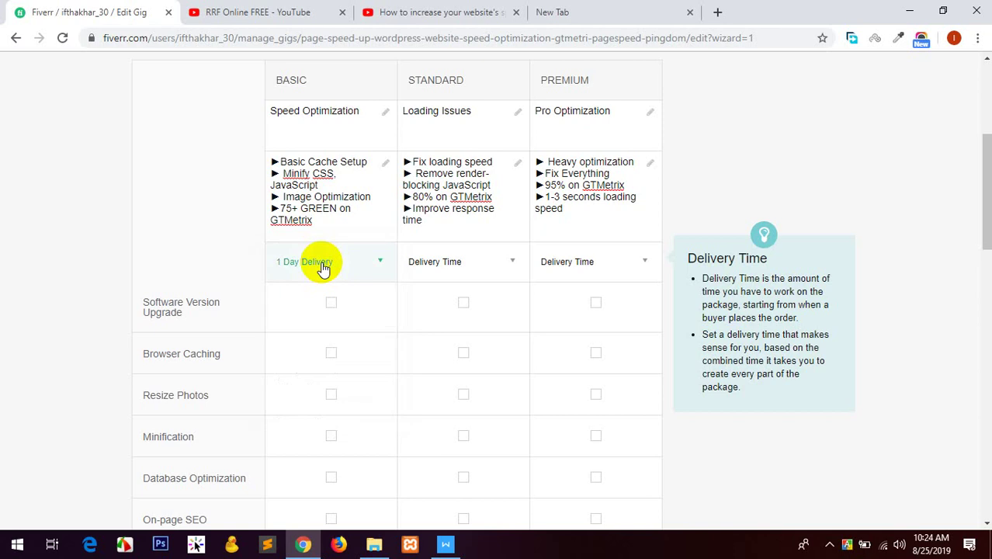
{"action": "left_click", "coordinate": [451, 265]}
{"action": "left_click", "coordinate": [454, 268]}
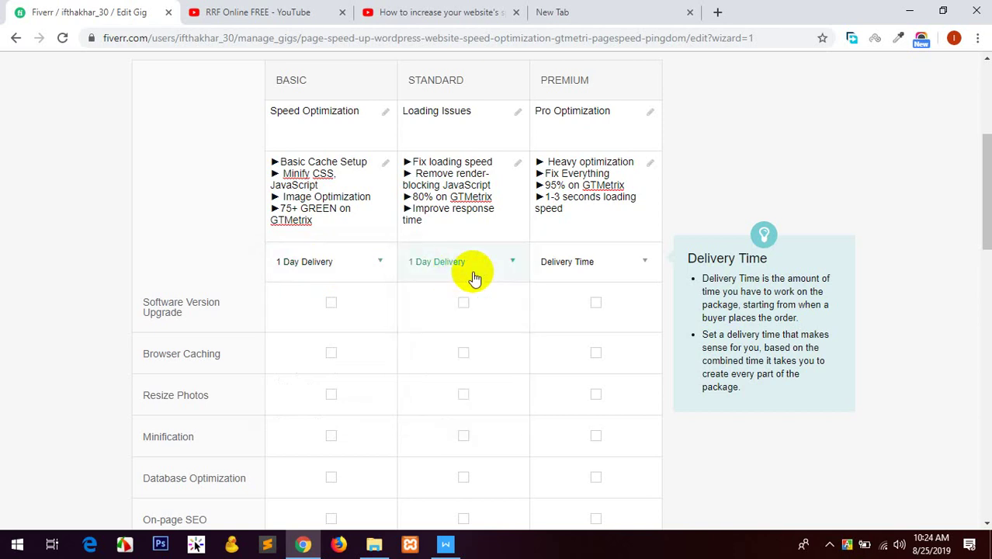
{"action": "left_click", "coordinate": [581, 264]}
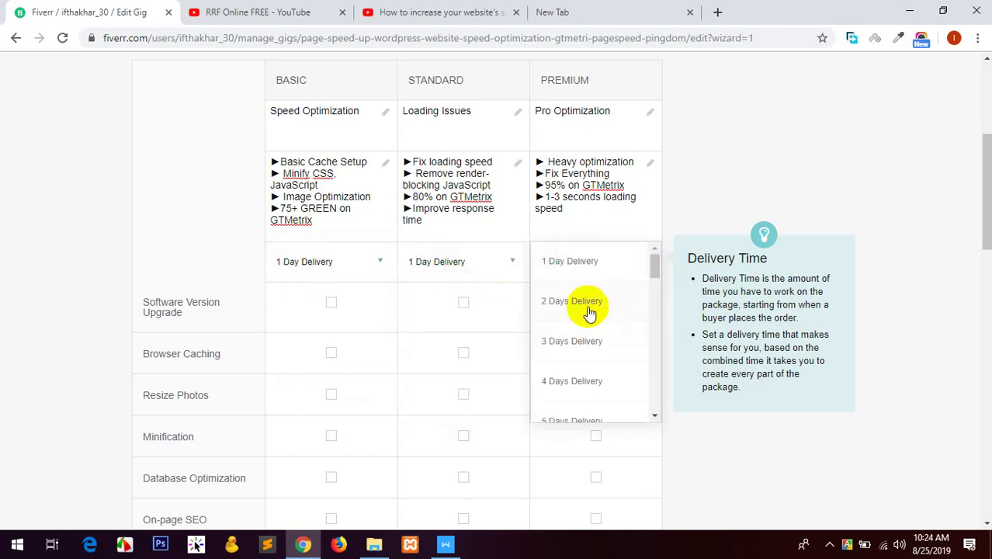
{"action": "left_click", "coordinate": [469, 258]}
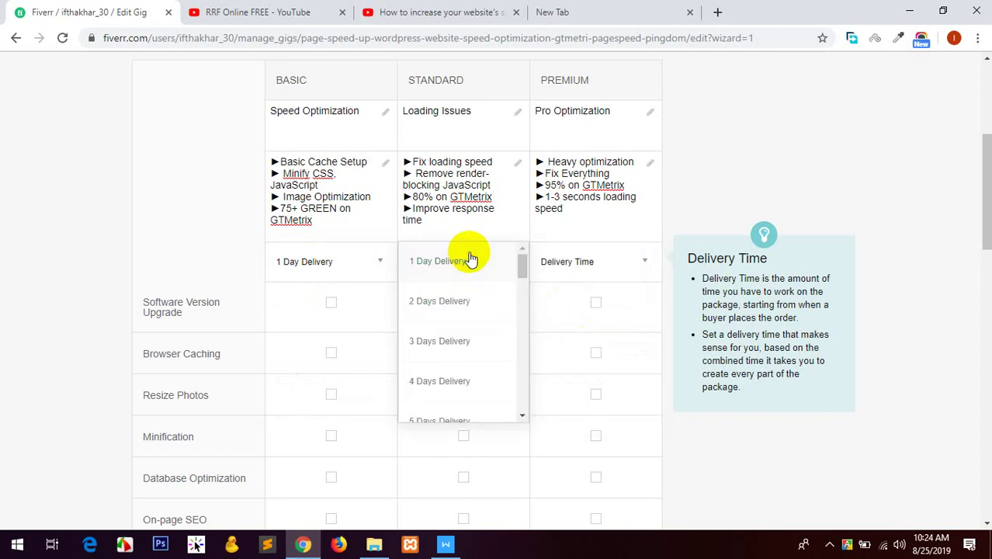
{"action": "left_click", "coordinate": [450, 305]}
{"action": "left_click", "coordinate": [579, 264]}
{"action": "left_click", "coordinate": [572, 342]}
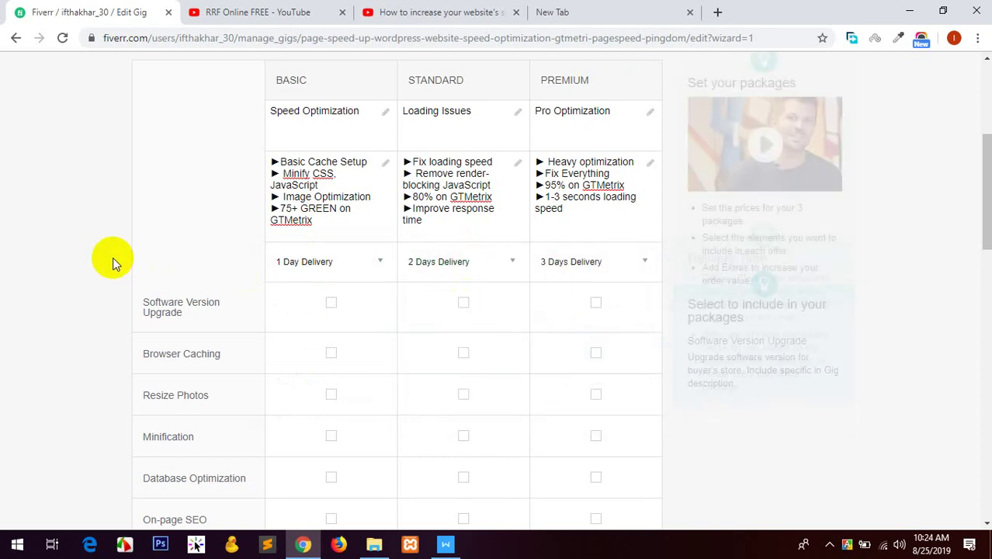
- Include Software Version Upgrade, Browser Caching and Resize Photos in all three packages
{"action": "scroll", "coordinate": [100, 277], "scroll_direction": "down", "scroll_amount": 2}
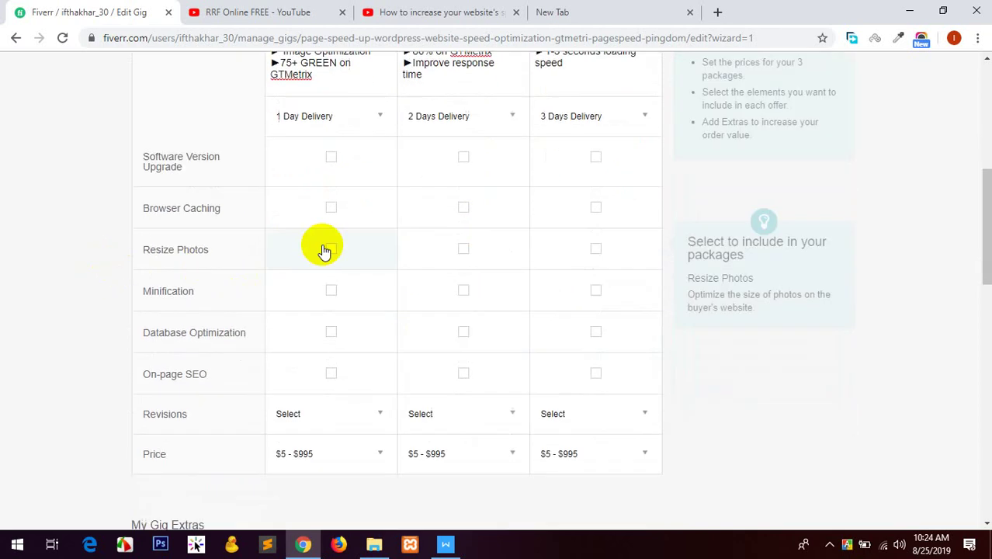
{"action": "left_click", "coordinate": [331, 157]}
{"action": "left_click", "coordinate": [463, 157]}
{"action": "left_click", "coordinate": [587, 172]}
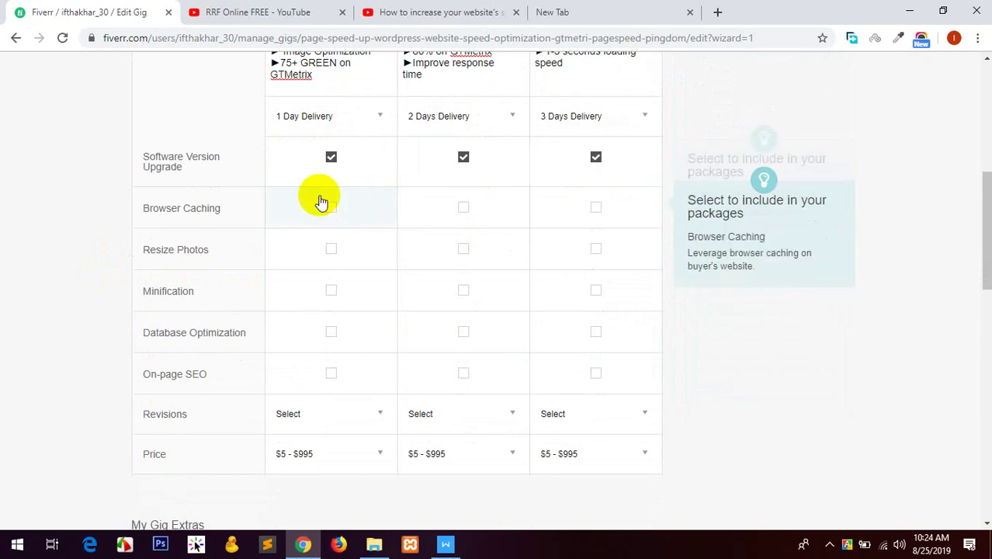
{"action": "left_click", "coordinate": [306, 208]}
{"action": "left_click", "coordinate": [466, 206]}
{"action": "left_click", "coordinate": [611, 220]}
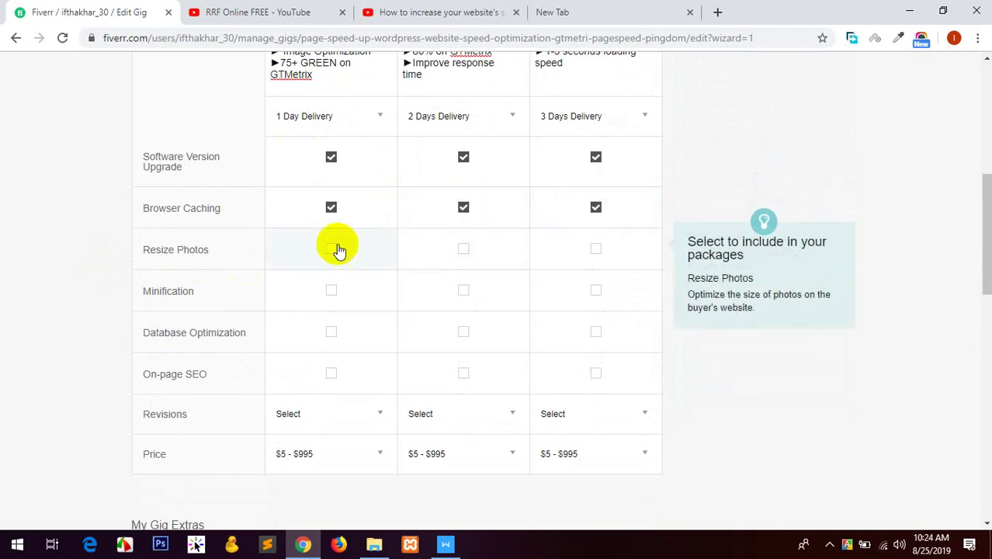
{"action": "left_click", "coordinate": [334, 249]}
{"action": "left_click", "coordinate": [463, 249]}
{"action": "left_click", "coordinate": [596, 248]}
- Include Minification in all three packages, and Database Optimization in the Standard and Premium packages only
{"action": "left_click", "coordinate": [352, 299]}
{"action": "left_click", "coordinate": [454, 294]}
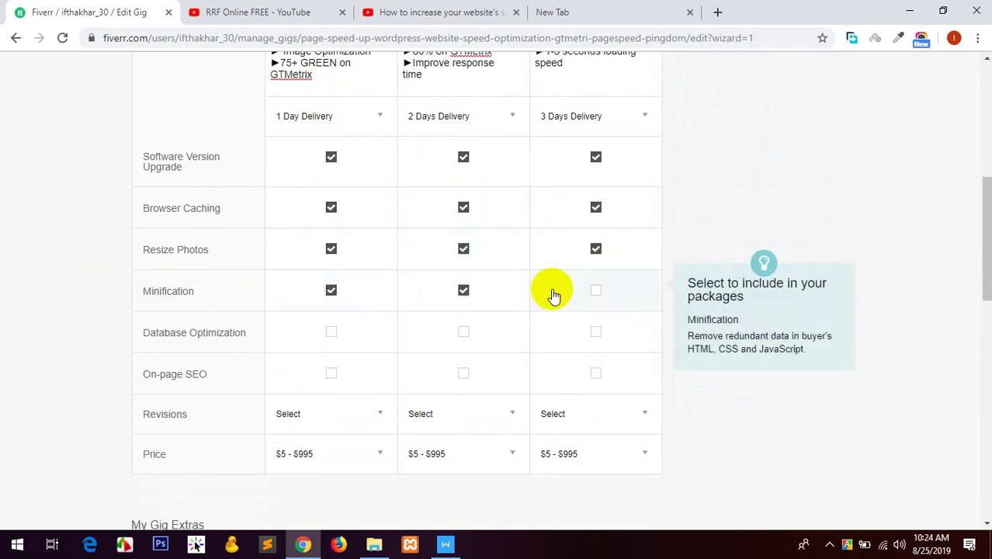
{"action": "left_click", "coordinate": [555, 290]}
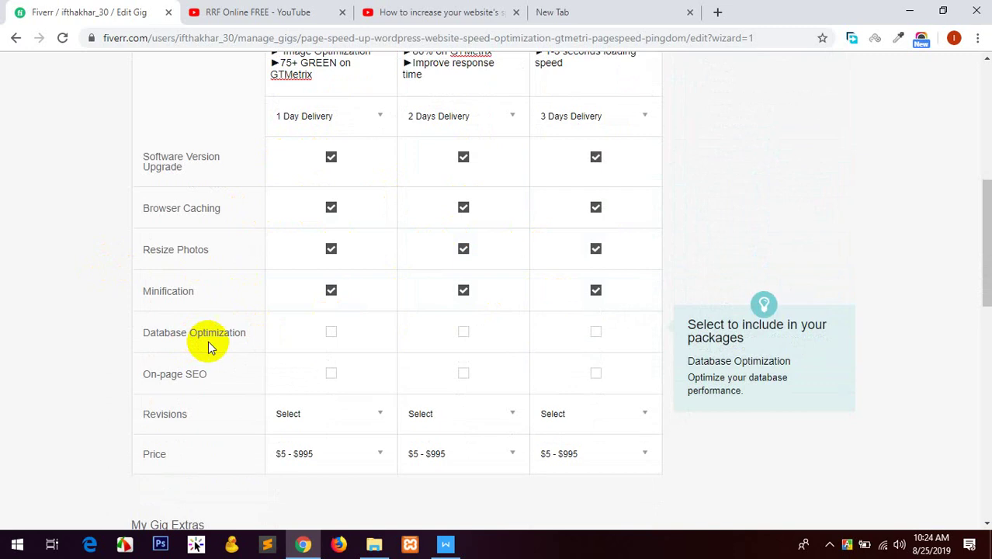
{"action": "left_click", "coordinate": [566, 335]}
{"action": "left_click", "coordinate": [453, 335]}
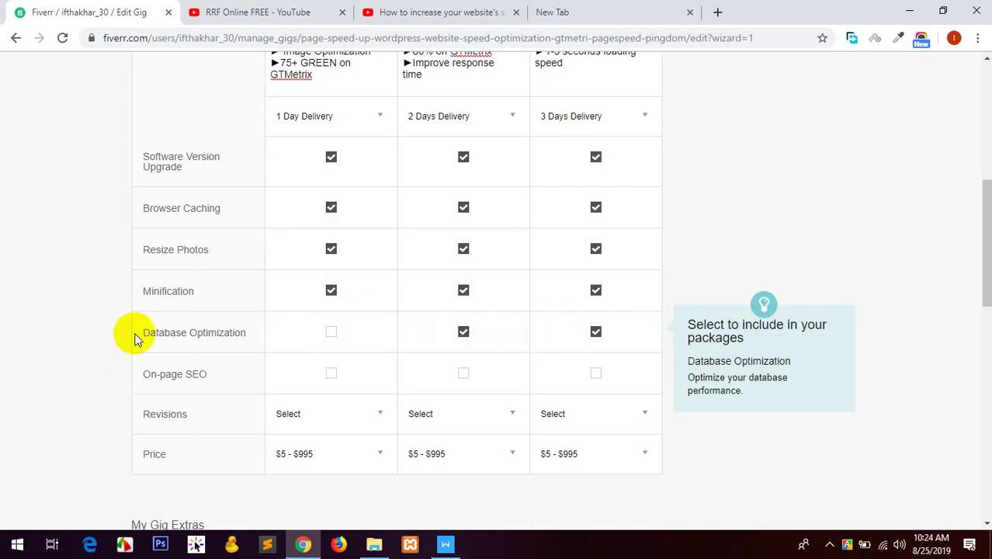
- Set the revisions to Unlimited for the Basic, Standard and Premium packages
{"action": "scroll", "coordinate": [215, 329], "scroll_direction": "down", "scroll_amount": 1}
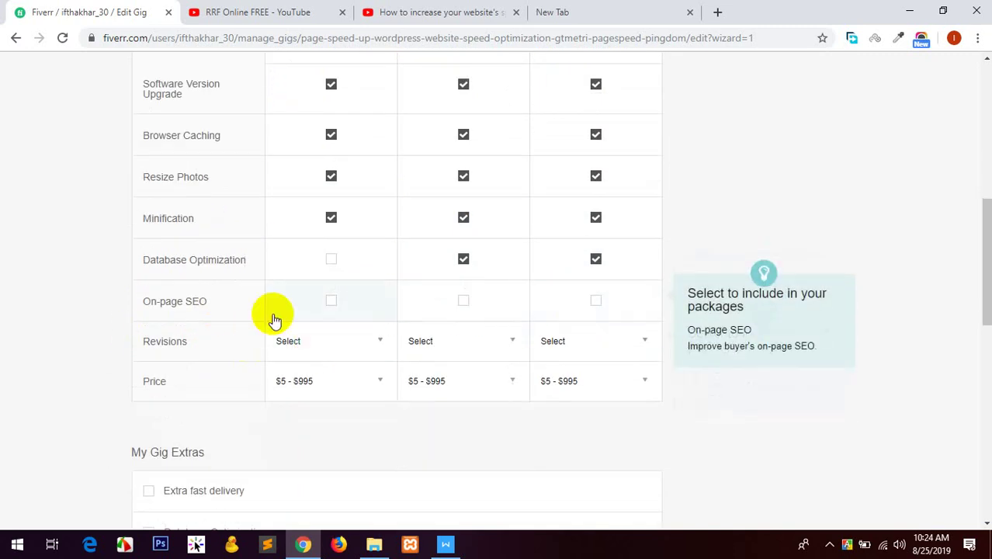
{"action": "scroll", "coordinate": [199, 314], "scroll_direction": "down", "scroll_amount": 2}
{"action": "left_click", "coordinate": [344, 195]}
{"action": "scroll", "coordinate": [345, 233], "scroll_direction": "down", "scroll_amount": 5}
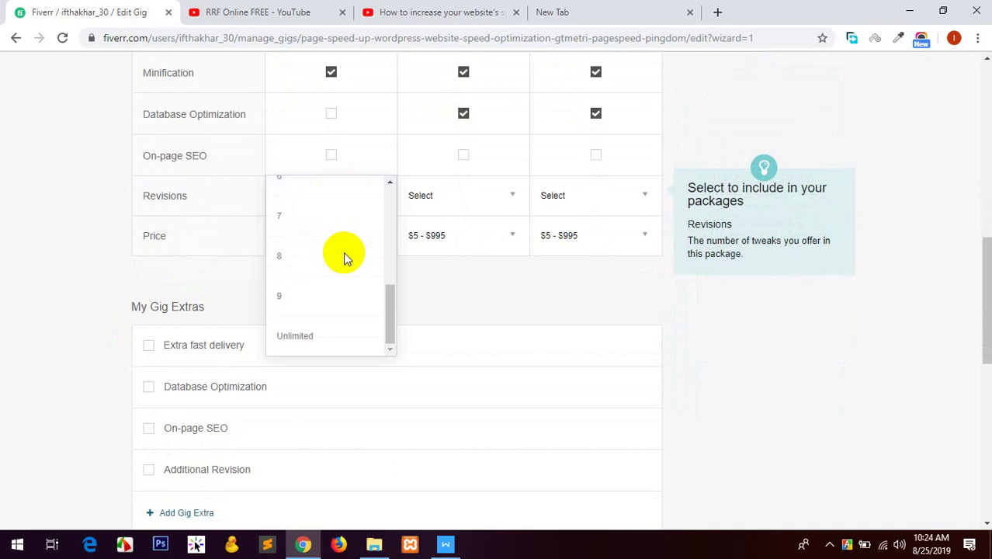
{"action": "left_click", "coordinate": [302, 332]}
{"action": "left_click", "coordinate": [454, 197]}
{"action": "scroll", "coordinate": [463, 260], "scroll_direction": "down", "scroll_amount": 5}
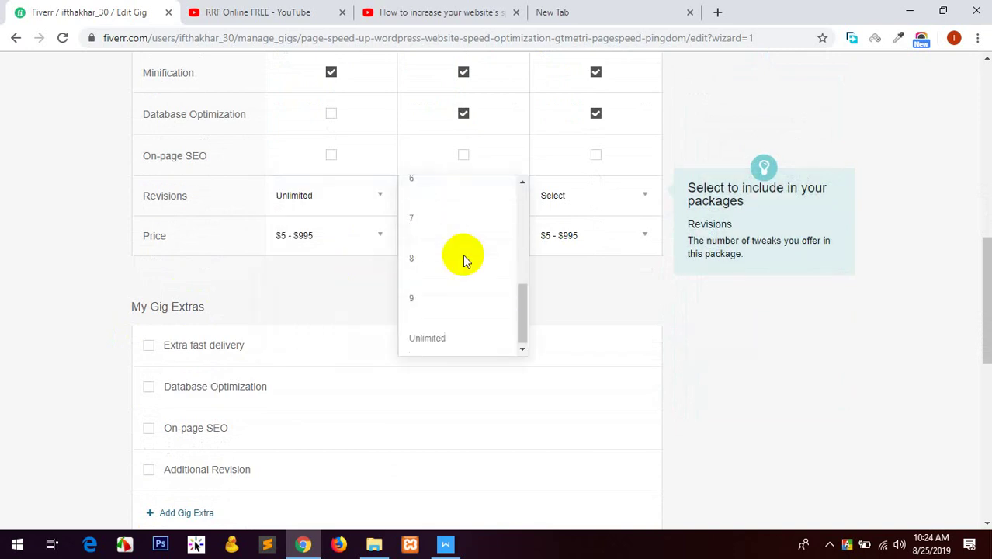
{"action": "left_click", "coordinate": [457, 334]}
{"action": "left_click", "coordinate": [571, 183]}
{"action": "scroll", "coordinate": [572, 256], "scroll_direction": "down", "scroll_amount": 5}
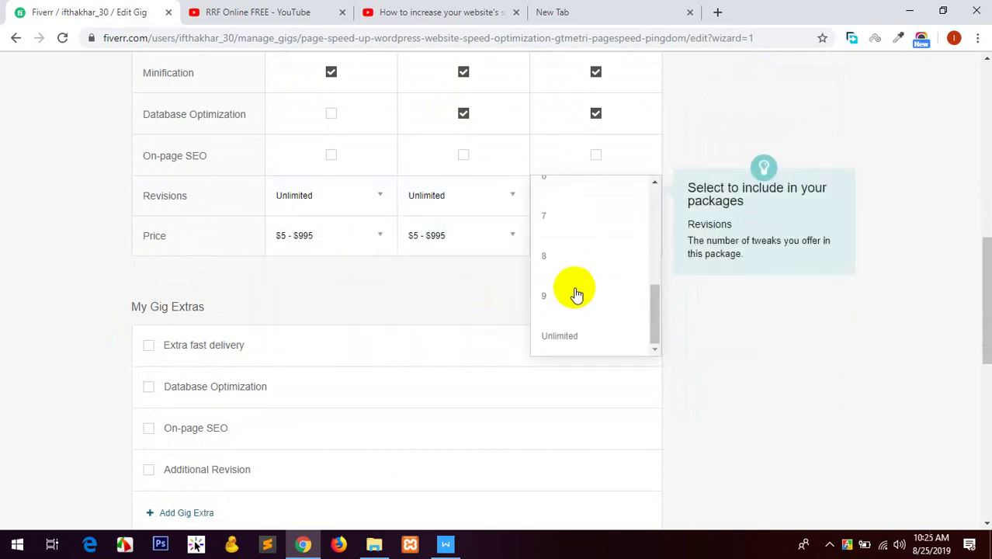
{"action": "left_click", "coordinate": [566, 332]}
- Look through the Speed up document's Premium and Description sections in WPS Writer, and return to the gig's packages in Chrome
{"action": "scroll", "coordinate": [78, 256], "scroll_direction": "up", "scroll_amount": 1}
{"action": "scroll", "coordinate": [4, 229], "scroll_direction": "up", "scroll_amount": 2}
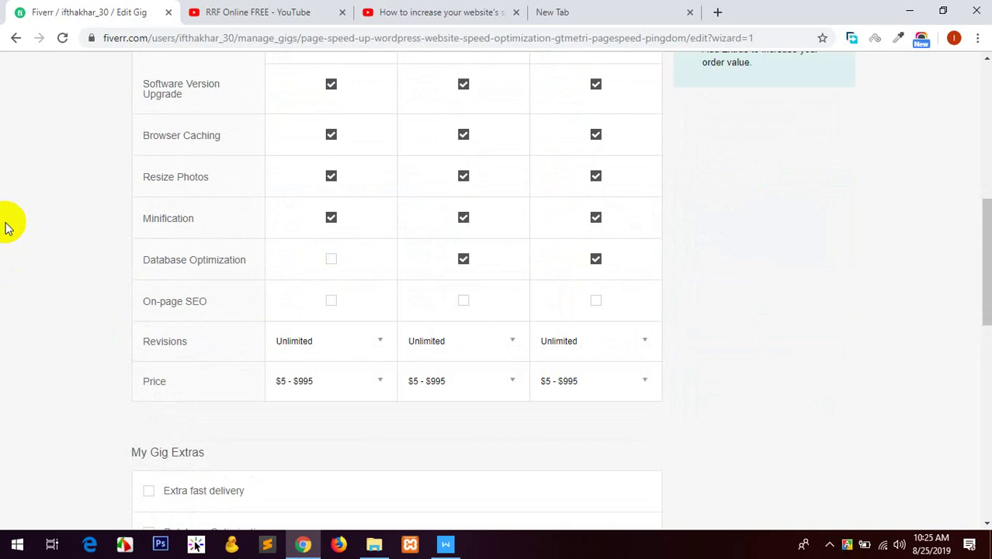
{"action": "left_click", "coordinate": [447, 542]}
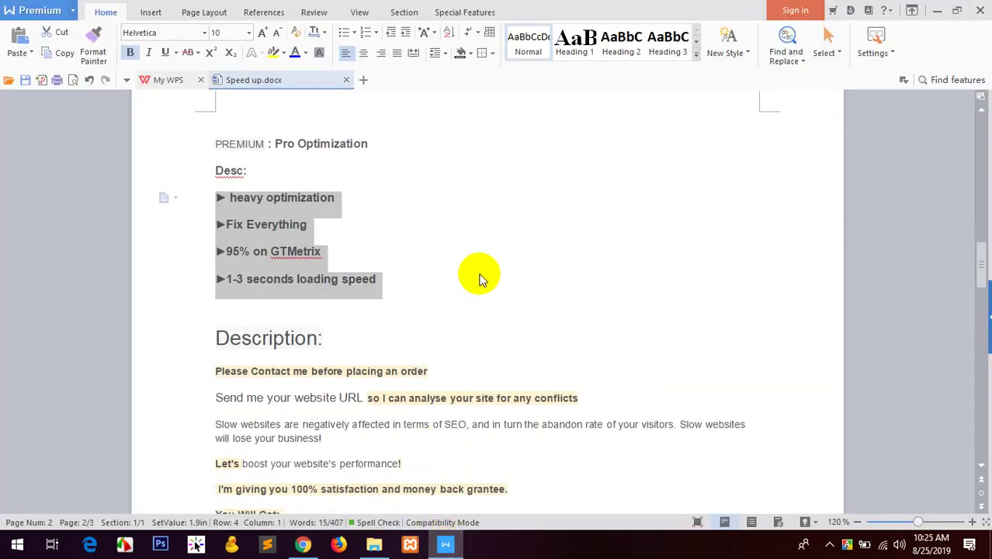
{"action": "scroll", "coordinate": [479, 278], "scroll_direction": "down", "scroll_amount": 3}
{"action": "scroll", "coordinate": [479, 278], "scroll_direction": "up", "scroll_amount": 20}
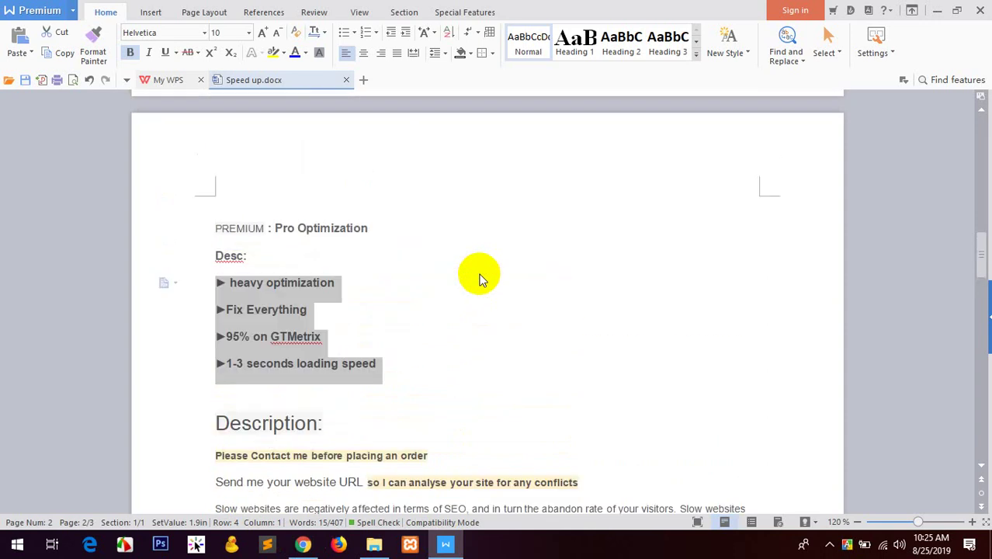
{"action": "scroll", "coordinate": [479, 278], "scroll_direction": "down", "scroll_amount": 20}
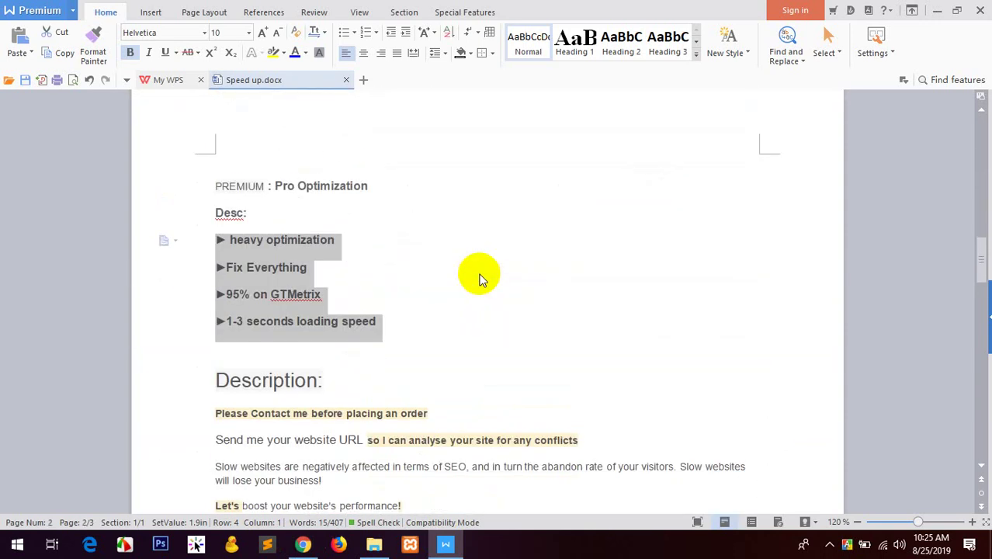
{"action": "left_click", "coordinate": [304, 543]}
{"action": "scroll", "coordinate": [10, 298], "scroll_direction": "up", "scroll_amount": 8}
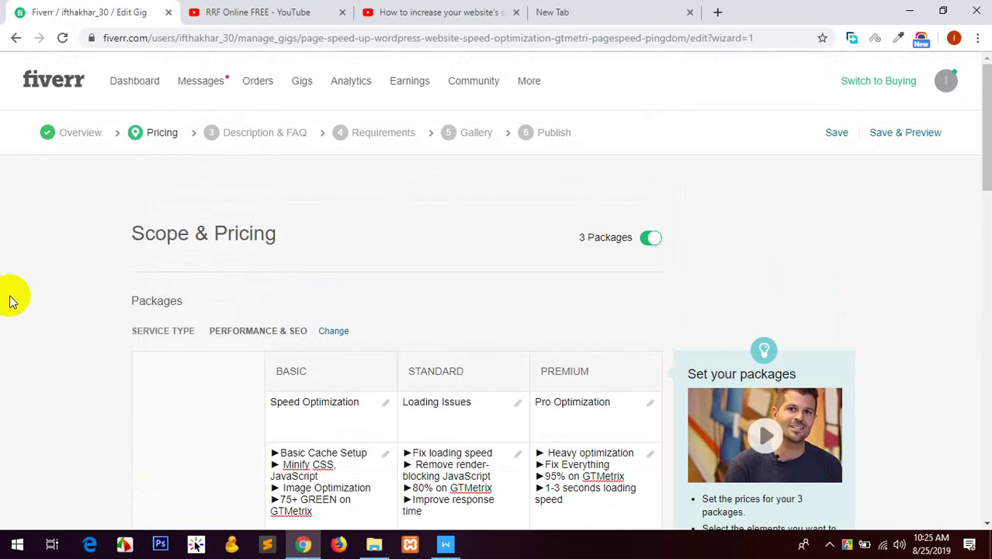
- Open fiverr.com in the empty browser tab, and return to the gig's Scope & Pricing page with a glance at the WPS Writer document
{"action": "left_click", "coordinate": [625, 9]}
{"action": "type", "text": "fiverr.com"}
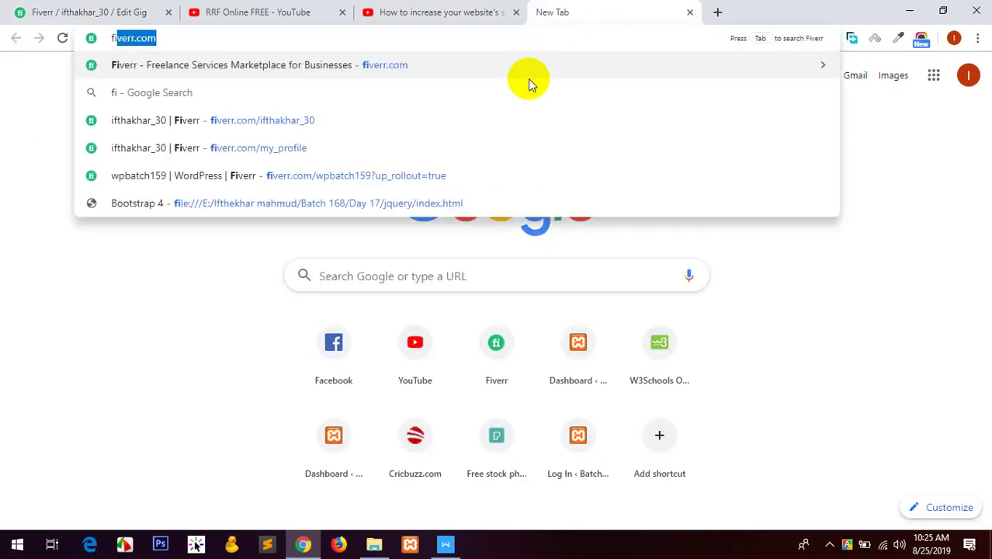
{"action": "key", "text": "Return"}
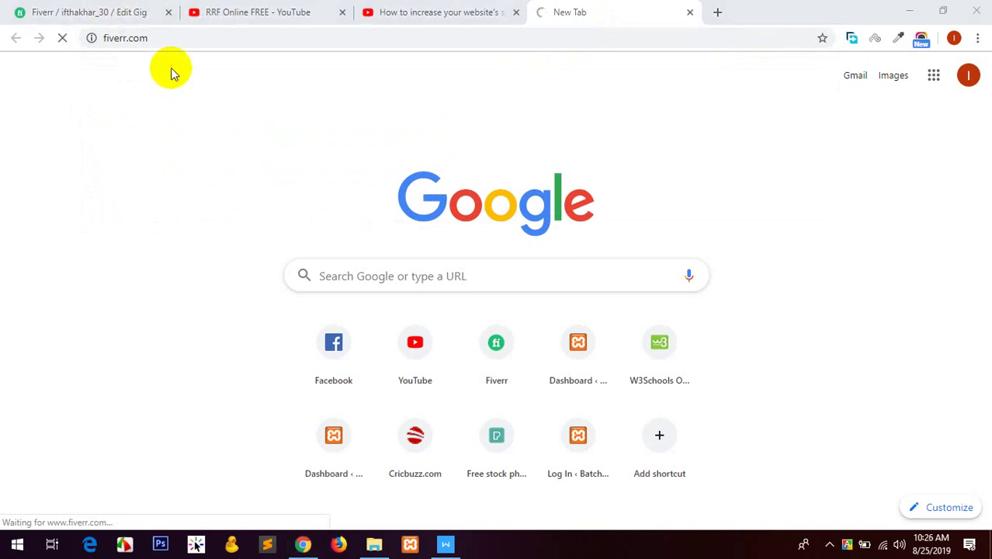
{"action": "left_click", "coordinate": [144, 11]}
{"action": "scroll", "coordinate": [247, 337], "scroll_direction": "down", "scroll_amount": 2}
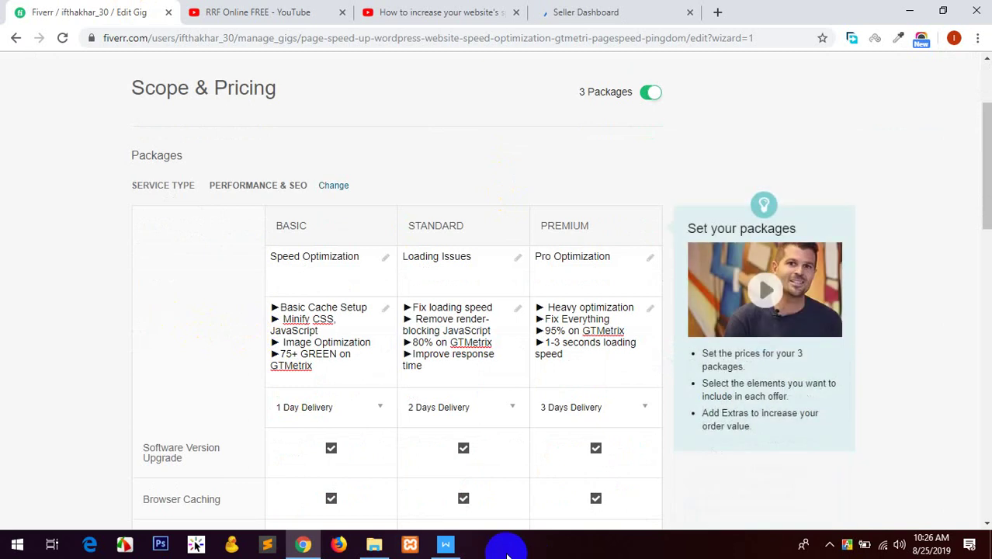
{"action": "left_click", "coordinate": [445, 543]}
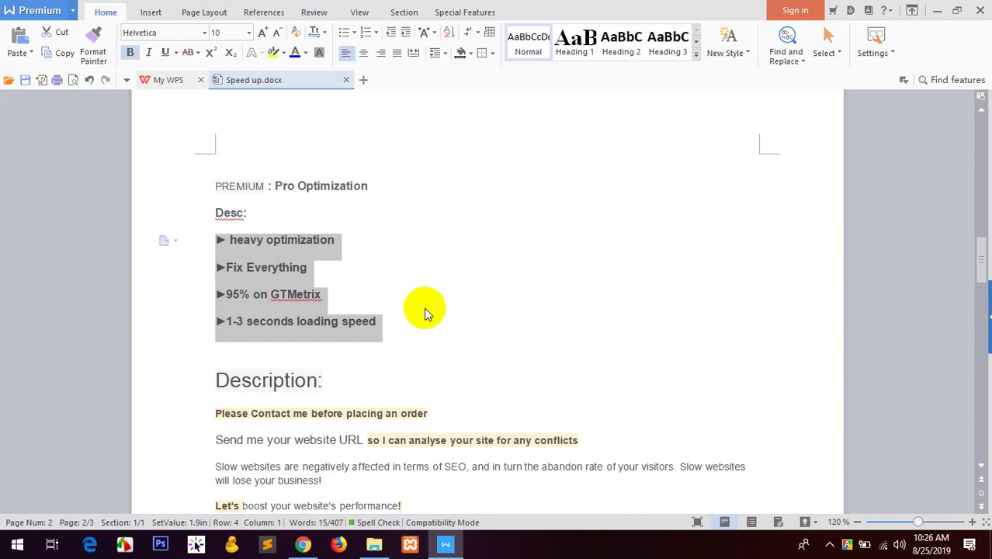
{"action": "left_click", "coordinate": [303, 545]}
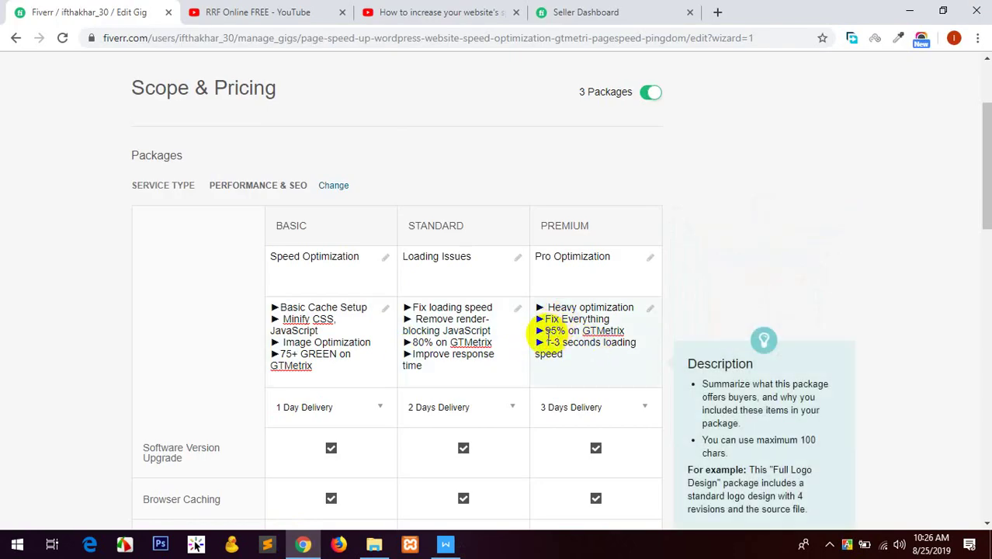
- Set the Basic package's price to $5
{"action": "scroll", "coordinate": [299, 392], "scroll_direction": "down", "scroll_amount": 7}
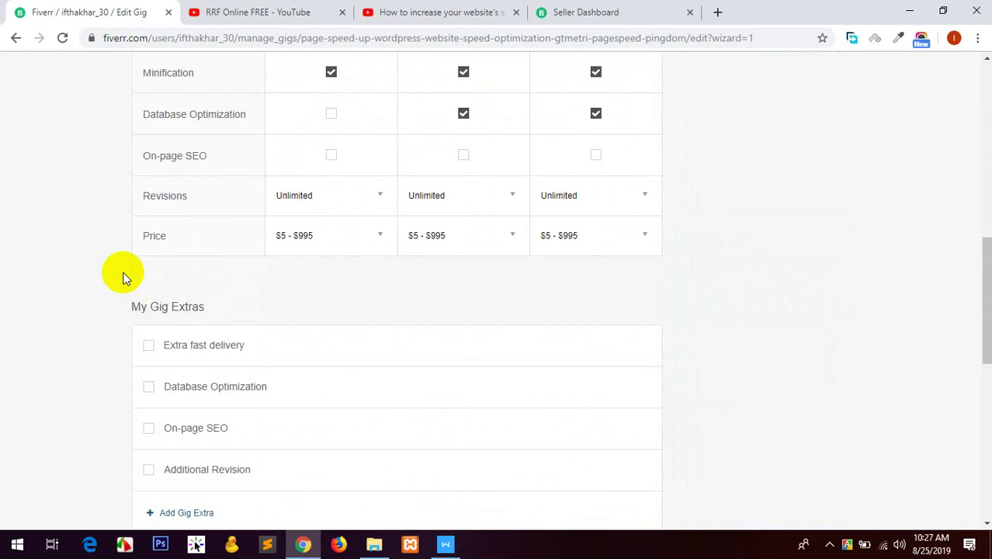
{"action": "mouse_move", "coordinate": [347, 244]}
{"action": "scroll", "coordinate": [347, 244], "scroll_direction": "up", "scroll_amount": 8}
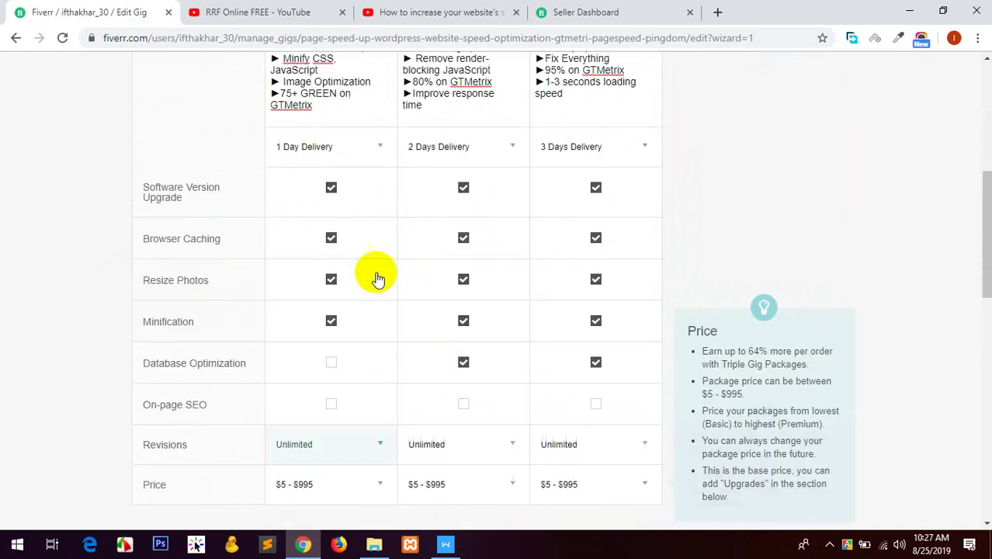
{"action": "scroll", "coordinate": [343, 277], "scroll_direction": "down", "scroll_amount": 3}
{"action": "scroll", "coordinate": [335, 302], "scroll_direction": "down", "scroll_amount": 4}
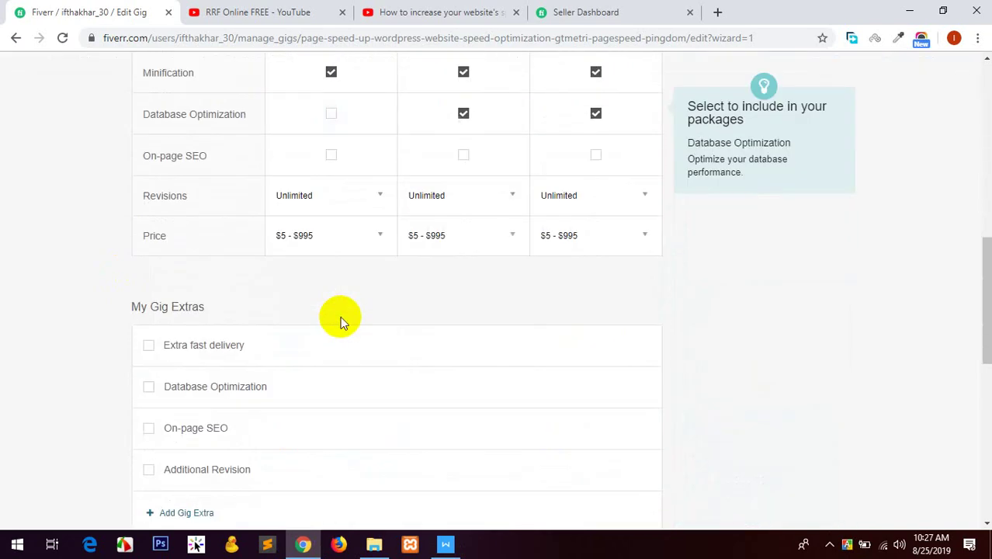
{"action": "left_click", "coordinate": [324, 246]}
{"action": "left_click", "coordinate": [284, 236]}
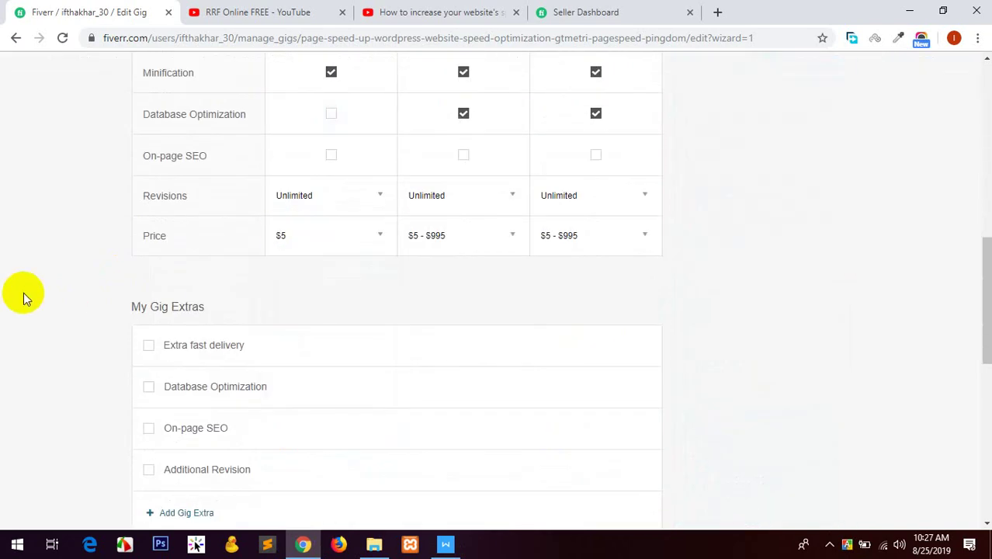
- Set the Standard package's price to $15
{"action": "scroll", "coordinate": [24, 297], "scroll_direction": "up", "scroll_amount": 7}
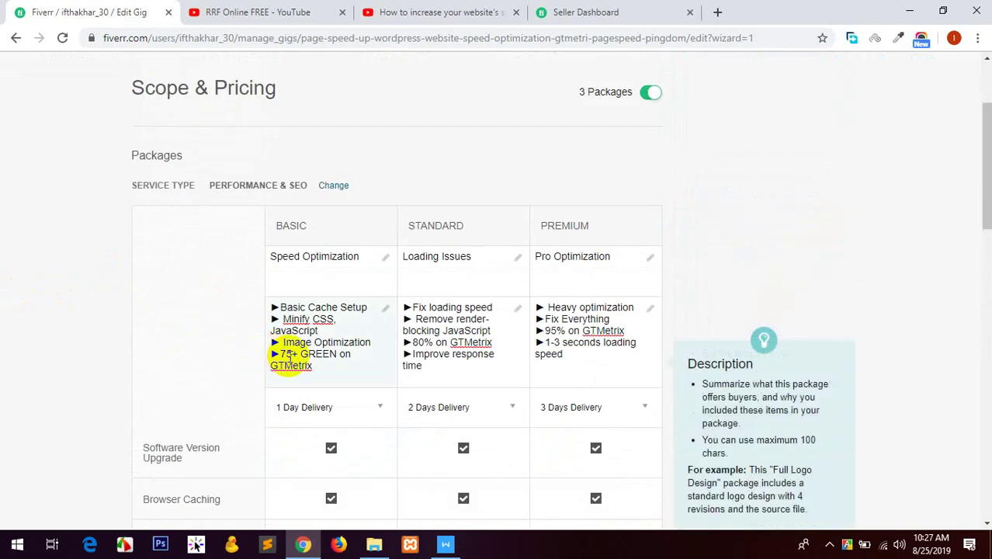
{"action": "scroll", "coordinate": [504, 318], "scroll_direction": "down", "scroll_amount": 6}
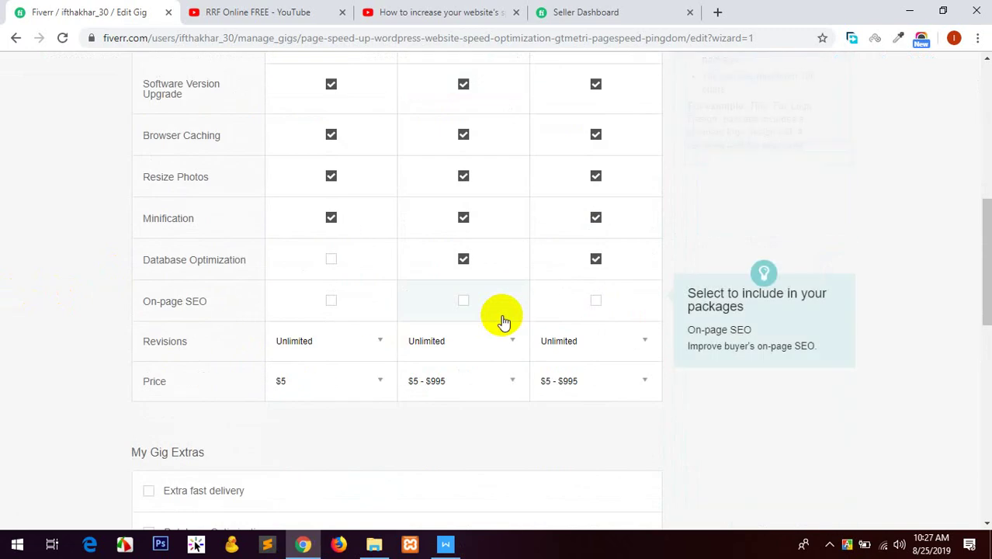
{"action": "left_click", "coordinate": [460, 247]}
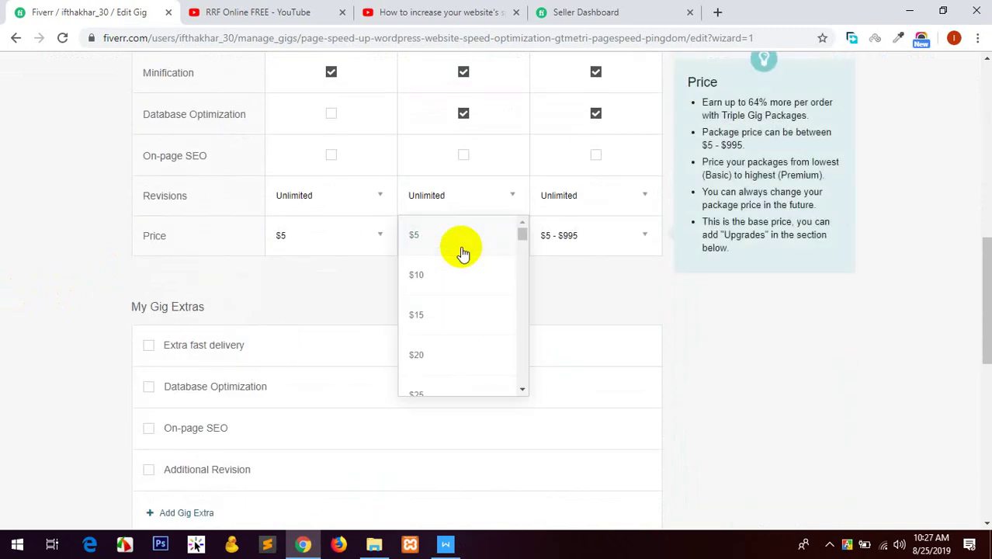
{"action": "left_click", "coordinate": [444, 330]}
- Set the Premium package's price to $25 and review the three packages
{"action": "scroll", "coordinate": [693, 293], "scroll_direction": "up", "scroll_amount": 5}
{"action": "scroll", "coordinate": [602, 248], "scroll_direction": "down", "scroll_amount": 6}
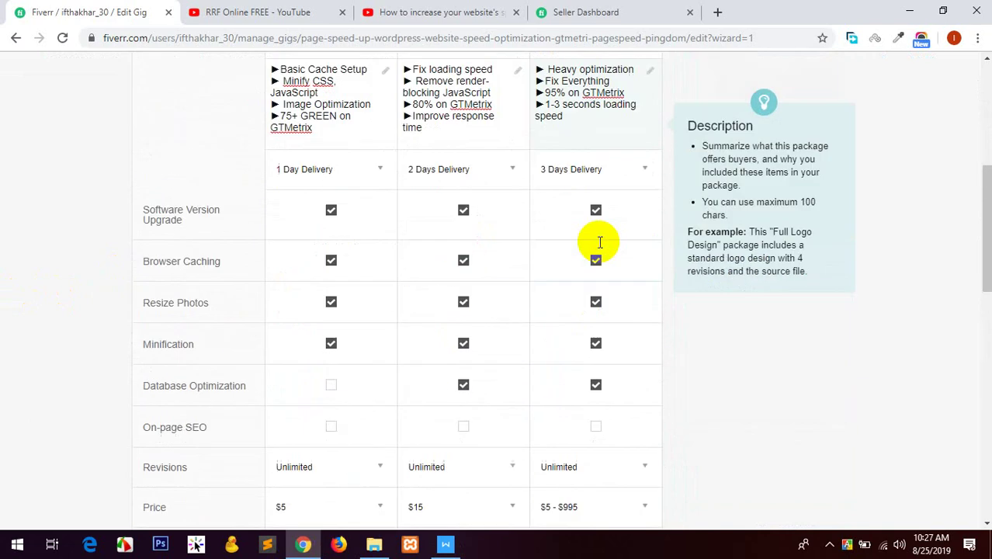
{"action": "left_click", "coordinate": [604, 163]}
{"action": "scroll", "coordinate": [580, 231], "scroll_direction": "down", "scroll_amount": 1}
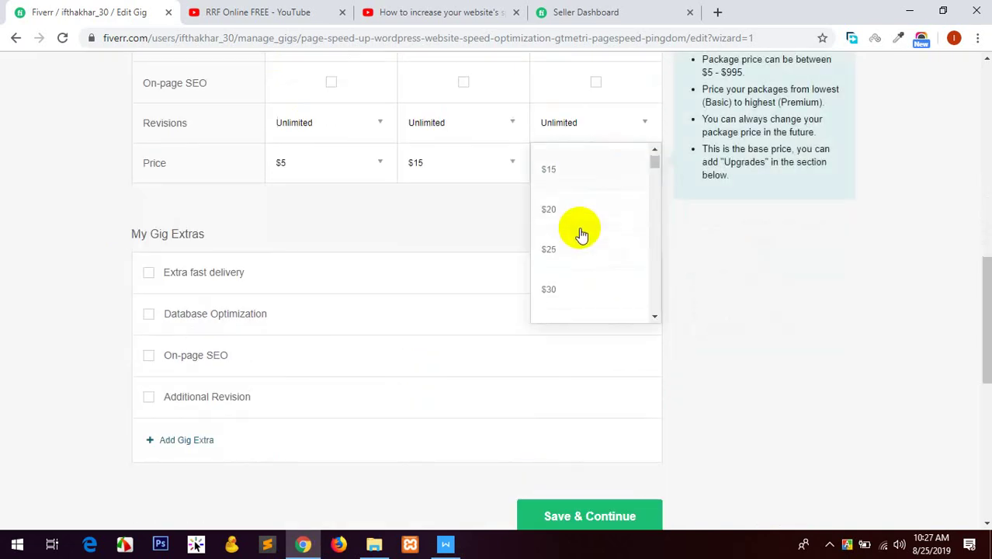
{"action": "left_click", "coordinate": [531, 252]}
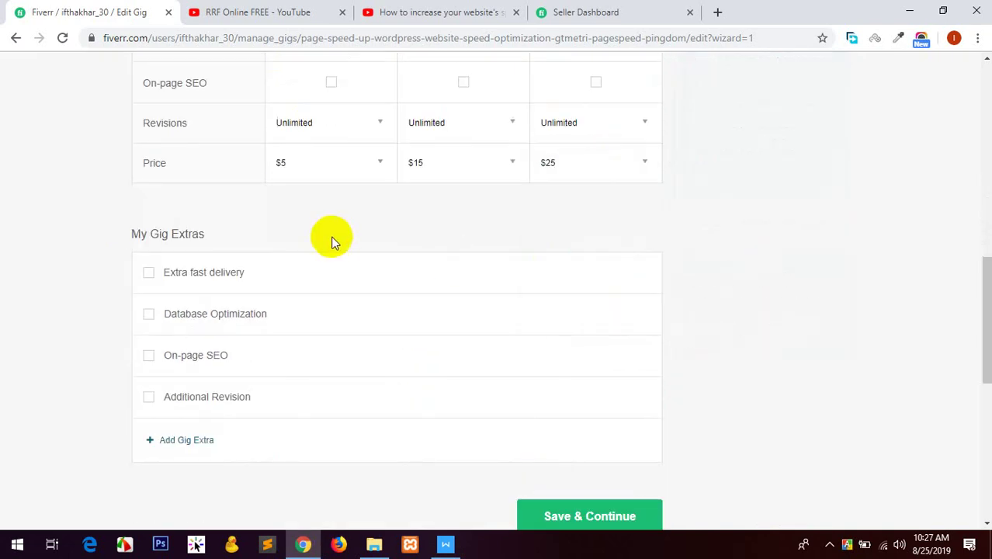
{"action": "scroll", "coordinate": [597, 233], "scroll_direction": "up", "scroll_amount": 6}
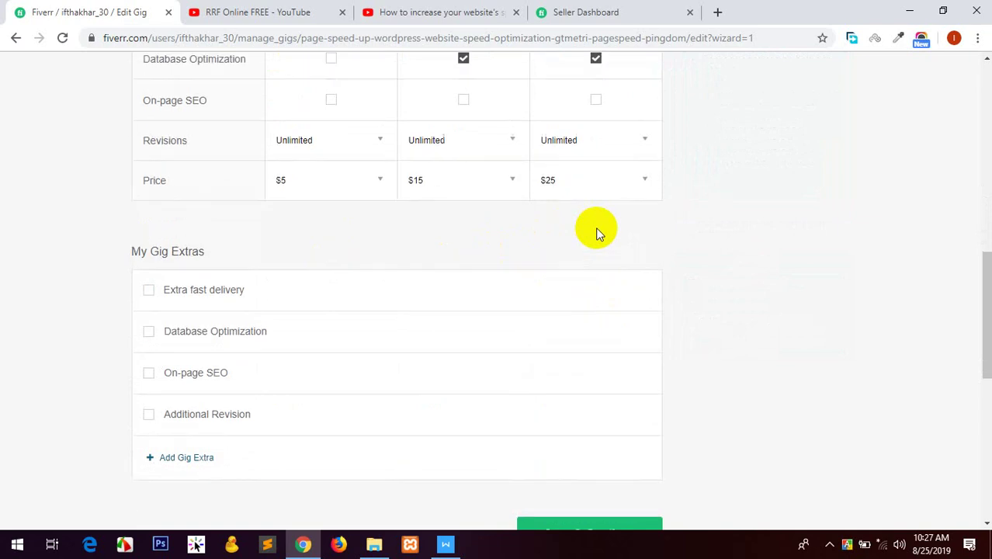
{"action": "scroll", "coordinate": [213, 202], "scroll_direction": "up", "scroll_amount": 3}
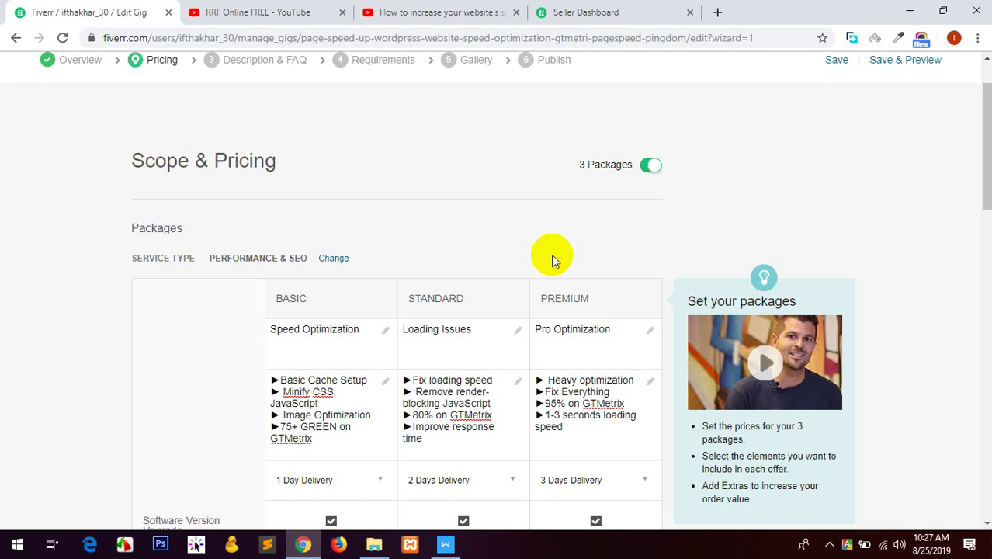
{"action": "scroll", "coordinate": [551, 254], "scroll_direction": "up", "scroll_amount": 1}
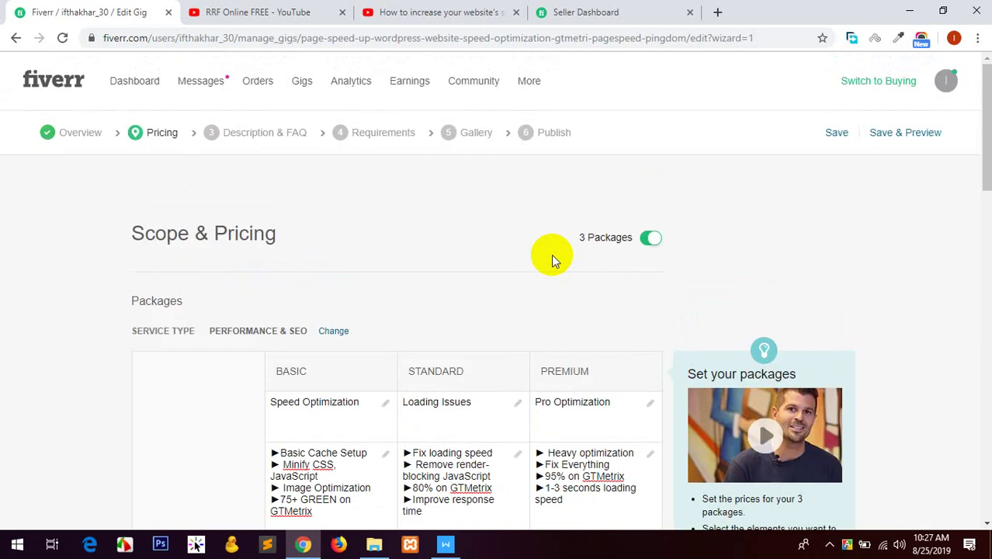
- Search Google for "lms" in a new browser tab and look through the results
{"action": "left_click", "coordinate": [717, 11]}
{"action": "type", "text": "lms"}
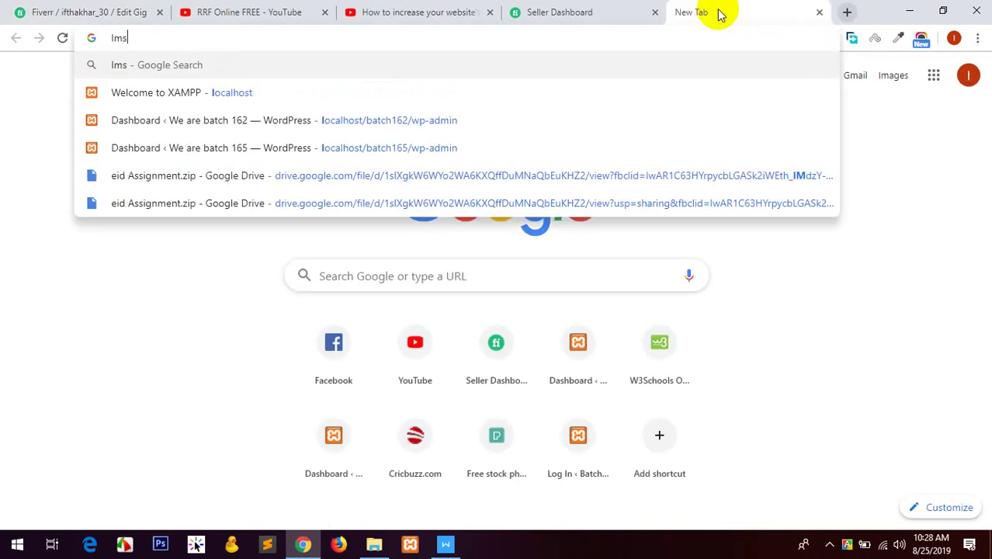
{"action": "key", "text": "Return"}
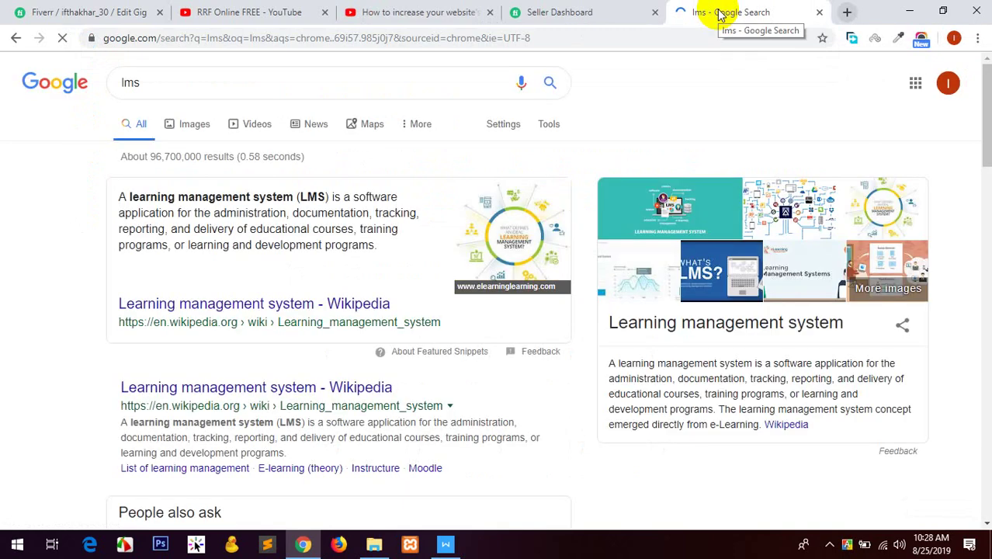
{"action": "scroll", "coordinate": [417, 280], "scroll_direction": "down", "scroll_amount": 4}
{"action": "scroll", "coordinate": [40, 250], "scroll_direction": "down", "scroll_amount": 4}
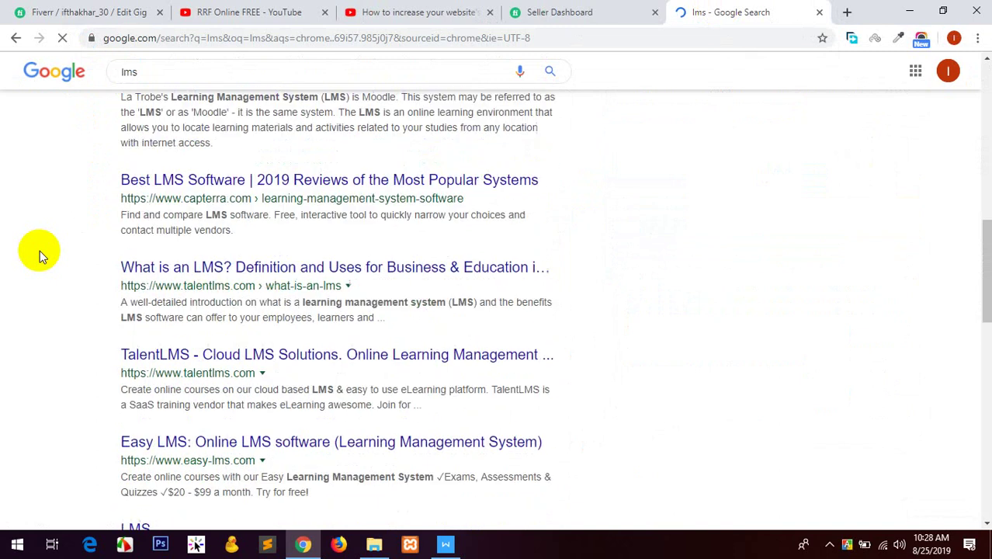
- Search Google for "tutor lms" and open Themeum's Tutor LMS plugin page in a separate tab
{"action": "double_click", "coordinate": [174, 82]}
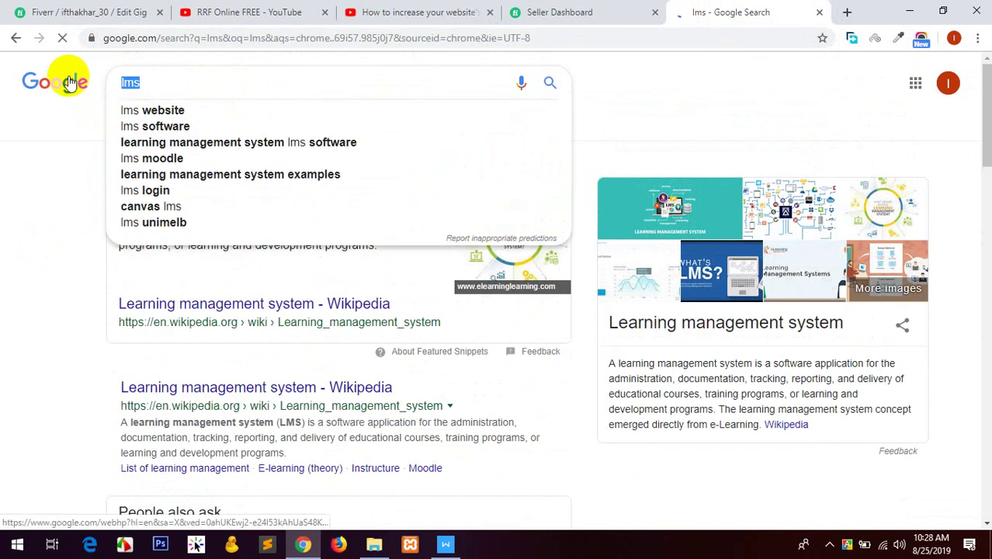
{"action": "type", "text": "tu"}
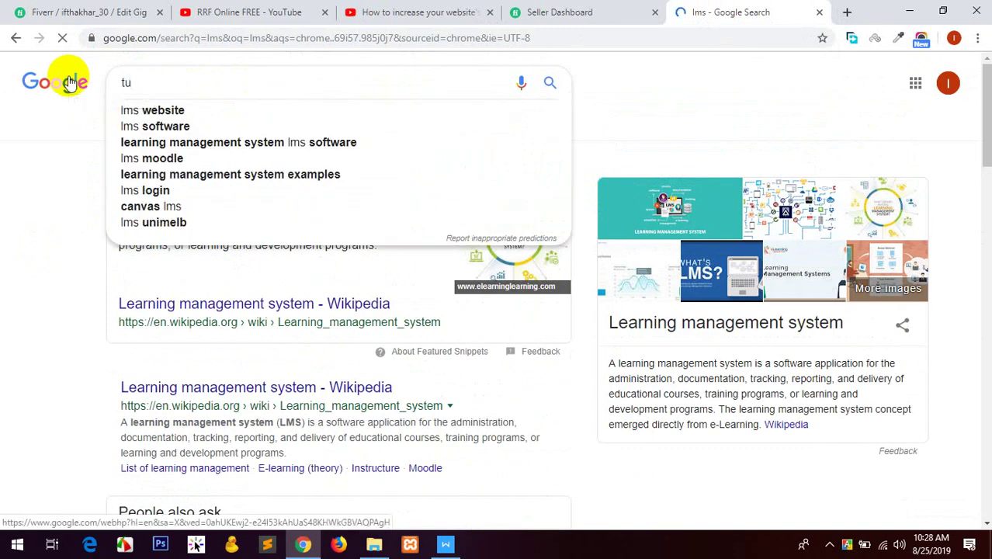
{"action": "type", "text": "tor lms"}
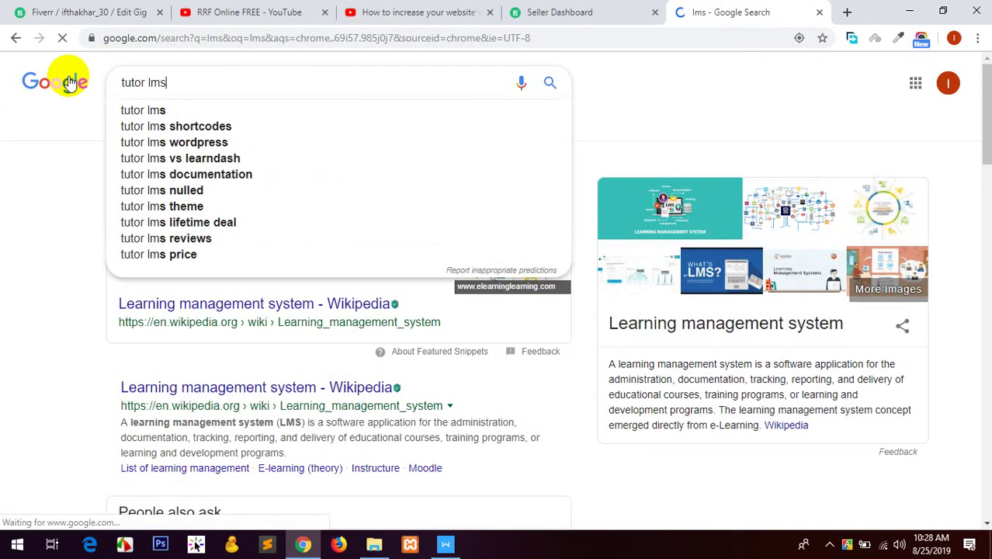
{"action": "key", "text": "Return"}
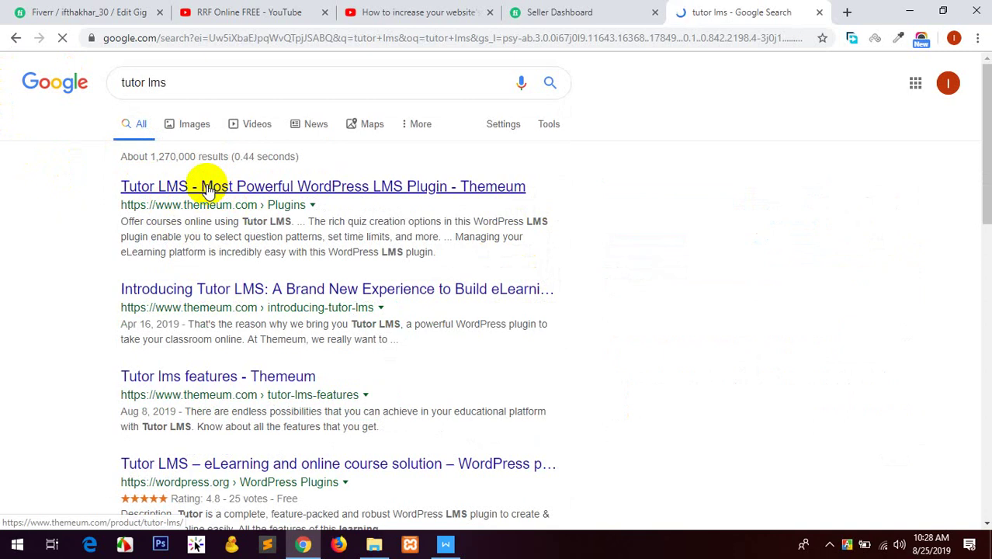
{"action": "middle_click", "coordinate": [208, 190]}
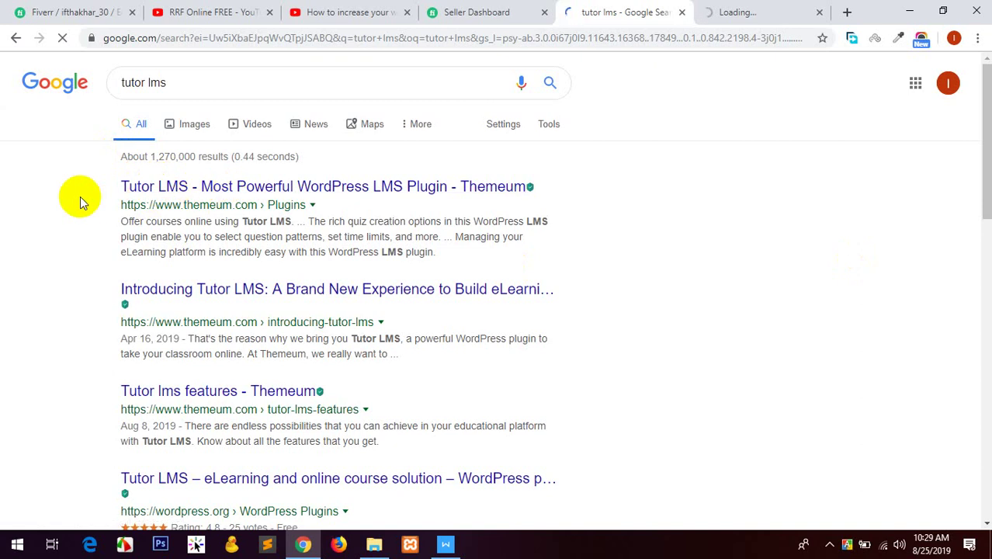
{"action": "scroll", "coordinate": [71, 194], "scroll_direction": "down", "scroll_amount": 3}
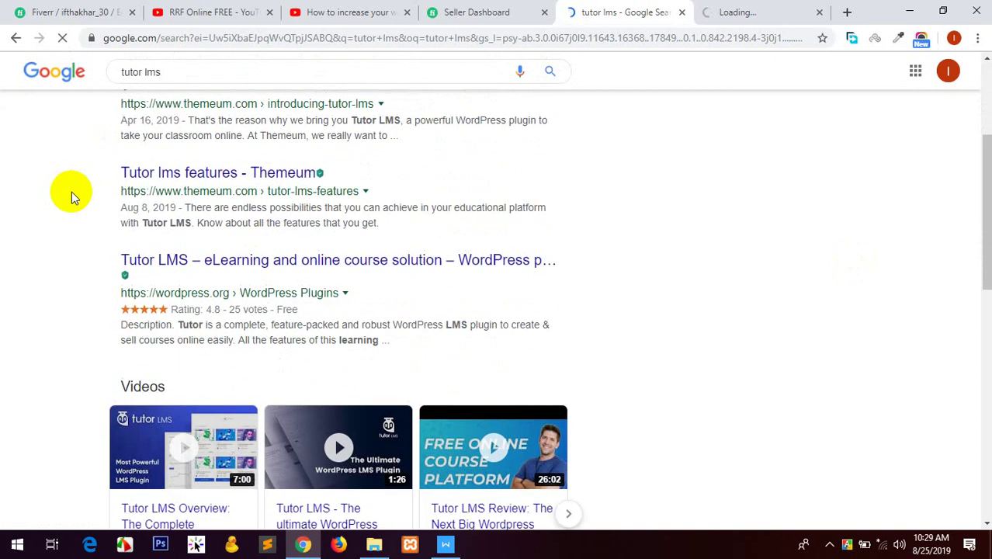
{"action": "scroll", "coordinate": [71, 192], "scroll_direction": "up", "scroll_amount": 3}
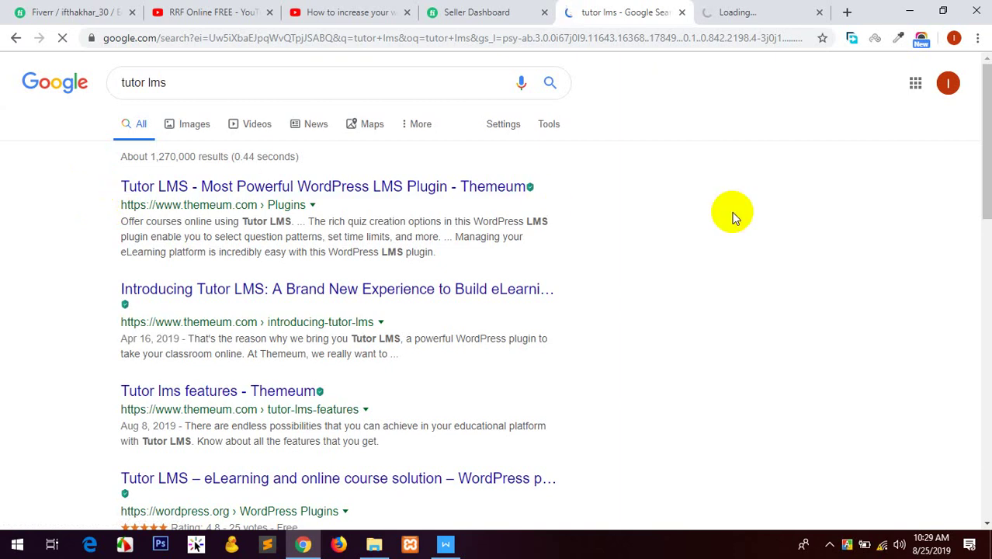
{"action": "key", "text": "ctrl+Tab"}
- Examine the Tutor LMS page's feature sections and the Basic versus Pro plan comparison table
{"action": "mouse_move", "coordinate": [496, 90]}
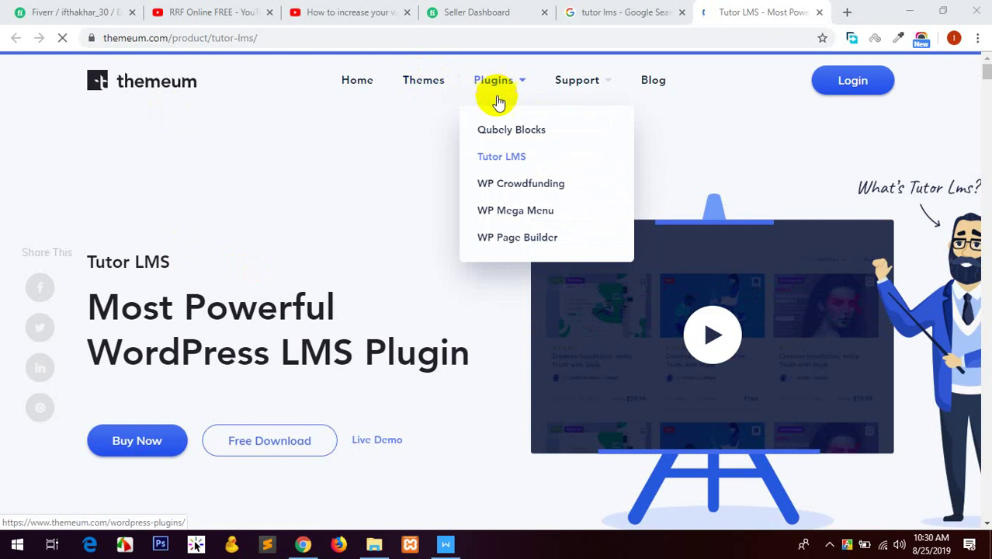
{"action": "scroll", "coordinate": [540, 257], "scroll_direction": "down", "scroll_amount": 7}
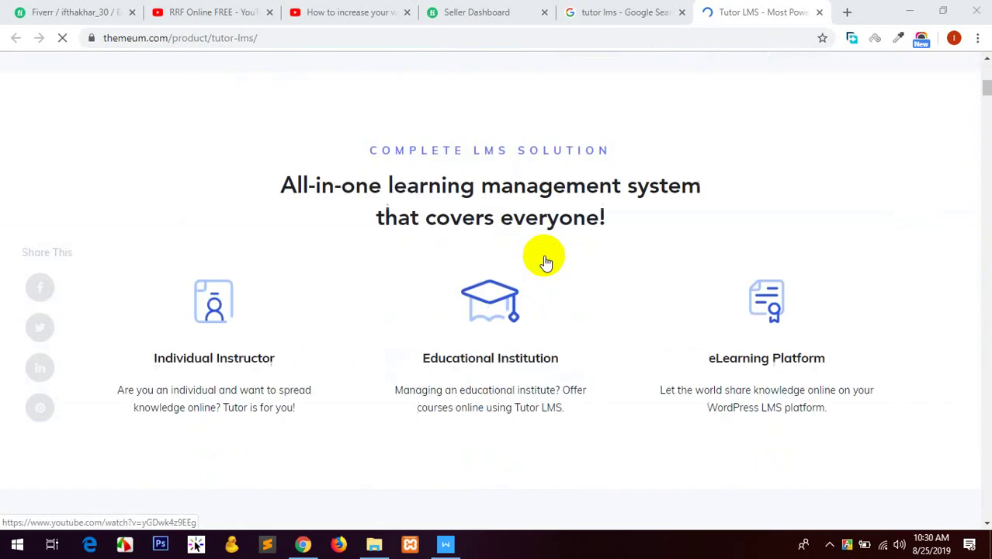
{"action": "scroll", "coordinate": [516, 268], "scroll_direction": "up", "scroll_amount": 4}
{"action": "scroll", "coordinate": [516, 268], "scroll_direction": "up", "scroll_amount": 2}
{"action": "scroll", "coordinate": [563, 293], "scroll_direction": "down", "scroll_amount": 7}
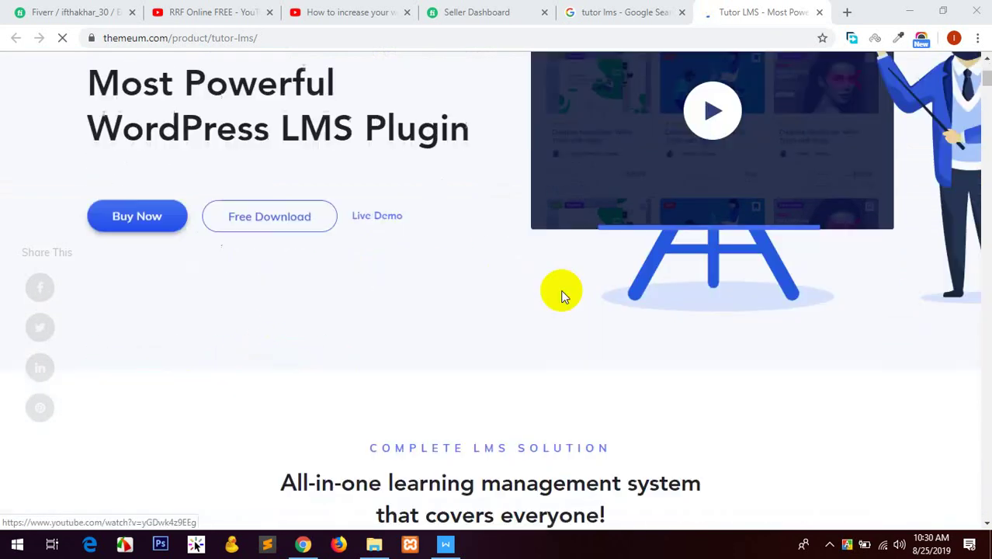
{"action": "scroll", "coordinate": [571, 291], "scroll_direction": "down", "scroll_amount": 15}
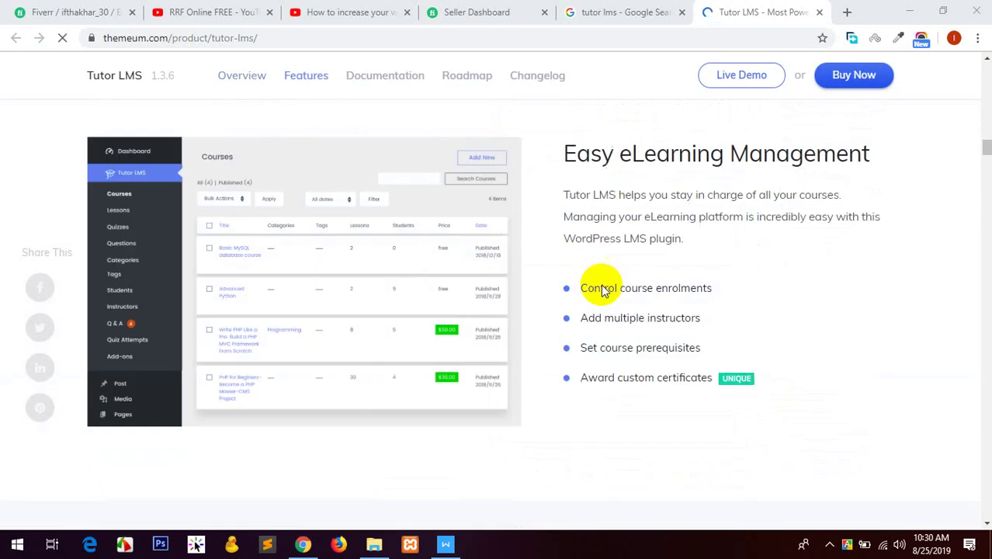
{"action": "scroll", "coordinate": [602, 277], "scroll_direction": "down", "scroll_amount": 15}
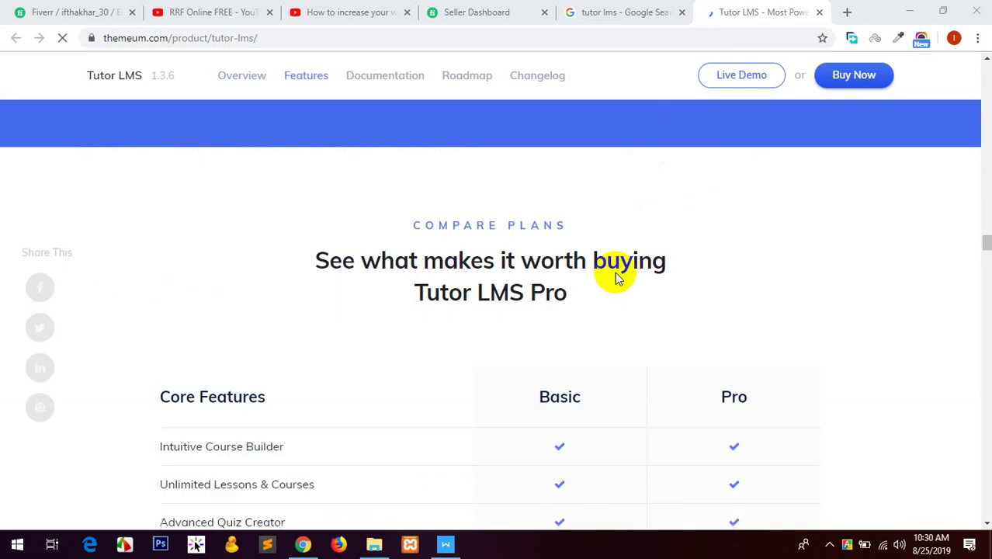
{"action": "scroll", "coordinate": [543, 277], "scroll_direction": "down", "scroll_amount": 5}
{"action": "scroll", "coordinate": [450, 283], "scroll_direction": "up", "scroll_amount": 2}
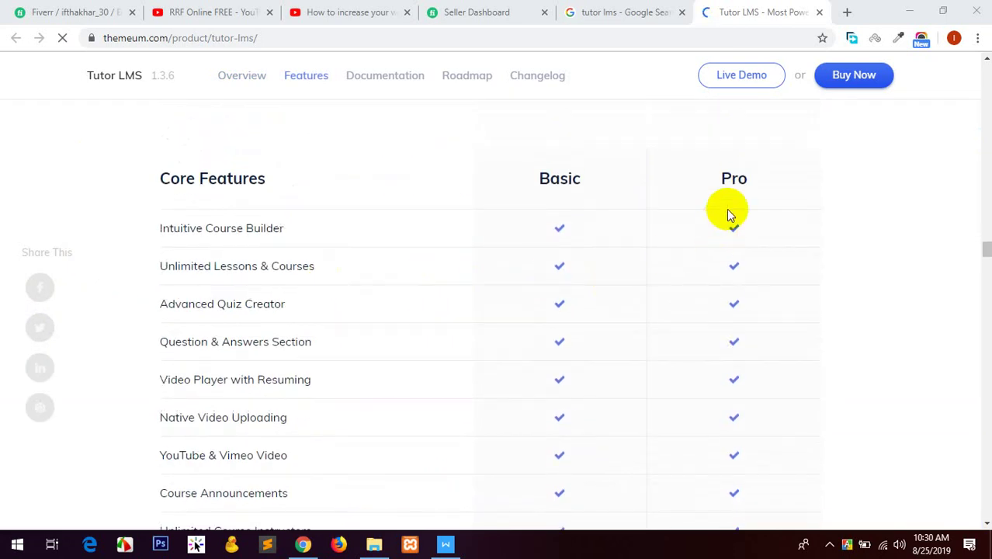
{"action": "scroll", "coordinate": [570, 284], "scroll_direction": "down", "scroll_amount": 10}
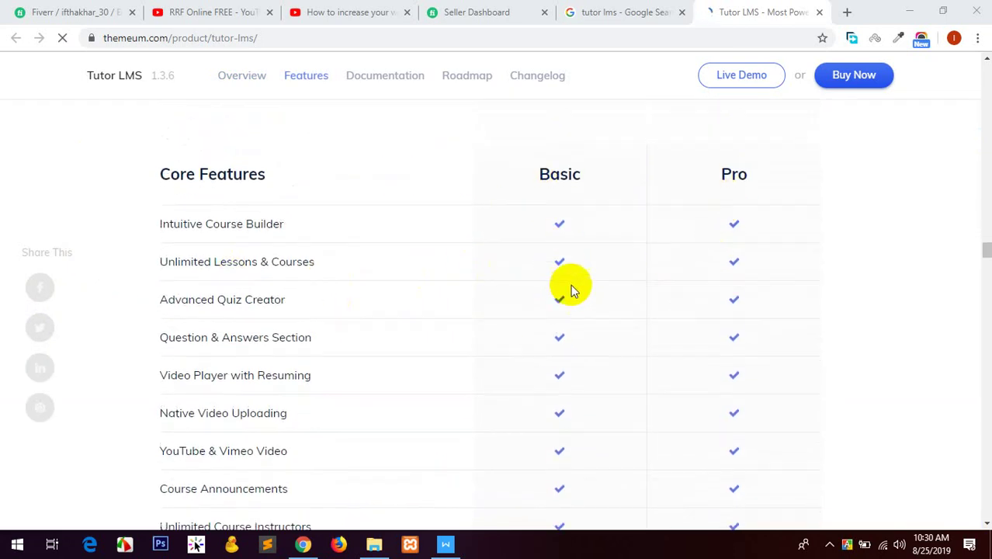
{"action": "scroll", "coordinate": [586, 299], "scroll_direction": "down", "scroll_amount": 2}
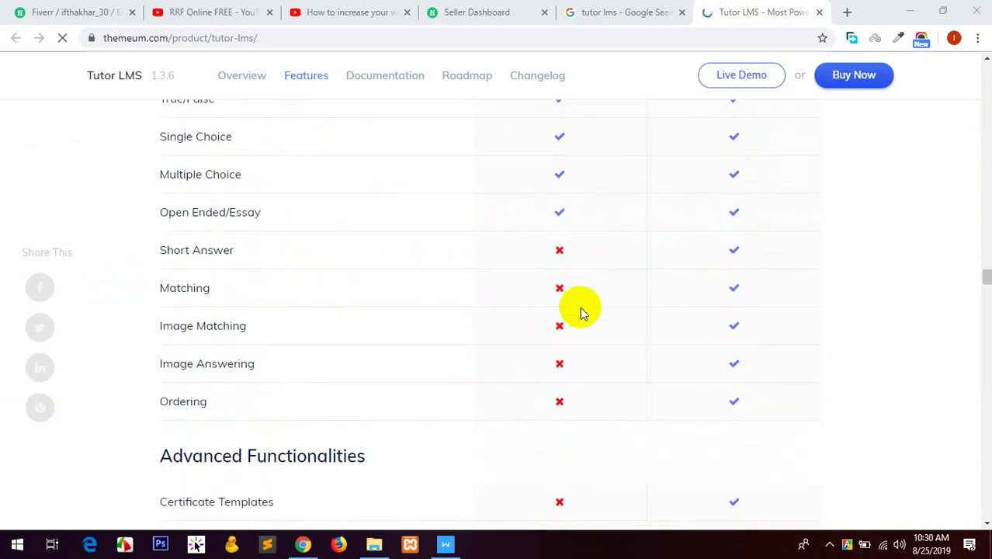
{"action": "left_click_drag", "start_coordinate": [551, 256], "coordinate": [576, 406]}
{"action": "scroll", "coordinate": [580, 350], "scroll_direction": "down", "scroll_amount": 8}
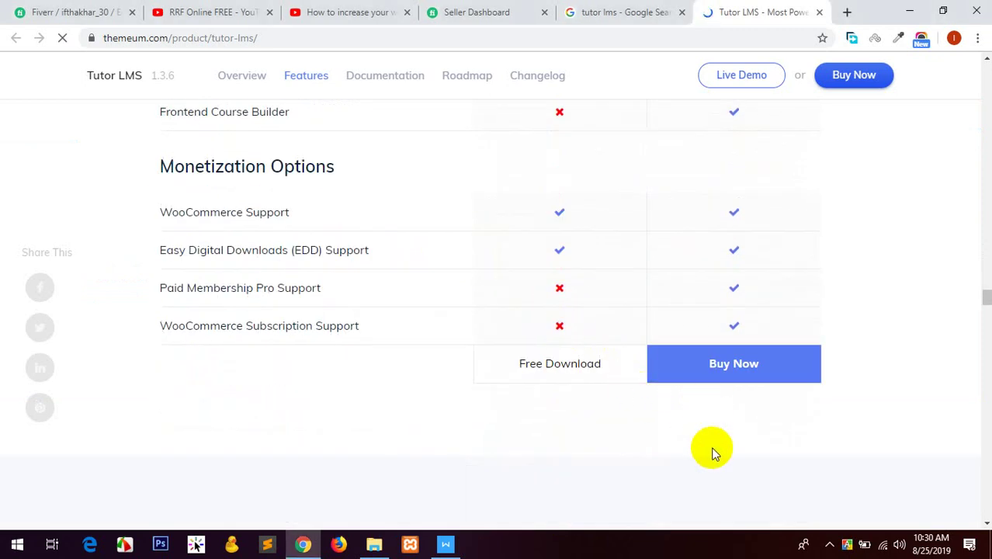
- Examine the annual prices of the Single License, 5 License Pack and Unlimited Licenses plans
{"action": "scroll", "coordinate": [732, 377], "scroll_direction": "down", "scroll_amount": 10}
{"action": "scroll", "coordinate": [394, 326], "scroll_direction": "down", "scroll_amount": 3}
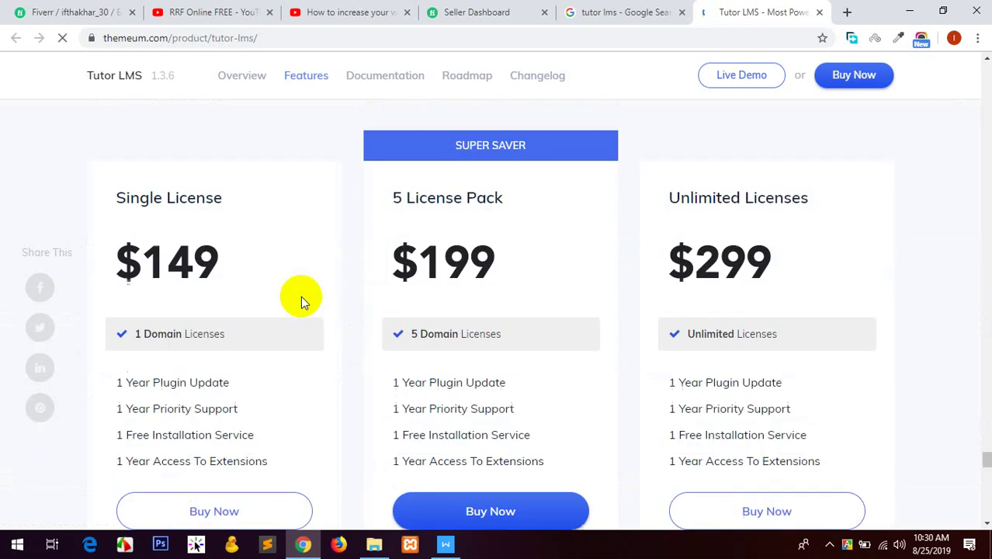
{"action": "left_click_drag", "start_coordinate": [128, 264], "coordinate": [222, 269]}
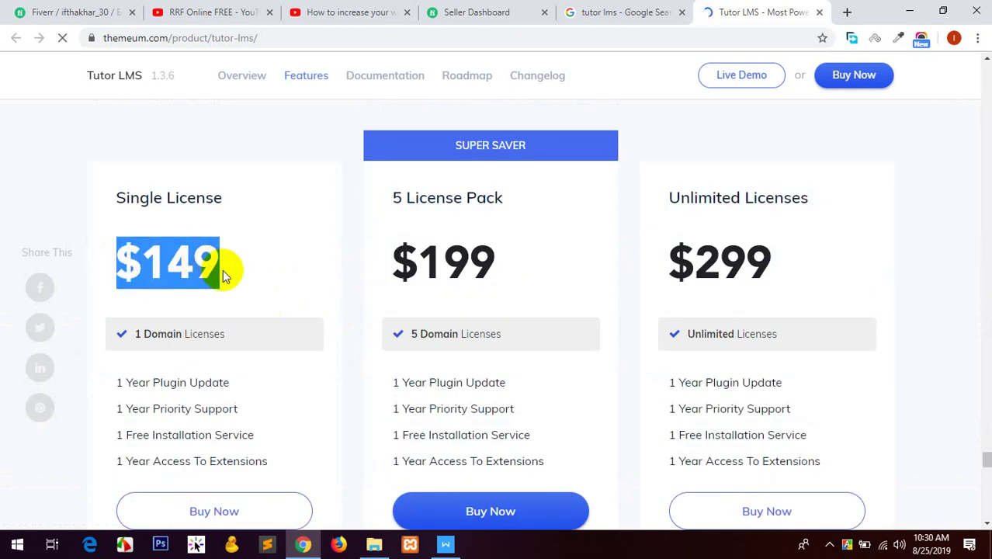
{"action": "left_click", "coordinate": [224, 271]}
{"action": "left_click_drag", "start_coordinate": [390, 265], "coordinate": [496, 268]}
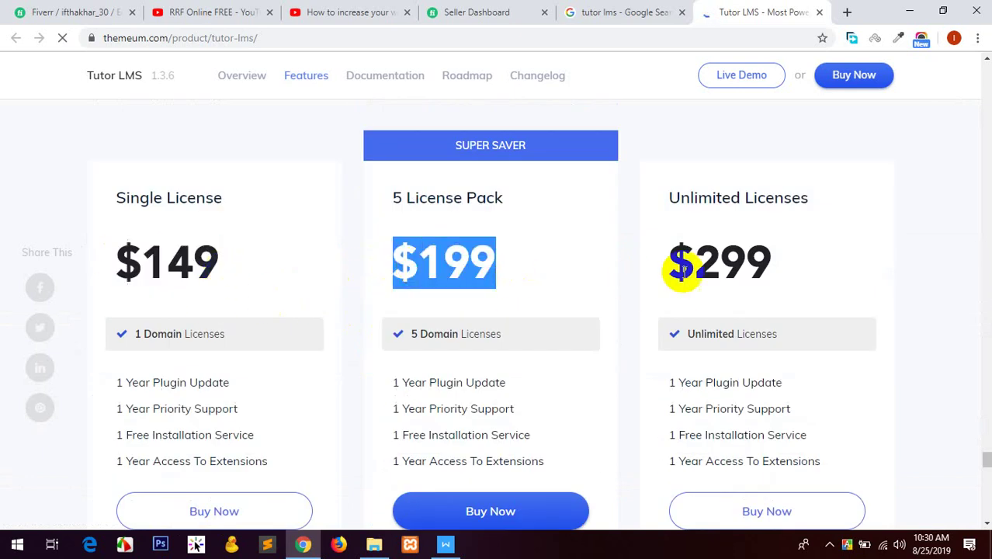
{"action": "left_click_drag", "start_coordinate": [682, 270], "coordinate": [761, 270]}
{"action": "left_click", "coordinate": [795, 288]}
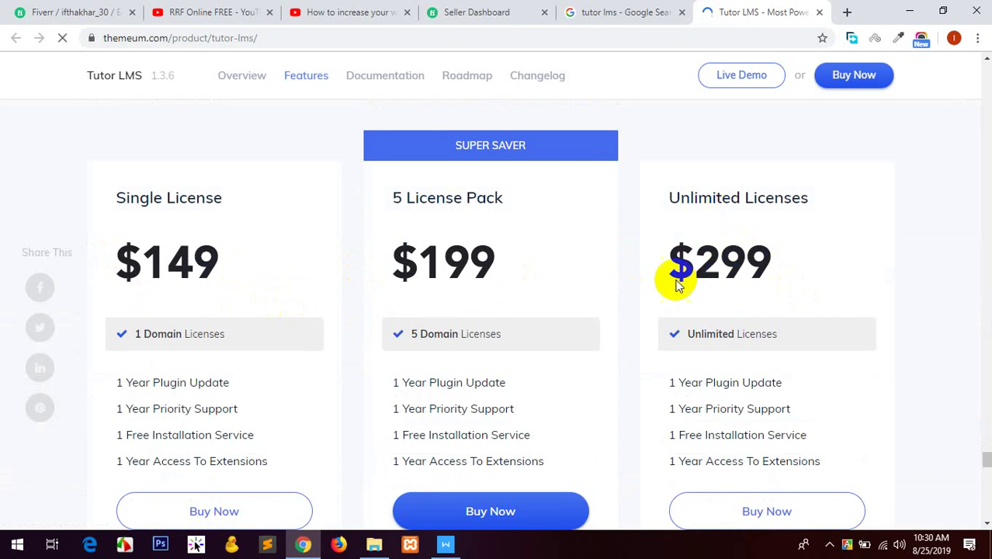
{"action": "double_click", "coordinate": [458, 265]}
{"action": "left_click_drag", "start_coordinate": [225, 267], "coordinate": [333, 277]}
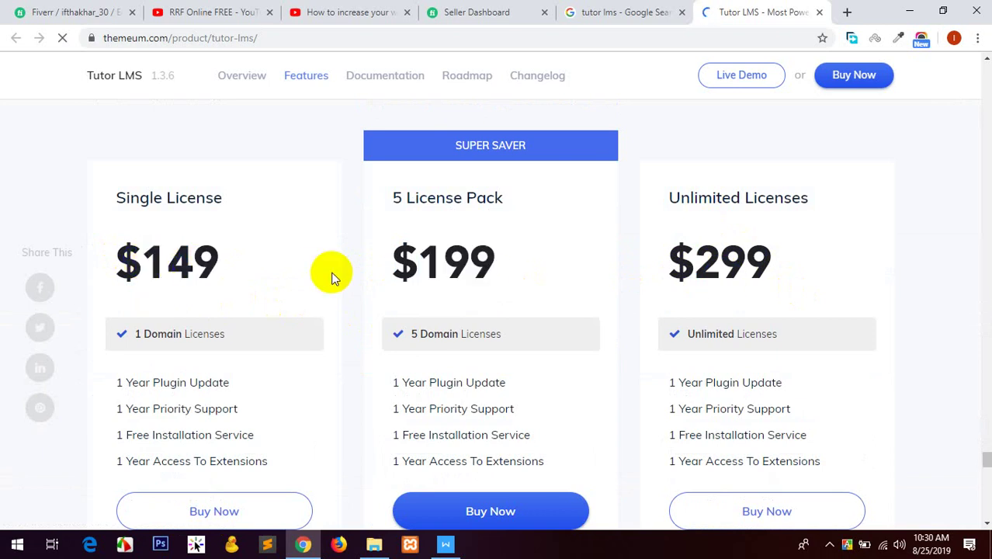
- Switch the pricing plans from Annual to Lifetime and look over the three license plans' prices
{"action": "scroll", "coordinate": [416, 316], "scroll_direction": "up", "scroll_amount": 5}
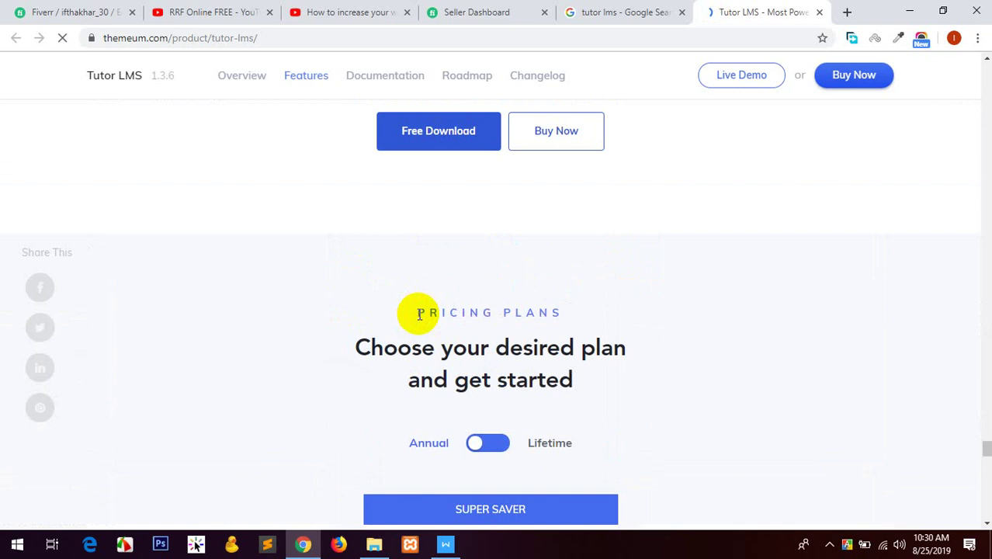
{"action": "left_click", "coordinate": [543, 447]}
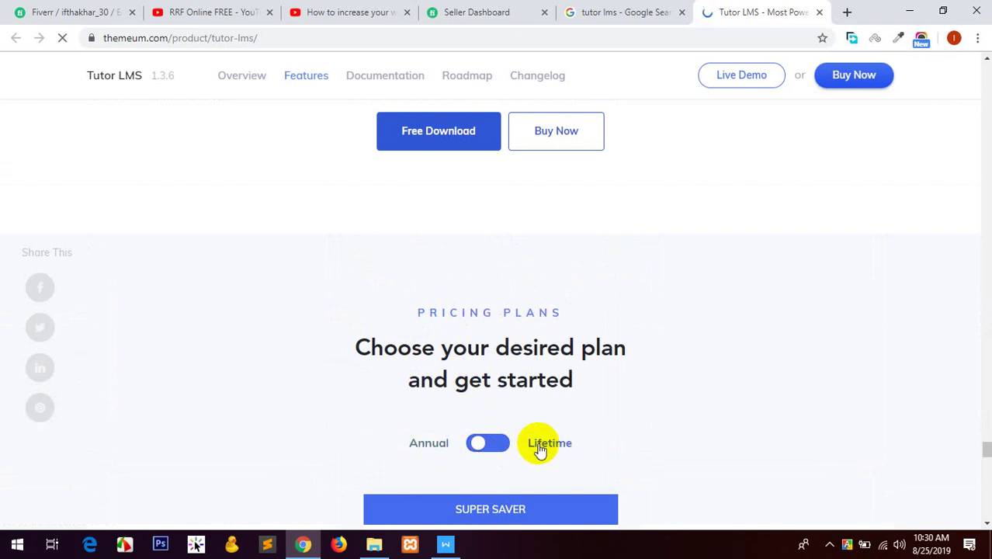
{"action": "scroll", "coordinate": [528, 451], "scroll_direction": "down", "scroll_amount": 5}
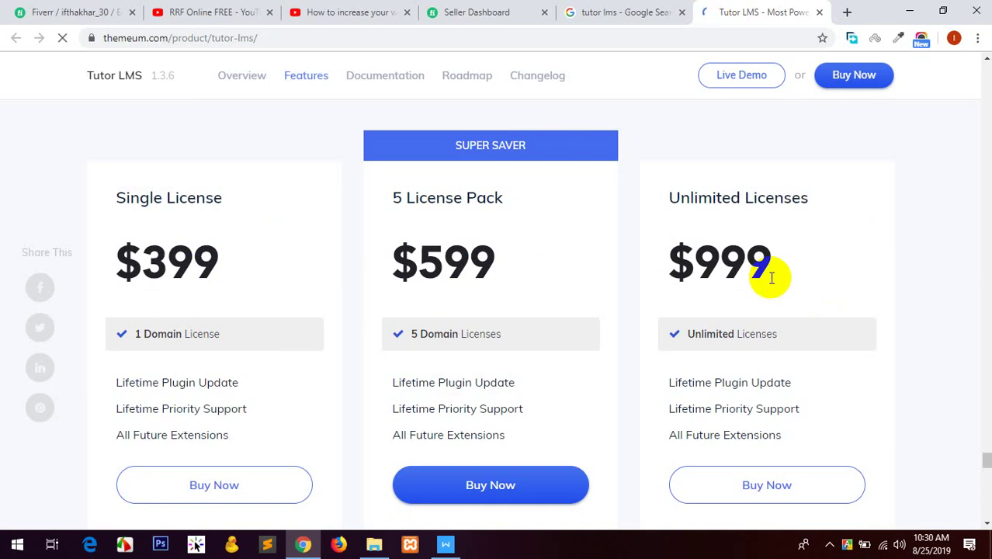
{"action": "scroll", "coordinate": [371, 255], "scroll_direction": "up", "scroll_amount": 4}
{"action": "scroll", "coordinate": [279, 236], "scroll_direction": "down", "scroll_amount": 10}
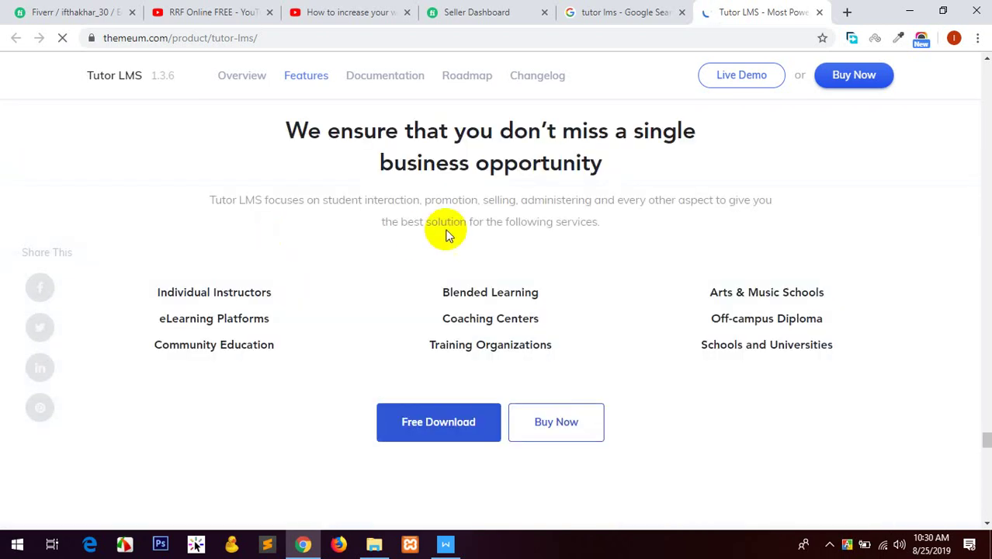
{"action": "scroll", "coordinate": [295, 238], "scroll_direction": "down", "scroll_amount": 3}
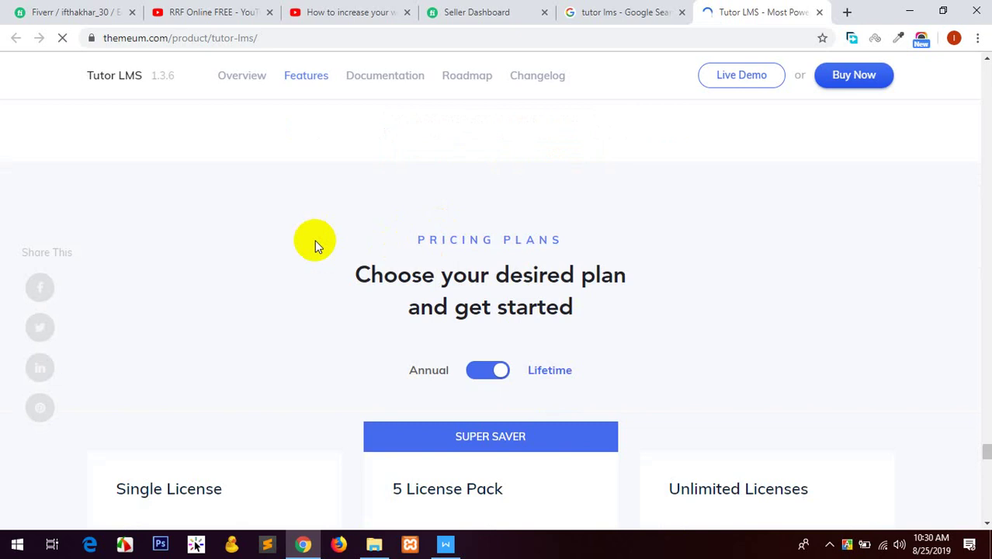
- Compare the lifetime prices of the Single License and 5 License Pack plans on the Tutor LMS page
{"action": "scroll", "coordinate": [315, 246], "scroll_direction": "down", "scroll_amount": 5}
{"action": "scroll", "coordinate": [324, 251], "scroll_direction": "up", "scroll_amount": 3}
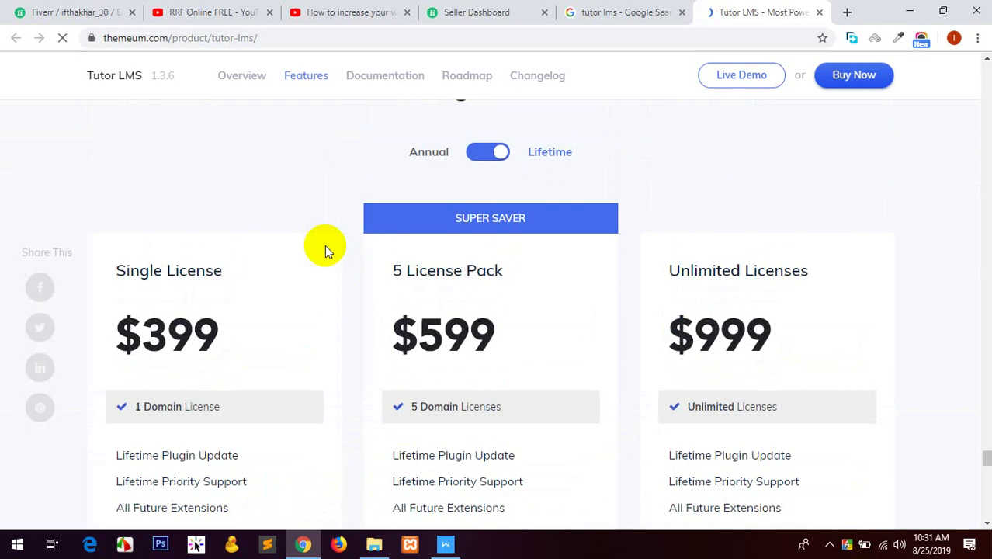
{"action": "left_click_drag", "start_coordinate": [193, 333], "coordinate": [405, 347]}
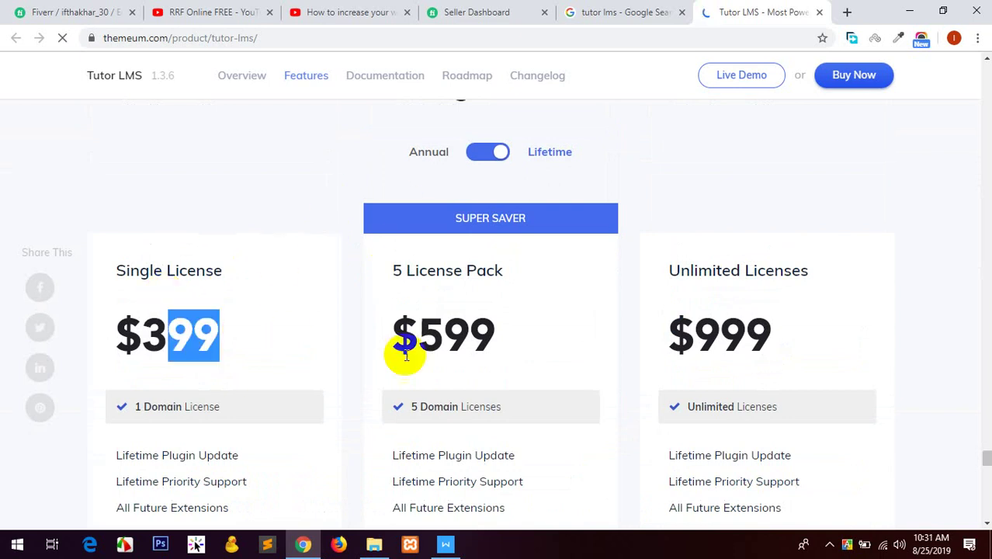
{"action": "left_click", "coordinate": [522, 345]}
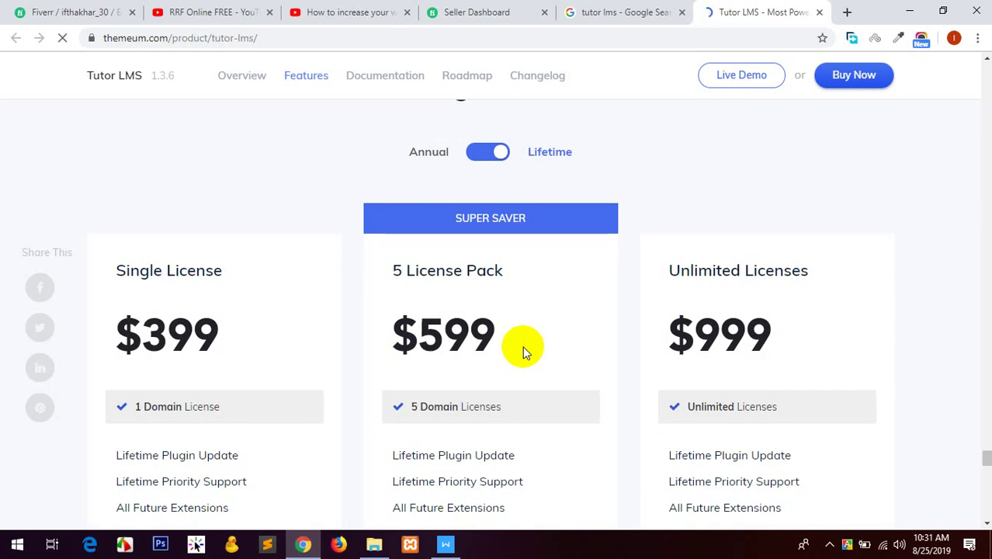
{"action": "left_click_drag", "start_coordinate": [141, 335], "coordinate": [277, 350]}
{"action": "left_click", "coordinate": [500, 348]}
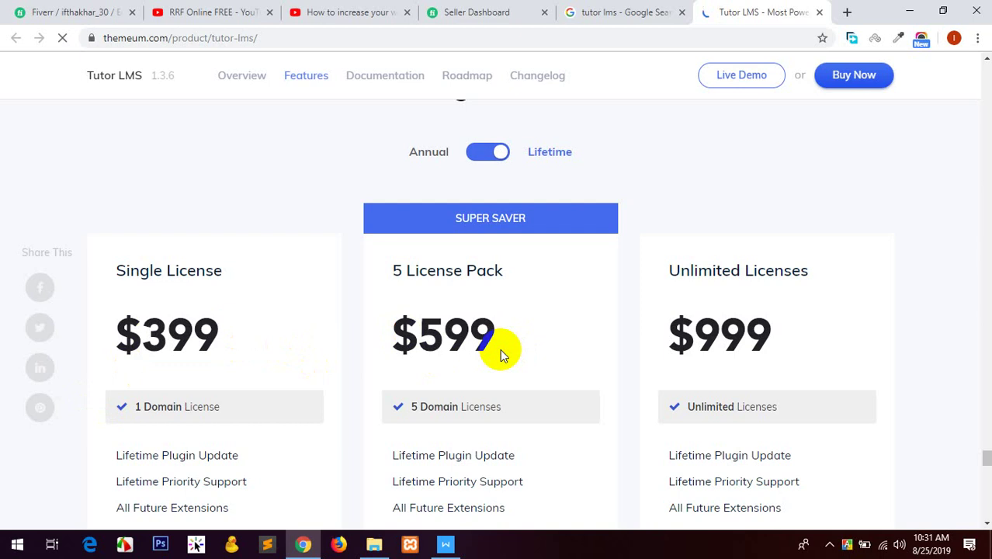
{"action": "double_click", "coordinate": [455, 326]}
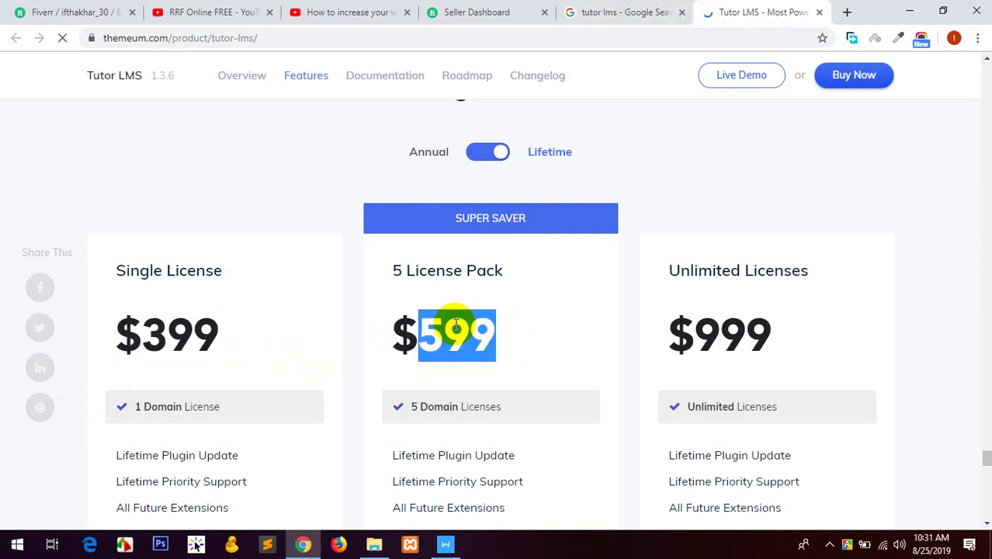
{"action": "left_click", "coordinate": [313, 362]}
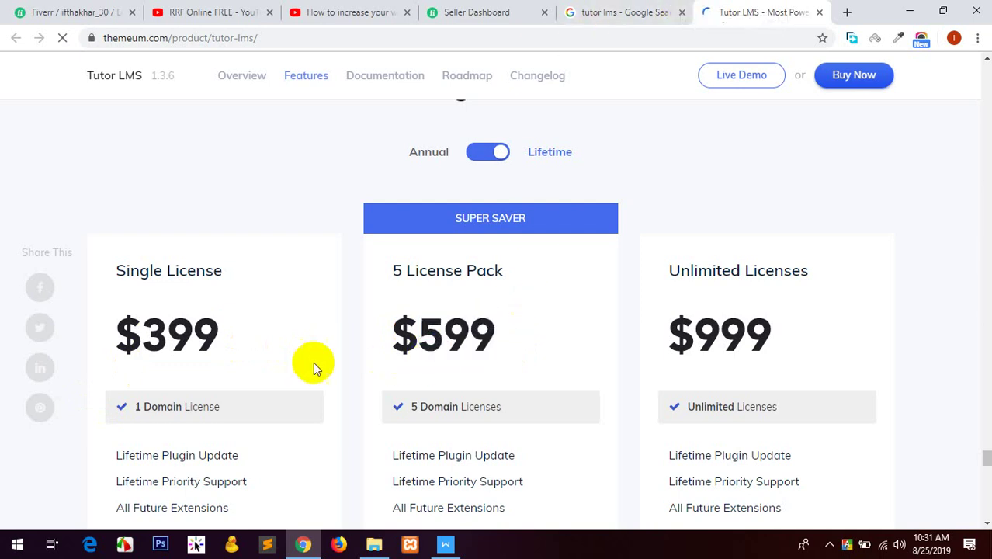
{"action": "scroll", "coordinate": [441, 390], "scroll_direction": "up", "scroll_amount": 20}
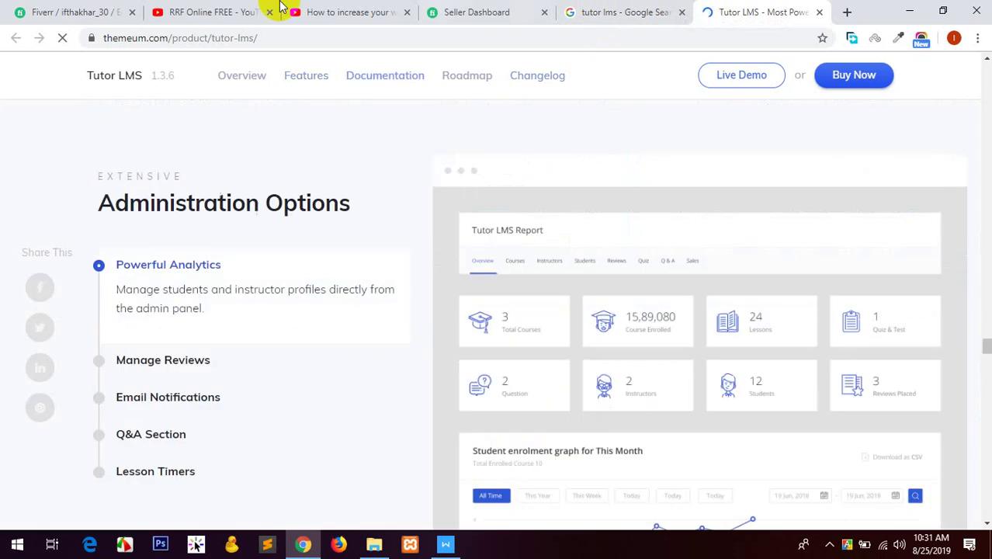
- Return to the Fiverr gig's pricing page and enable Extra fast delivery, with Standard delivered in 1 day for an extra $10
{"action": "left_click", "coordinate": [24, 7]}
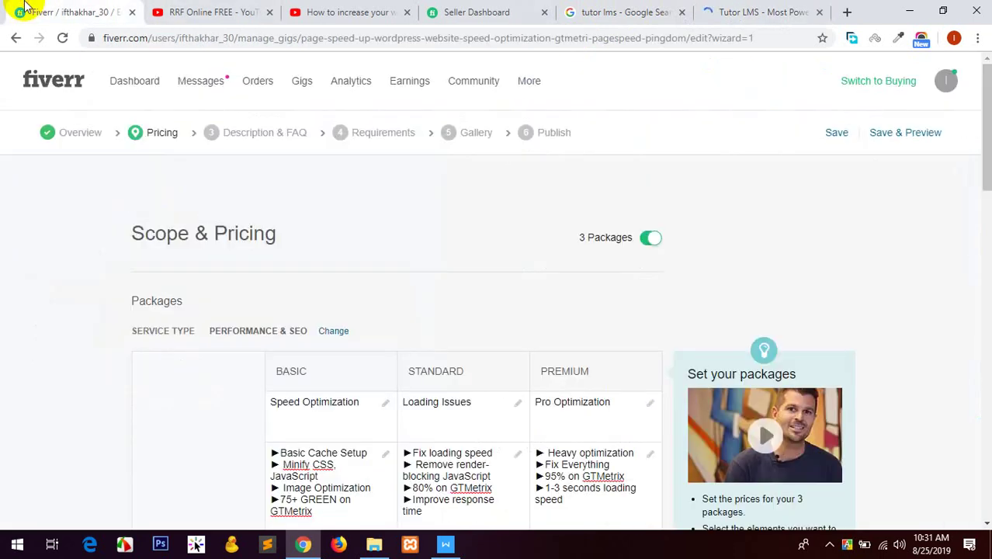
{"action": "scroll", "coordinate": [127, 215], "scroll_direction": "down", "scroll_amount": 12}
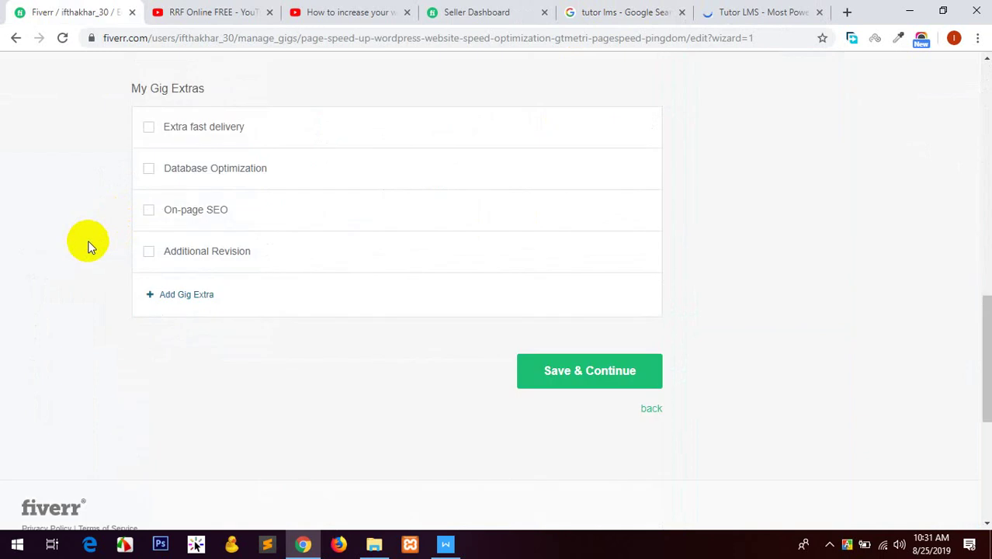
{"action": "scroll", "coordinate": [89, 244], "scroll_direction": "up", "scroll_amount": 3}
{"action": "left_click", "coordinate": [148, 345]}
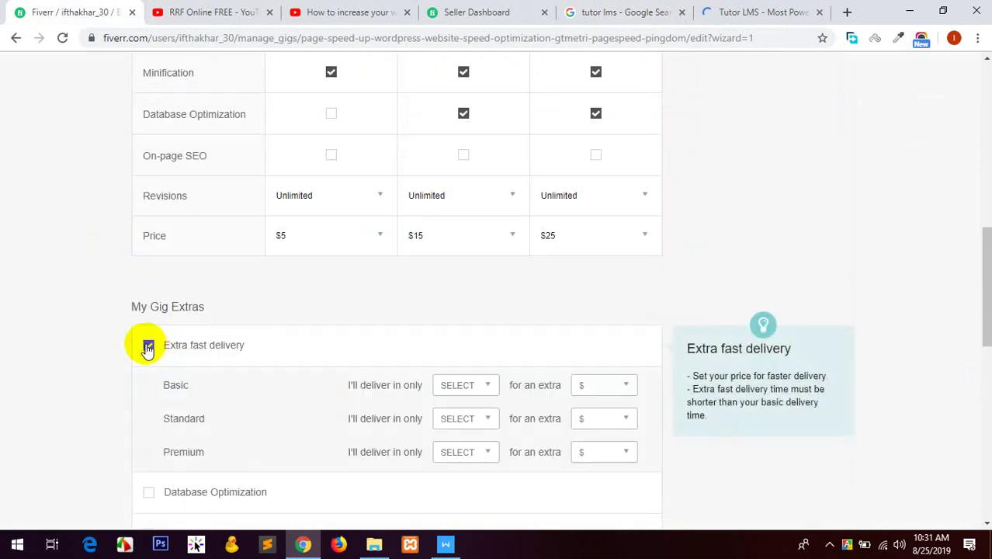
{"action": "scroll", "coordinate": [107, 261], "scroll_direction": "down", "scroll_amount": 2}
{"action": "left_click", "coordinate": [475, 274]}
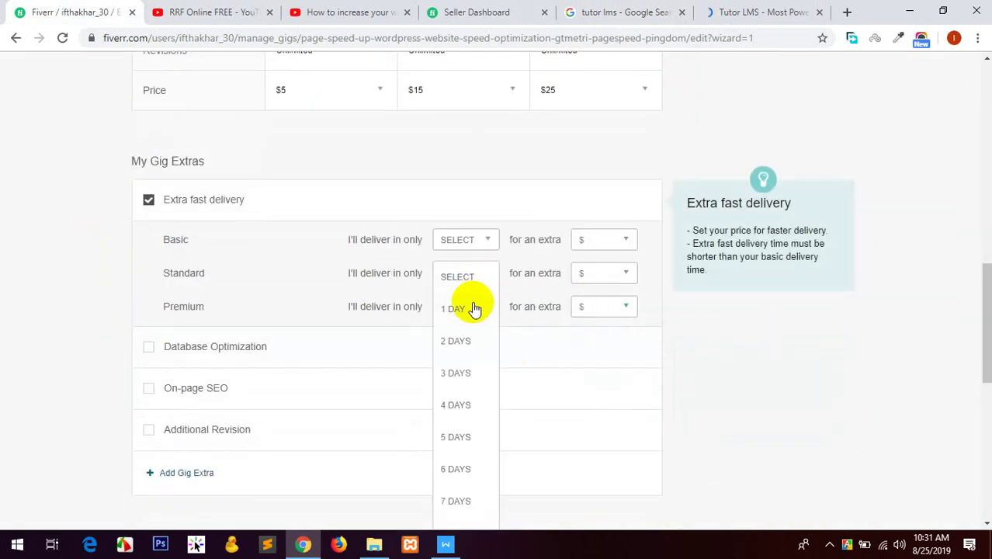
{"action": "left_click", "coordinate": [475, 309]}
{"action": "left_click", "coordinate": [598, 276]}
{"action": "left_click", "coordinate": [586, 339]}
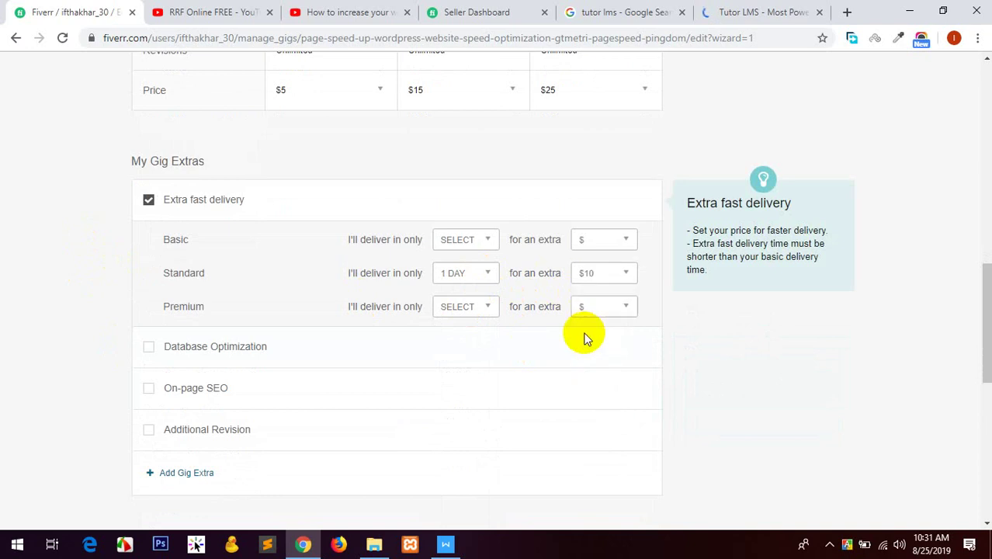
- Set the Premium package's extra fast delivery to 2 days for an extra $10
{"action": "left_click", "coordinate": [466, 306]}
{"action": "left_click", "coordinate": [460, 372]}
{"action": "left_click", "coordinate": [605, 308]}
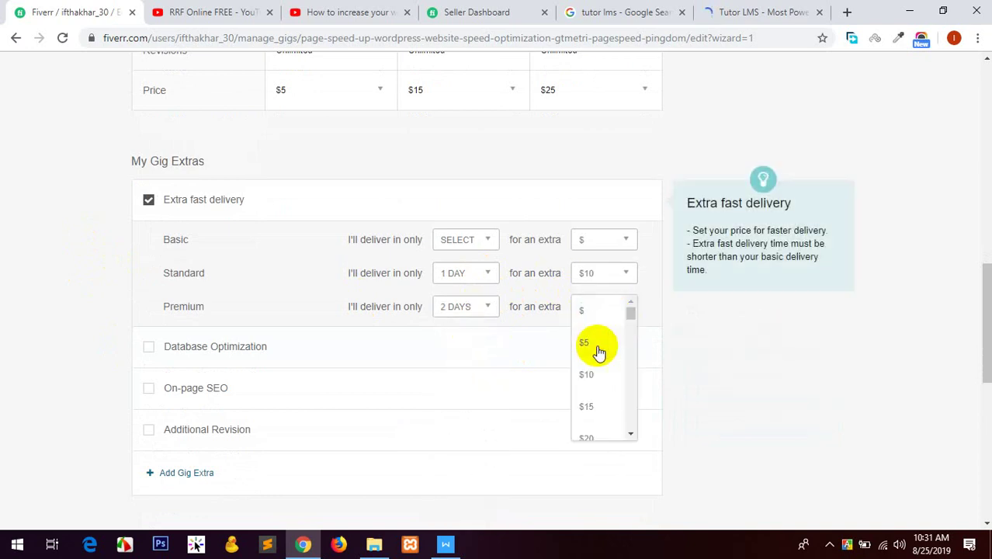
{"action": "left_click", "coordinate": [587, 374]}
- Add a custom gig extra titled "Bug fix" with the description "fix any wordpress bug"
{"action": "scroll", "coordinate": [5, 256], "scroll_direction": "down", "scroll_amount": 3}
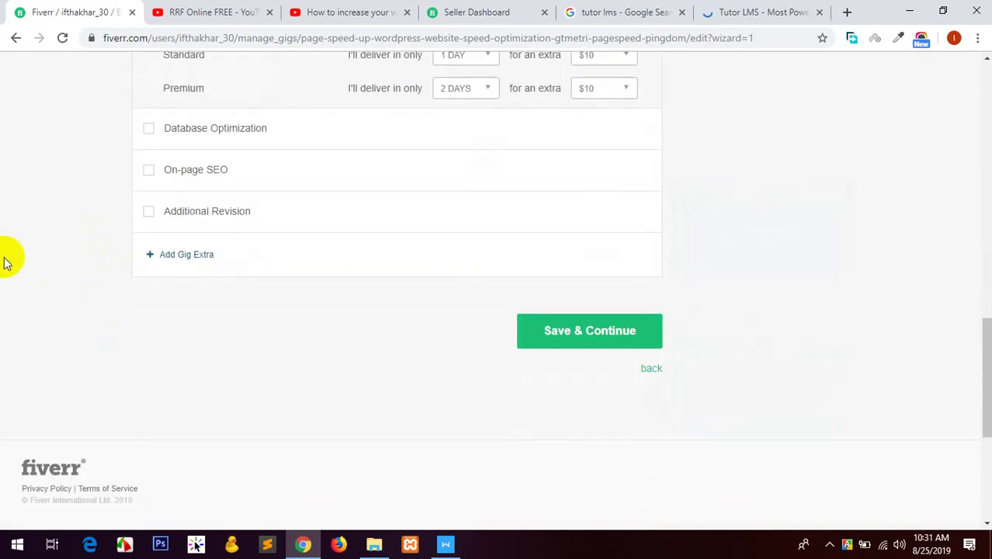
{"action": "scroll", "coordinate": [67, 220], "scroll_direction": "up", "scroll_amount": 1}
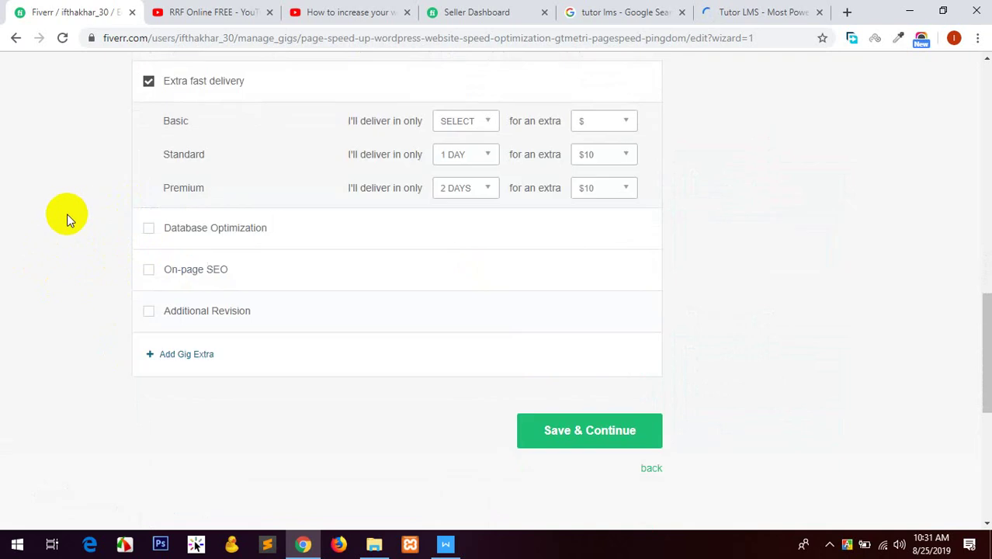
{"action": "scroll", "coordinate": [67, 219], "scroll_direction": "up", "scroll_amount": 3}
{"action": "scroll", "coordinate": [67, 220], "scroll_direction": "down", "scroll_amount": 3}
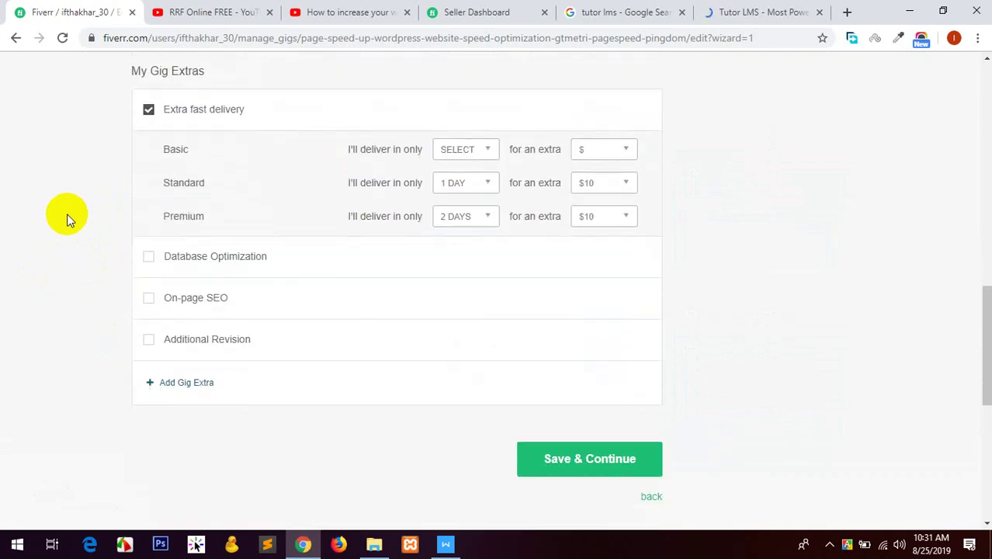
{"action": "scroll", "coordinate": [66, 220], "scroll_direction": "down", "scroll_amount": 2}
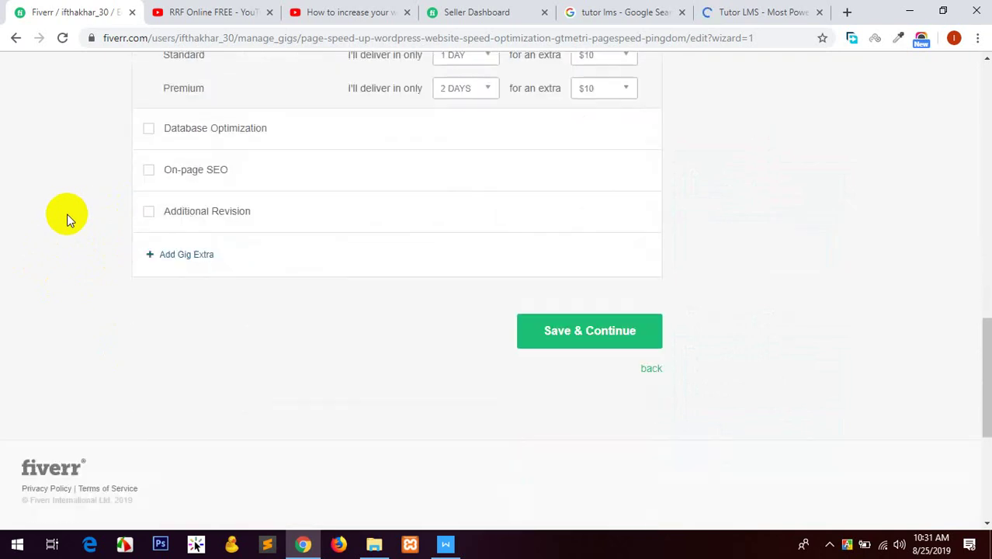
{"action": "left_click", "coordinate": [180, 256]}
{"action": "scroll", "coordinate": [159, 228], "scroll_direction": "down", "scroll_amount": 2}
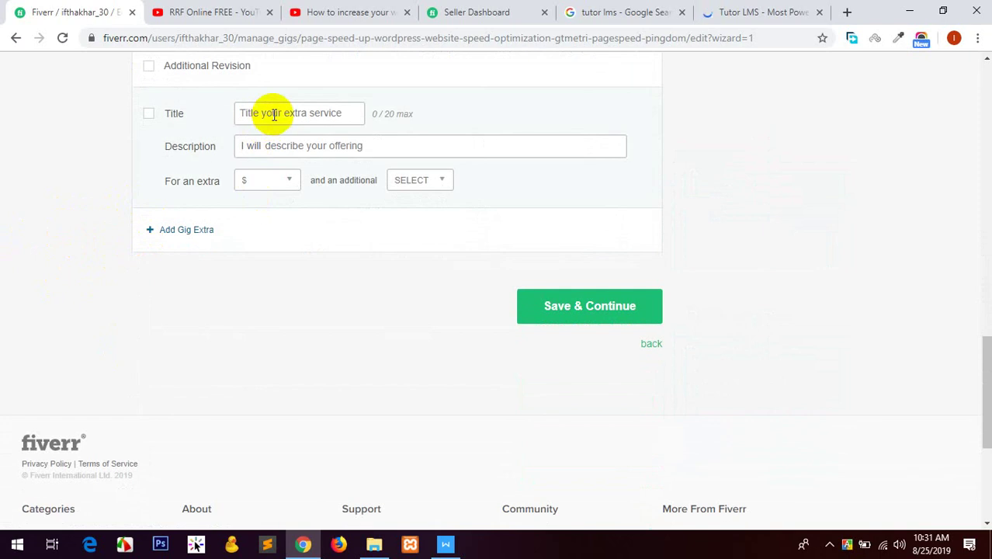
{"action": "scroll", "coordinate": [287, 206], "scroll_direction": "up", "scroll_amount": 1}
{"action": "left_click", "coordinate": [295, 189]}
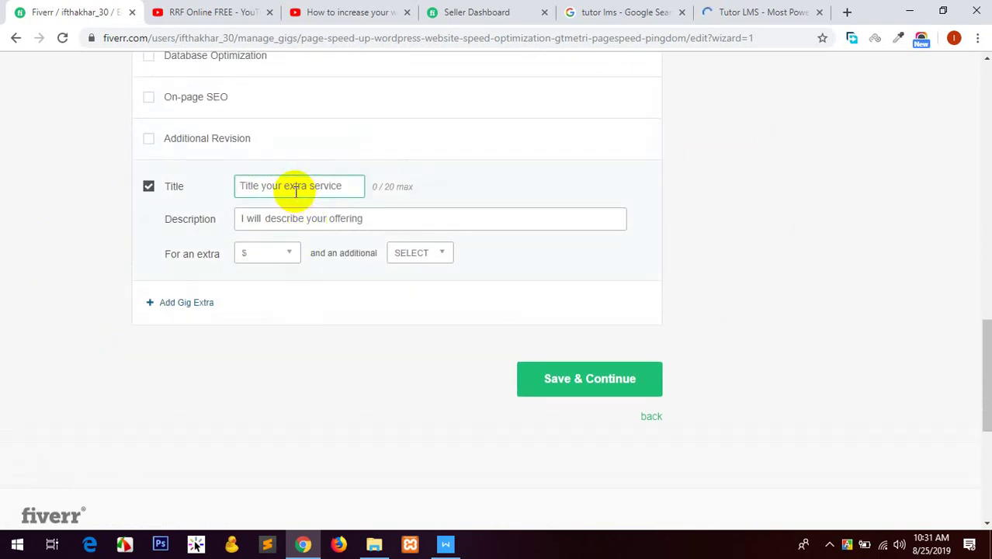
{"action": "type", "text": "Bug fix"}
{"action": "key", "text": "Tab"}
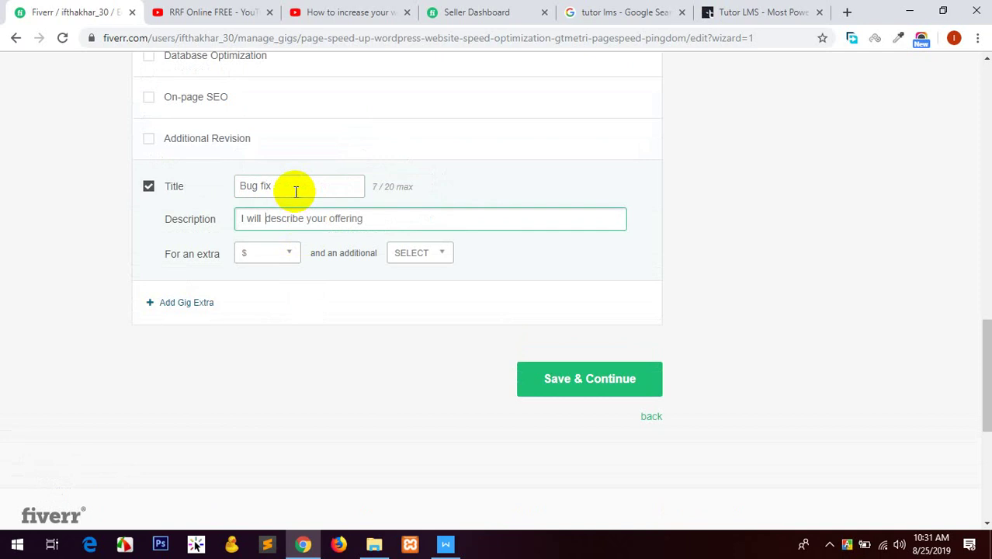
{"action": "type", "text": "fix any wordpress bug"}
- Price the Bug fix extra at $10 with an additional 1 day, and save the pricing to continue to Description & FAQ
{"action": "left_click", "coordinate": [279, 258]}
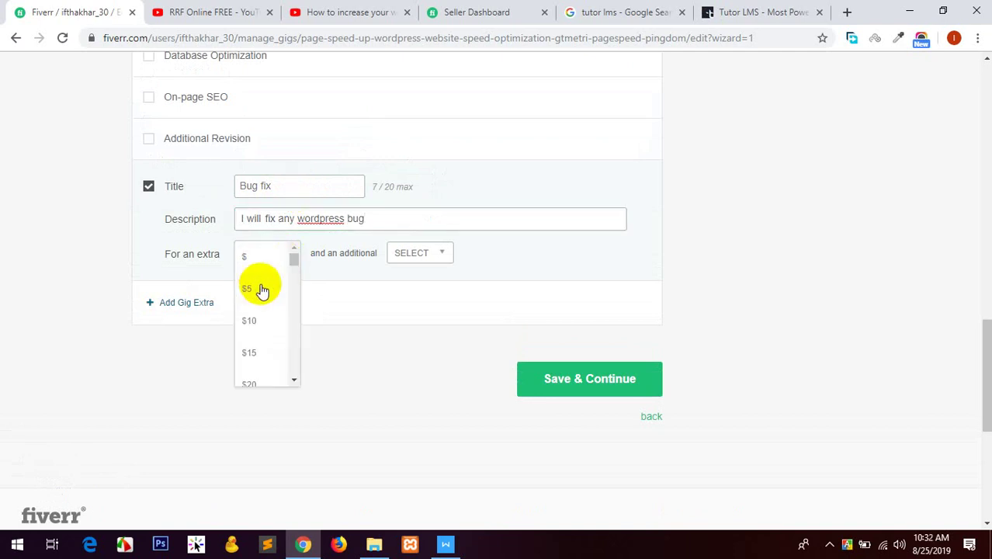
{"action": "left_click", "coordinate": [257, 287]}
{"action": "left_click", "coordinate": [419, 256]}
{"action": "left_click", "coordinate": [417, 316]}
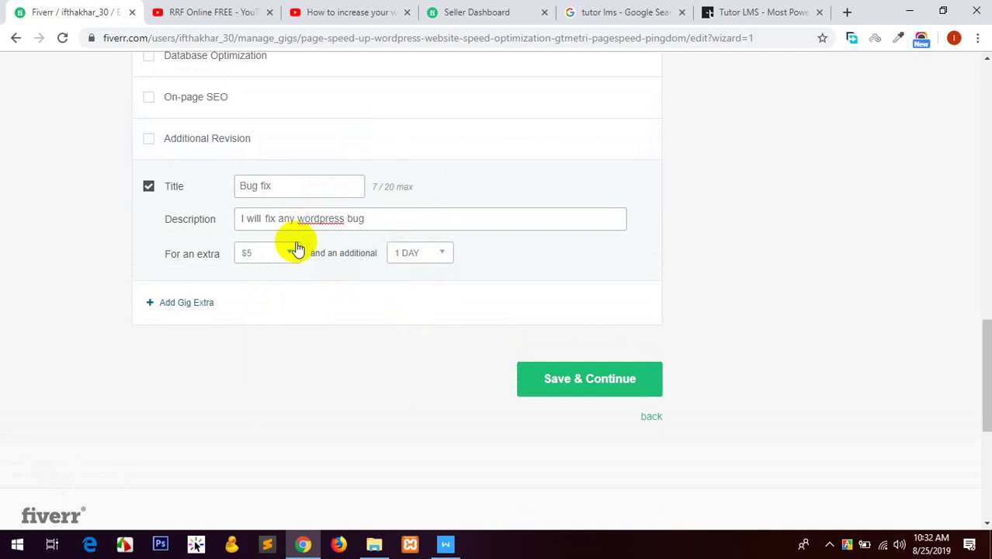
{"action": "left_click", "coordinate": [292, 253]}
{"action": "left_click", "coordinate": [258, 314]}
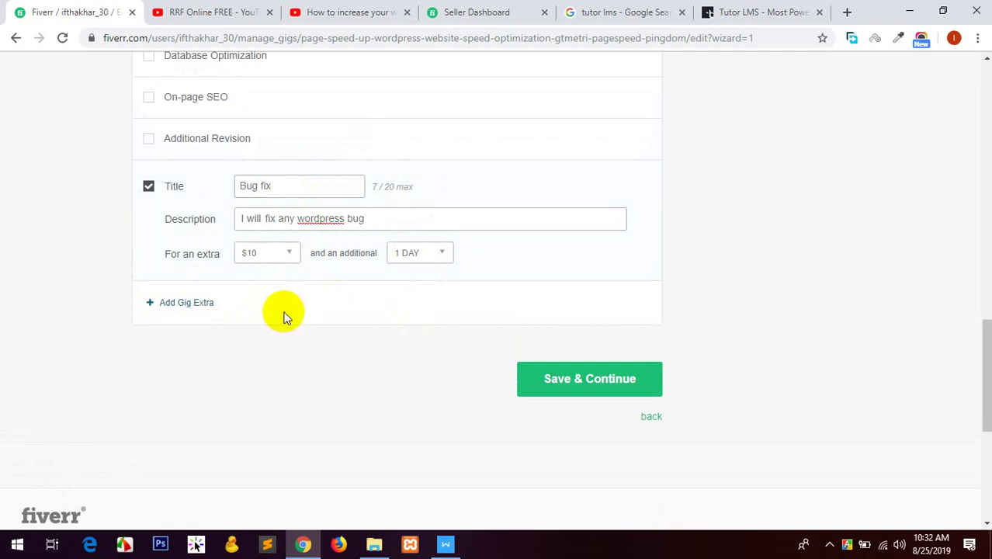
{"action": "left_click", "coordinate": [523, 399]}
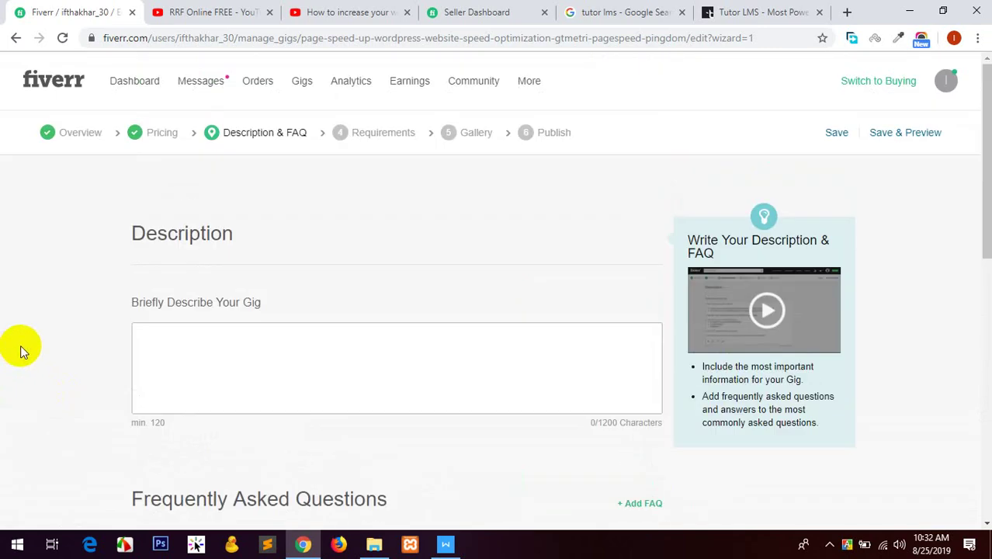
- Switch to the Speed up document in WPS Writer and read through its gig description, from the contact request to the closing lines
{"action": "left_click", "coordinate": [357, 352]}
{"action": "left_click", "coordinate": [446, 543]}
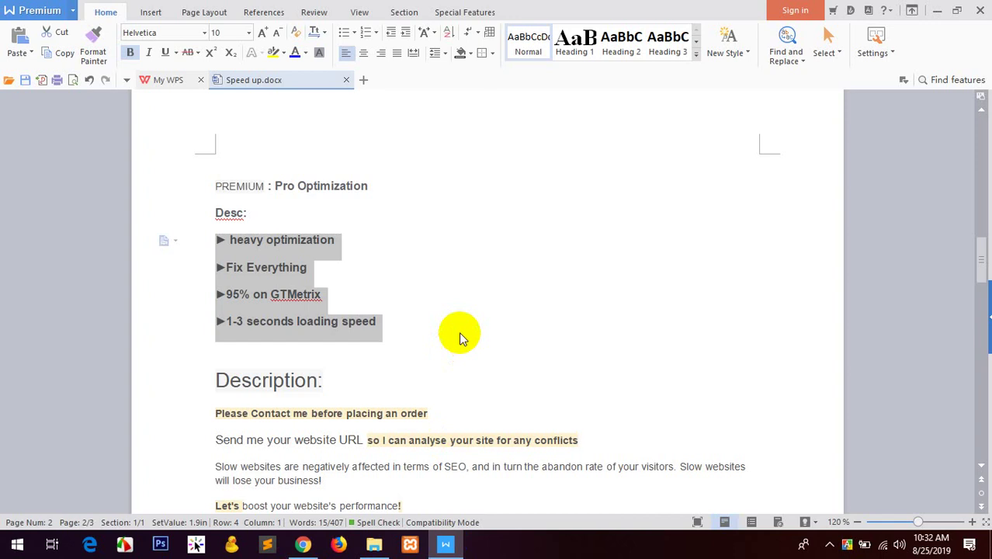
{"action": "left_click", "coordinate": [431, 392]}
{"action": "scroll", "coordinate": [430, 392], "scroll_direction": "down", "scroll_amount": 3}
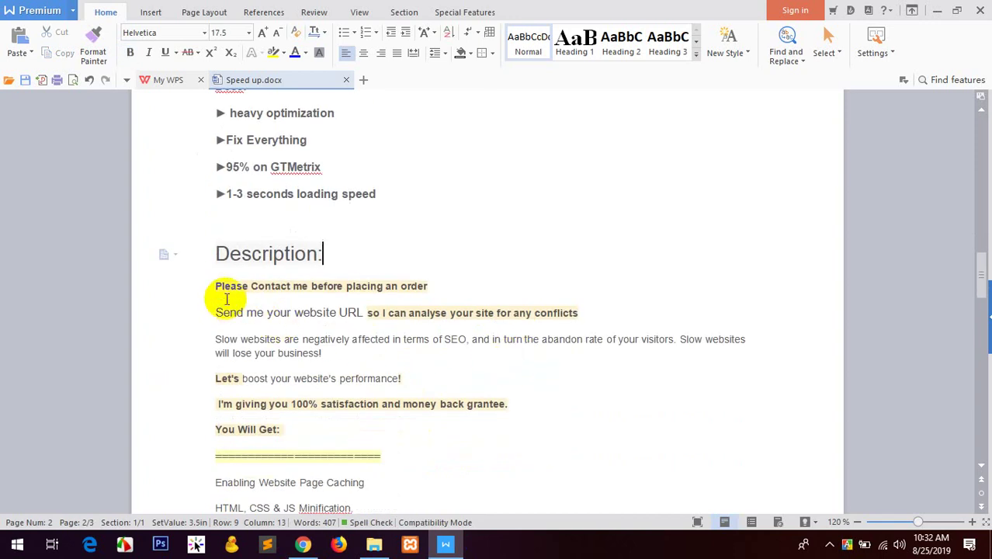
{"action": "left_click", "coordinate": [418, 284]}
{"action": "triple_click", "coordinate": [418, 284]}
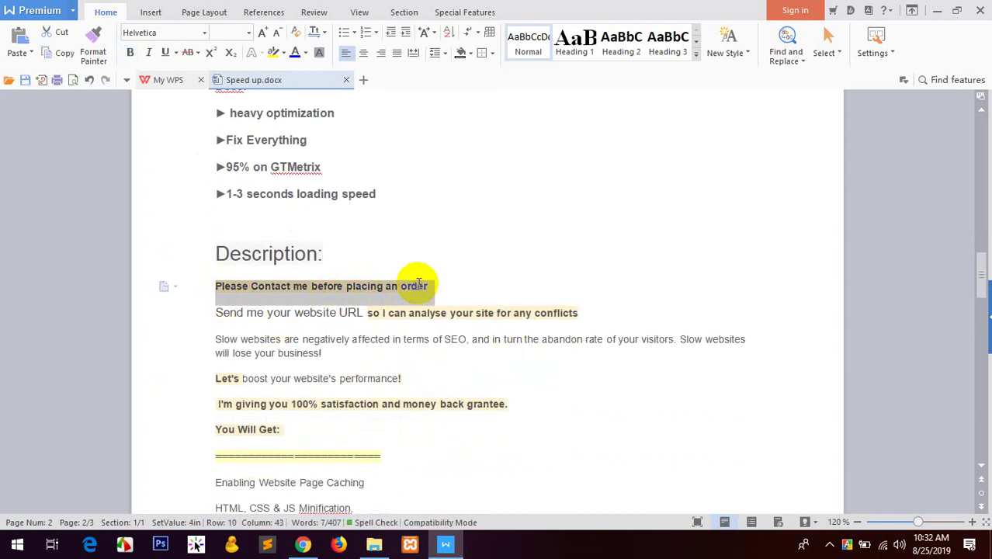
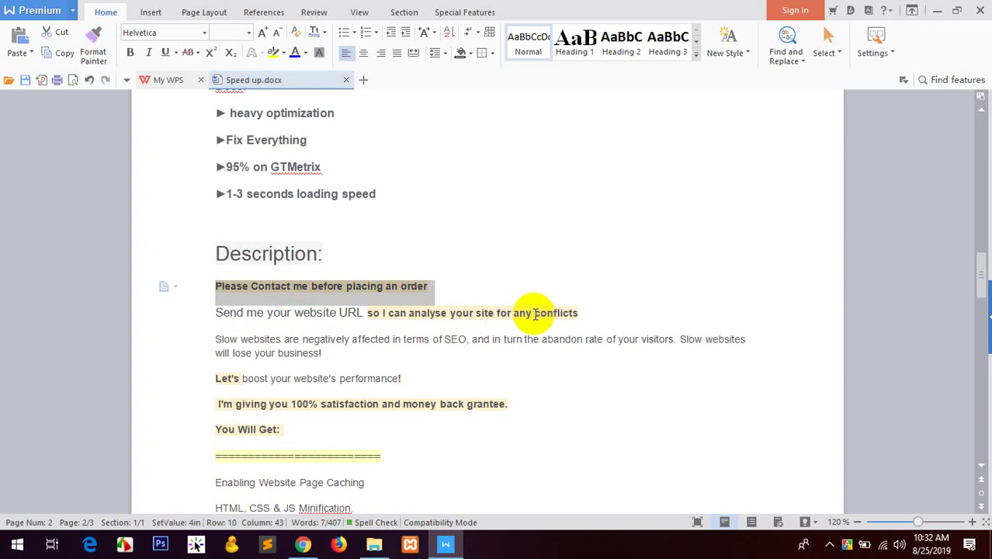
{"action": "left_click", "coordinate": [535, 313]}
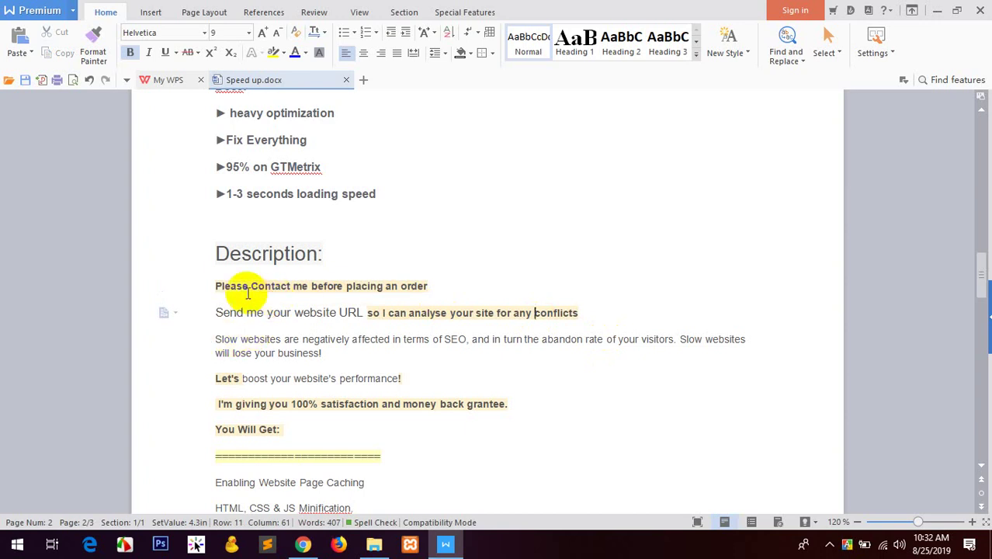
{"action": "scroll", "coordinate": [239, 288], "scroll_direction": "down", "scroll_amount": 3}
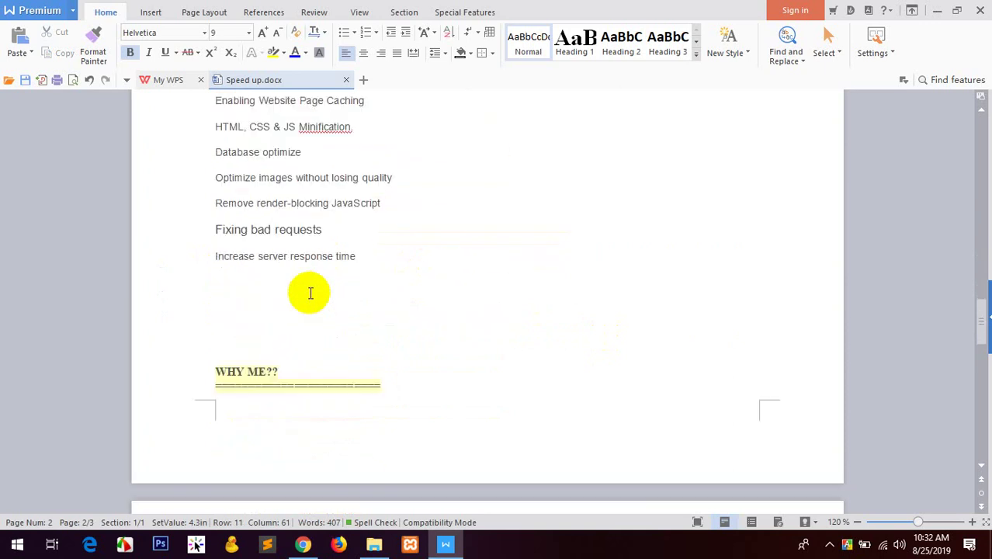
{"action": "scroll", "coordinate": [310, 293], "scroll_direction": "down", "scroll_amount": 5}
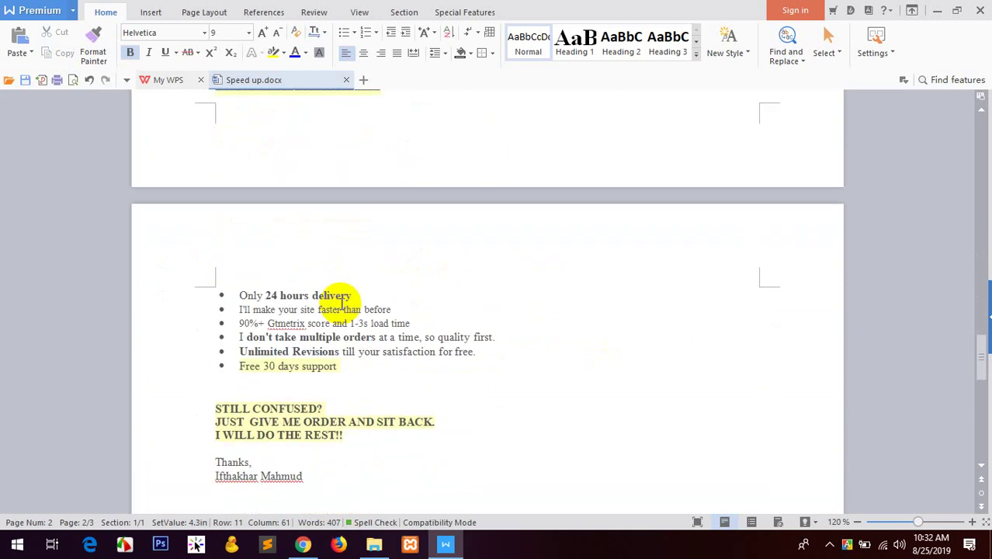
{"action": "scroll", "coordinate": [341, 301], "scroll_direction": "up", "scroll_amount": 9}
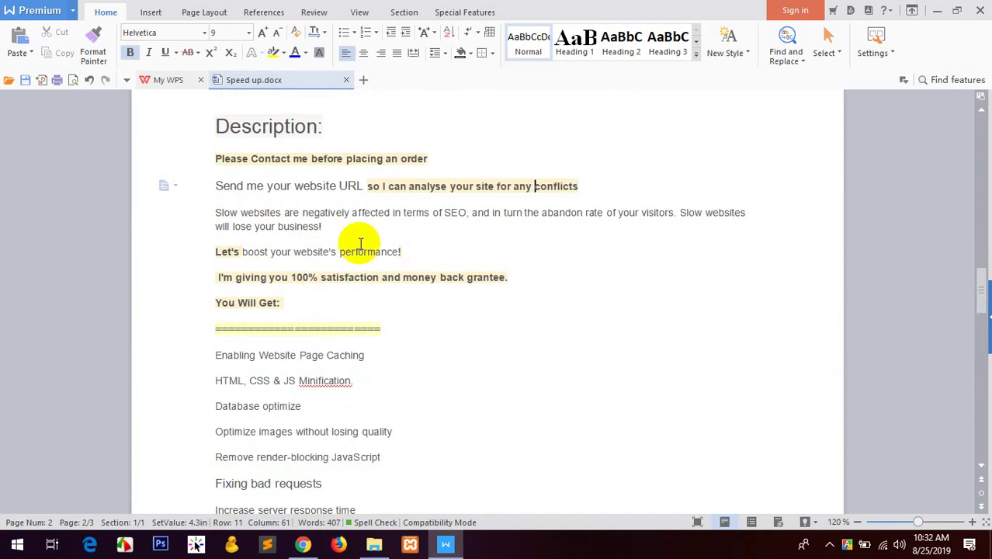
{"action": "left_click_drag", "start_coordinate": [211, 161], "coordinate": [228, 288]}
{"action": "key", "text": "ctrl+c"}
{"action": "left_click", "coordinate": [216, 304]}
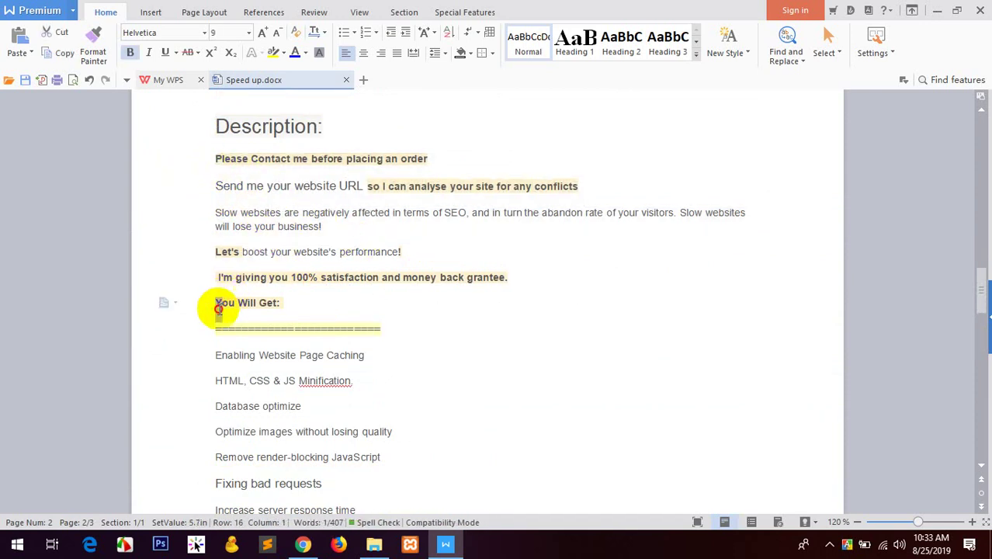
{"action": "scroll", "coordinate": [217, 312], "scroll_direction": "down", "scroll_amount": 5}
{"action": "left_click", "coordinate": [450, 296], "text": "shift"}
{"action": "scroll", "coordinate": [449, 295], "scroll_direction": "down", "scroll_amount": 8}
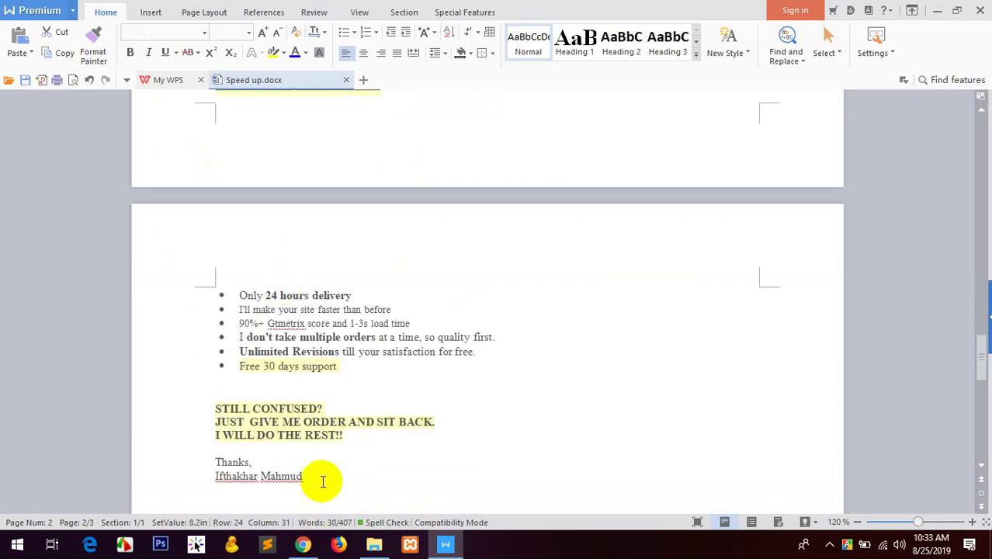
- Copy the full description text from the Speed up document, contact request through sign-off, and paste it into the Fiverr gig description in Chrome
{"action": "left_click_drag", "start_coordinate": [321, 479], "coordinate": [213, 256]}
{"action": "scroll", "coordinate": [189, 354], "scroll_direction": "up", "scroll_amount": 10}
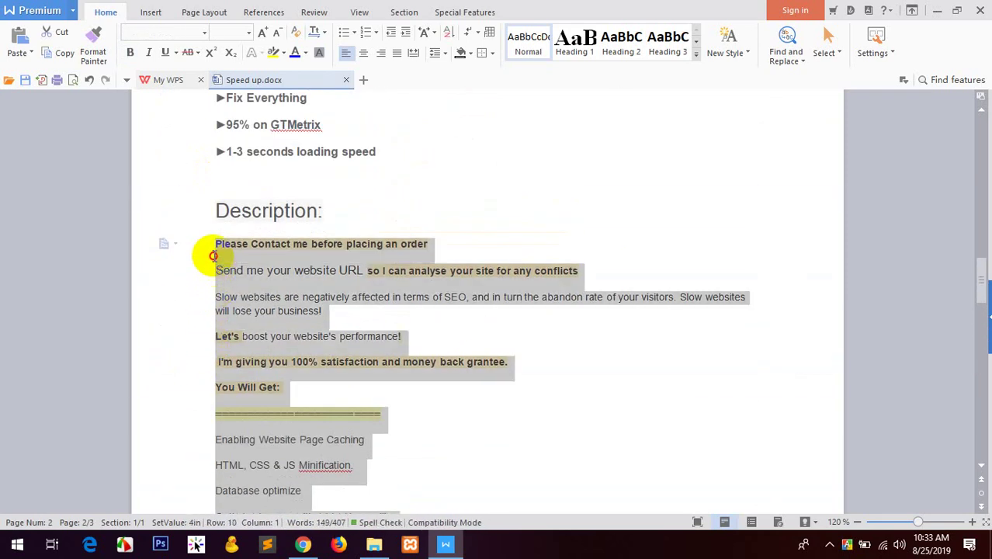
{"action": "left_click", "coordinate": [301, 548]}
{"action": "left_click", "coordinate": [299, 370]}
{"action": "key", "text": "ctrl+v"}
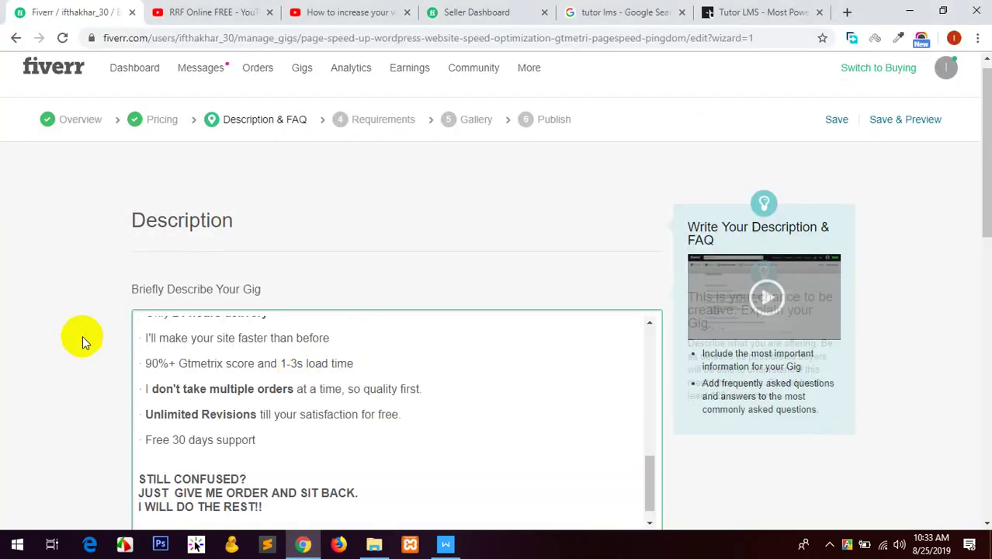
- Highlight the line "Send me your website URL so I can analyse your site for any conflicts" in the gig description
{"action": "scroll", "coordinate": [260, 388], "scroll_direction": "up", "scroll_amount": 10}
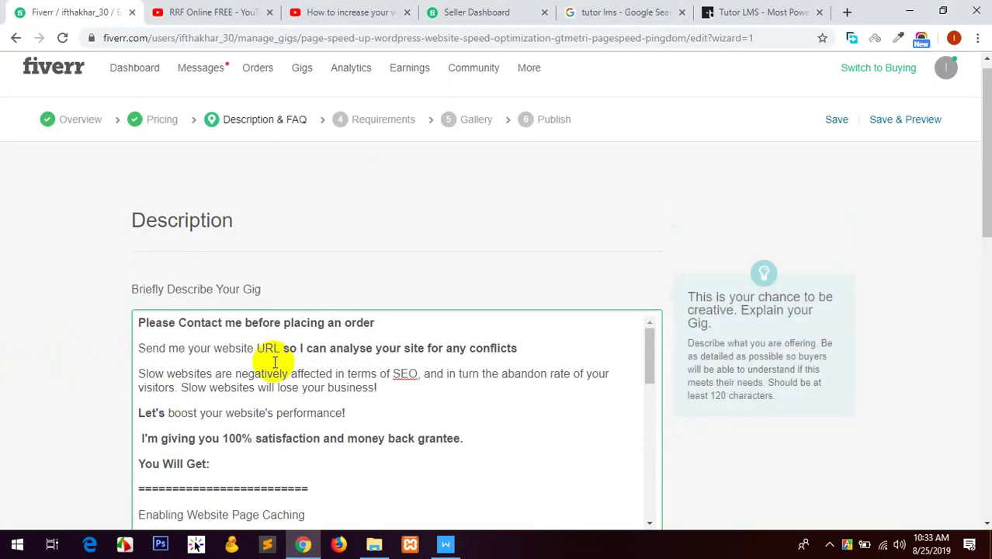
{"action": "left_click_drag", "start_coordinate": [531, 350], "coordinate": [118, 356]}
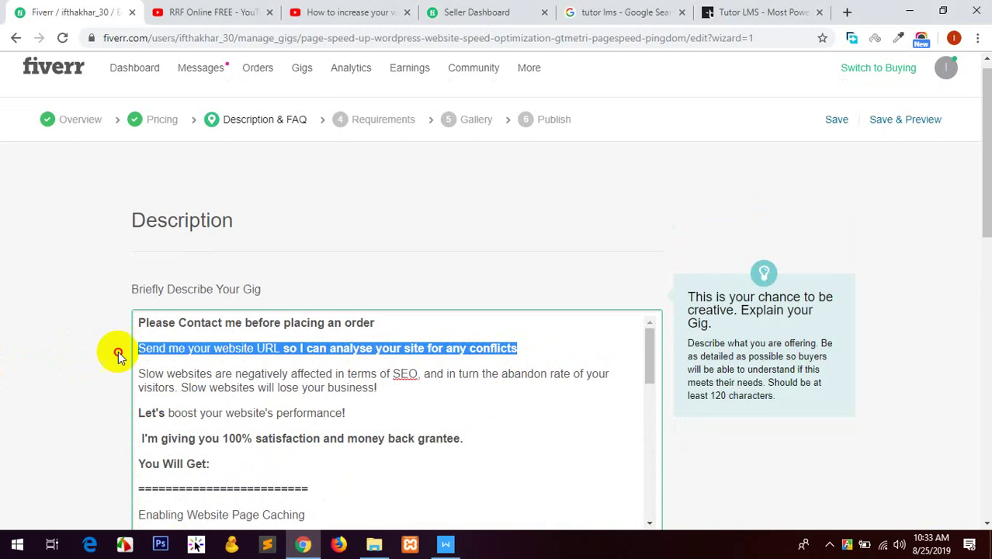
{"action": "scroll", "coordinate": [394, 446], "scroll_direction": "down", "scroll_amount": 6}
{"action": "scroll", "coordinate": [5, 377], "scroll_direction": "down", "scroll_amount": 5}
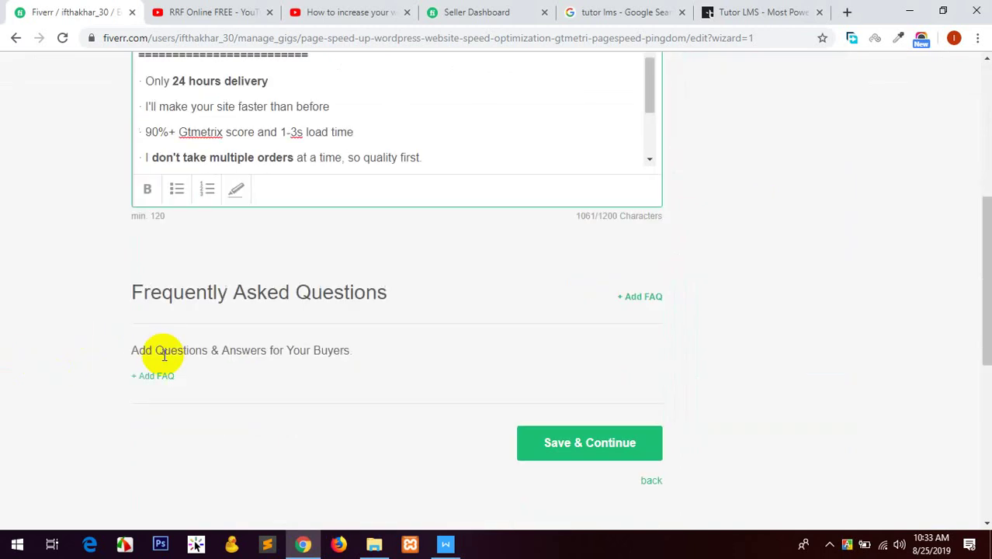
{"action": "left_click", "coordinate": [235, 189]}
{"action": "scroll", "coordinate": [67, 233], "scroll_direction": "up", "scroll_amount": 4}
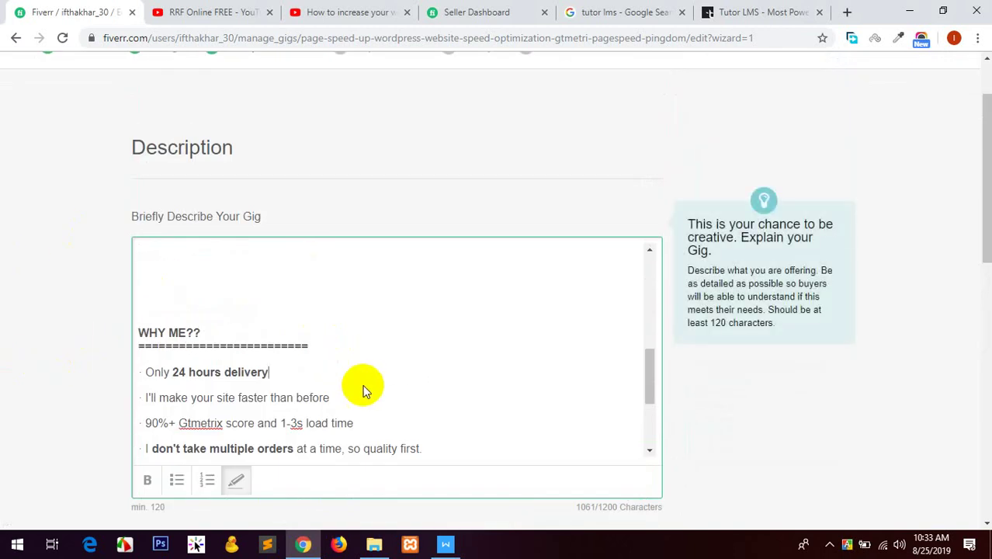
{"action": "scroll", "coordinate": [364, 388], "scroll_direction": "up", "scroll_amount": 5}
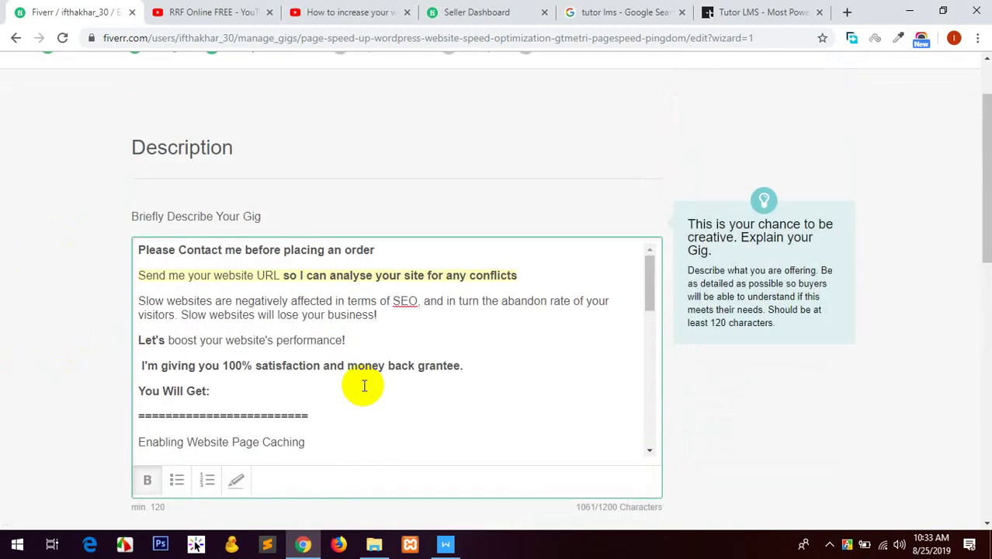
{"action": "left_click", "coordinate": [242, 274]}
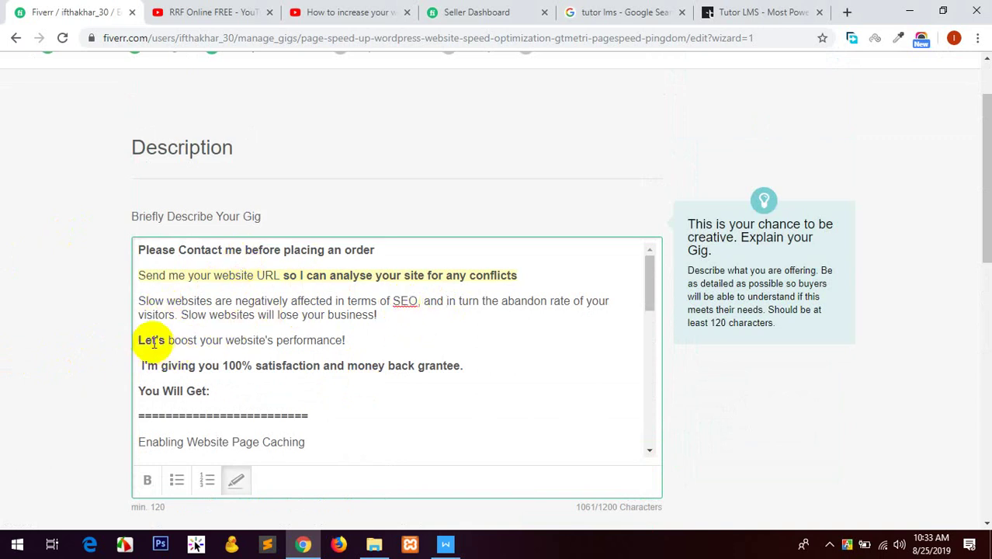
- Highlight the "You Will Get:" heading together with the divider line beneath it in the gig description
{"action": "scroll", "coordinate": [321, 310], "scroll_direction": "down", "scroll_amount": 1}
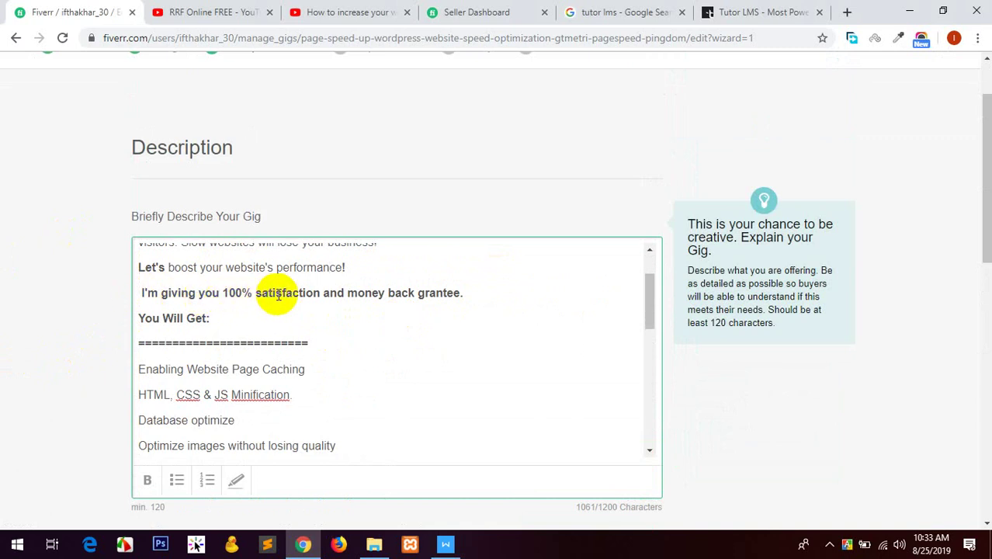
{"action": "scroll", "coordinate": [299, 307], "scroll_direction": "down", "scroll_amount": 1}
{"action": "left_click_drag", "start_coordinate": [309, 301], "coordinate": [142, 248]}
{"action": "left_click", "coordinate": [310, 350]}
{"action": "left_click_drag", "start_coordinate": [327, 317], "coordinate": [136, 301]}
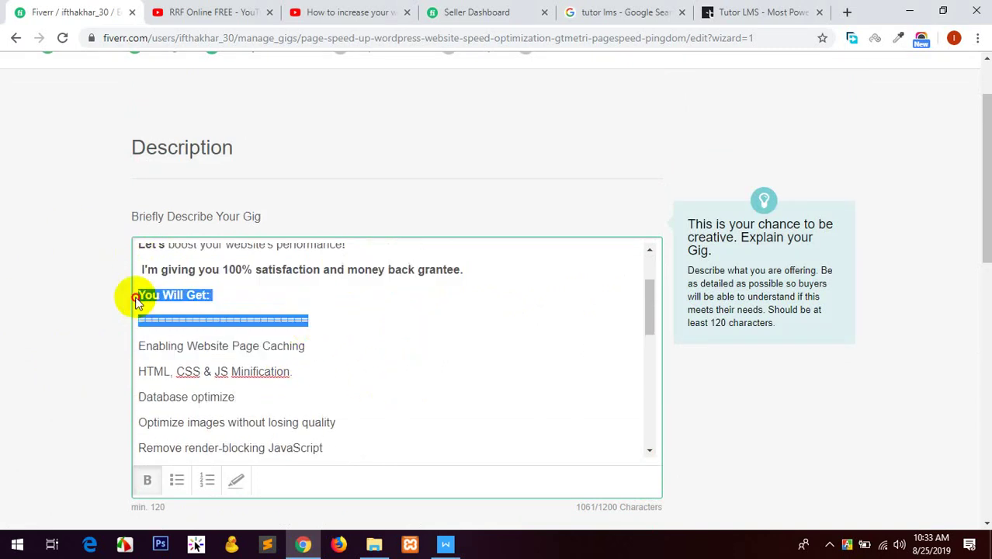
{"action": "left_click", "coordinate": [334, 388]}
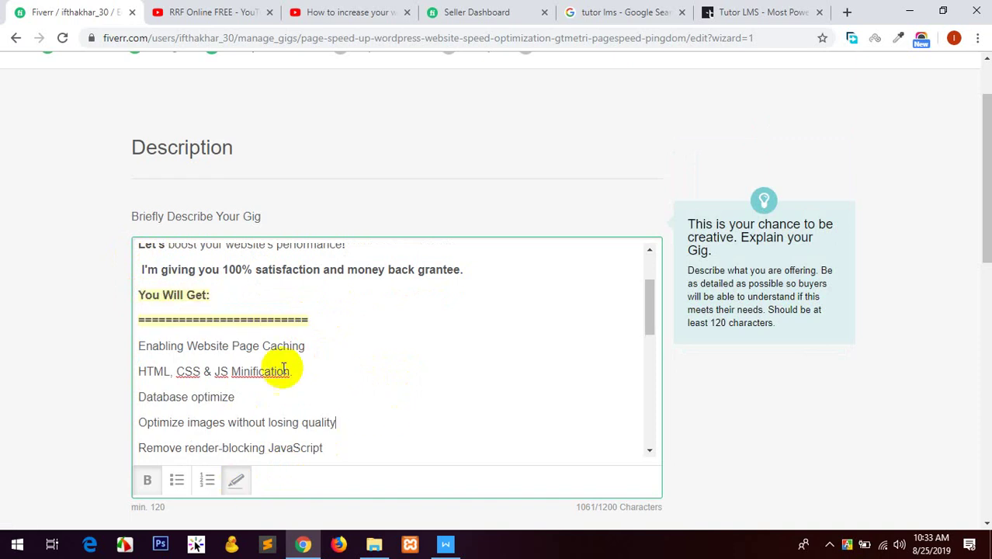
- Format the service lines from "Enabling Website Page Caching" to "Increase server response time" as a bulleted list
{"action": "scroll", "coordinate": [278, 362], "scroll_direction": "down", "scroll_amount": 3}
{"action": "scroll", "coordinate": [279, 363], "scroll_direction": "up", "scroll_amount": 3}
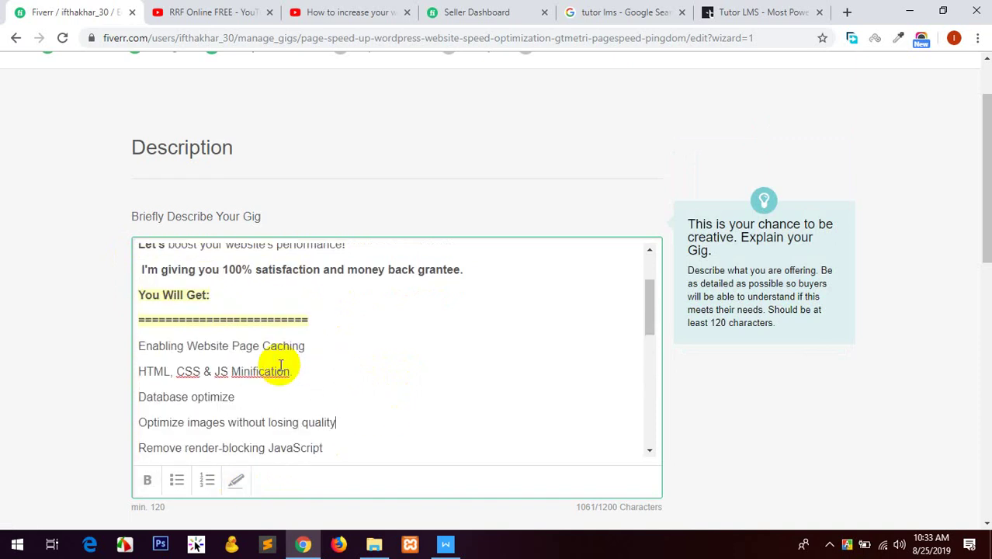
{"action": "scroll", "coordinate": [279, 363], "scroll_direction": "down", "scroll_amount": 1}
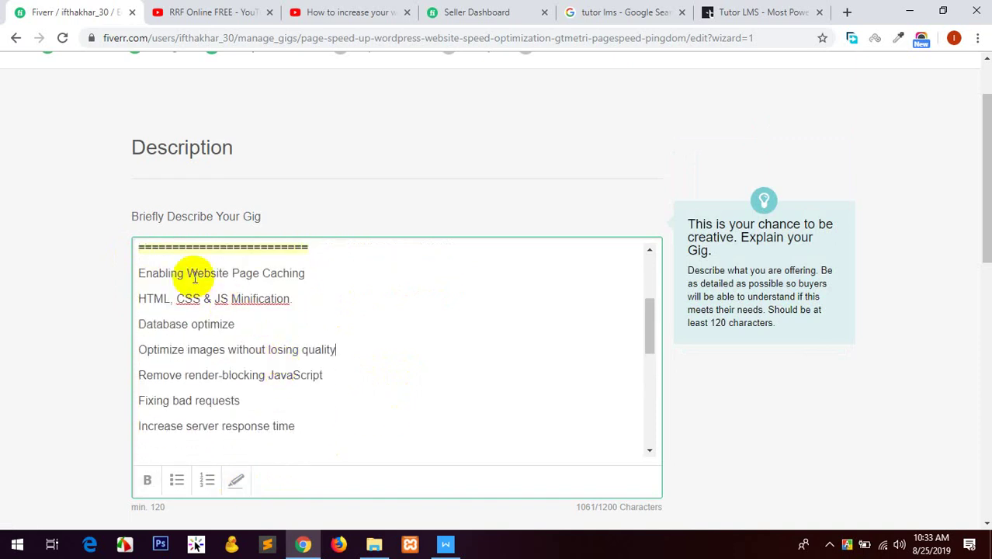
{"action": "scroll", "coordinate": [365, 374], "scroll_direction": "down", "scroll_amount": 1}
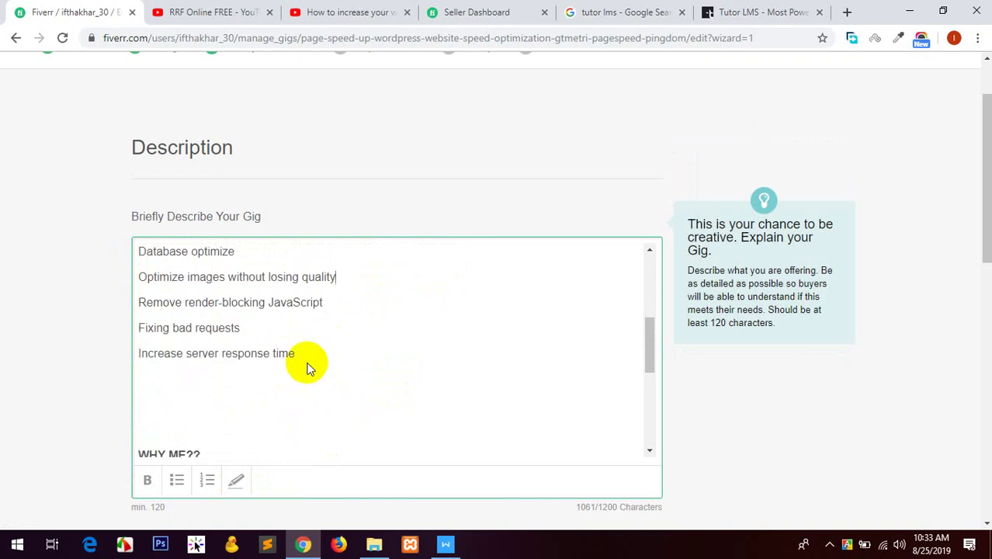
{"action": "left_click_drag", "start_coordinate": [299, 354], "coordinate": [133, 277]}
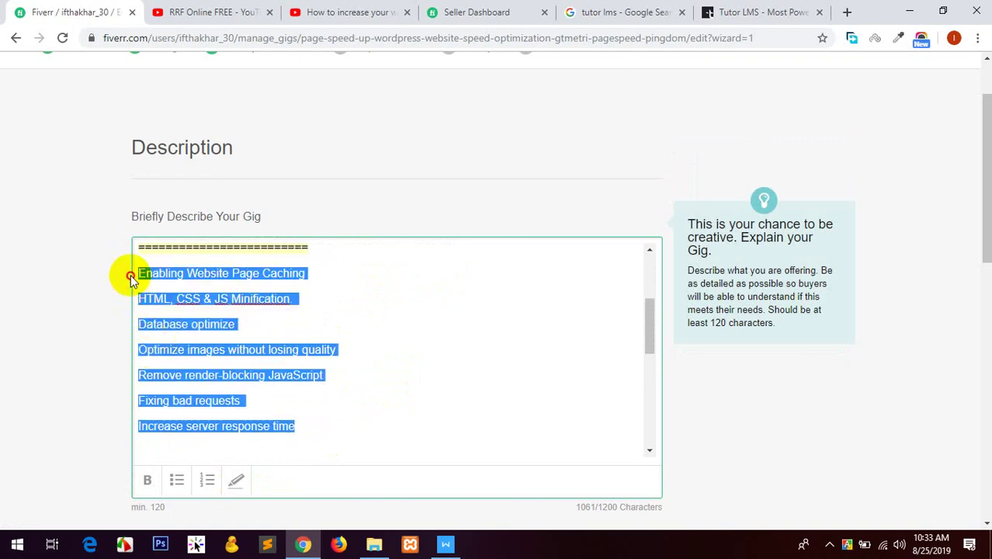
{"action": "left_click", "coordinate": [177, 480]}
{"action": "left_click", "coordinate": [332, 384]}
{"action": "scroll", "coordinate": [373, 379], "scroll_direction": "up", "scroll_amount": 2}
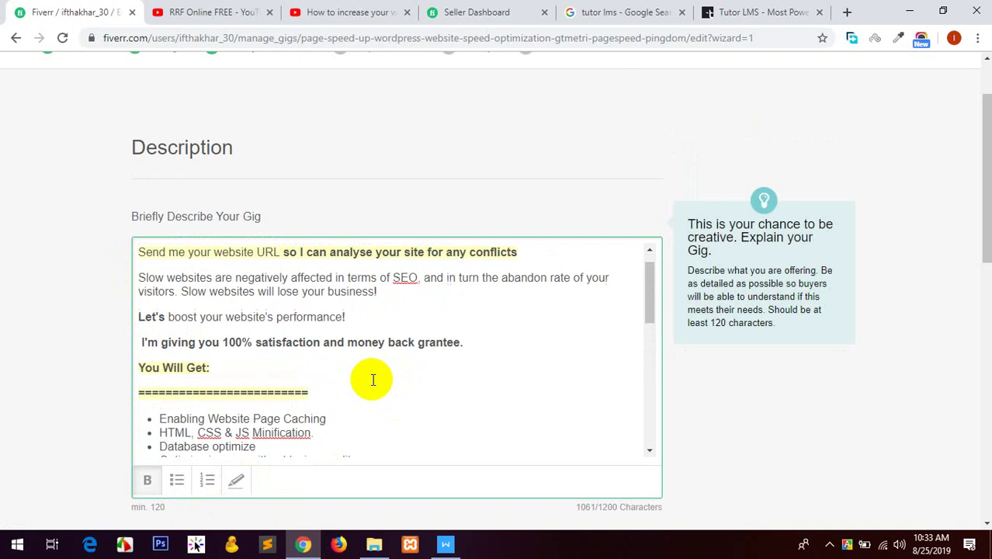
- Remove the extra blank lines between the bulleted service list and the "WHY ME??" heading
{"action": "scroll", "coordinate": [373, 379], "scroll_direction": "down", "scroll_amount": 2}
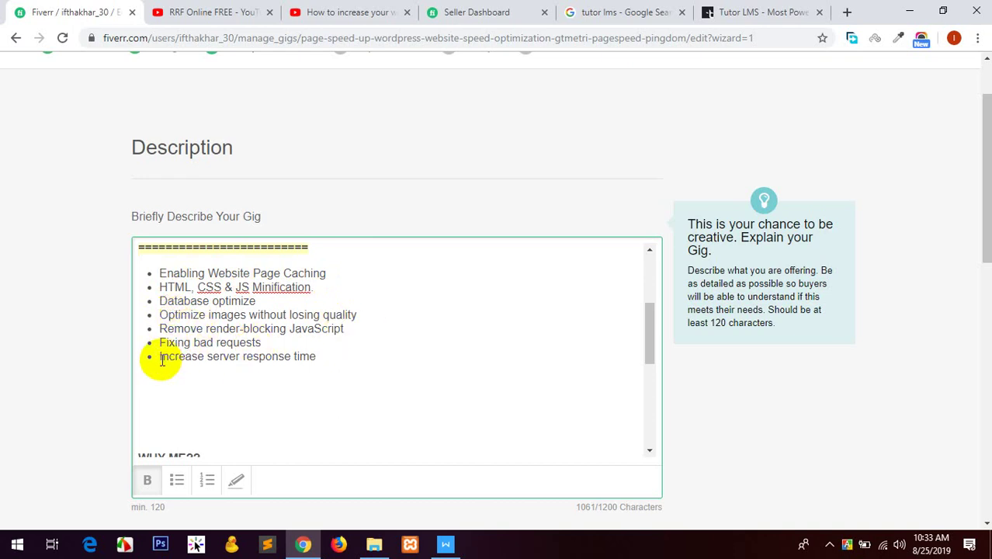
{"action": "key", "text": "Delete"}
{"action": "key", "text": "Delete"}
{"action": "key", "text": "Delete"}
{"action": "key", "text": "Delete"}
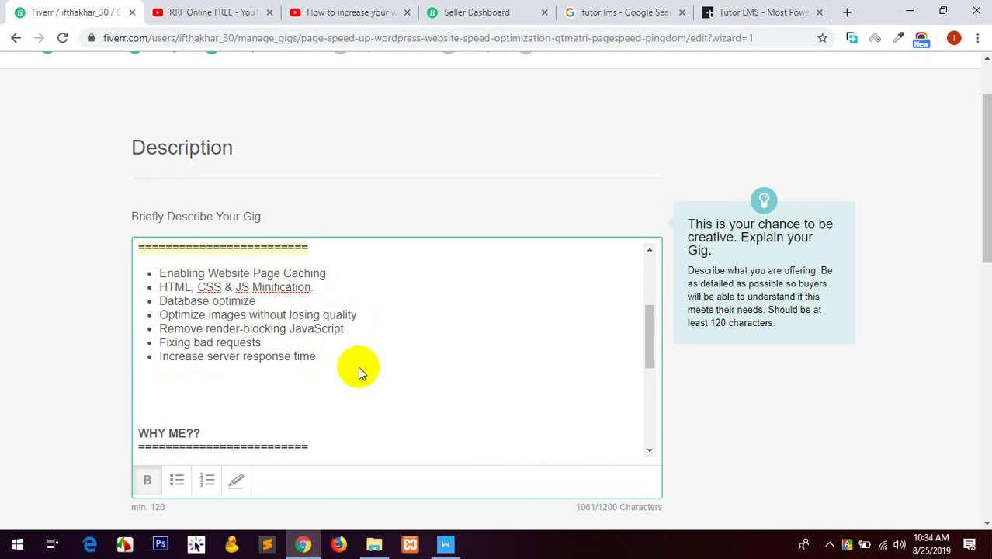
- Switch the Fiverr account to buying mode from the seller dashboard and search for "wordpress speed" services
{"action": "left_click", "coordinate": [448, 11]}
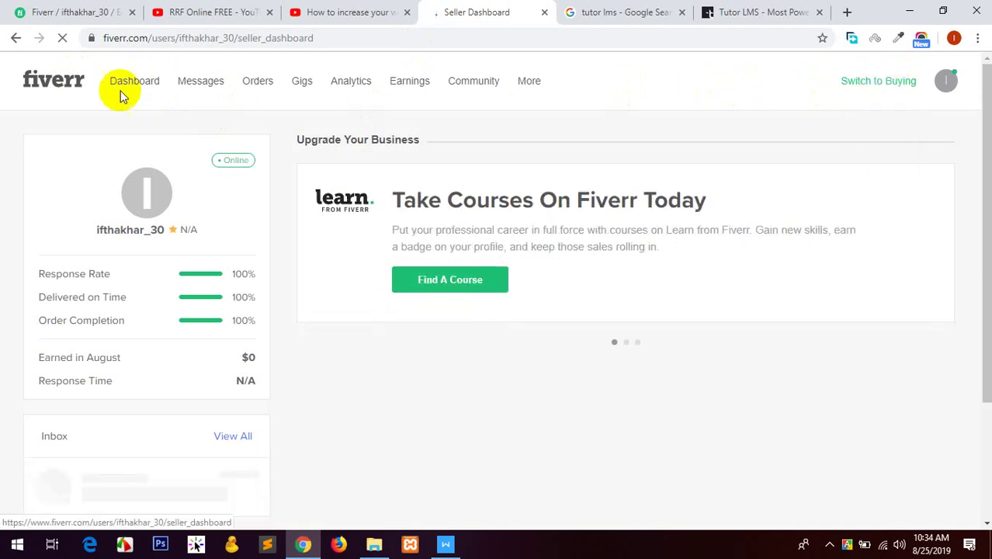
{"action": "left_click", "coordinate": [864, 82]}
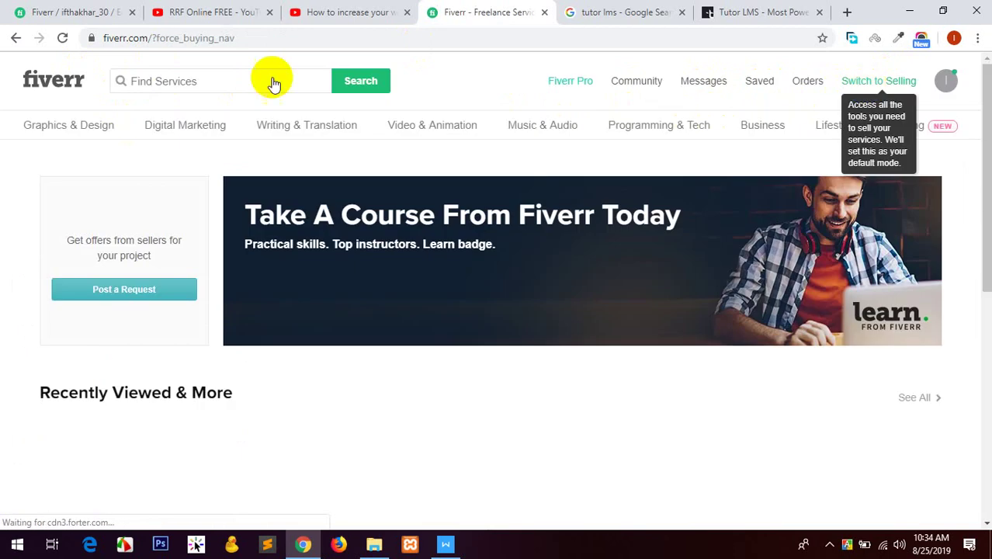
{"action": "left_click", "coordinate": [192, 80]}
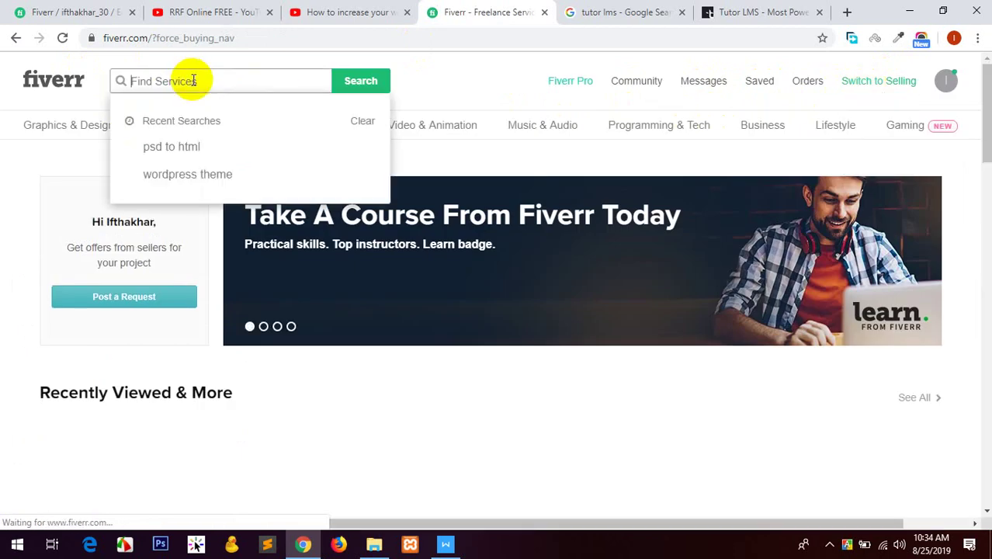
{"action": "type", "text": "wordpress "}
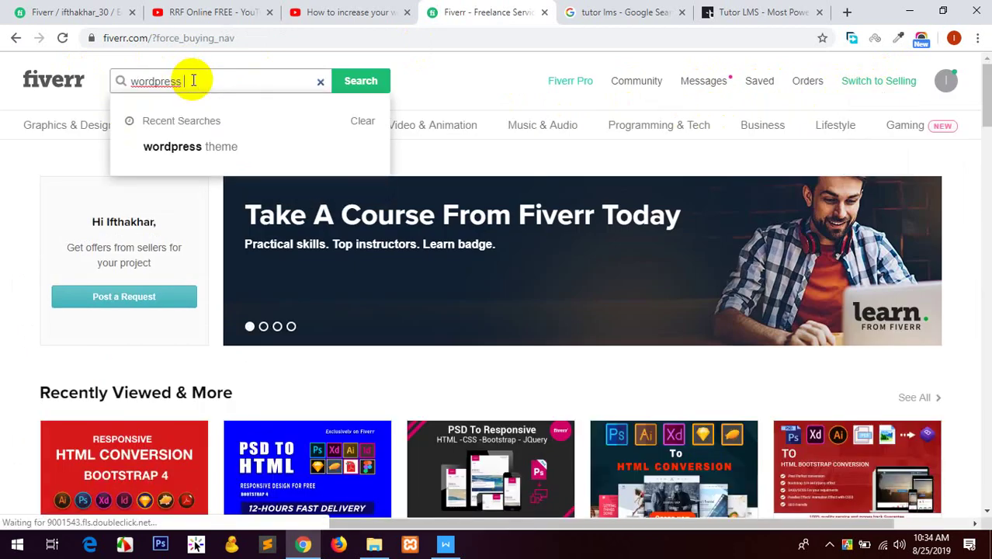
{"action": "type", "text": "speed"}
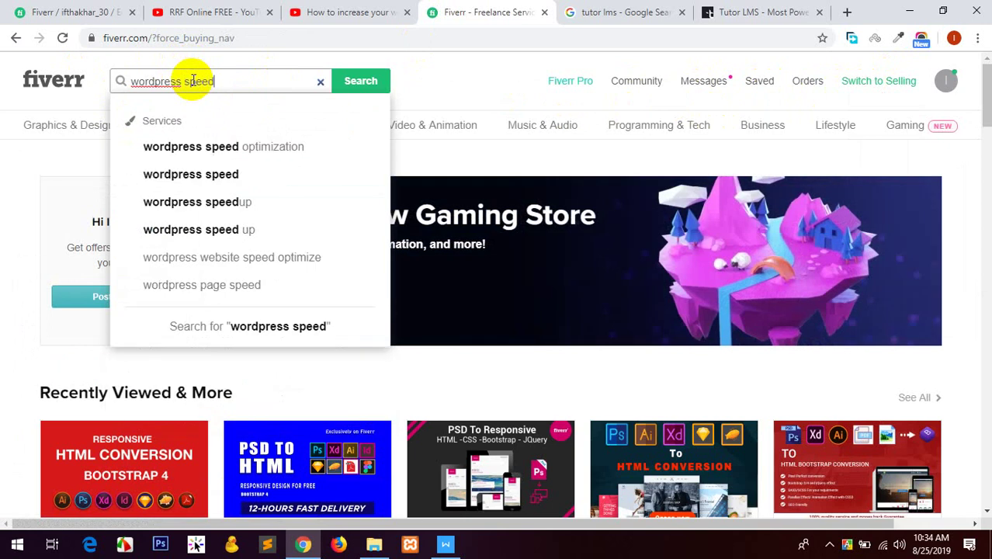
{"action": "key", "text": "Return"}
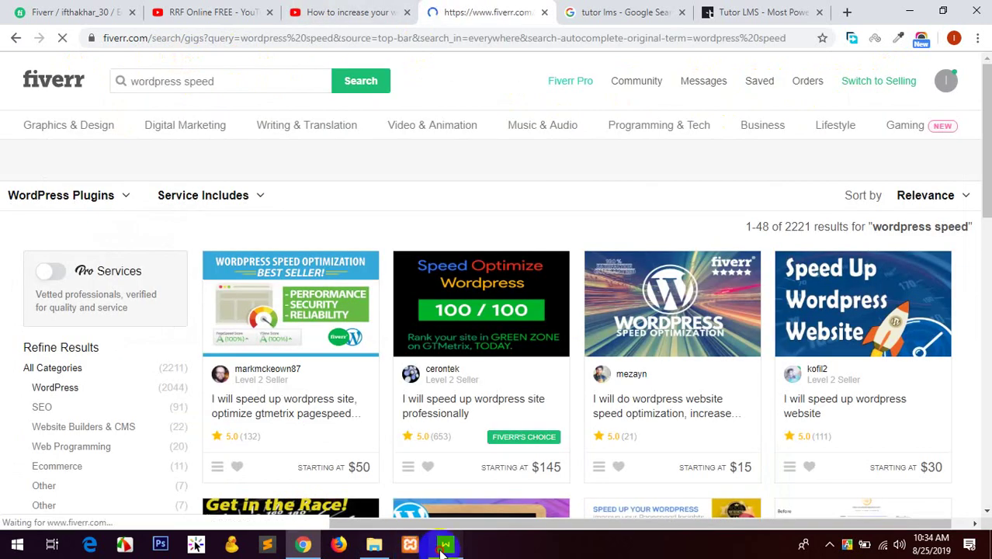
{"action": "left_click", "coordinate": [445, 544]}
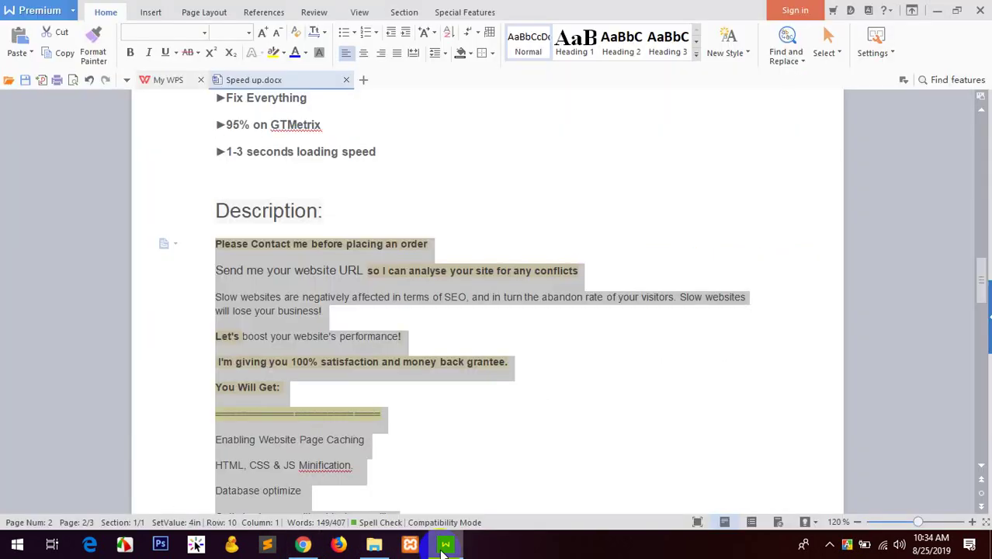
{"action": "left_click", "coordinate": [302, 545]}
{"action": "left_click", "coordinate": [102, 11]}
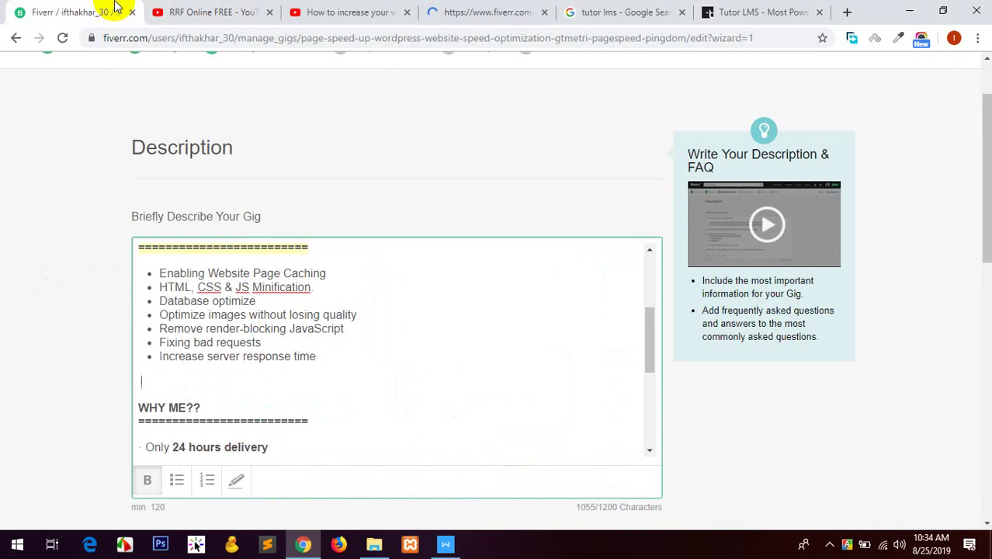
{"action": "left_click", "coordinate": [288, 371]}
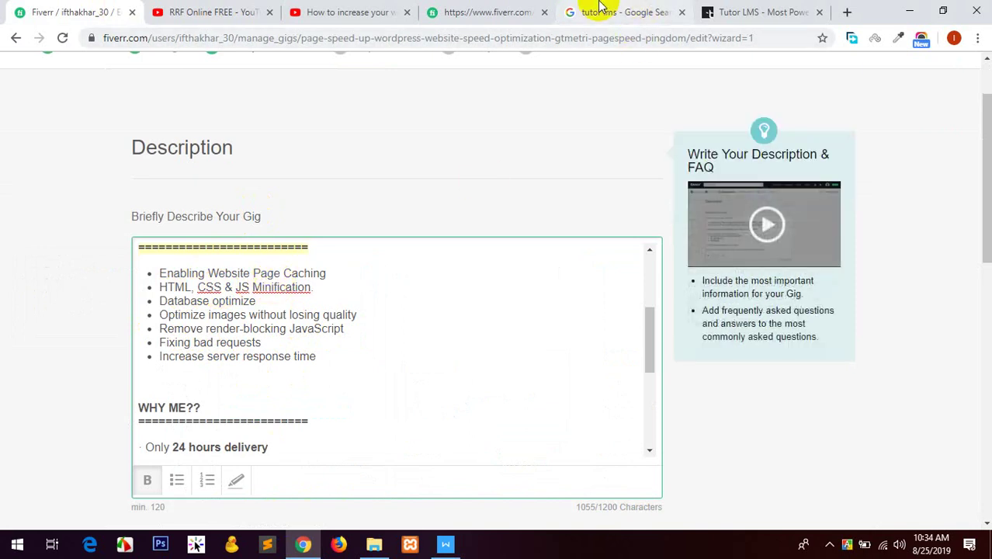
- Open four competing gigs from the "wordpress speed" results in separate tabs: the $50, $145 and $100 optimization gigs and the $5 GTmetrix gig
{"action": "left_click", "coordinate": [487, 11]}
{"action": "scroll", "coordinate": [460, 214], "scroll_direction": "down", "scroll_amount": 1}
{"action": "left_click", "coordinate": [304, 323]}
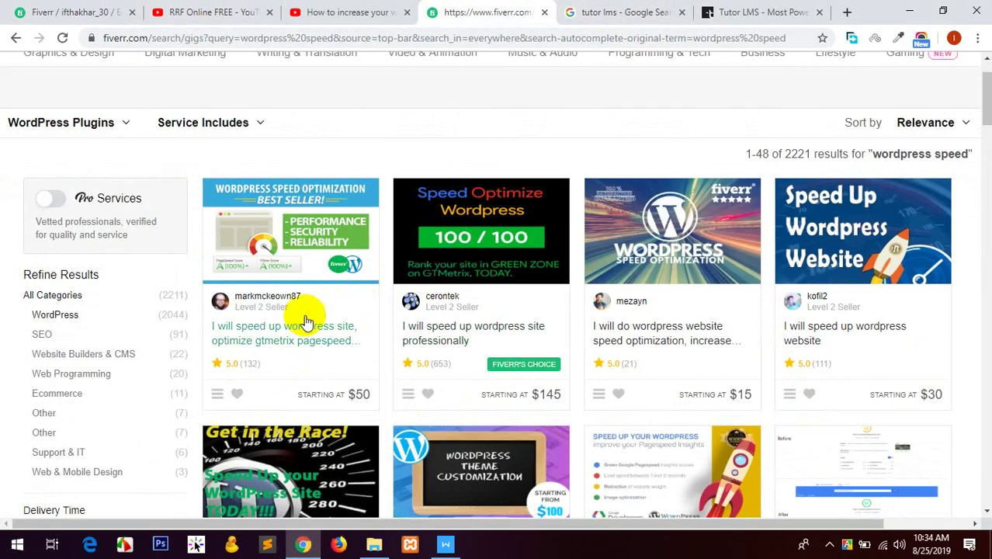
{"action": "left_click", "coordinate": [466, 327]}
{"action": "scroll", "coordinate": [466, 327], "scroll_direction": "down", "scroll_amount": 3}
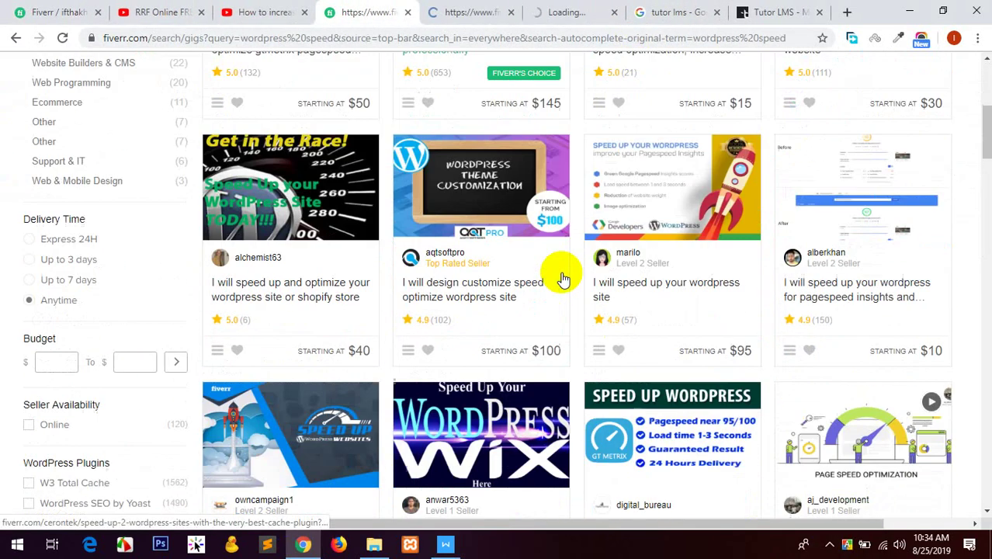
{"action": "left_click", "coordinate": [482, 299]}
{"action": "scroll", "coordinate": [677, 451], "scroll_direction": "down", "scroll_amount": 2}
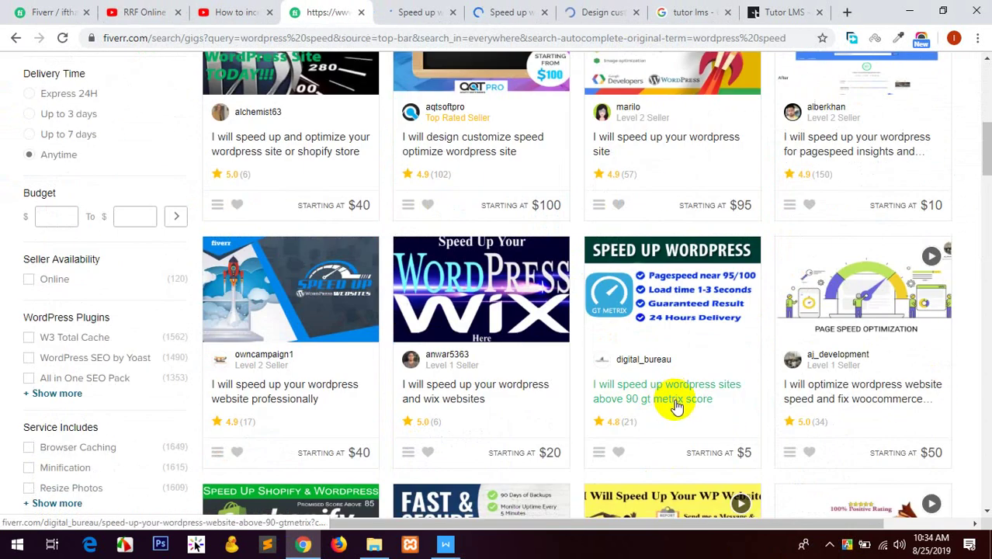
{"action": "left_click", "coordinate": [676, 401]}
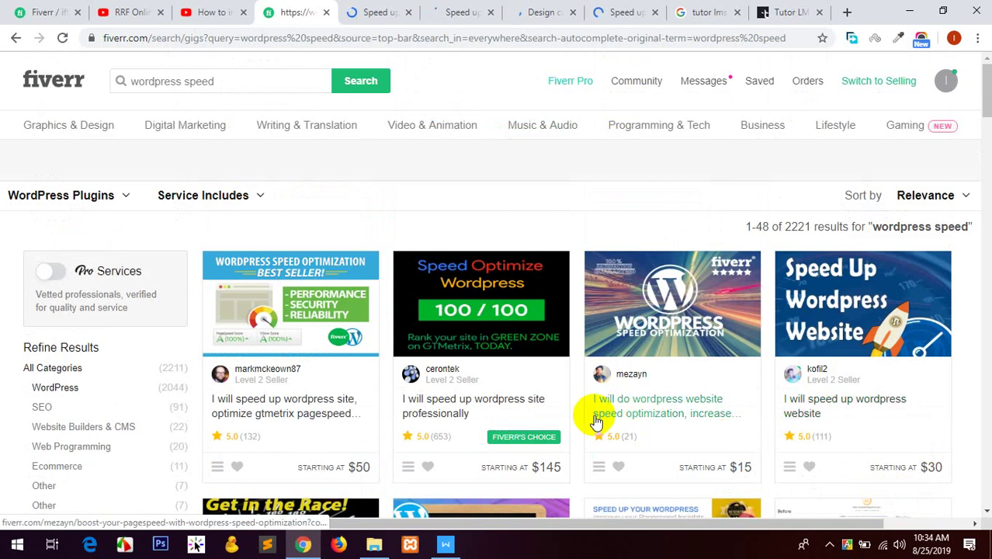
- View the $50 WordPress speed optimization gig and examine its About This Gig description
{"action": "scroll", "coordinate": [672, 290], "scroll_direction": "down", "scroll_amount": 1}
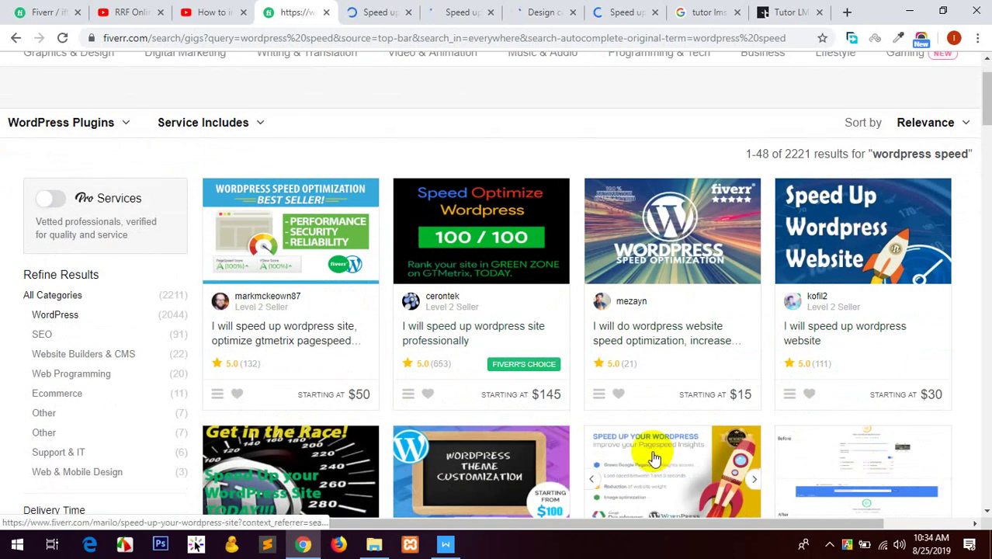
{"action": "scroll", "coordinate": [654, 458], "scroll_direction": "up", "scroll_amount": 1}
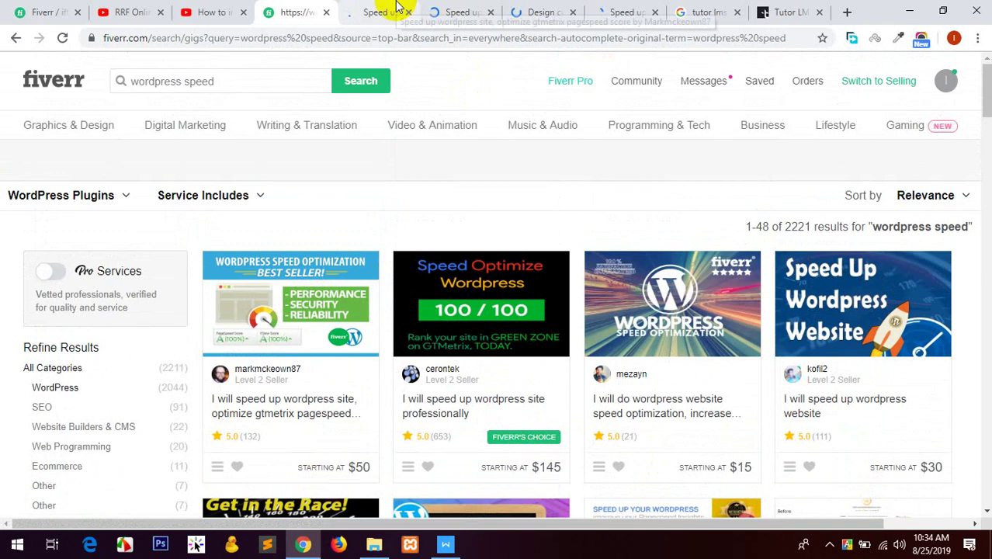
{"action": "left_click", "coordinate": [392, 7]}
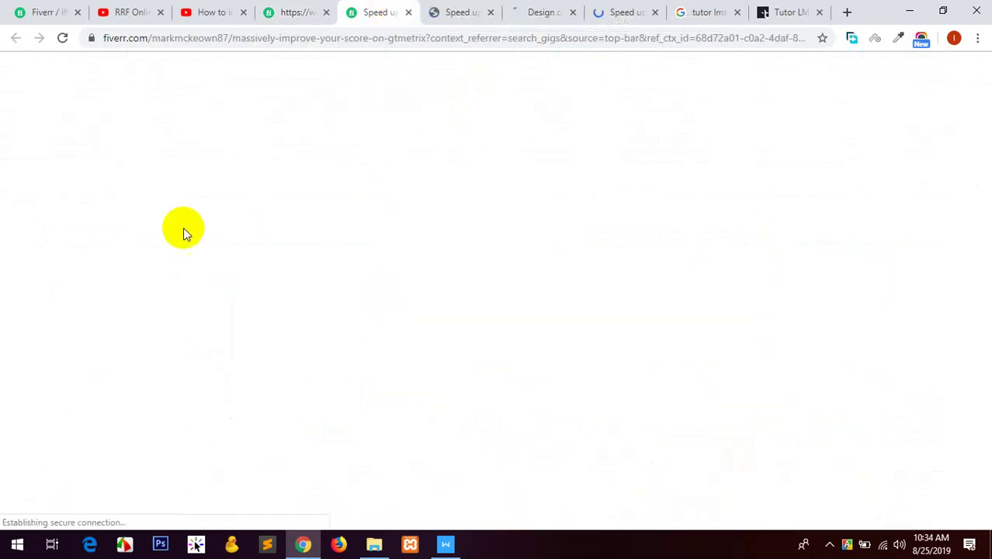
{"action": "scroll", "coordinate": [151, 343], "scroll_direction": "down", "scroll_amount": 5}
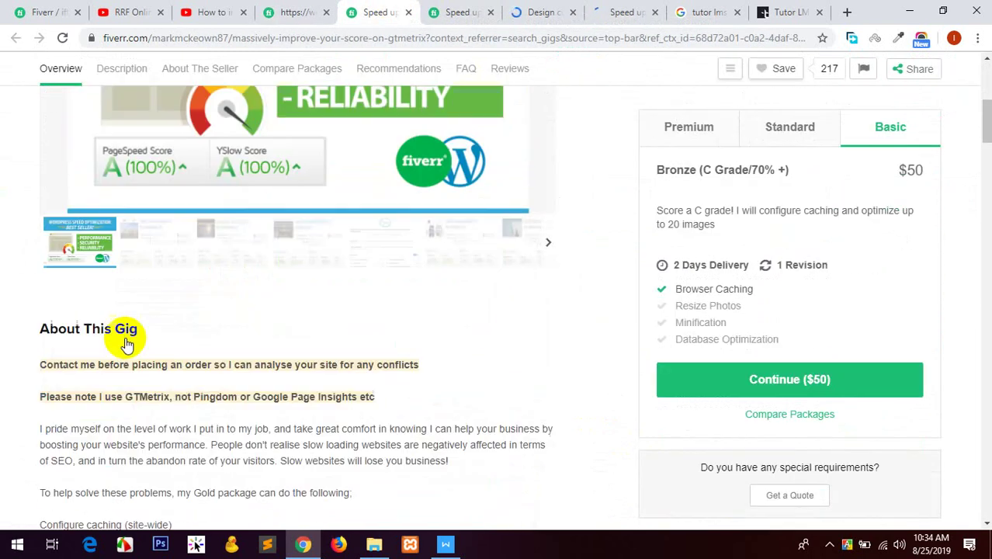
- Examine the service list and the guaranteed GTmetrix score line in the $50 gig's description
{"action": "scroll", "coordinate": [126, 343], "scroll_direction": "down", "scroll_amount": 3}
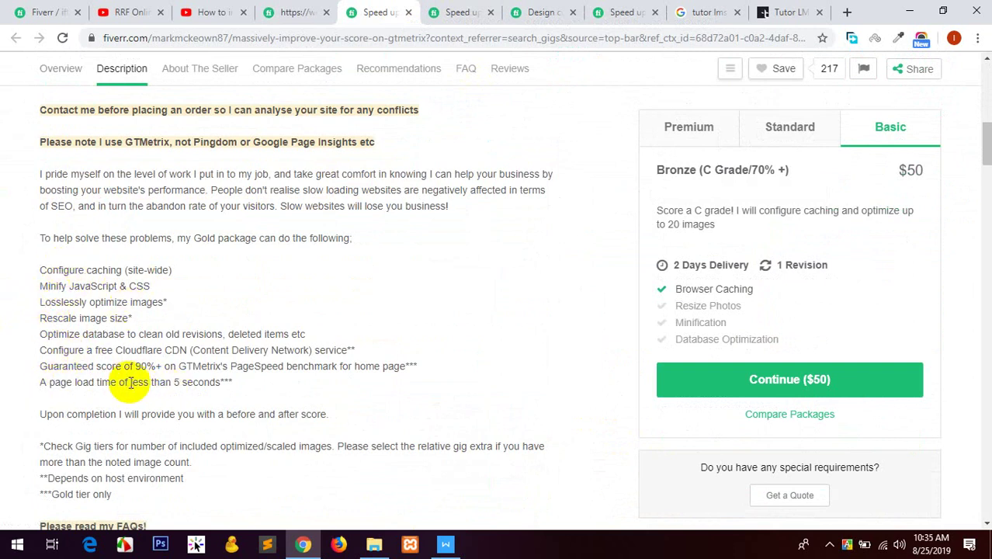
{"action": "left_click_drag", "start_coordinate": [164, 365], "coordinate": [122, 366]}
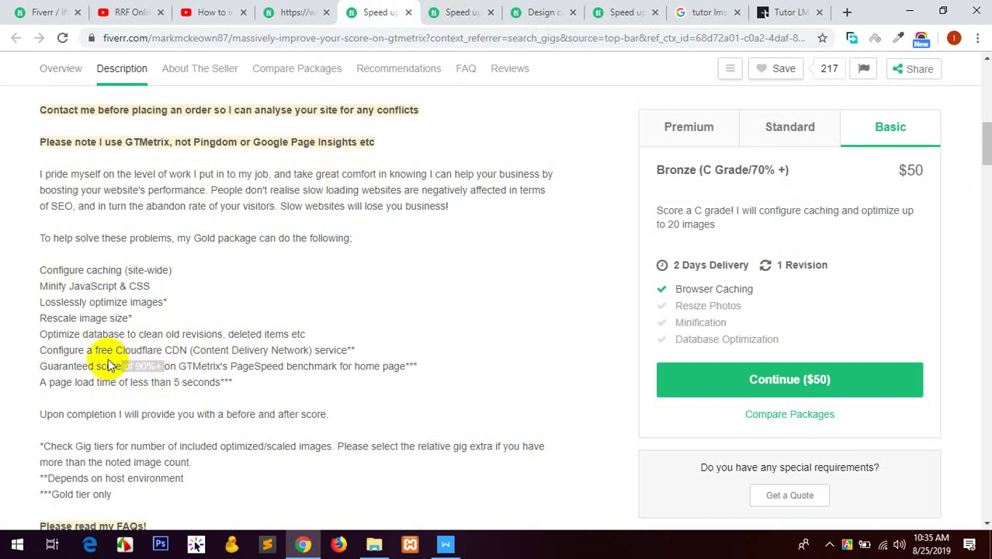
{"action": "scroll", "coordinate": [104, 365], "scroll_direction": "down", "scroll_amount": 3}
{"action": "scroll", "coordinate": [49, 349], "scroll_direction": "up", "scroll_amount": 7}
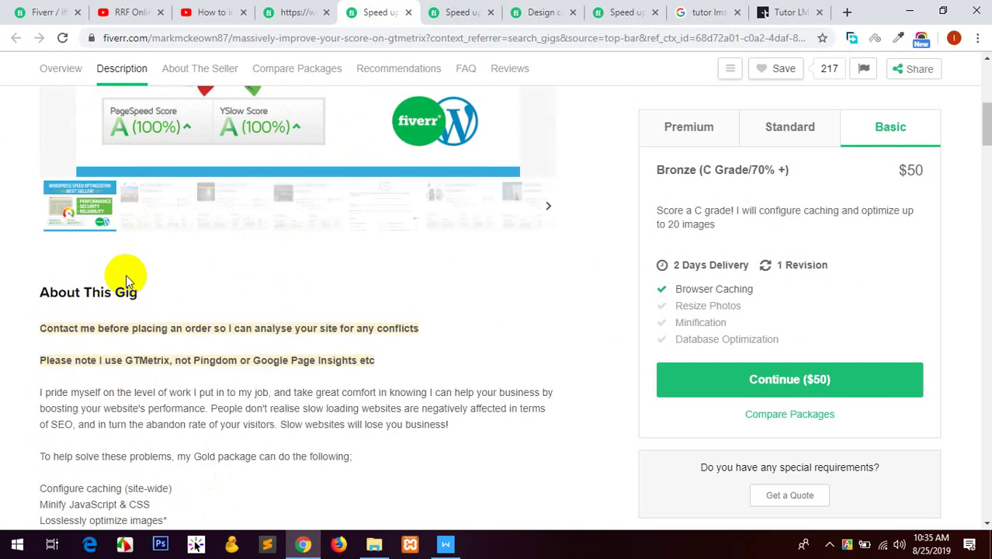
- View the $145 optimization gig and examine its package descriptions and its Premium package offer
{"action": "left_click", "coordinate": [464, 8]}
{"action": "scroll", "coordinate": [31, 326], "scroll_direction": "down", "scroll_amount": 10}
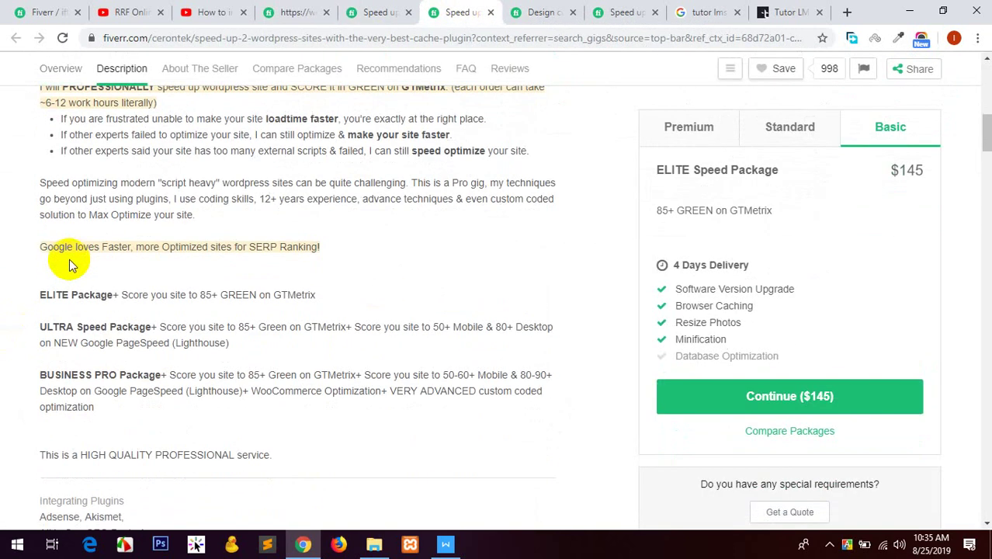
{"action": "scroll", "coordinate": [69, 264], "scroll_direction": "up", "scroll_amount": 1}
{"action": "left_click_drag", "start_coordinate": [40, 351], "coordinate": [107, 450]}
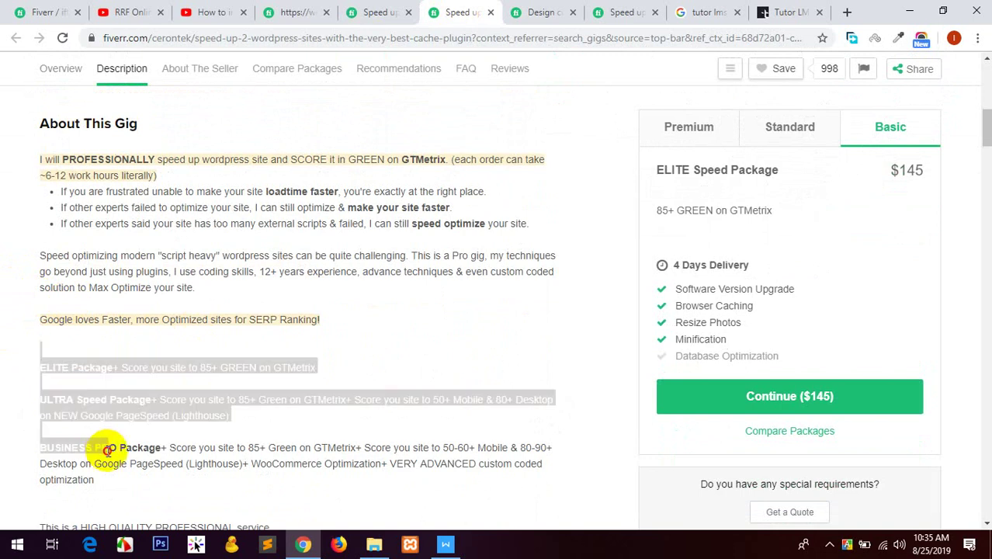
{"action": "left_click", "coordinate": [224, 466]}
{"action": "left_click", "coordinate": [788, 144]}
{"action": "left_click", "coordinate": [719, 127]}
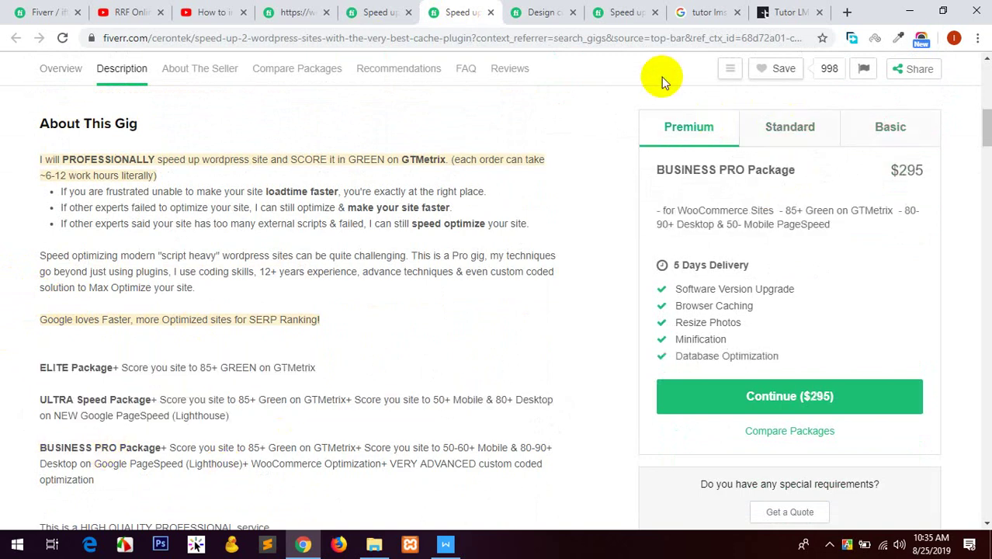
- View the $100 WordPress customization gig and examine its service list, reviews and orders in queue
{"action": "left_click", "coordinate": [572, 10]}
{"action": "scroll", "coordinate": [2, 268], "scroll_direction": "down", "scroll_amount": 7}
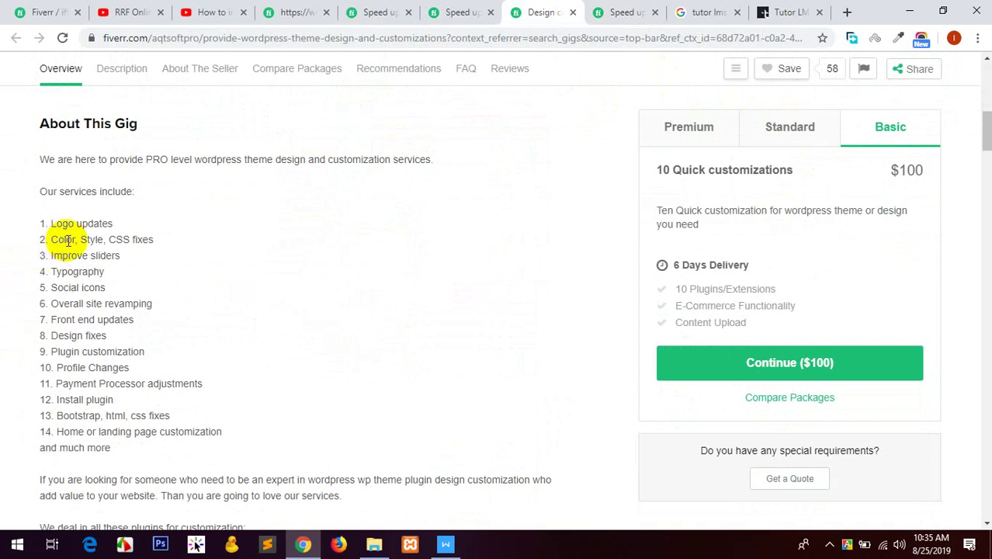
{"action": "scroll", "coordinate": [590, 390], "scroll_direction": "up", "scroll_amount": 7}
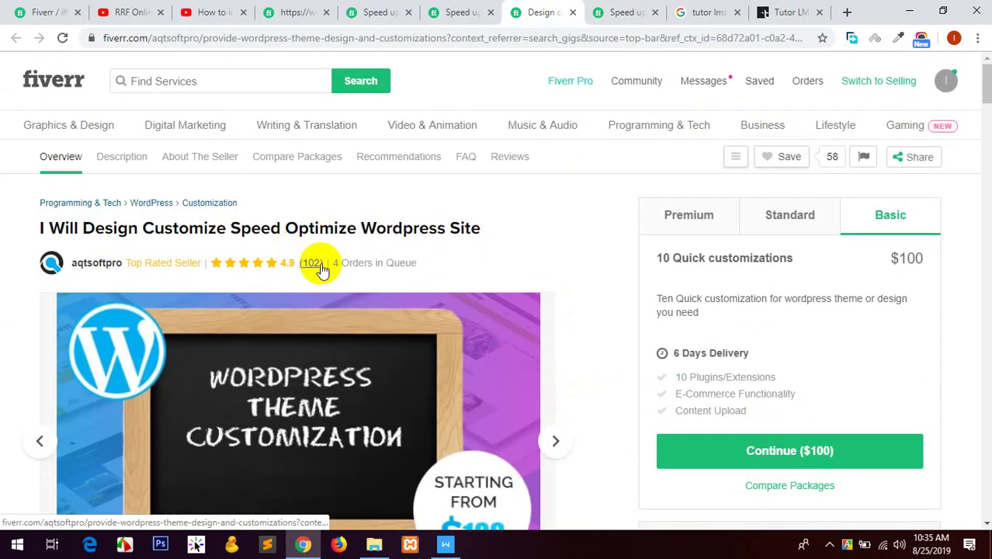
{"action": "left_click_drag", "start_coordinate": [340, 263], "coordinate": [465, 273]}
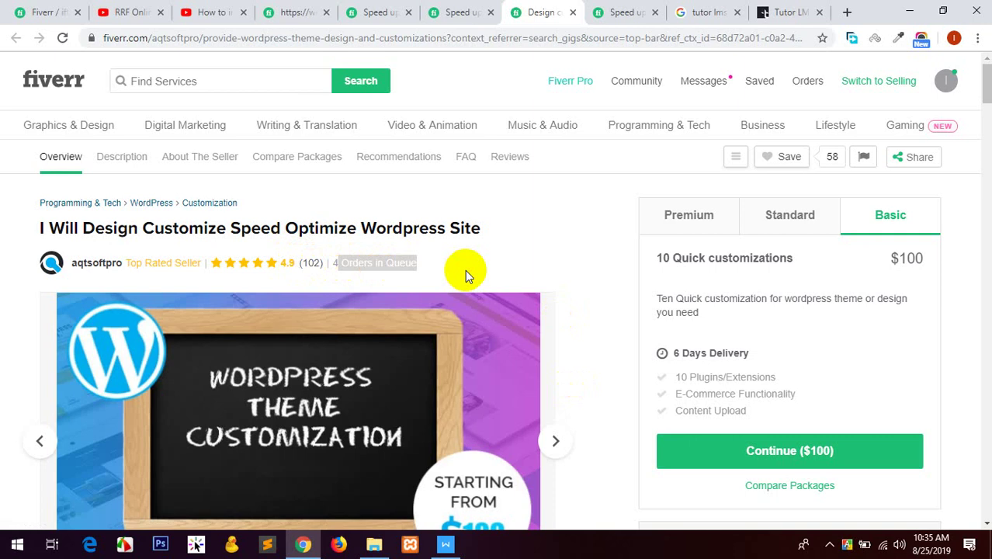
{"action": "left_click", "coordinate": [466, 272]}
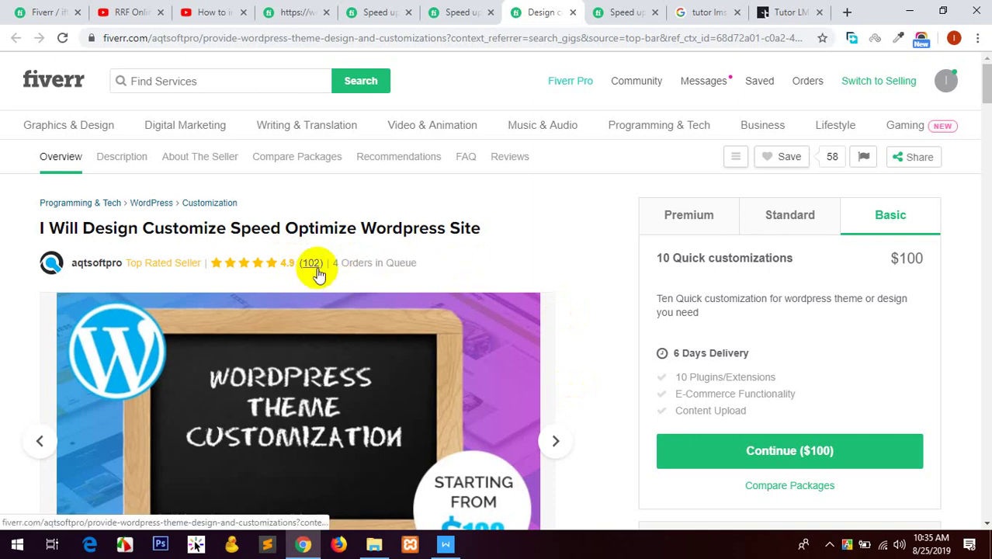
{"action": "left_click_drag", "start_coordinate": [332, 262], "coordinate": [440, 261]}
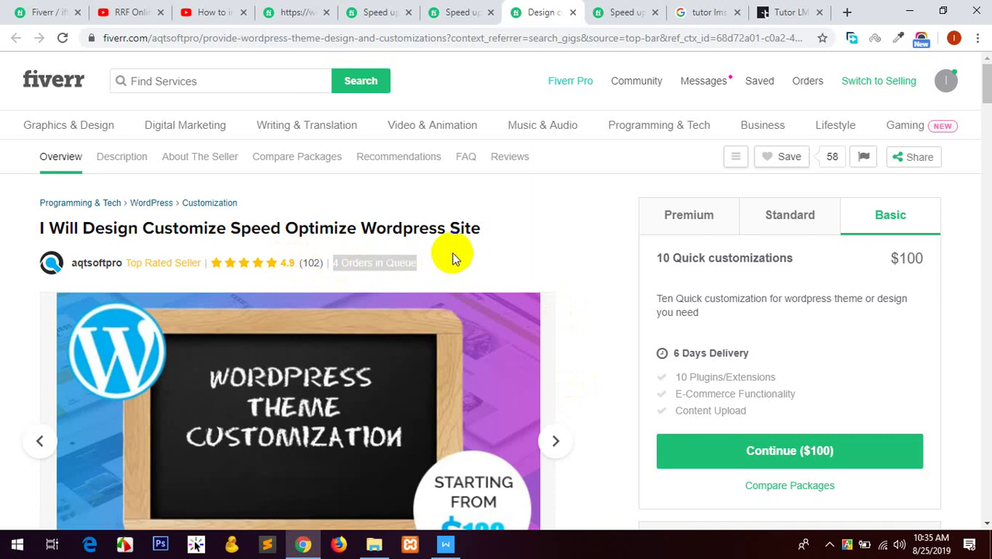
{"action": "left_click", "coordinate": [439, 265]}
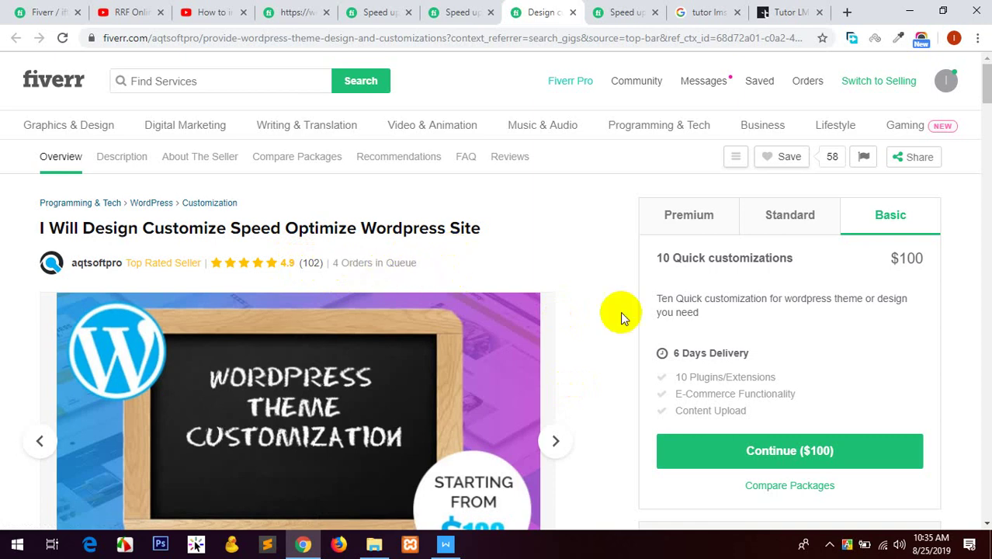
- Compare the prices and contents of the $100 gig's Basic, Standard and Premium packages
{"action": "left_click_drag", "start_coordinate": [885, 276], "coordinate": [958, 250]}
{"action": "left_click", "coordinate": [779, 215]}
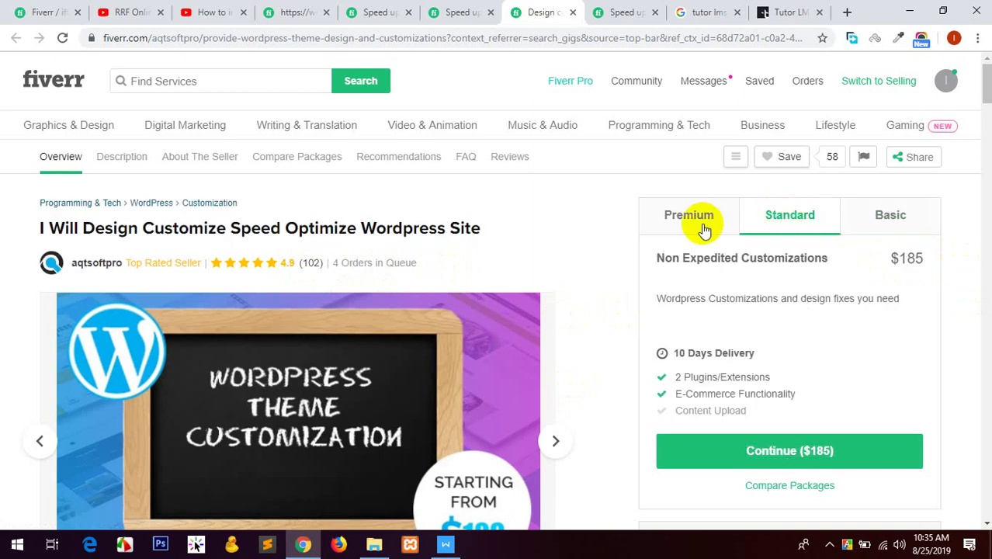
{"action": "left_click", "coordinate": [701, 227]}
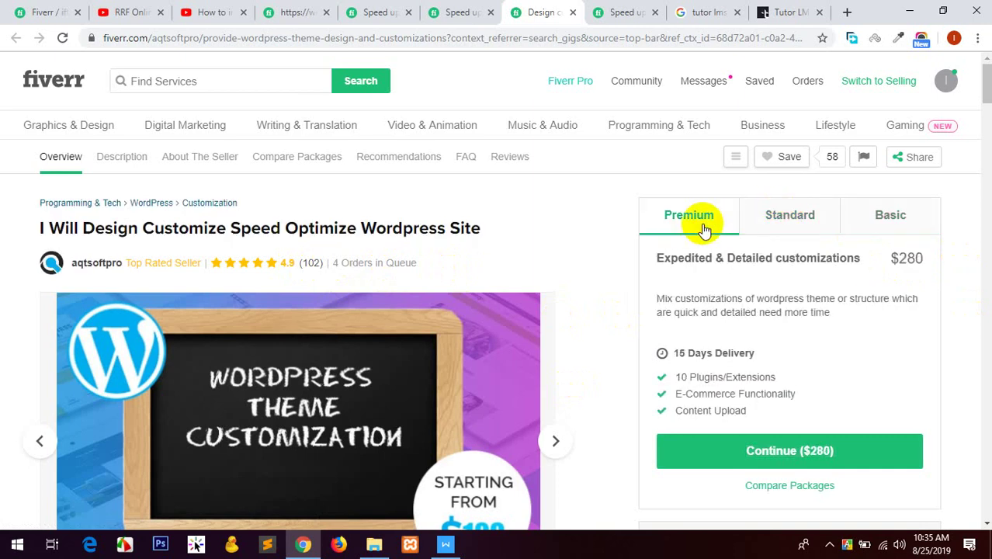
{"action": "left_click", "coordinate": [778, 215]}
{"action": "left_click", "coordinate": [888, 215]}
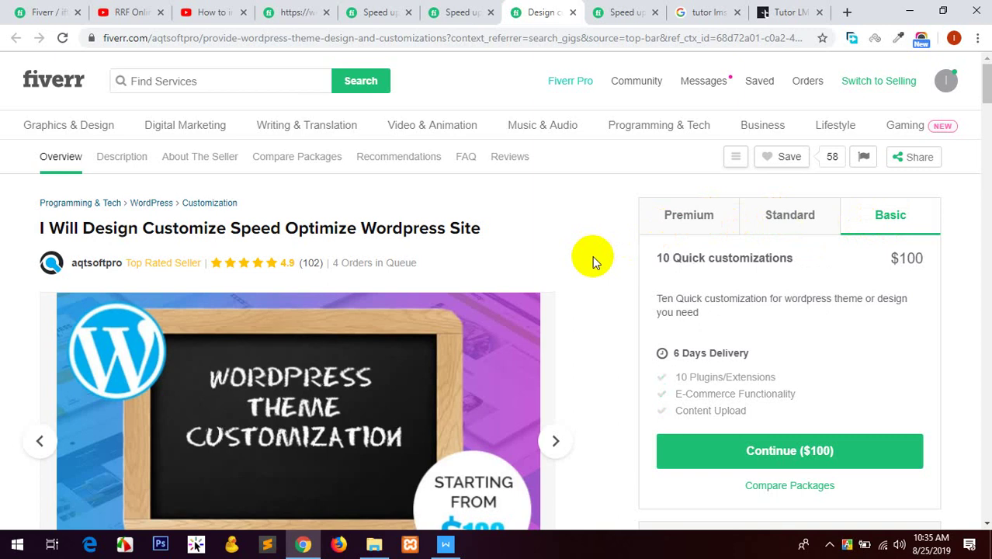
- Add the "Install plugin" item from the $100 gig's service list as a bullet below "Database optimize" in the gig description being edited
{"action": "scroll", "coordinate": [66, 256], "scroll_direction": "down", "scroll_amount": 8}
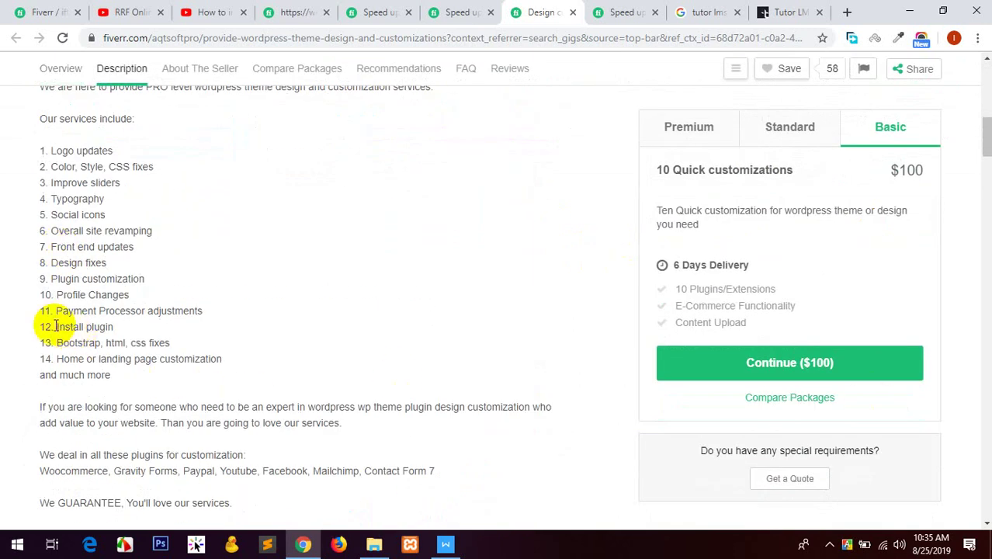
{"action": "mouse_move", "coordinate": [56, 326]}
{"action": "left_mouse_down"}
{"action": "mouse_move", "coordinate": [113, 327]}
{"action": "mouse_move", "coordinate": [74, 326]}
{"action": "left_mouse_up"}
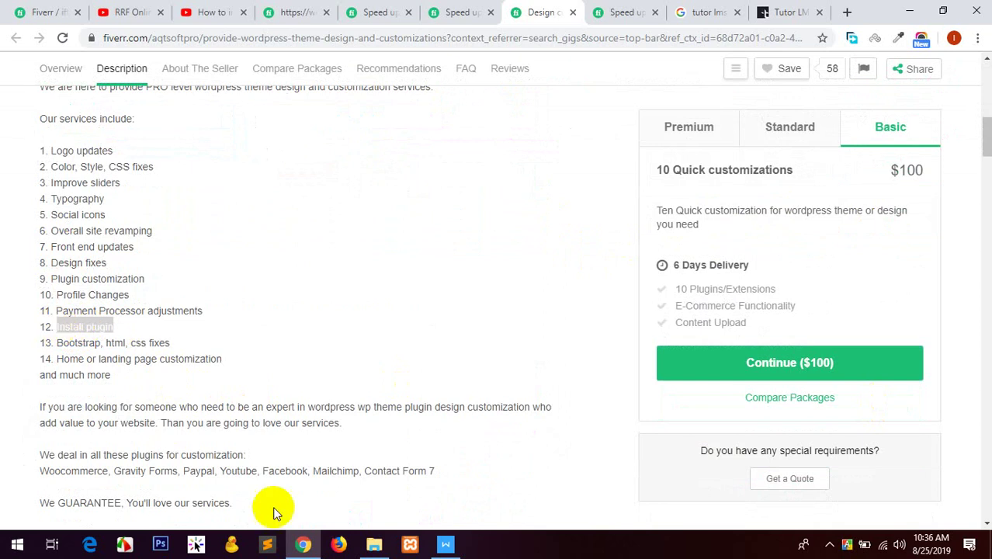
{"action": "left_click", "coordinate": [78, 8]}
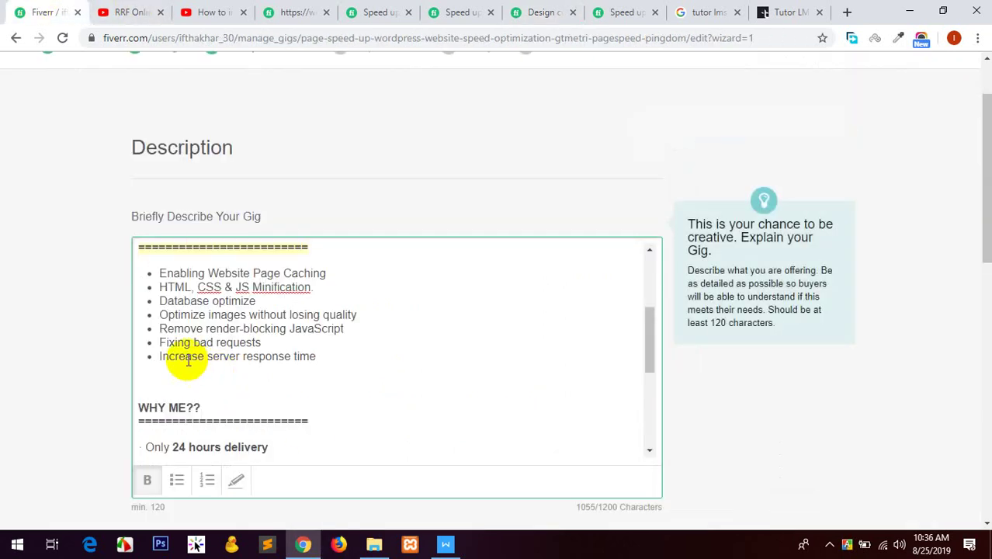
{"action": "left_click", "coordinate": [348, 356]}
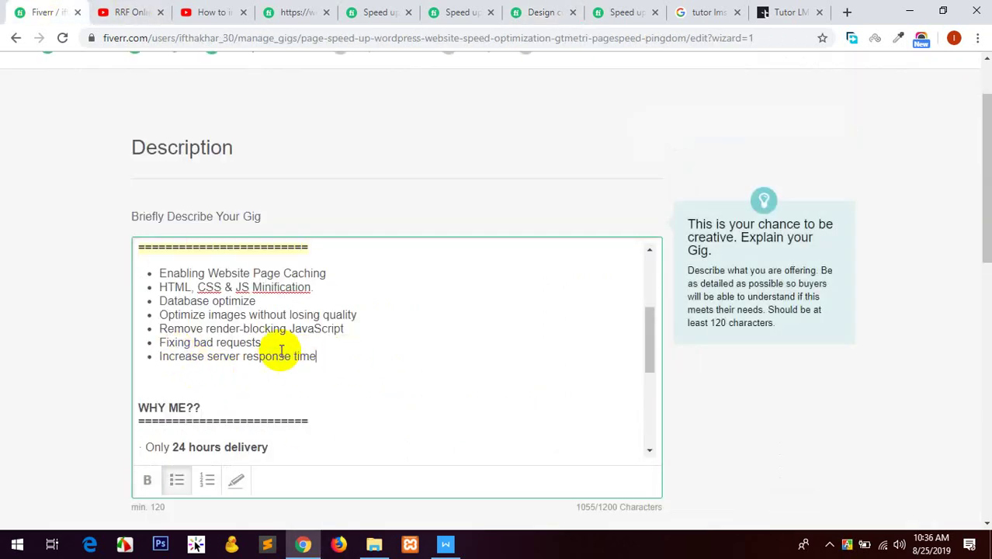
{"action": "key", "text": "Return"}
{"action": "type", "text": "Install plugin"}
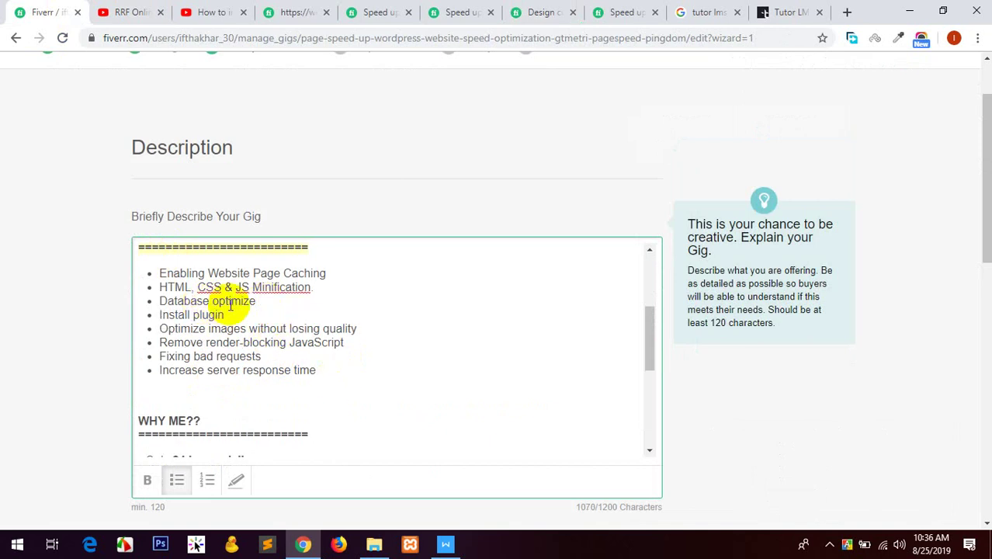
- Highlight the "WHY ME??" heading and its underline of equals signs in the gig description
{"action": "scroll", "coordinate": [278, 396], "scroll_direction": "down", "scroll_amount": 3}
{"action": "scroll", "coordinate": [261, 365], "scroll_direction": "up", "scroll_amount": 1}
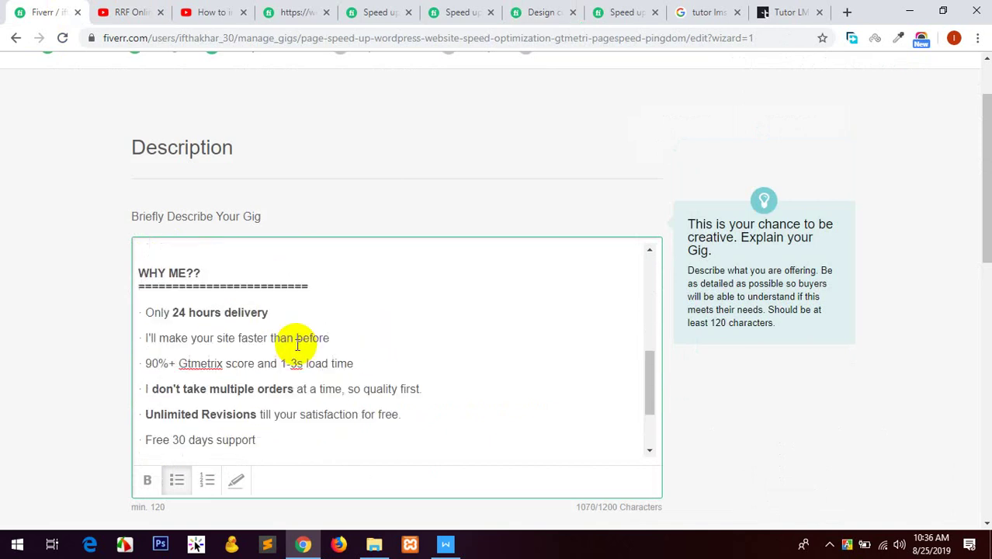
{"action": "left_click_drag", "start_coordinate": [326, 284], "coordinate": [122, 277]}
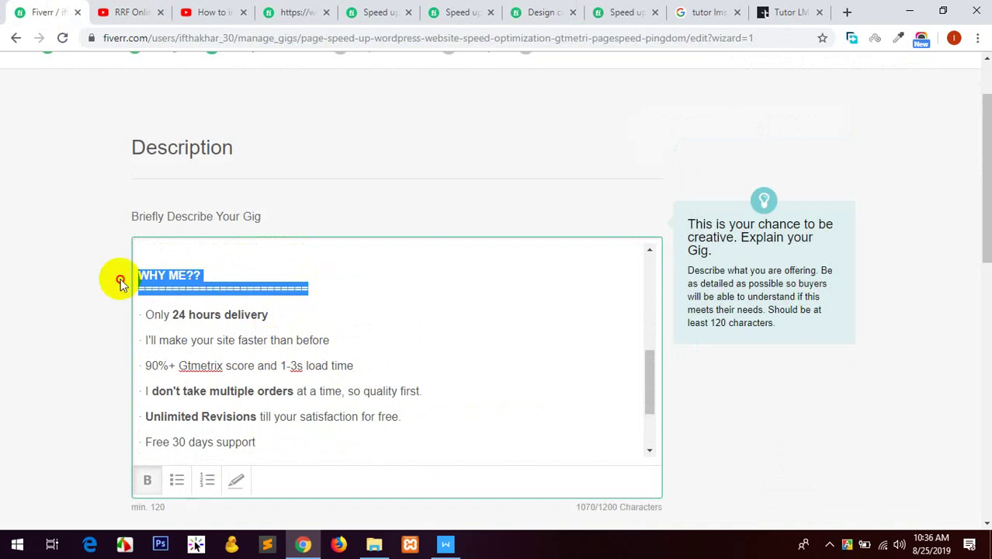
- Remove the leading dots from the six lines under "WHY ME??", from "Only 24 hours delivery" to "Free 30 days support"
{"action": "left_click", "coordinate": [155, 312]}
{"action": "left_click", "coordinate": [144, 314]}
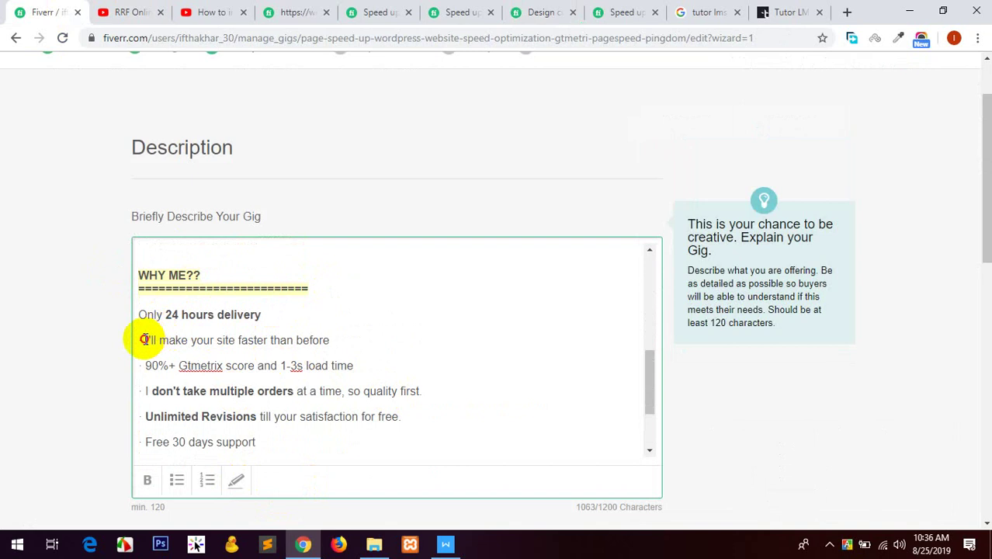
{"action": "left_click", "coordinate": [143, 344]}
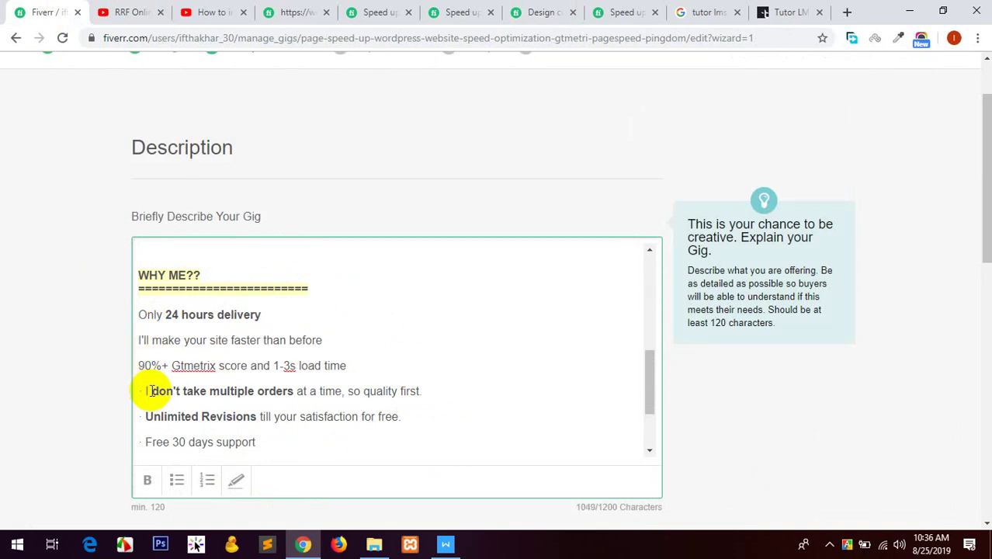
{"action": "left_click", "coordinate": [148, 391]}
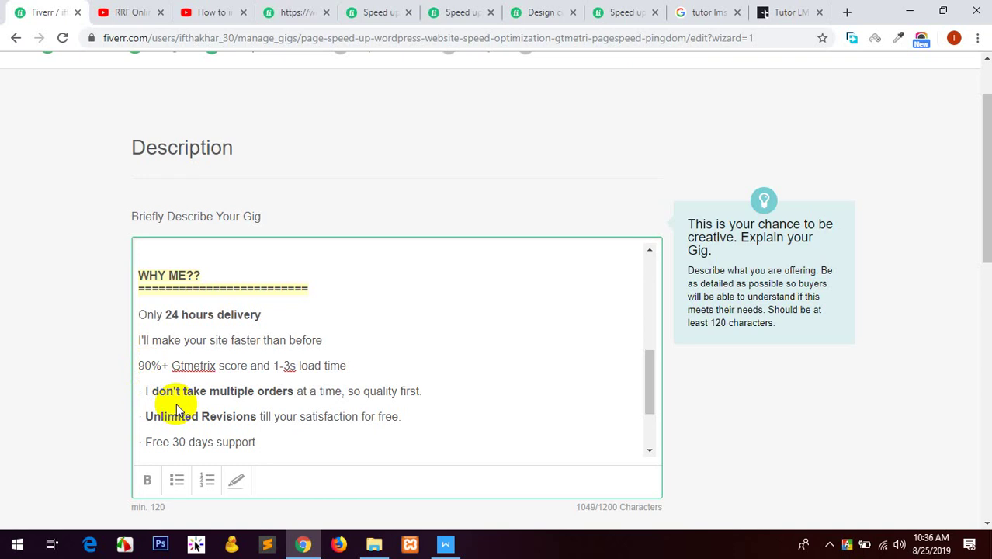
{"action": "key", "text": "BackSpace"}
{"action": "key", "text": "BackSpace"}
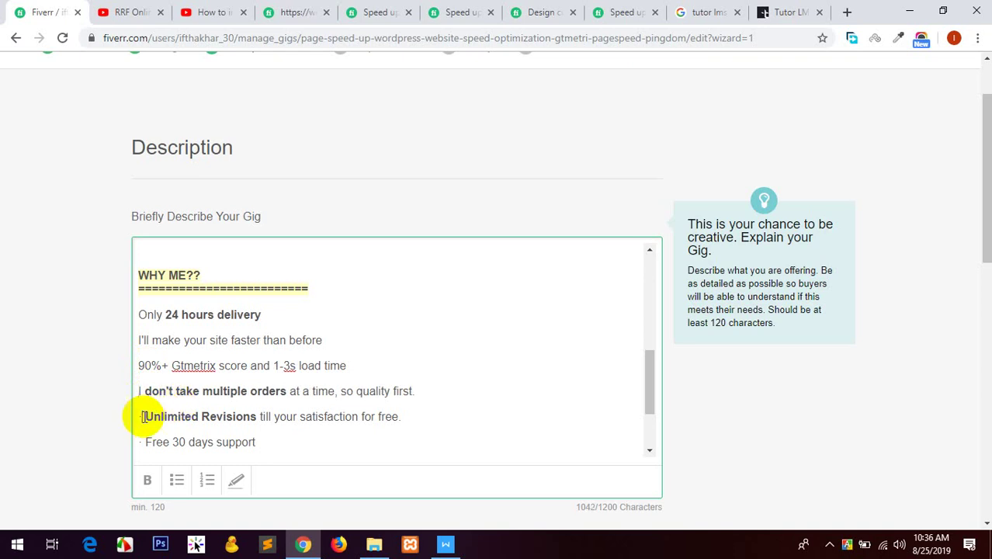
{"action": "key", "text": "BackSpace"}
{"action": "key", "text": "BackSpace"}
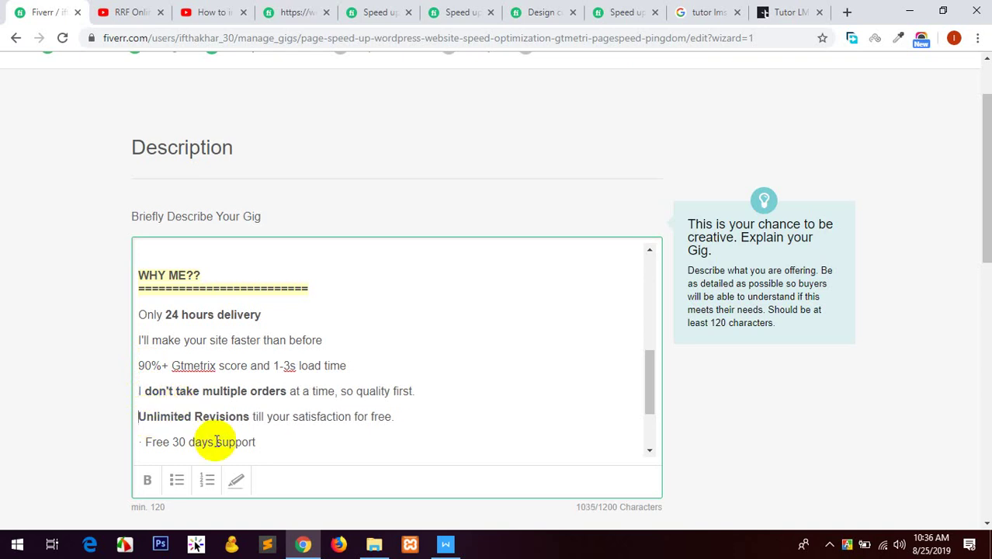
{"action": "left_click", "coordinate": [146, 442]}
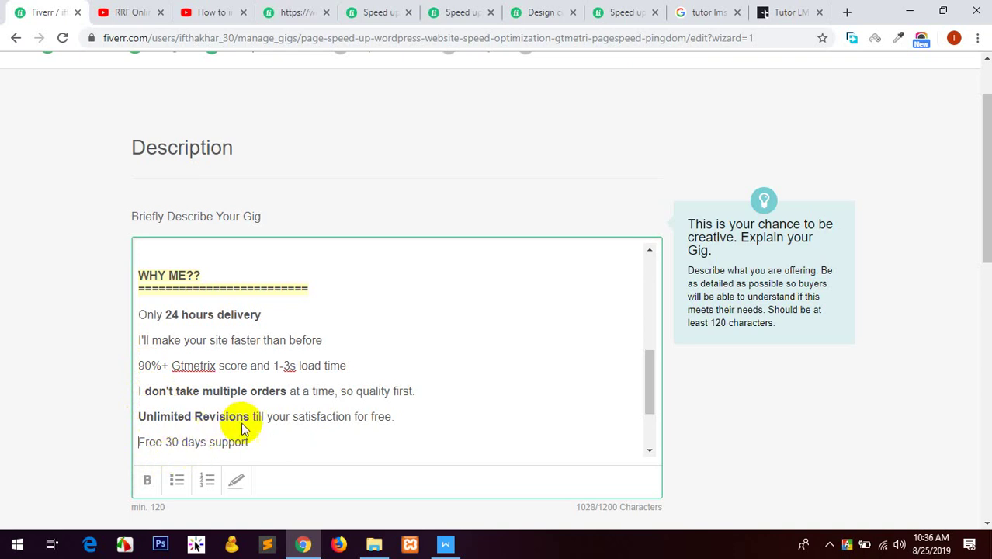
- Format the six lines under the "WHY ME??" heading as a numbered list
{"action": "left_click", "coordinate": [177, 391]}
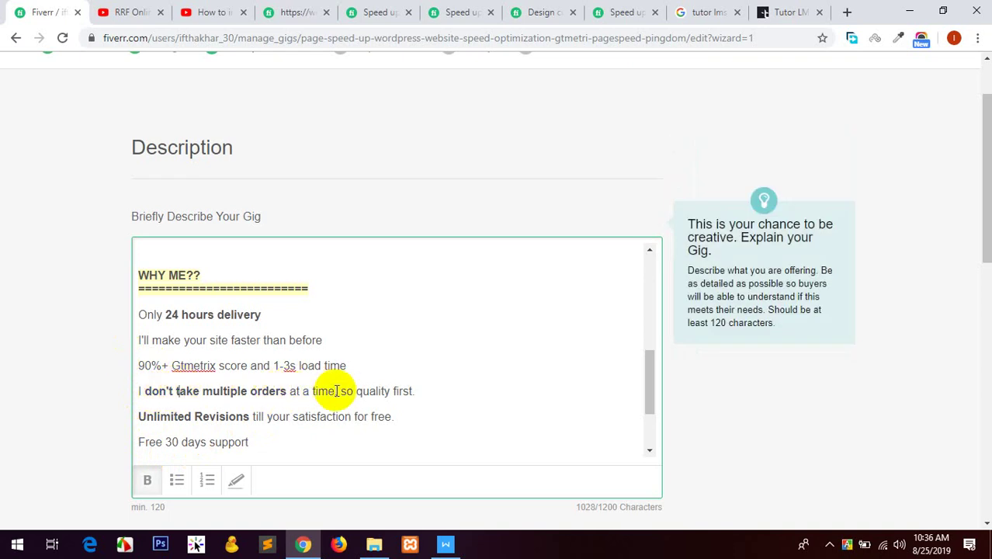
{"action": "left_click_drag", "start_coordinate": [261, 452], "coordinate": [109, 317]}
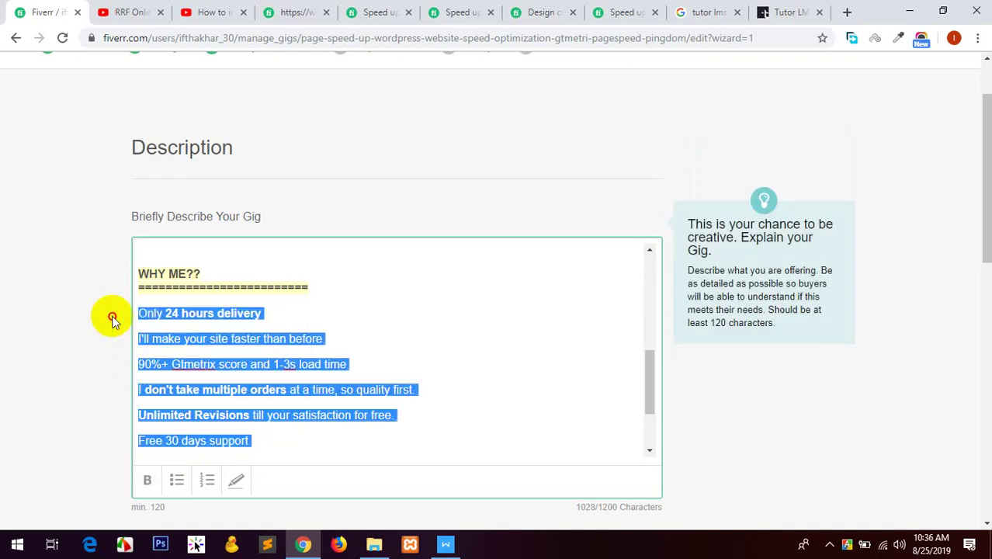
{"action": "left_click", "coordinate": [201, 480]}
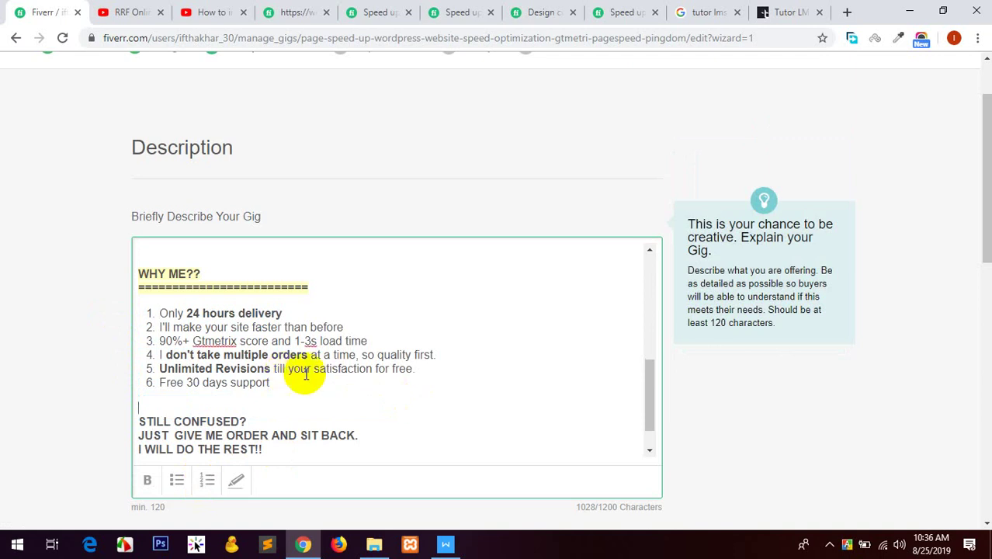
- Highlight the list item "I don't take multiple orders at a time, so quality first."
{"action": "left_click_drag", "start_coordinate": [438, 354], "coordinate": [189, 355]}
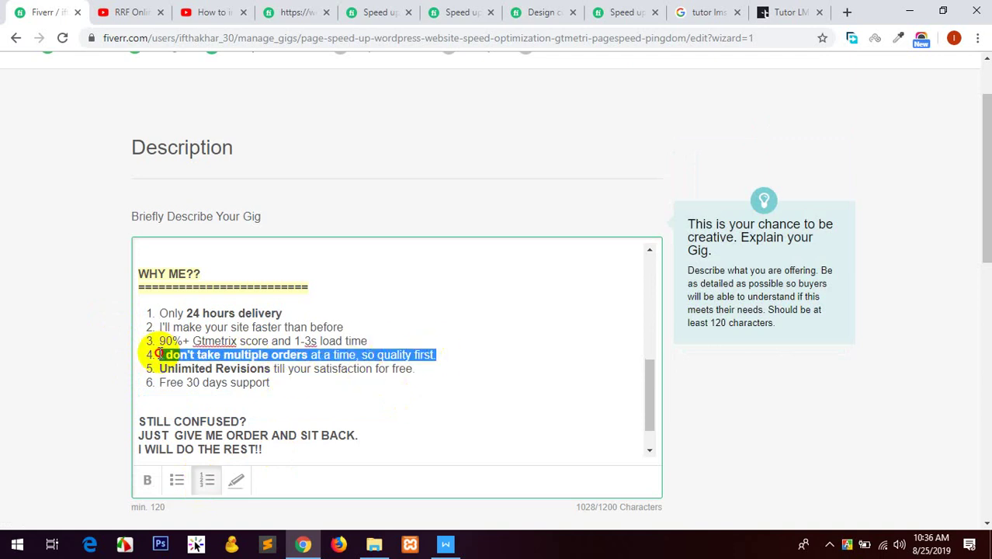
{"action": "left_click", "coordinate": [322, 401]}
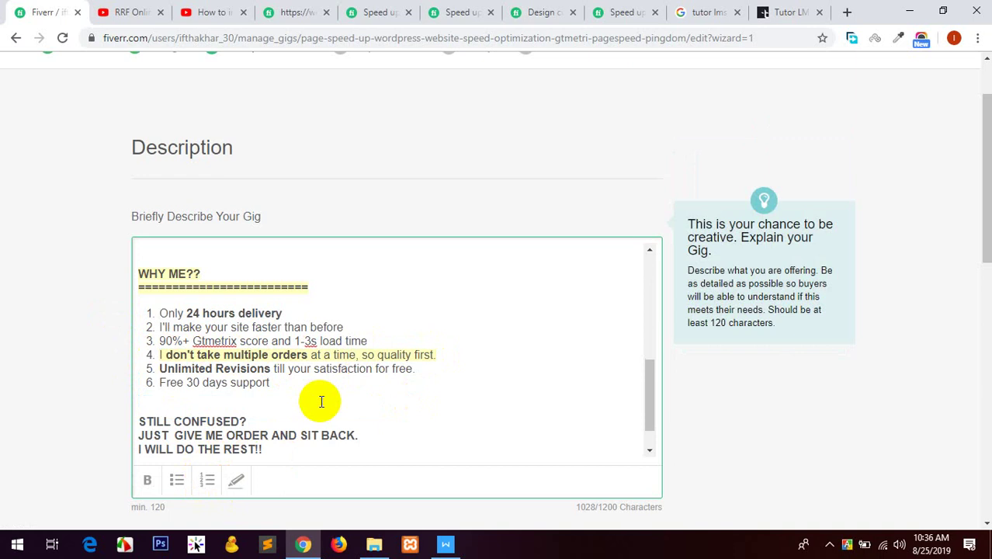
{"action": "scroll", "coordinate": [321, 401], "scroll_direction": "down", "scroll_amount": 4}
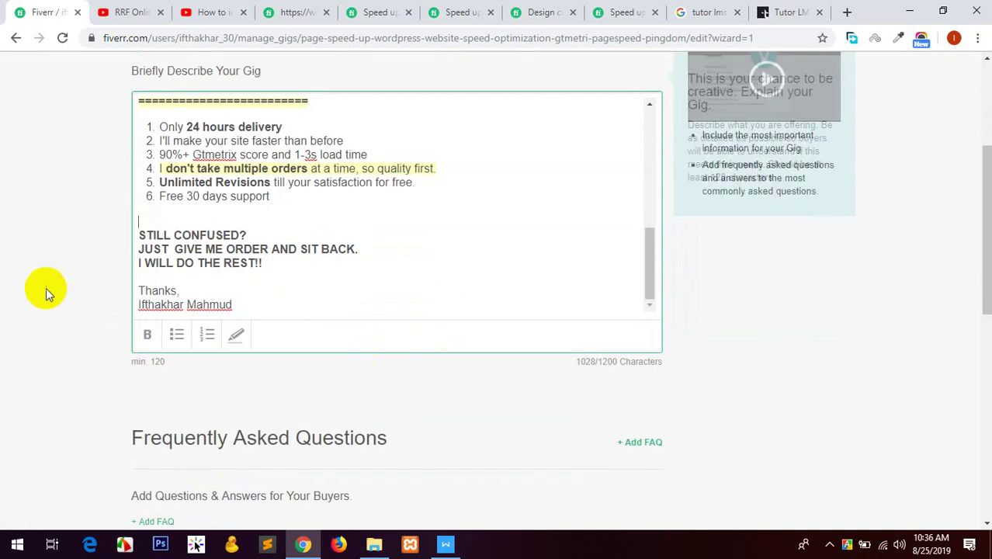
{"action": "scroll", "coordinate": [44, 289], "scroll_direction": "down", "scroll_amount": 3}
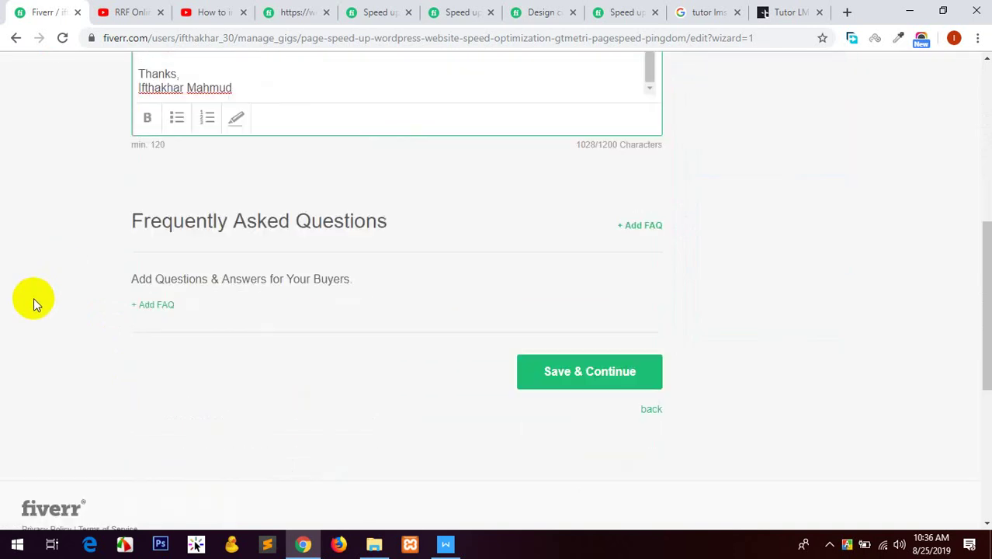
- Start a new FAQ entry and copy the question "How can I check my website page speed?" into it from Speed up.docx in WPS Writer
{"action": "left_click", "coordinate": [149, 304]}
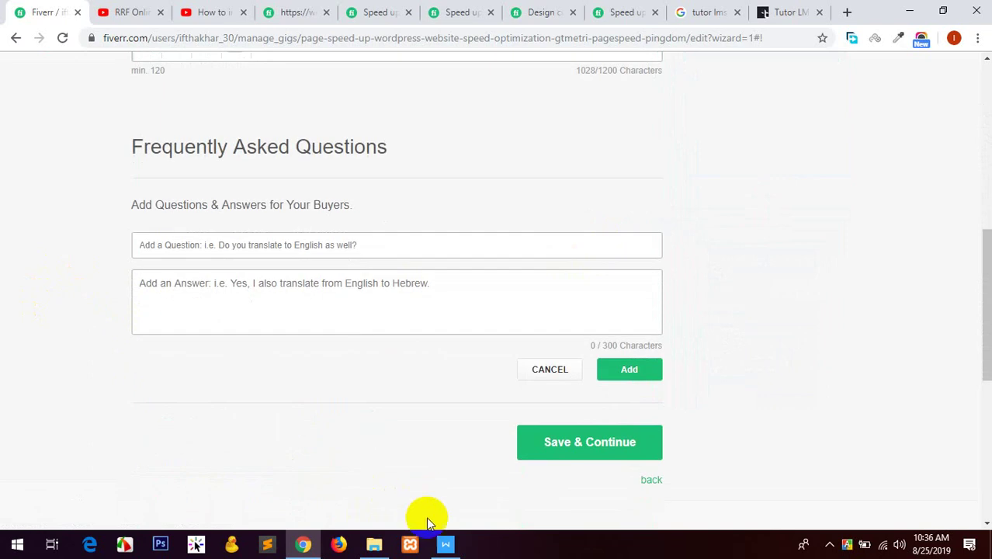
{"action": "left_click", "coordinate": [446, 544]}
{"action": "scroll", "coordinate": [341, 317], "scroll_direction": "down", "scroll_amount": 6}
{"action": "scroll", "coordinate": [335, 318], "scroll_direction": "down", "scroll_amount": 10}
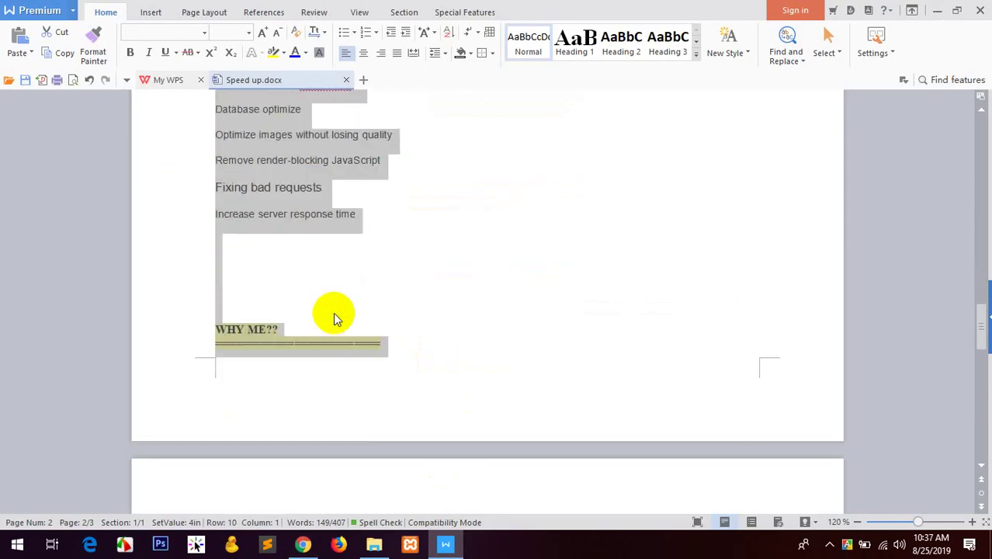
{"action": "left_click", "coordinate": [358, 353]}
{"action": "scroll", "coordinate": [166, 315], "scroll_direction": "down", "scroll_amount": 3}
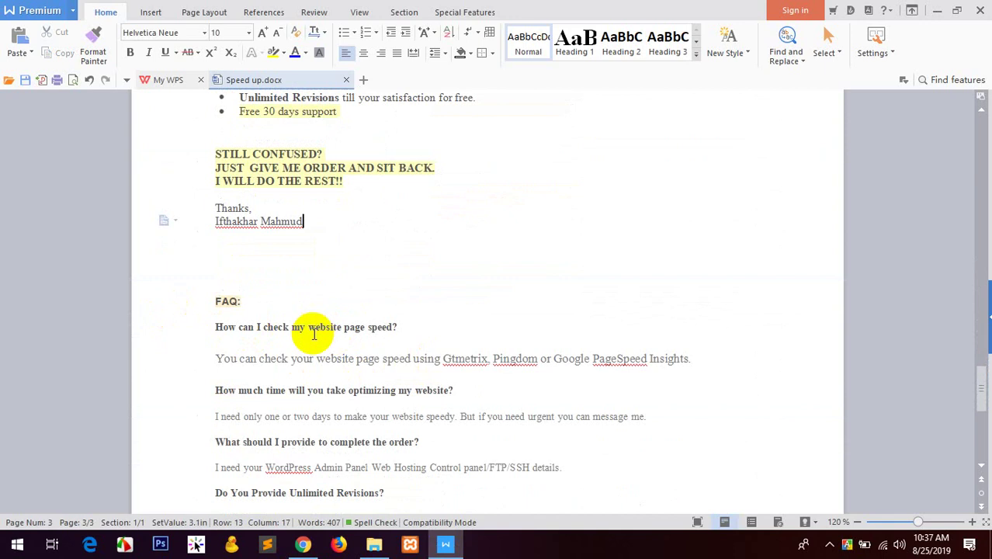
{"action": "triple_click", "coordinate": [338, 327]}
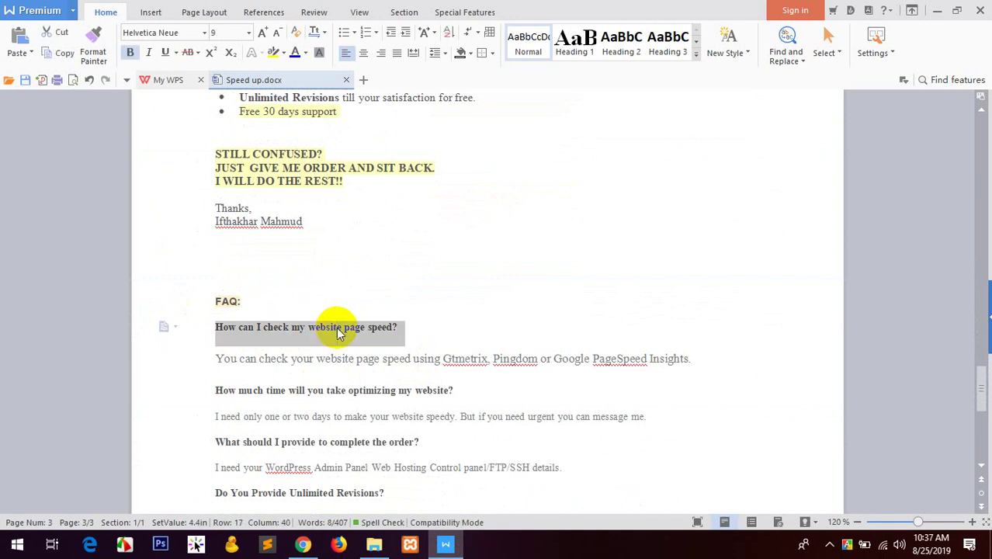
{"action": "left_click", "coordinate": [303, 544]}
{"action": "left_click", "coordinate": [249, 238]}
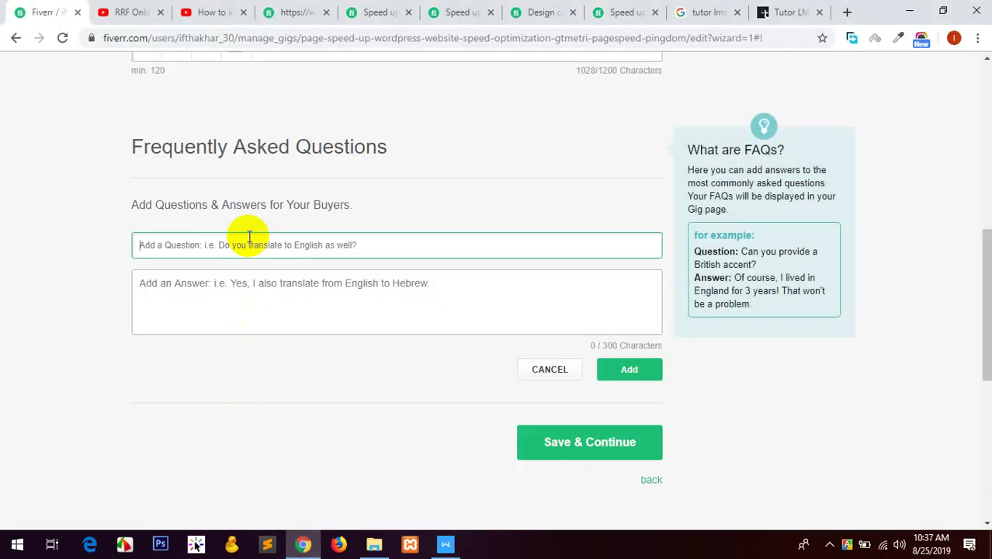
- Copy the document's answer "You can check your website page speed using Gtmetrix, Pingdom or Google PageSpeed Insights." into the entry and add the FAQ
{"action": "left_click", "coordinate": [446, 544]}
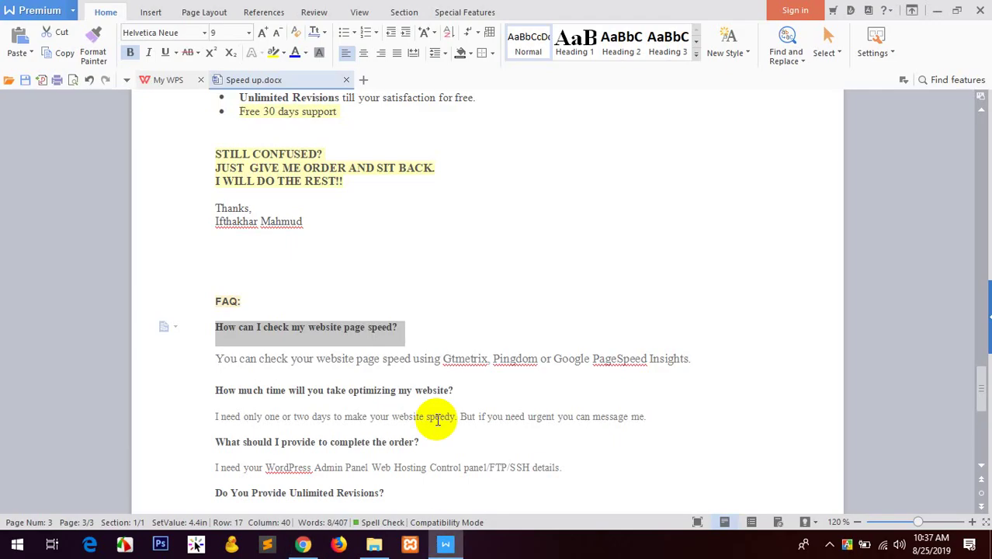
{"action": "left_click", "coordinate": [393, 358]}
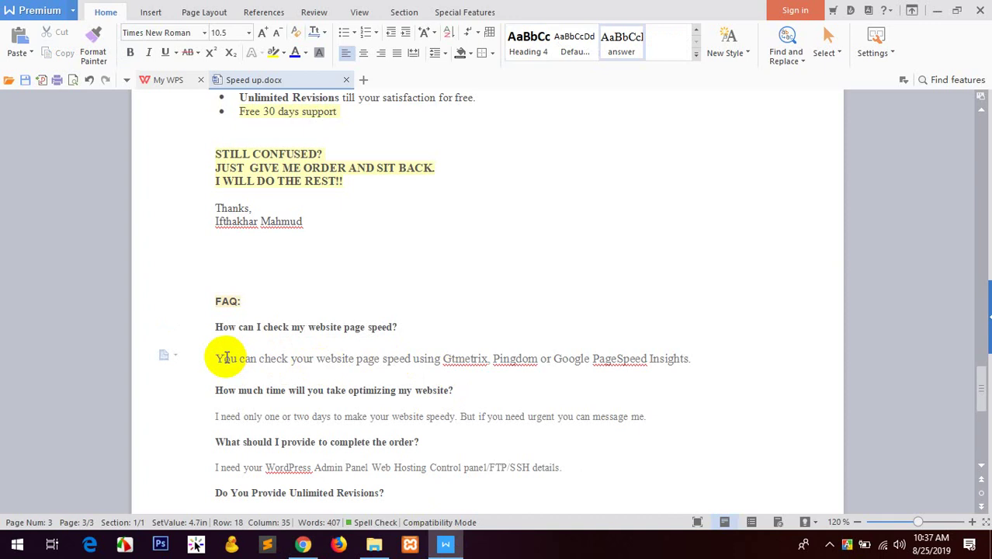
{"action": "double_click", "coordinate": [465, 358]}
{"action": "left_click", "coordinate": [515, 360]}
{"action": "left_click_drag", "start_coordinate": [695, 358], "coordinate": [219, 363]}
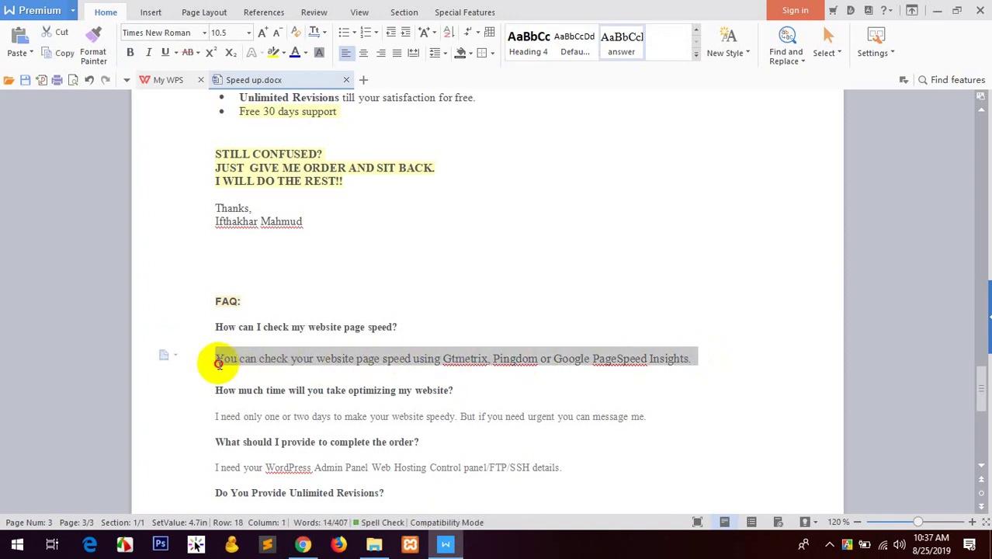
{"action": "left_click", "coordinate": [303, 544]}
{"action": "left_click", "coordinate": [281, 294]}
{"action": "type", "text": "You can check your website page speed using Gtmetrix, Pingdom or Google Pagespeed Insights."}
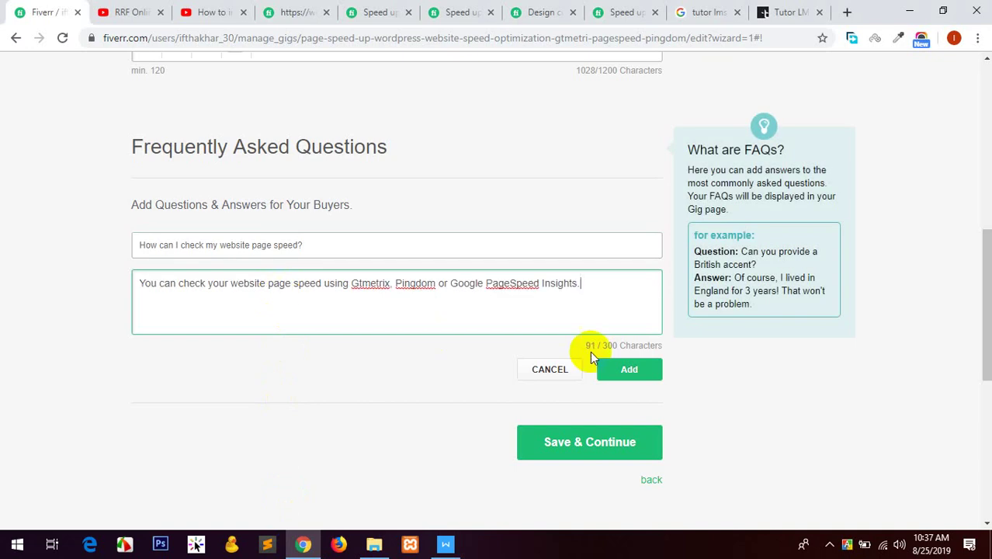
{"action": "left_click", "coordinate": [651, 370]}
- Start a second FAQ entry with the question "How much time will you take optimizing my website?" copied from Speed up.docx
{"action": "left_click", "coordinate": [623, 161]}
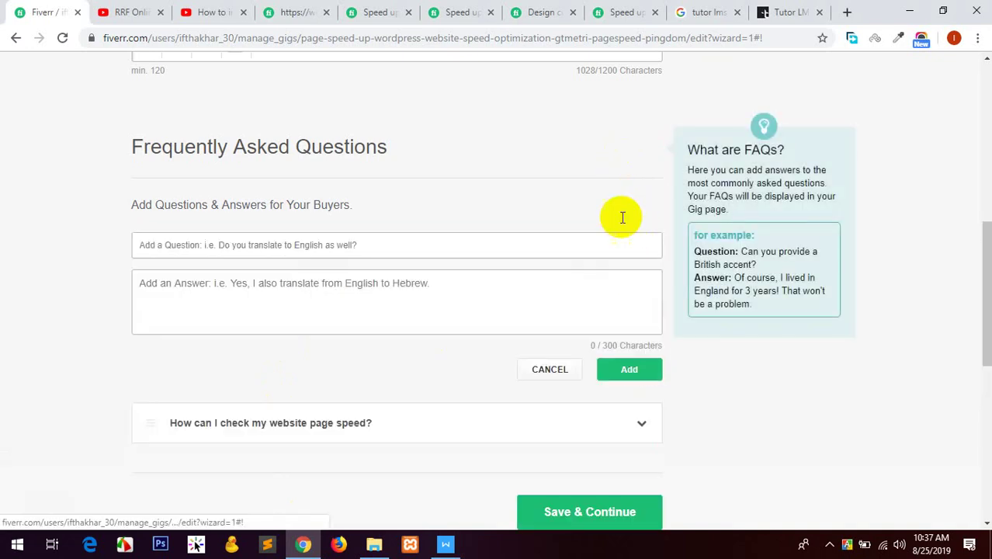
{"action": "left_click", "coordinate": [446, 545]}
{"action": "scroll", "coordinate": [446, 388], "scroll_direction": "down", "scroll_amount": 2}
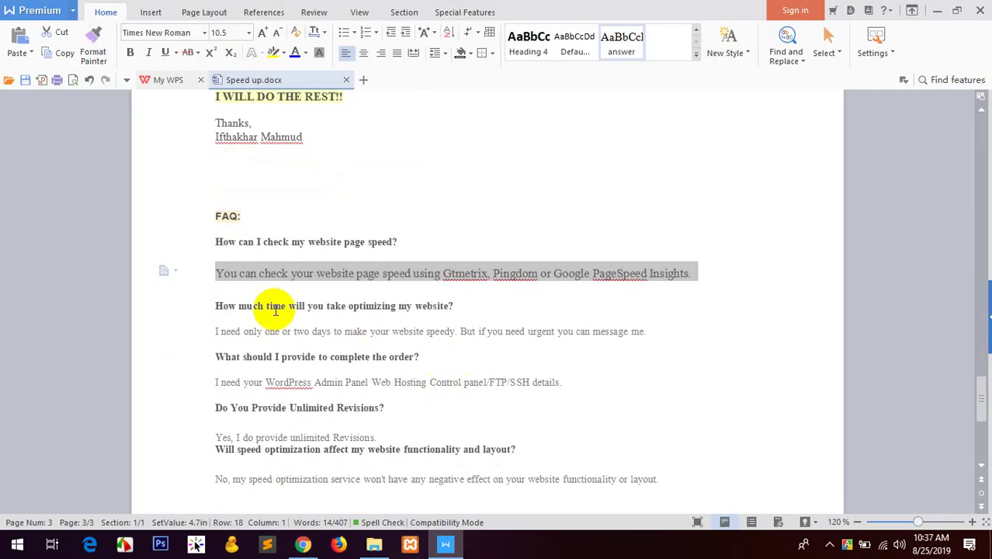
{"action": "left_click_drag", "start_coordinate": [214, 306], "coordinate": [458, 314]}
{"action": "key", "text": "ctrl+c"}
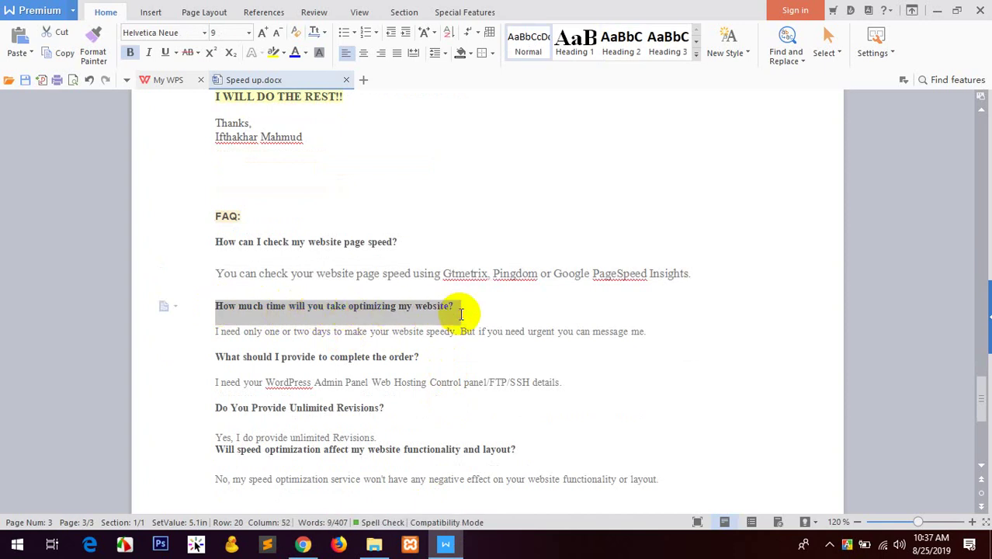
{"action": "left_click", "coordinate": [303, 544]}
{"action": "left_click", "coordinate": [288, 248]}
{"action": "key", "text": "ctrl+v"}
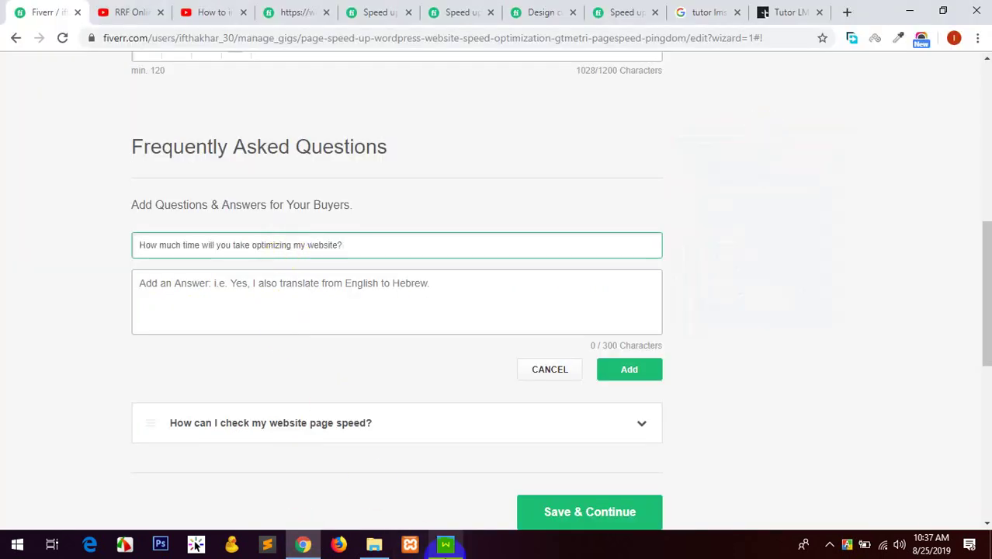
- Fill in the document's answer from "I need only one or two days" through "you can message me" and add the FAQ
{"action": "left_click", "coordinate": [446, 544]}
{"action": "left_click_drag", "start_coordinate": [215, 332], "coordinate": [638, 331]}
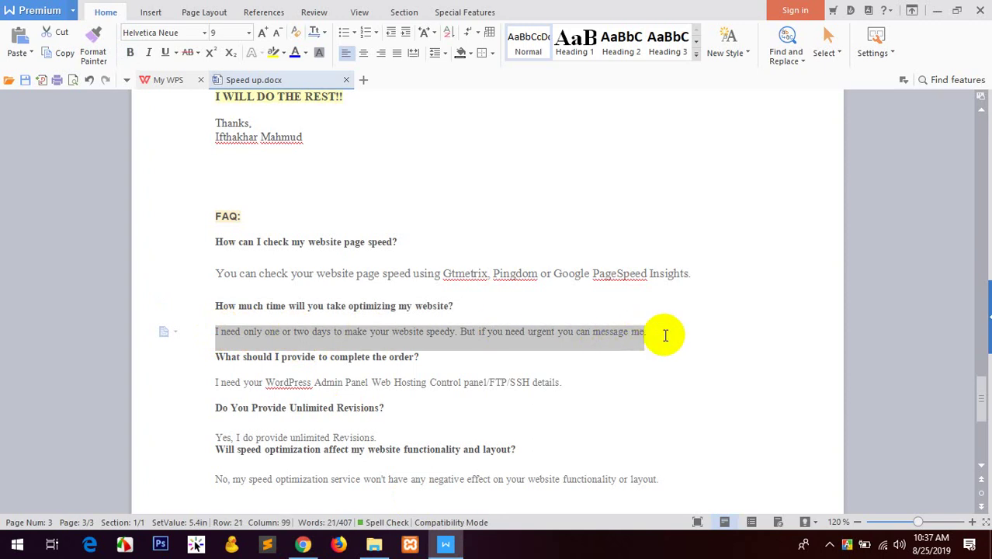
{"action": "key", "text": "ctrl+c"}
{"action": "left_click", "coordinate": [303, 544]}
{"action": "left_click", "coordinate": [379, 323]}
{"action": "key", "text": "ctrl+v"}
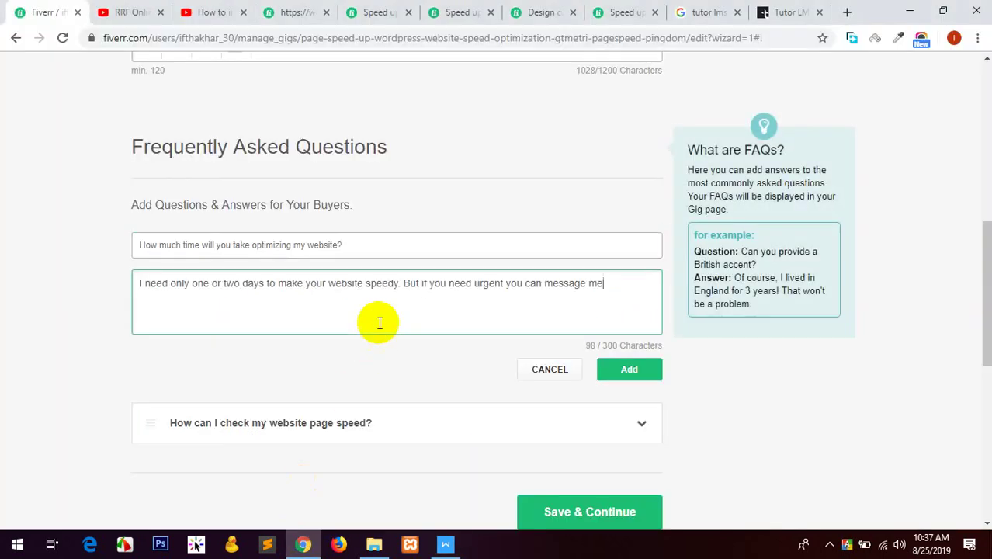
{"action": "left_click", "coordinate": [635, 369]}
- Start a third FAQ entry with the question "What should I provide to complete the order?" copied from Speed up.docx
{"action": "left_click", "coordinate": [634, 152]}
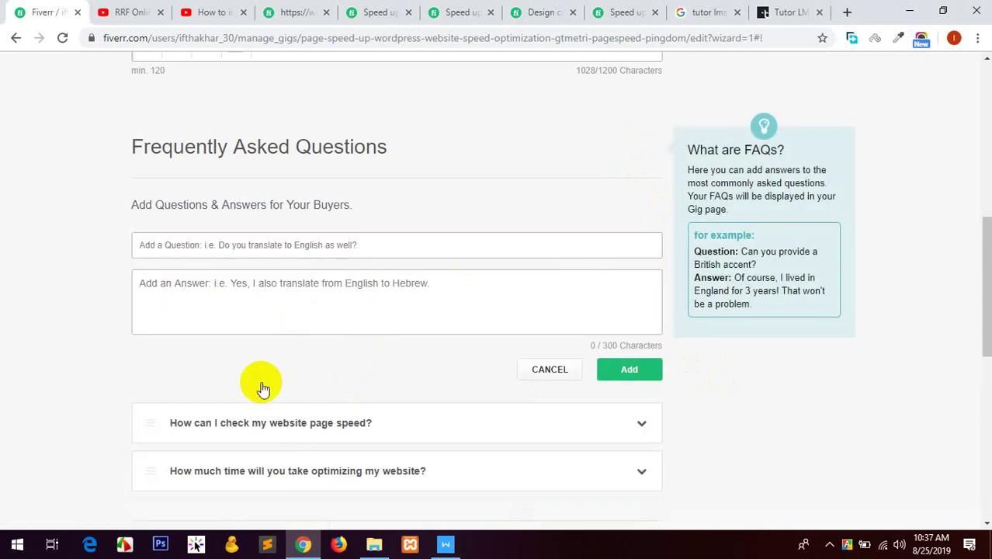
{"action": "left_click", "coordinate": [445, 544]}
{"action": "scroll", "coordinate": [183, 346], "scroll_direction": "down", "scroll_amount": 1}
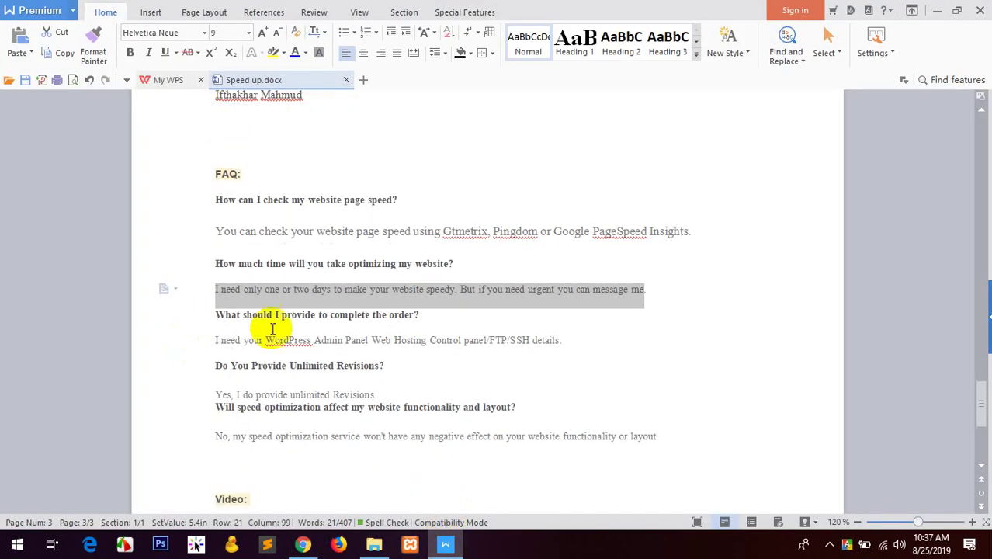
{"action": "triple_click", "coordinate": [305, 314]}
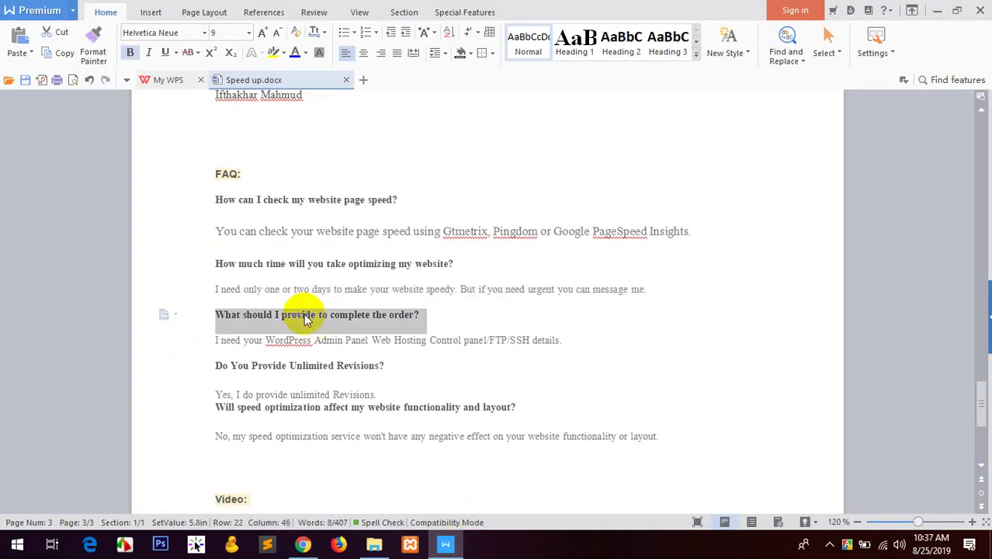
{"action": "left_click", "coordinate": [303, 544]}
{"action": "left_click", "coordinate": [366, 246]}
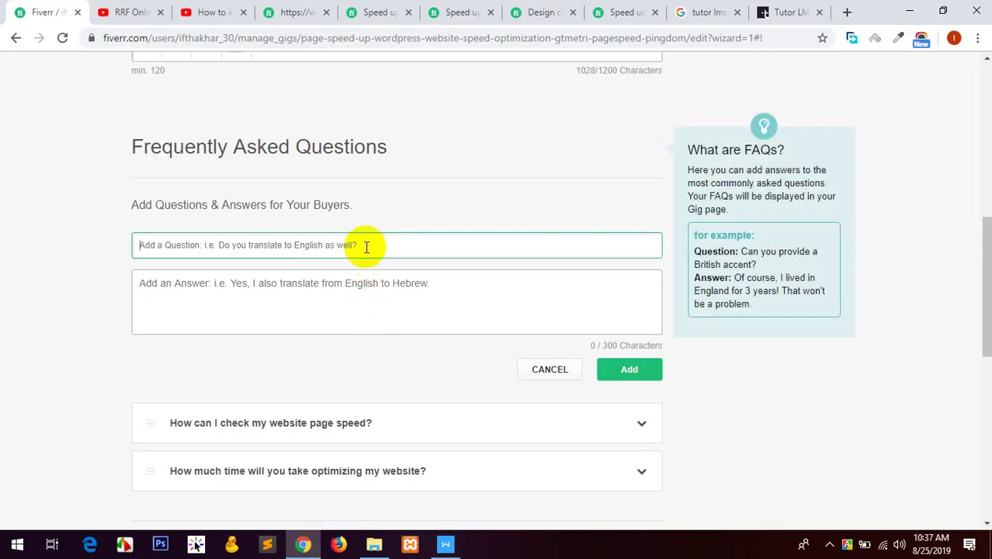
{"action": "key", "text": "ctrl+v"}
- Copy the answer "I need your WordPress Admin Panel Web Hosting Control panel/FTP/SSH details." from the document into the entry and add the FAQ
{"action": "left_click", "coordinate": [446, 544]}
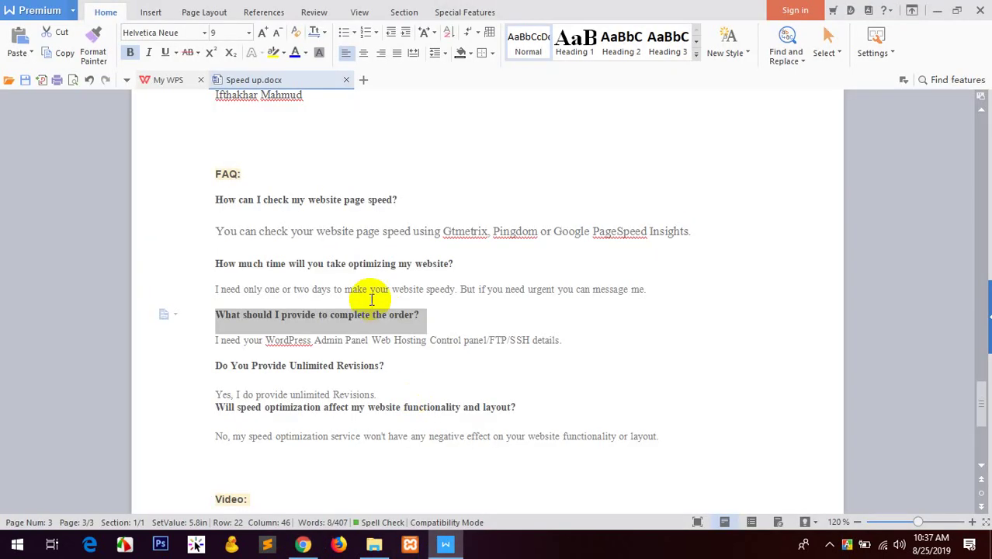
{"action": "triple_click", "coordinate": [330, 338]}
{"action": "key", "text": "ctrl+c"}
{"action": "left_click", "coordinate": [303, 544]}
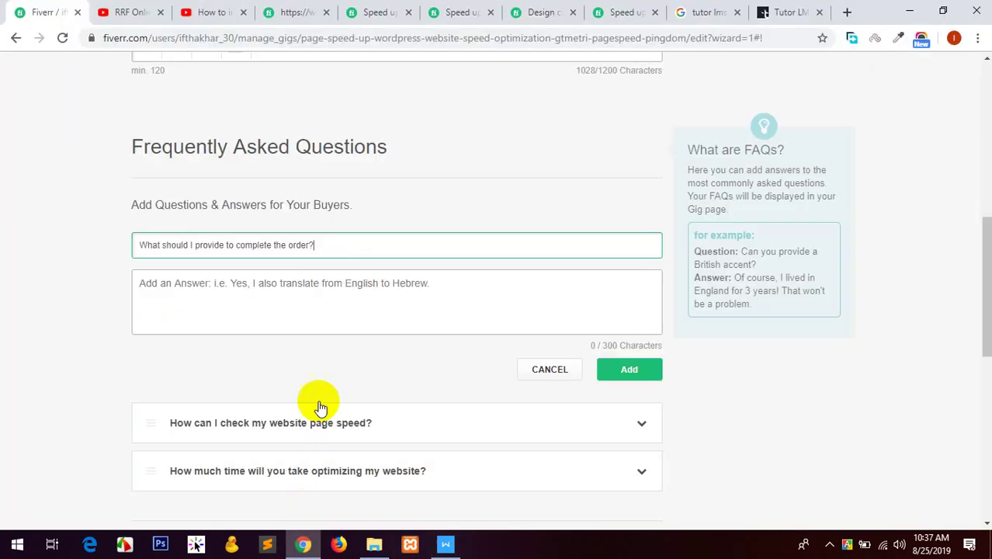
{"action": "left_click", "coordinate": [350, 321]}
{"action": "key", "text": "ctrl+v"}
{"action": "left_click", "coordinate": [640, 369]}
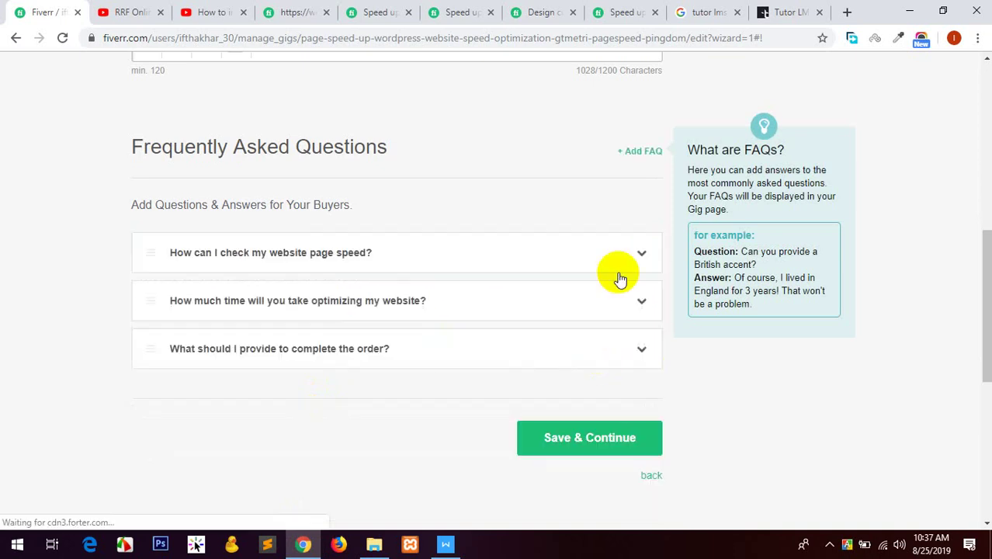
- Start a fourth FAQ entry with the question "Do You Provide Unlimited Revisions?" copied from Speed up.docx
{"action": "left_click", "coordinate": [641, 147]}
{"action": "left_click", "coordinate": [446, 544]}
{"action": "scroll", "coordinate": [211, 301], "scroll_direction": "down", "scroll_amount": 1}
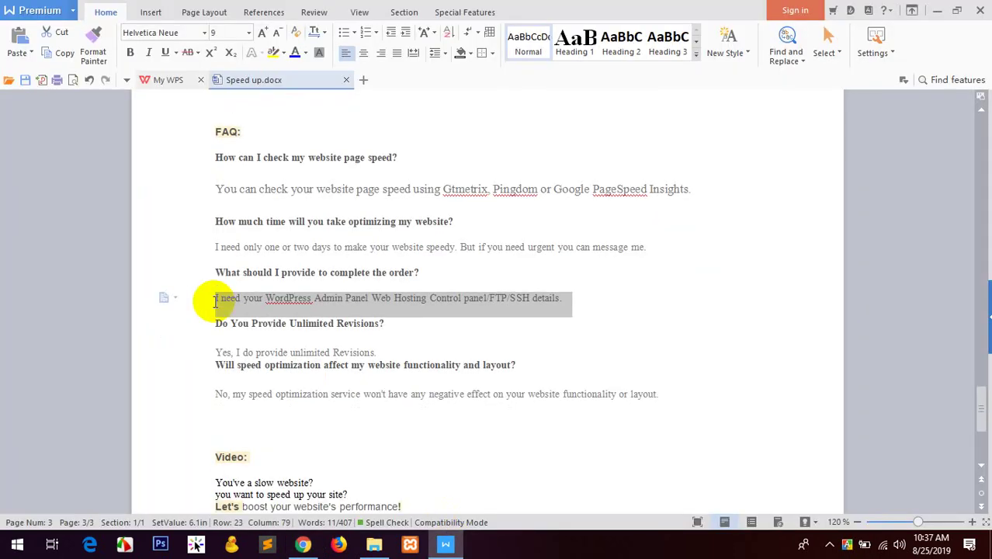
{"action": "triple_click", "coordinate": [281, 323]}
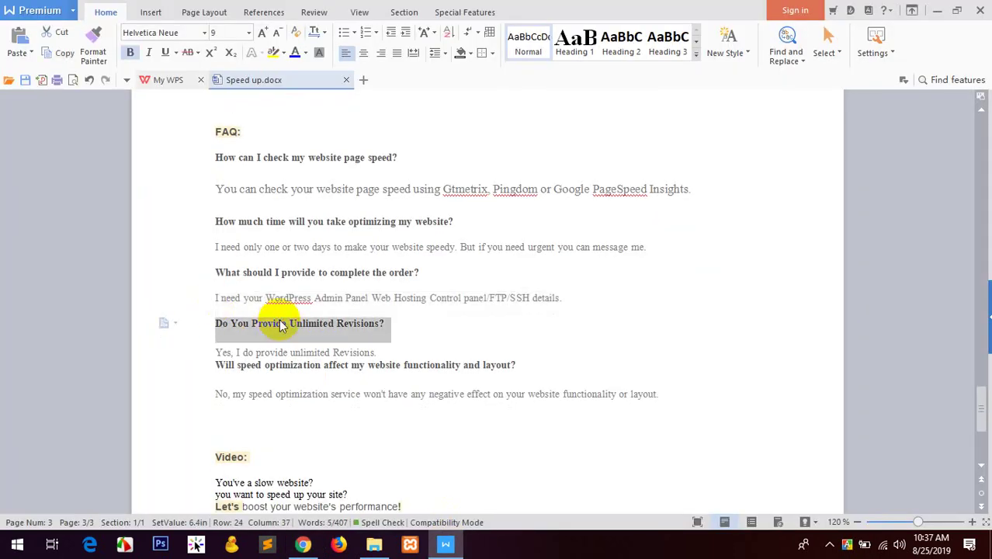
{"action": "key", "text": "ctrl+c"}
{"action": "left_click", "coordinate": [302, 544]}
{"action": "left_click", "coordinate": [362, 252]}
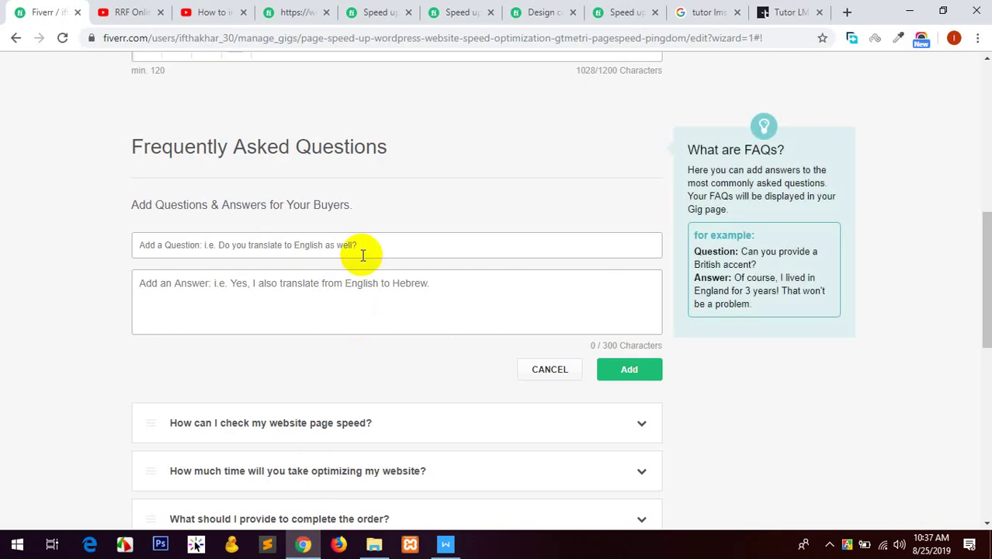
{"action": "key", "text": "ctrl+v"}
- Remove the word "do" from the unlimited revisions answer in Speed up.docx so it reads "Yes, I provide unlimited Revisions."
{"action": "left_click", "coordinate": [445, 544]}
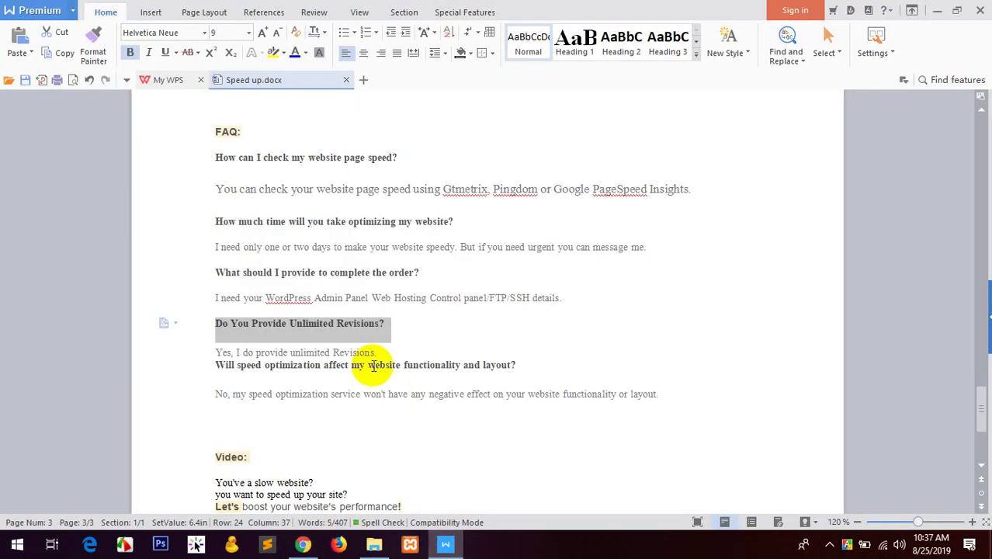
{"action": "triple_click", "coordinate": [299, 350]}
{"action": "left_click", "coordinate": [265, 359]}
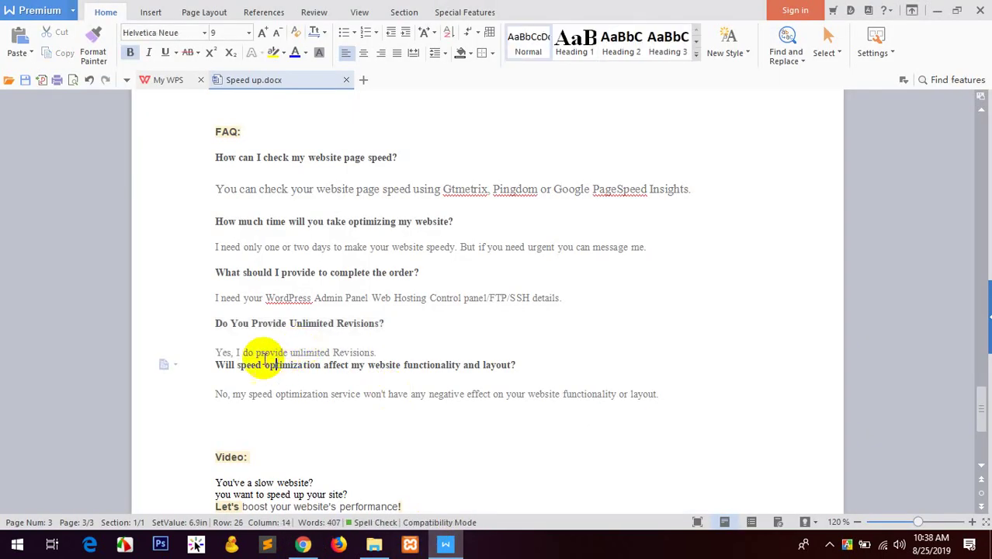
{"action": "left_click", "coordinate": [252, 351]}
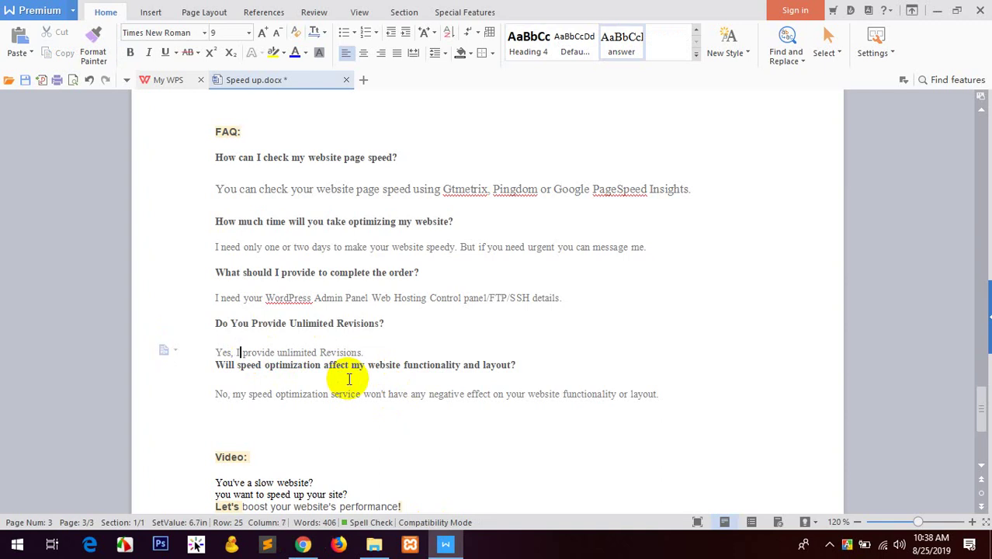
- Copy the answer "Yes, I provide unlimited Revisions." into the Fiverr FAQ entry and add the FAQ
{"action": "left_click_drag", "start_coordinate": [363, 352], "coordinate": [216, 353]}
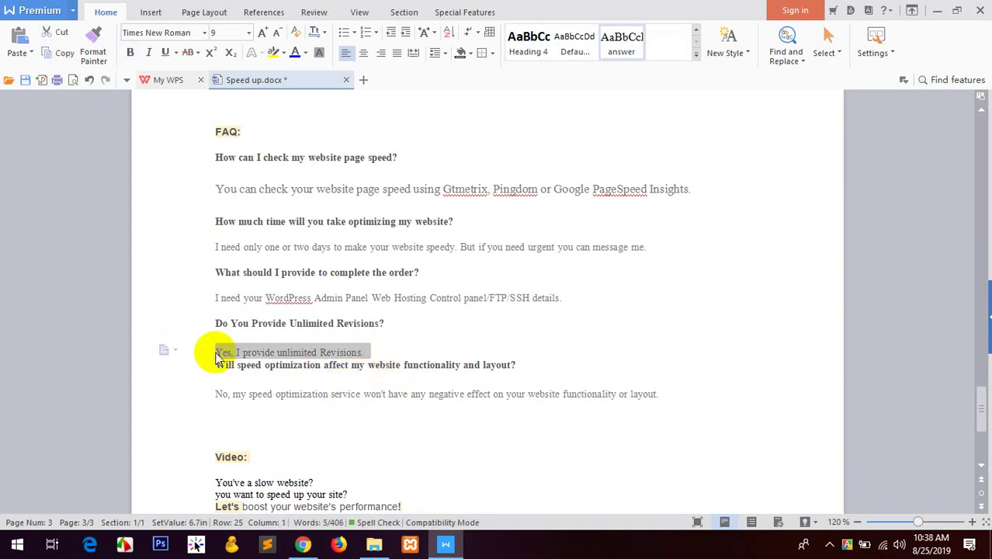
{"action": "left_click", "coordinate": [303, 543]}
{"action": "left_click", "coordinate": [398, 317]}
{"action": "key", "text": "ctrl+v"}
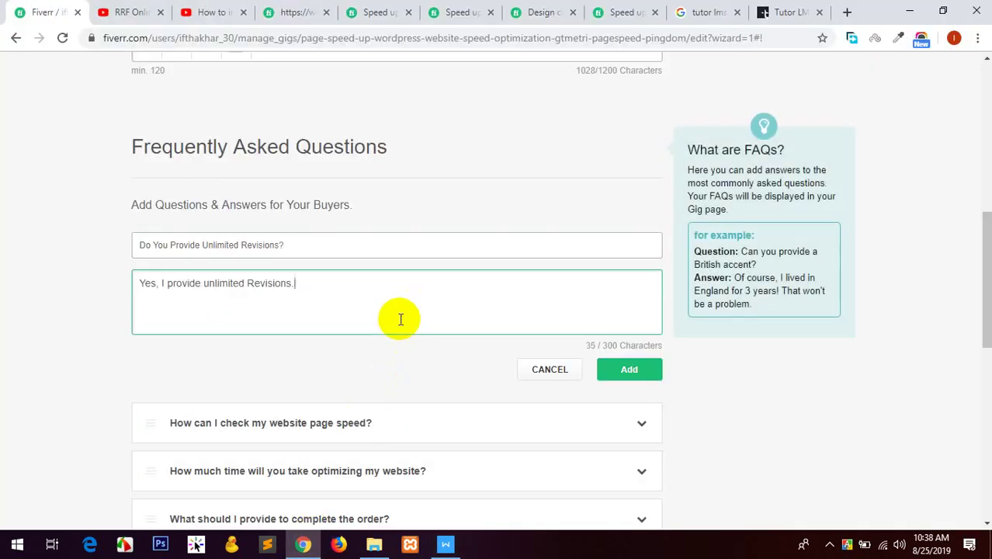
{"action": "left_click", "coordinate": [625, 367]}
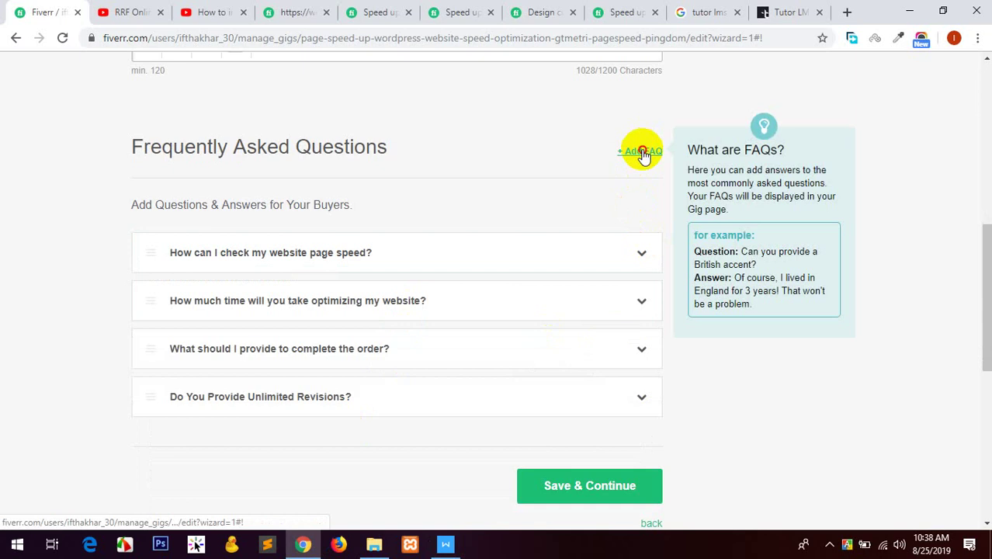
- Start a fifth FAQ entry with the question "Will speed optimization affect my website functionality and layout?" copied from Speed up.docx
{"action": "left_click", "coordinate": [641, 151]}
{"action": "left_click", "coordinate": [445, 544]}
{"action": "scroll", "coordinate": [298, 310], "scroll_direction": "down", "scroll_amount": 1}
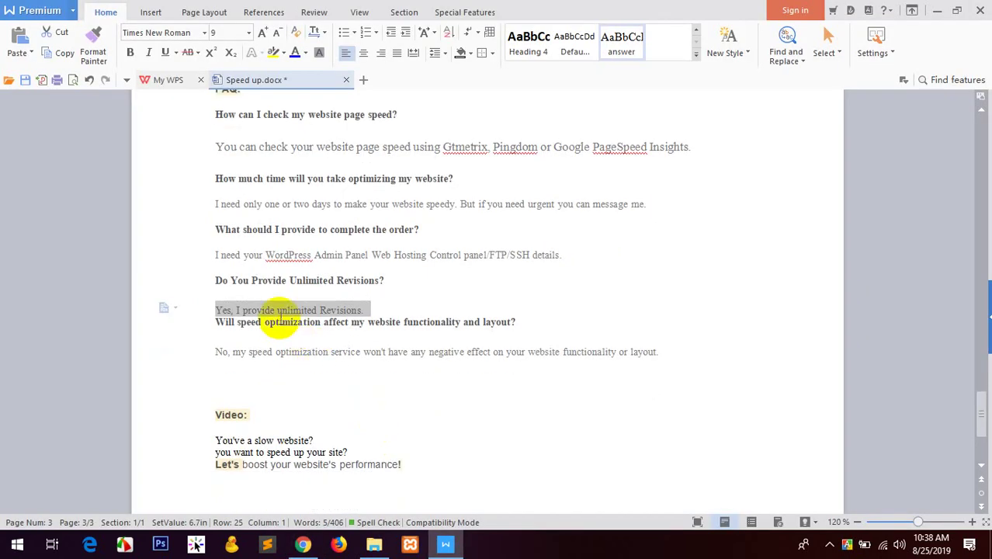
{"action": "triple_click", "coordinate": [281, 322]}
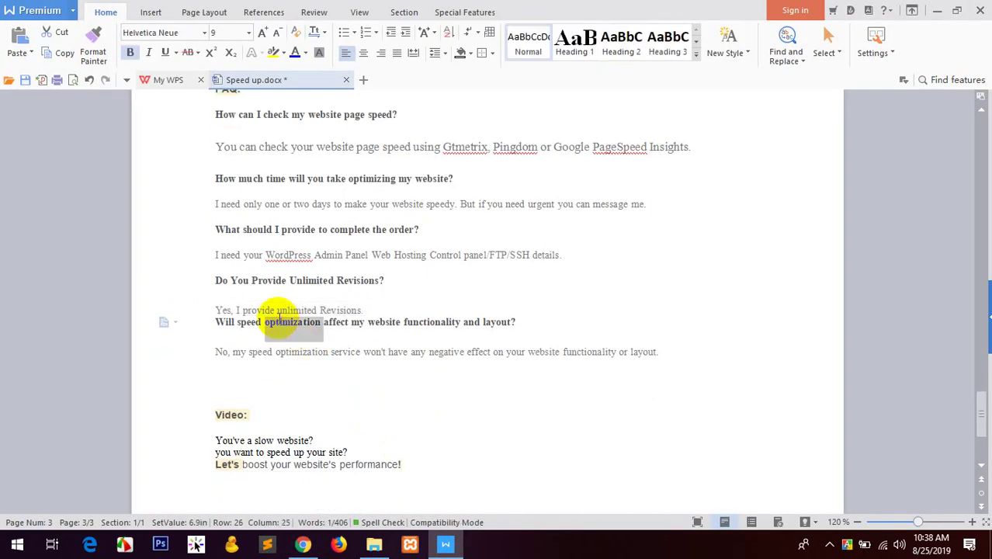
{"action": "left_click", "coordinate": [303, 543]}
{"action": "left_click", "coordinate": [330, 244]}
{"action": "key", "text": "ctrl+v"}
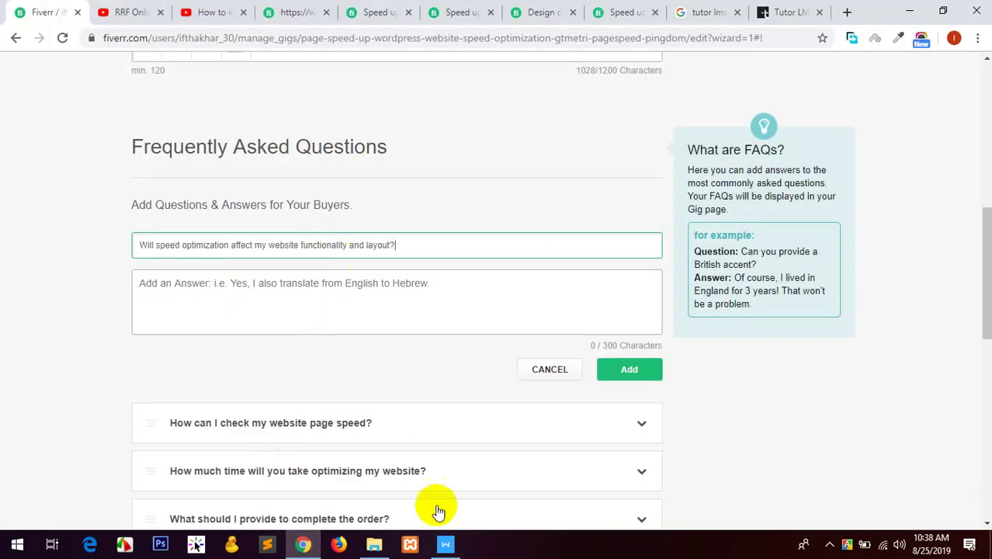
- Copy the answer beginning "No, my speed optimization service won't have any negative effect" from Speed up.docx into the fifth FAQ, add it and save the section
{"action": "left_click", "coordinate": [446, 543]}
{"action": "triple_click", "coordinate": [371, 352]}
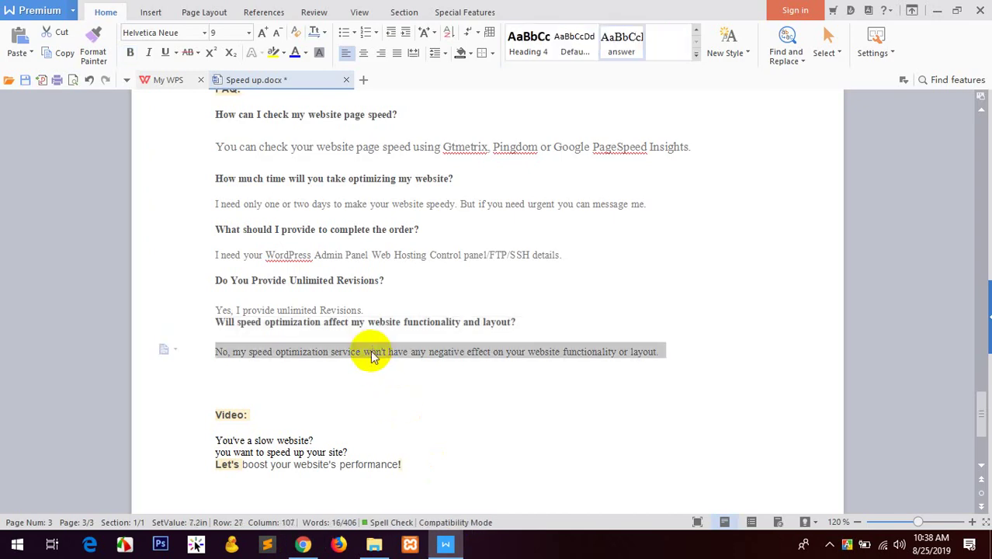
{"action": "left_click", "coordinate": [302, 543]}
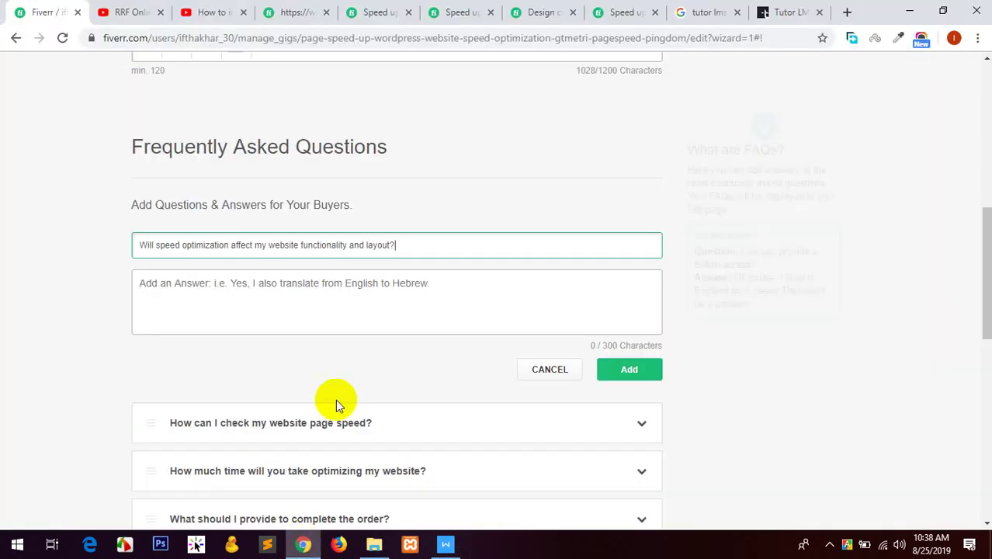
{"action": "left_click", "coordinate": [381, 290]}
{"action": "key", "text": "ctrl+v"}
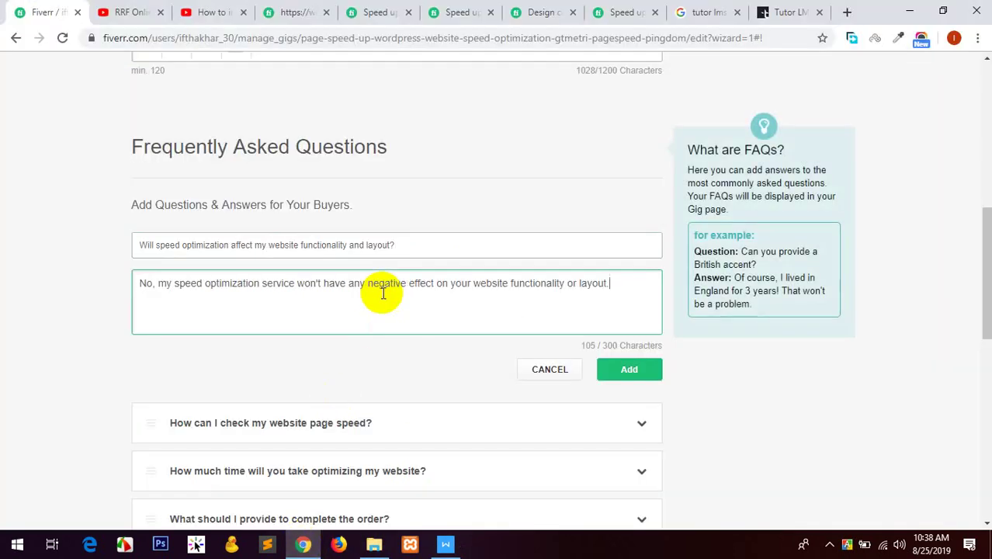
{"action": "left_click", "coordinate": [629, 373]}
{"action": "scroll", "coordinate": [596, 270], "scroll_direction": "down", "scroll_amount": 5}
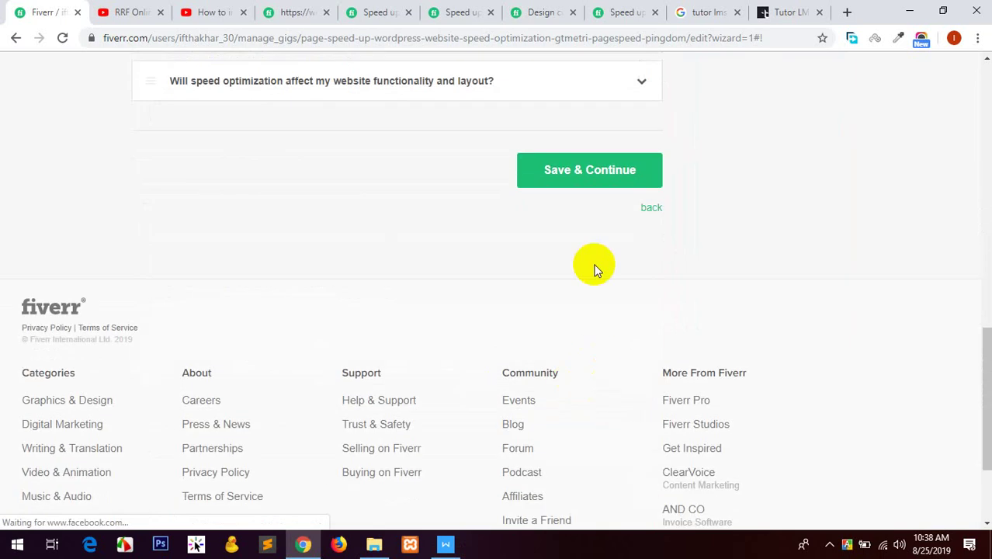
{"action": "left_click", "coordinate": [572, 187]}
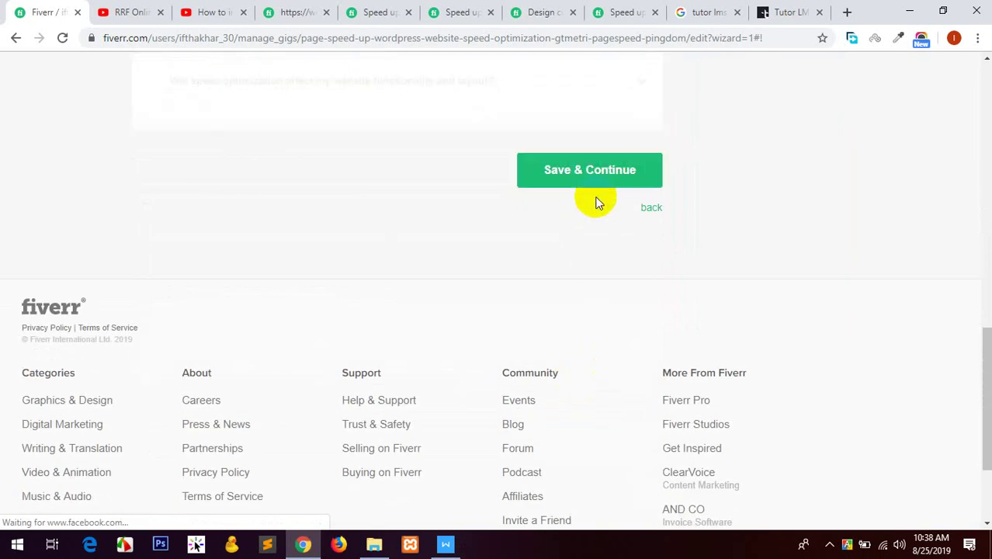
- Add and save the buyer requirement "I need your WordPress Admin Panel And Web Hosting Control panel/FTP/SSH details.", copied from Speed up.docx with "And" inserted
{"action": "left_click", "coordinate": [327, 376]}
{"action": "left_click", "coordinate": [446, 542]}
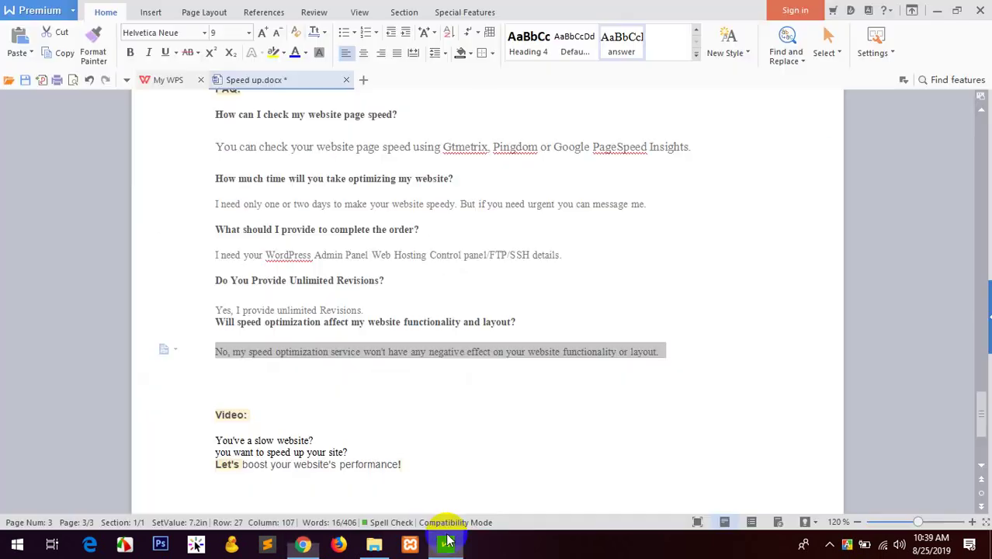
{"action": "scroll", "coordinate": [466, 319], "scroll_direction": "up", "scroll_amount": 3}
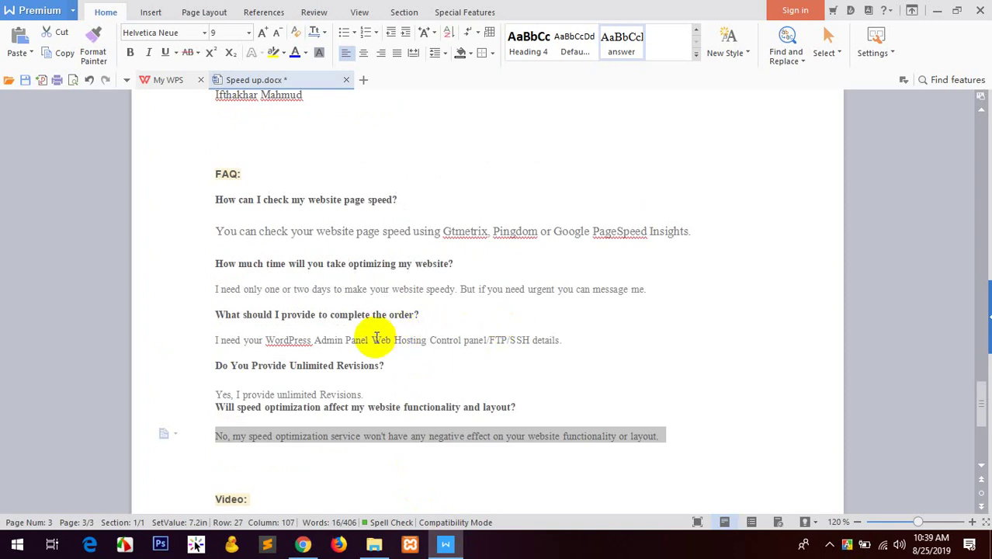
{"action": "left_click_drag", "start_coordinate": [216, 342], "coordinate": [578, 335]}
{"action": "key", "text": "ctrl+c"}
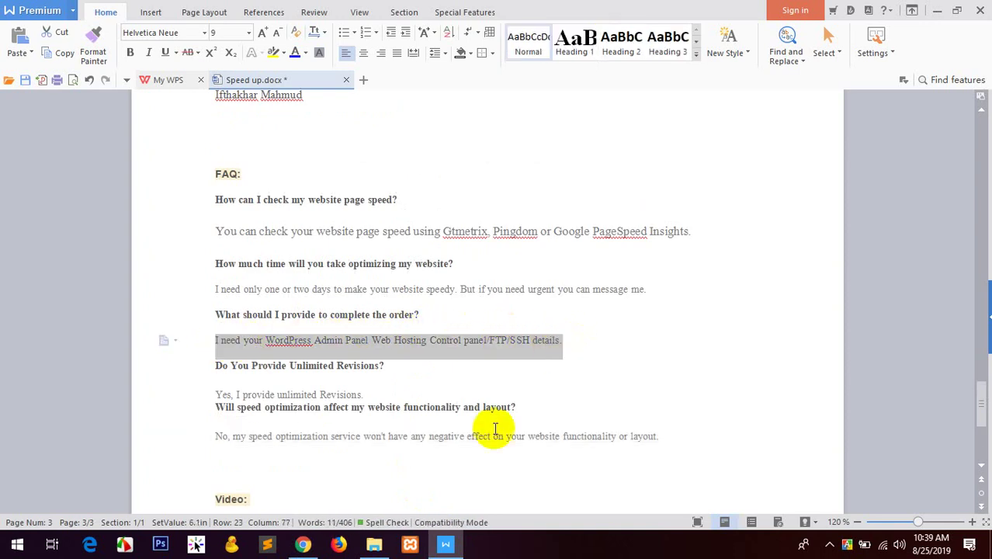
{"action": "left_click", "coordinate": [303, 544]}
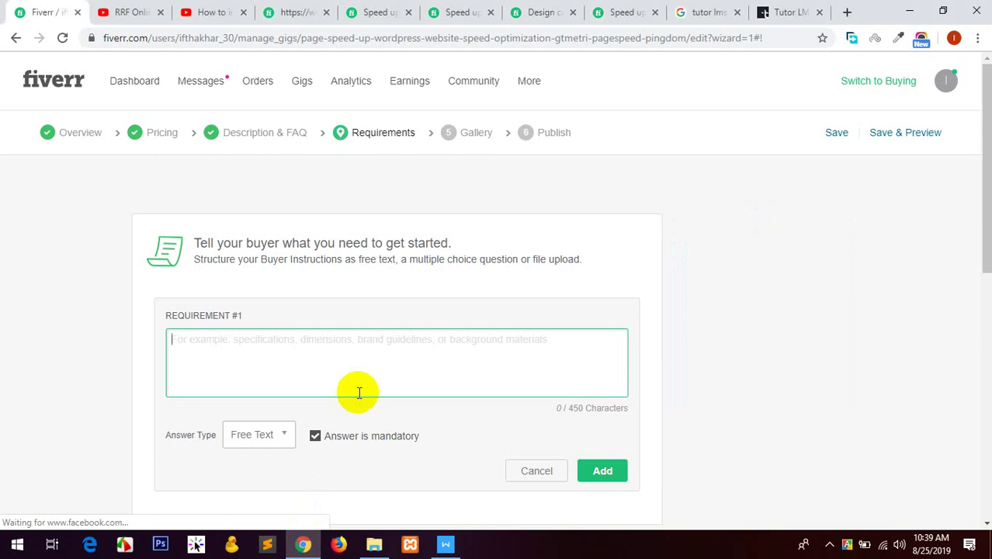
{"action": "key", "text": "ctrl+v"}
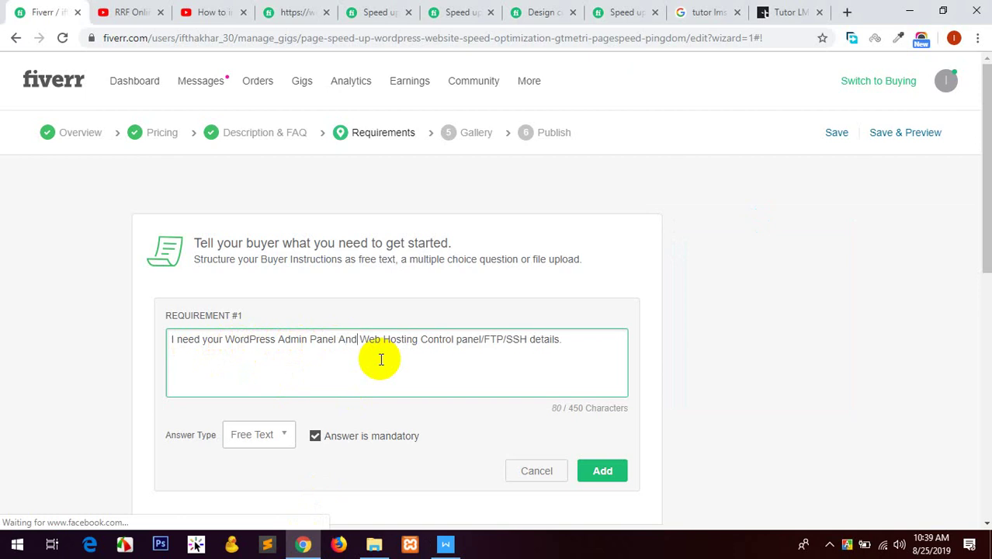
{"action": "left_click", "coordinate": [601, 471]}
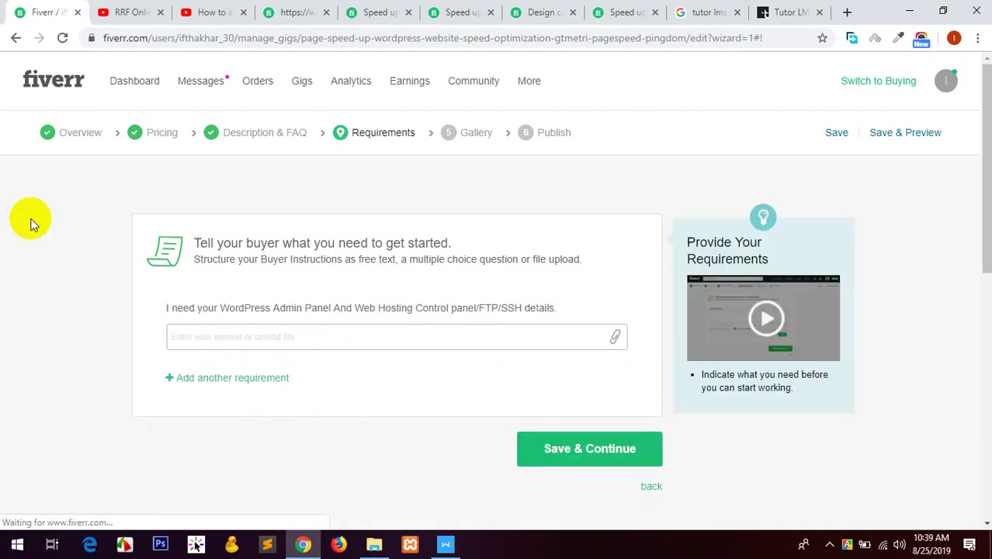
{"action": "left_click", "coordinate": [536, 442]}
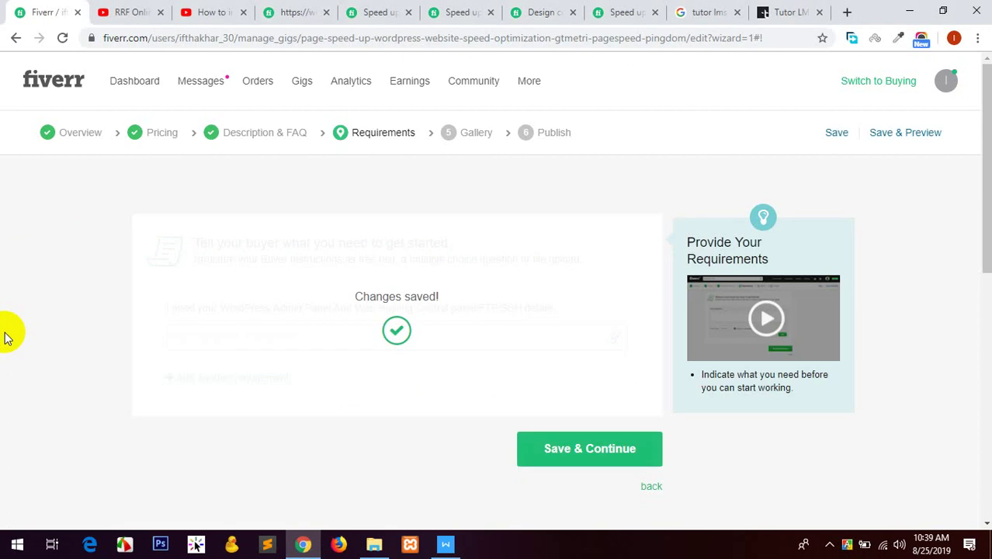
- Reopen the first buyer requirement, make its answer non-mandatory, update it and continue to the gallery section
{"action": "left_click", "coordinate": [383, 133]}
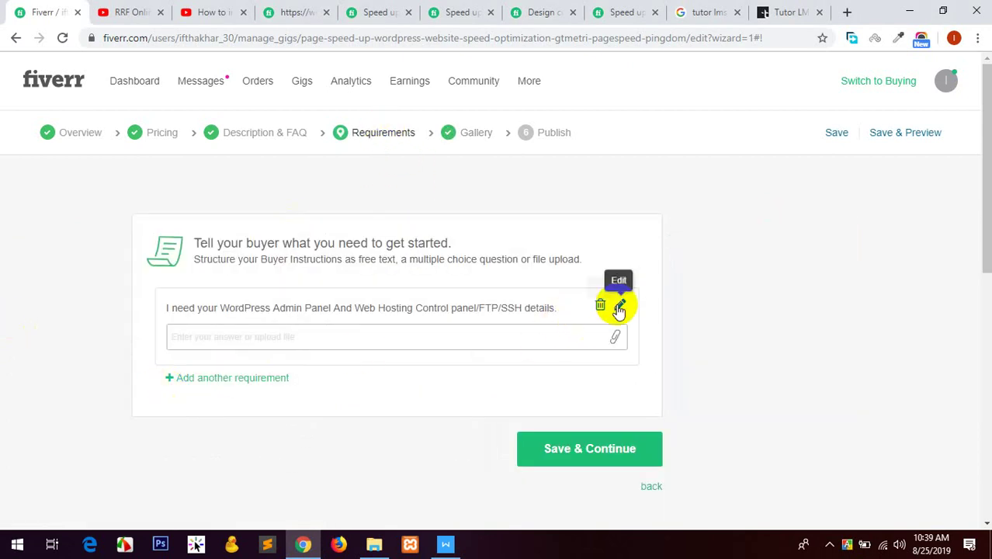
{"action": "left_click", "coordinate": [620, 304]}
{"action": "scroll", "coordinate": [155, 361], "scroll_direction": "down", "scroll_amount": 1}
{"action": "left_click", "coordinate": [315, 362]}
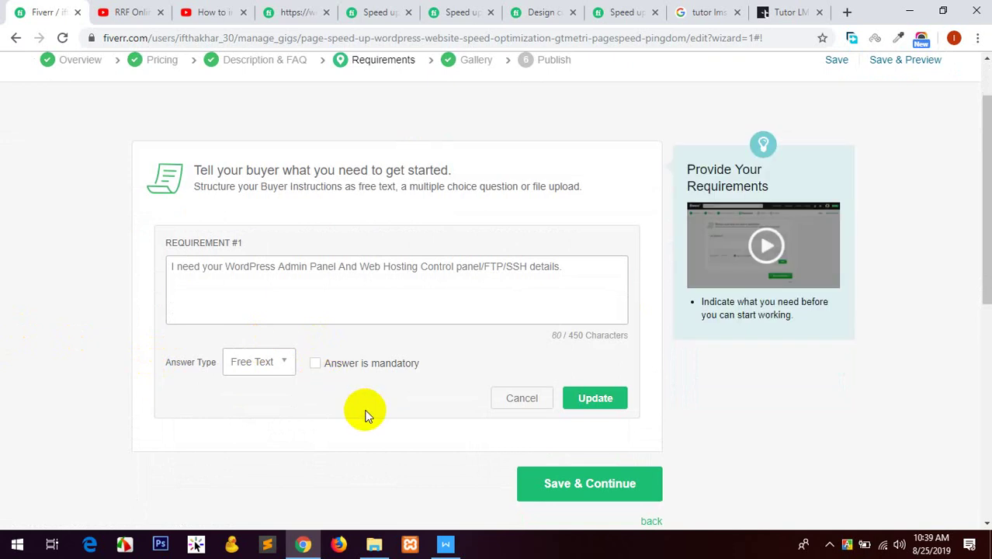
{"action": "left_click", "coordinate": [586, 393]}
{"action": "left_click", "coordinate": [586, 393]}
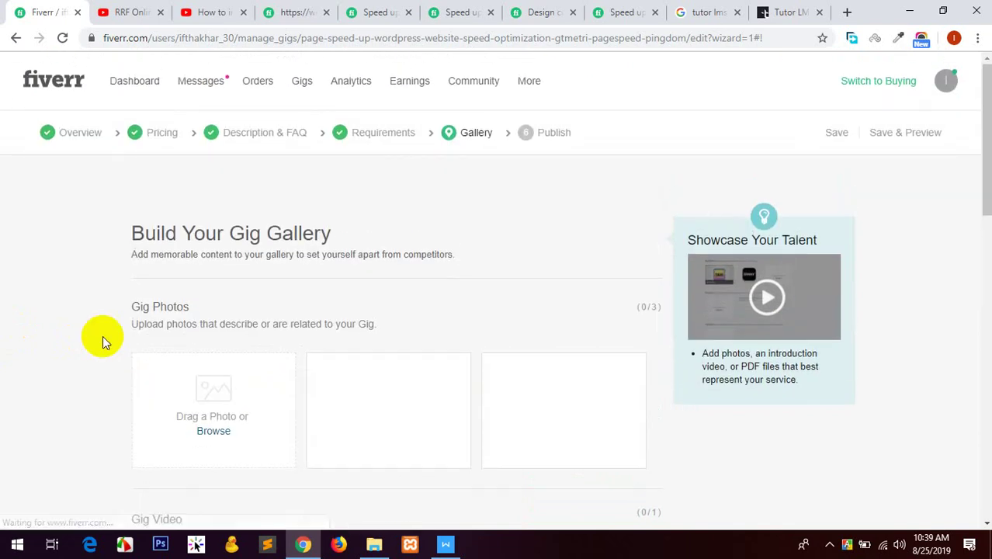
- Upload Screenshot_1.png and Screenshot_2.png from the gigs "speed up" folder as the gig photos
{"action": "scroll", "coordinate": [138, 271], "scroll_direction": "down", "scroll_amount": 2}
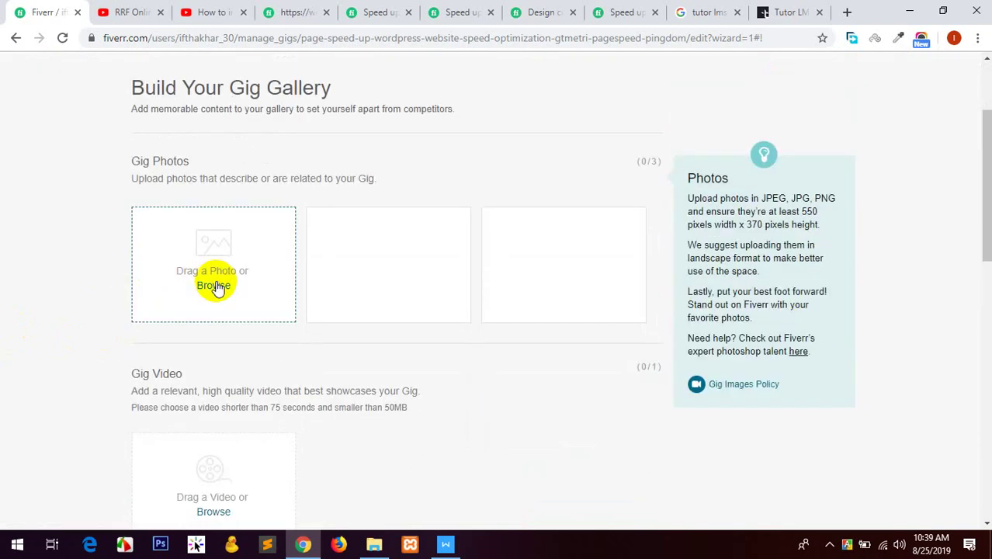
{"action": "left_click", "coordinate": [214, 286]}
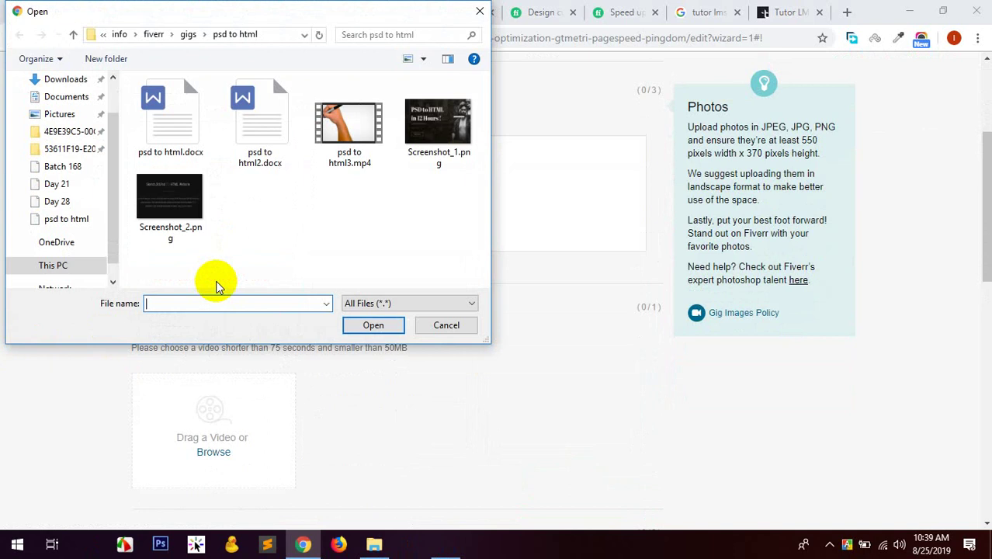
{"action": "left_click", "coordinate": [188, 34]}
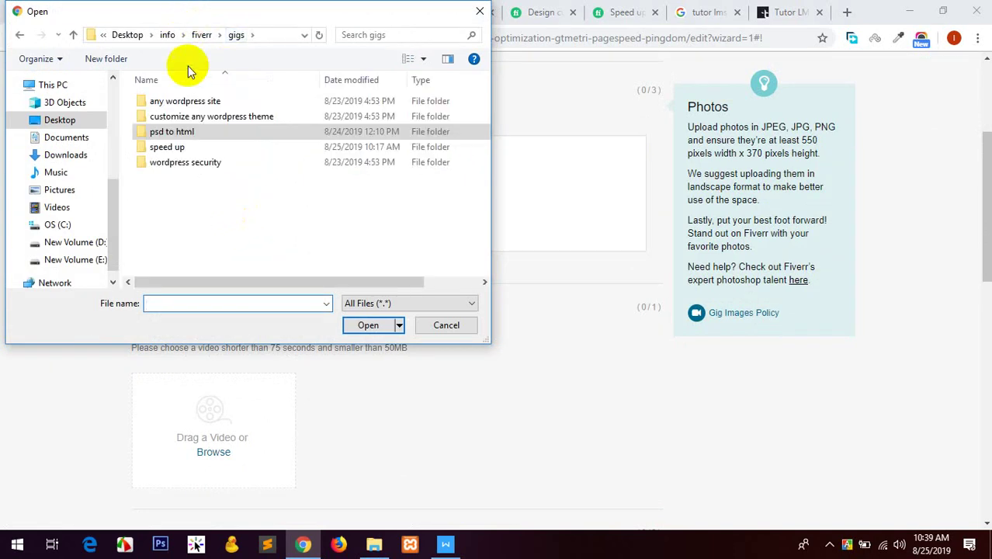
{"action": "double_click", "coordinate": [180, 147]}
{"action": "left_click", "coordinate": [275, 144]}
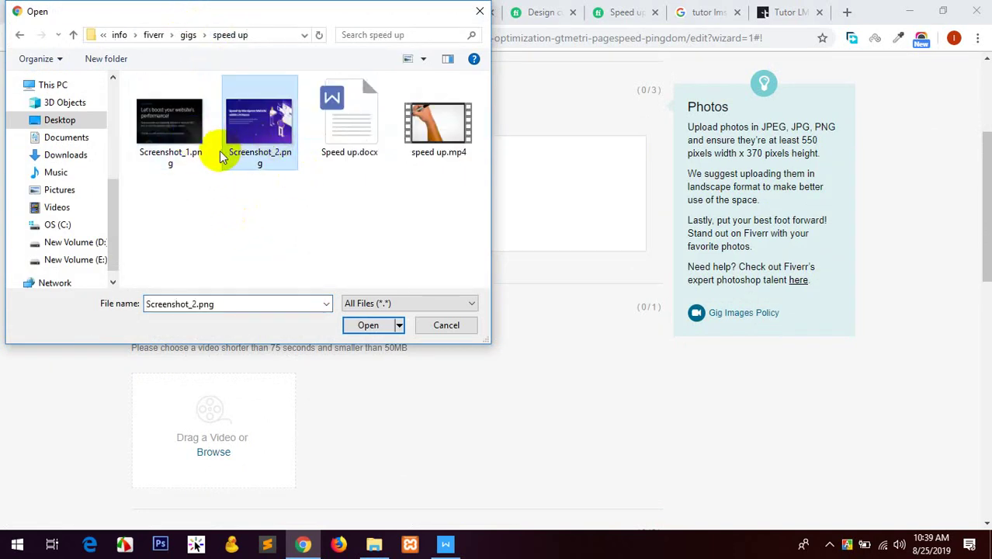
{"action": "left_click", "coordinate": [208, 149], "text": "ctrl"}
{"action": "left_click", "coordinate": [376, 325]}
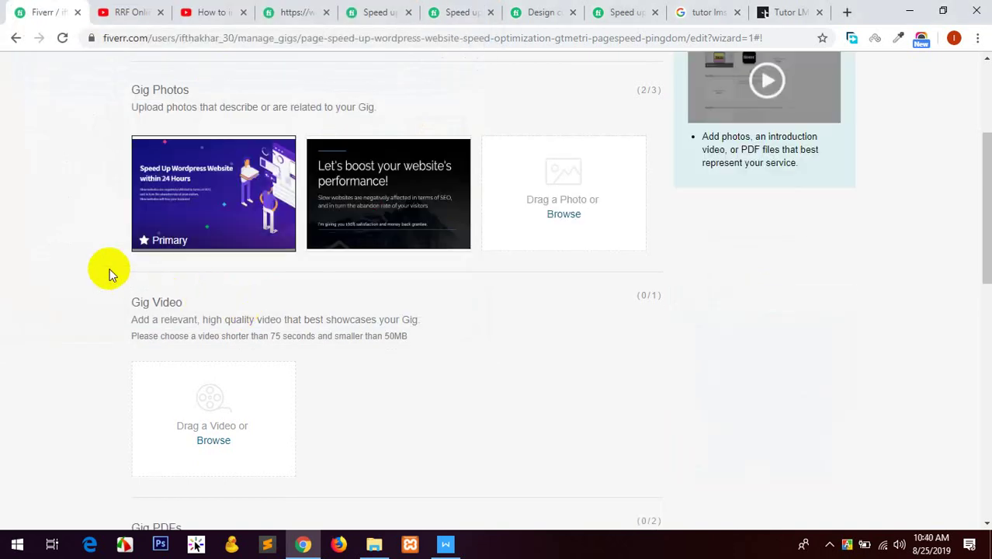
- Upload speed up.mp4 from the "speed up" folder as the gig video
{"action": "scroll", "coordinate": [203, 343], "scroll_direction": "down", "scroll_amount": 2}
{"action": "scroll", "coordinate": [194, 255], "scroll_direction": "up", "scroll_amount": 3}
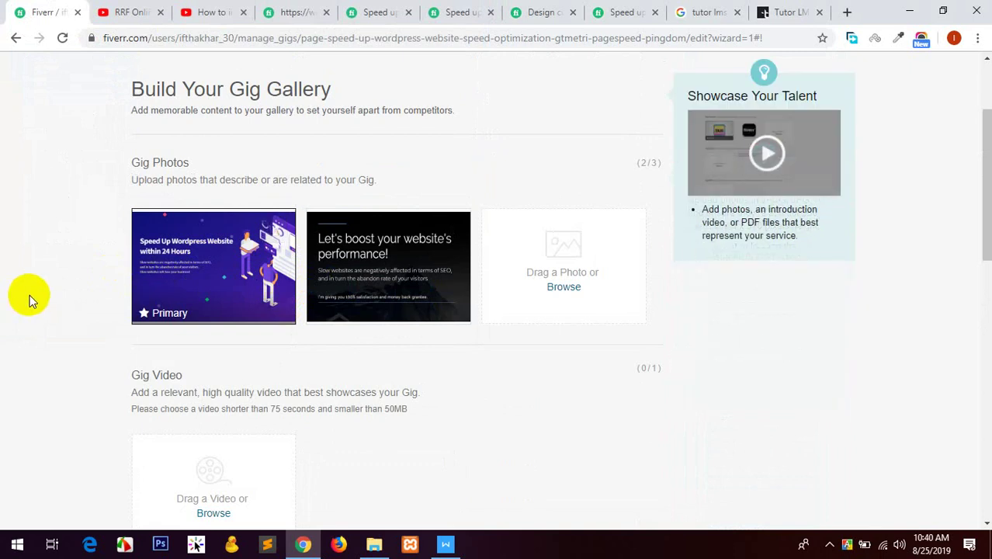
{"action": "scroll", "coordinate": [71, 286], "scroll_direction": "down", "scroll_amount": 1}
{"action": "scroll", "coordinate": [139, 326], "scroll_direction": "down", "scroll_amount": 1}
{"action": "left_click", "coordinate": [214, 369]}
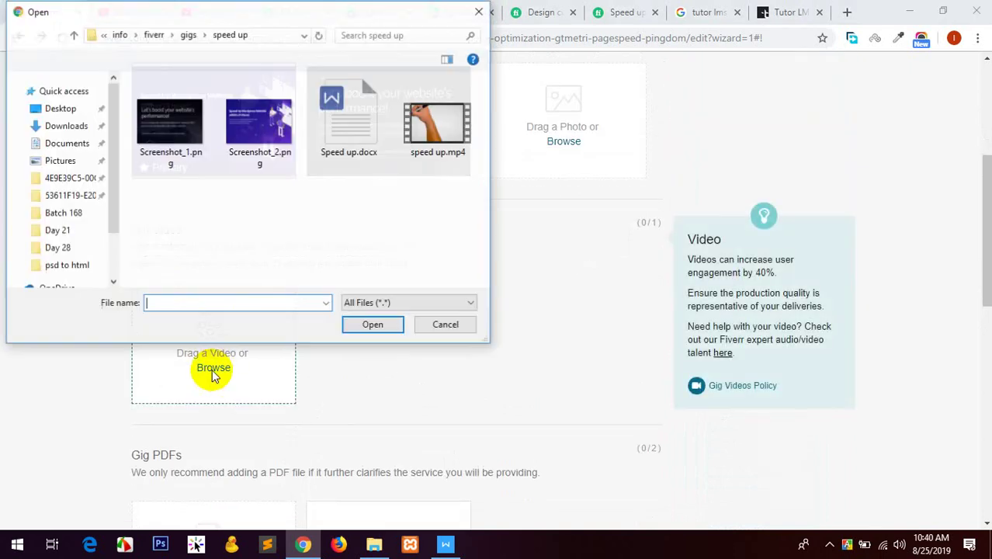
{"action": "left_click", "coordinate": [420, 152]}
{"action": "left_click", "coordinate": [384, 327]}
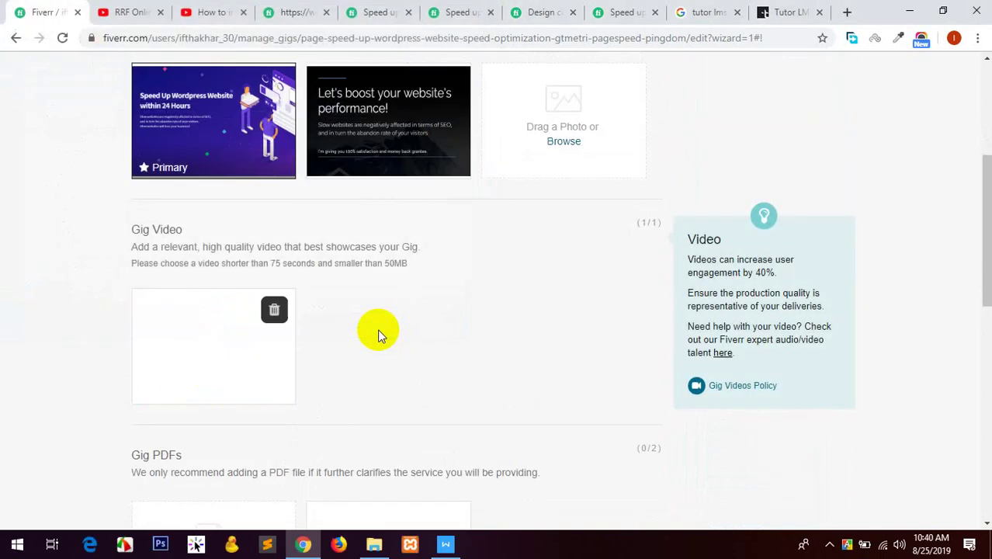